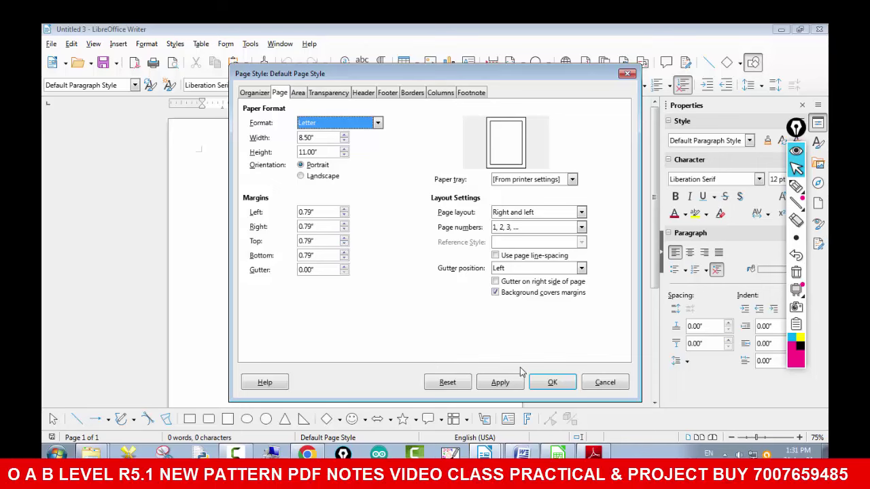
- Close the extra Untitled 1 document window
click(523, 451)
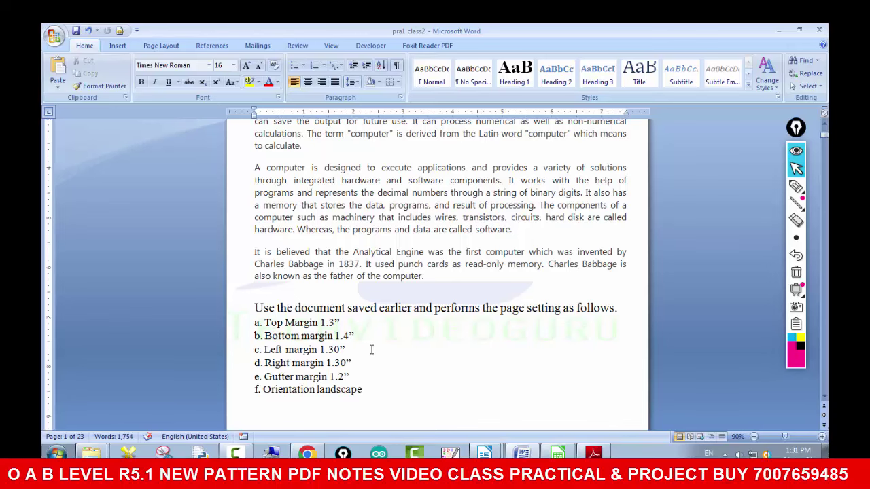
mouse_move(485, 451)
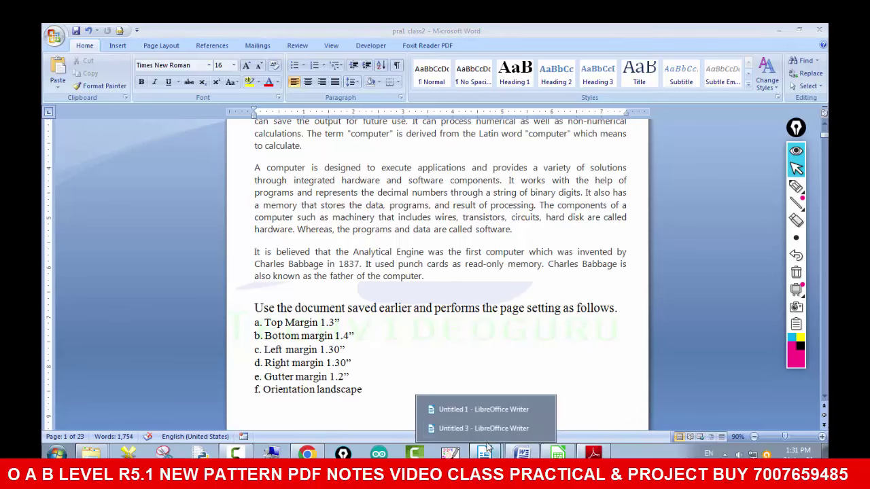
click(541, 410)
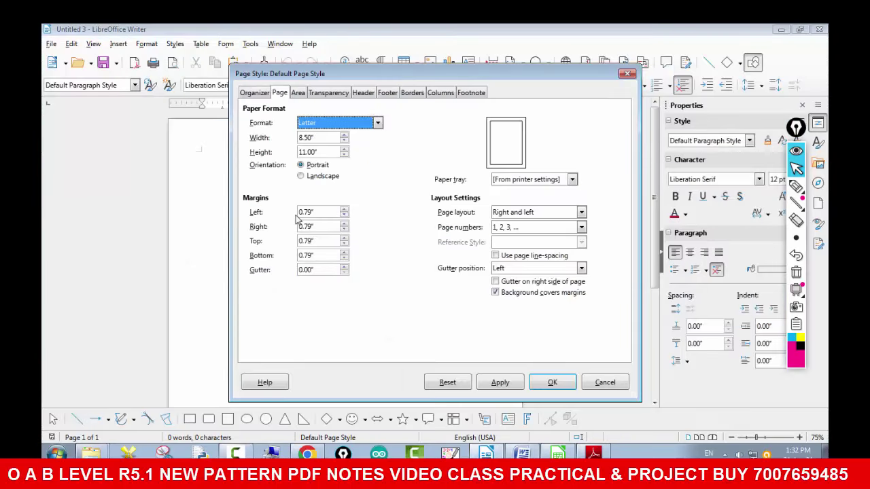
- Set the top margin to 1.3" and confirm the page settings
double_click(319, 240)
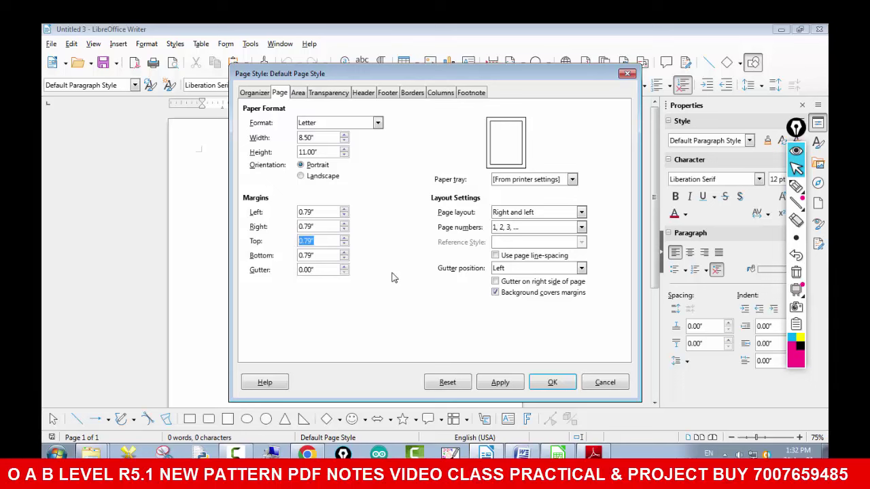
text(1.3)
key(Return)
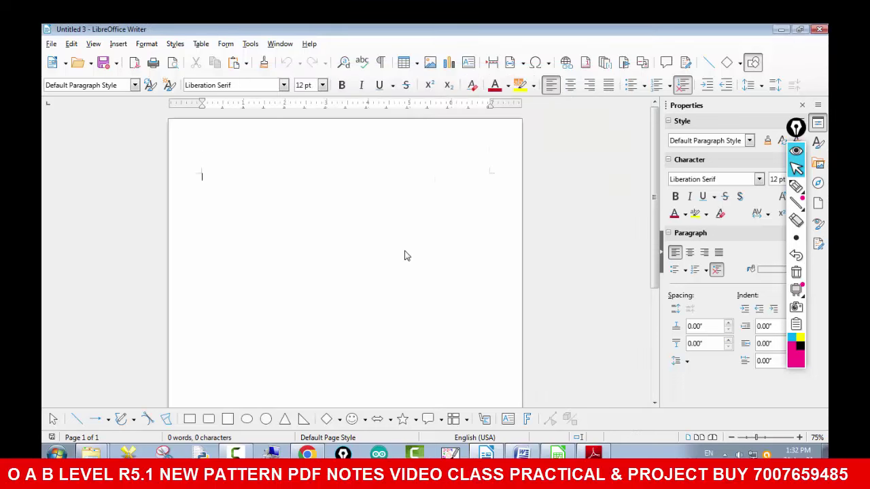
- In Format > Page Style, set the bottom margin to 1.40"
click(174, 44)
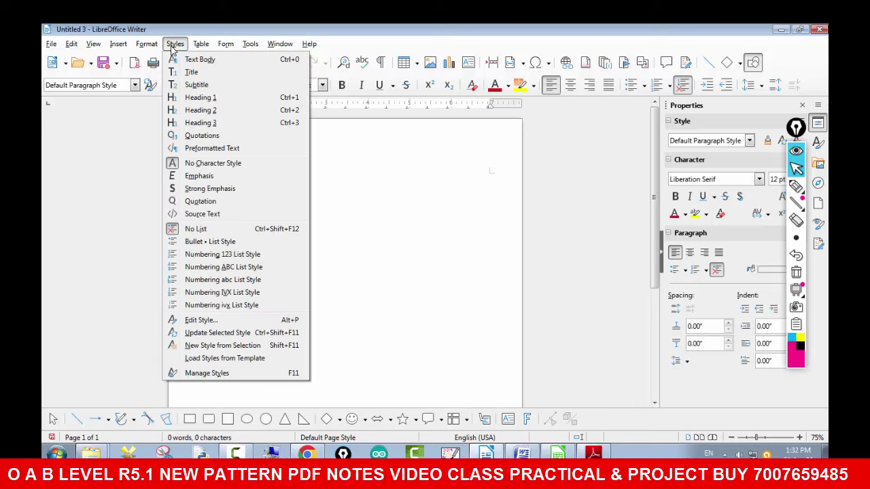
mouse_move(146, 45)
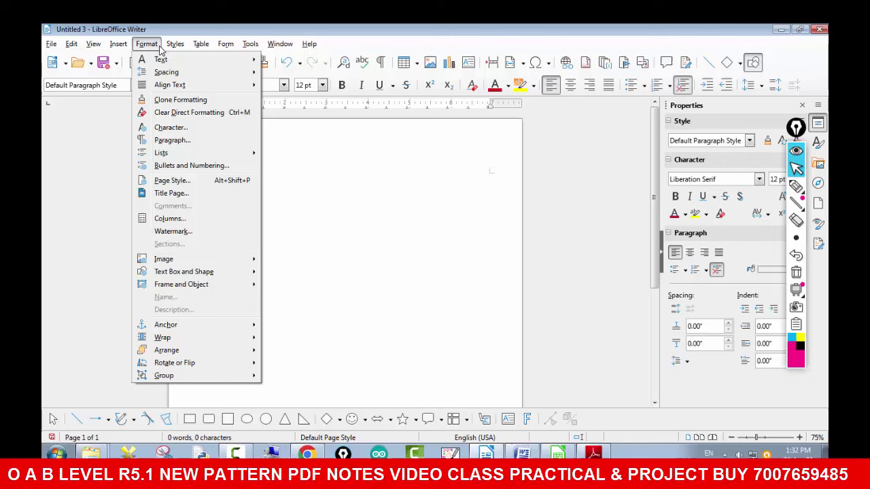
click(193, 181)
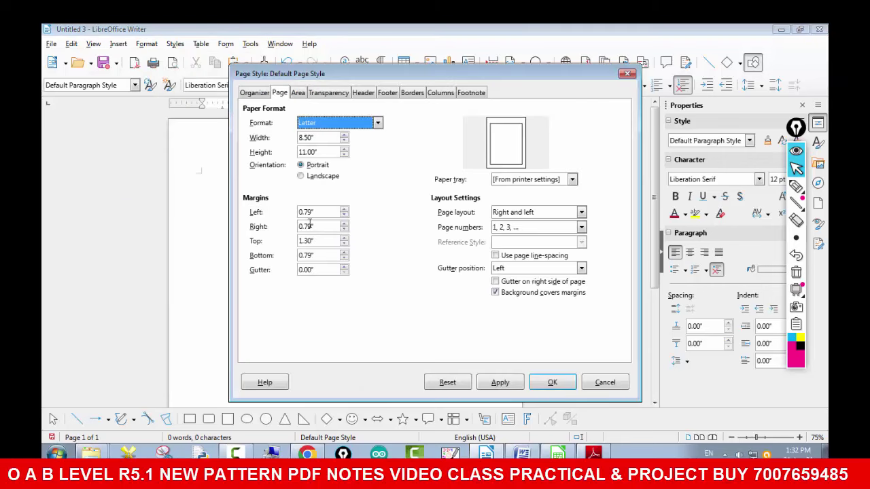
click(328, 243)
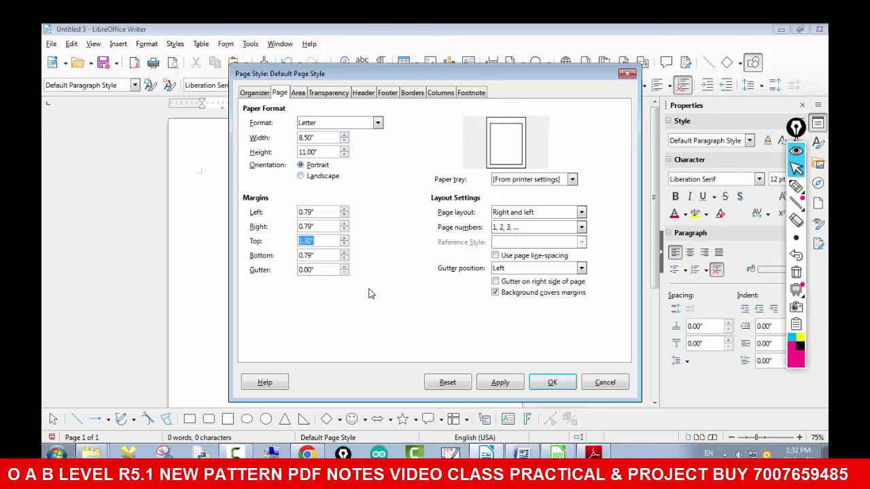
click(323, 255)
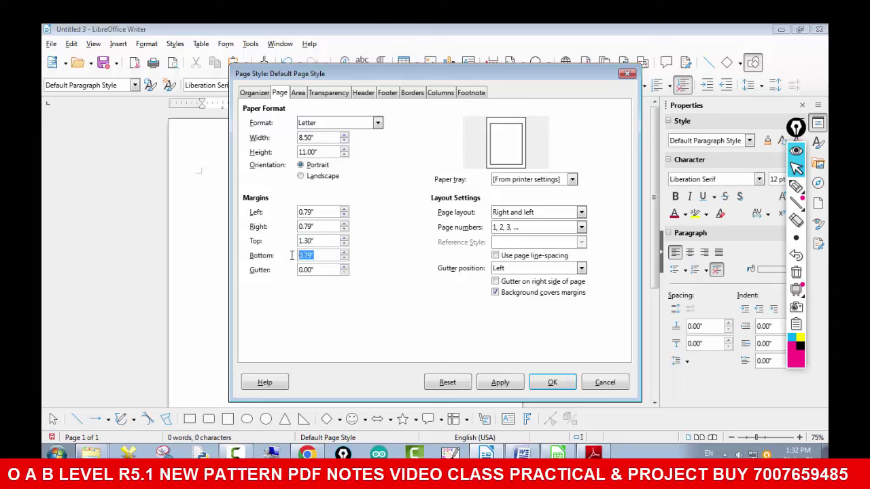
text(1.4)
click(322, 240)
- Set the left and right margins to 1.30" and the gutter to 1.20"
drag(313, 212, 275, 210)
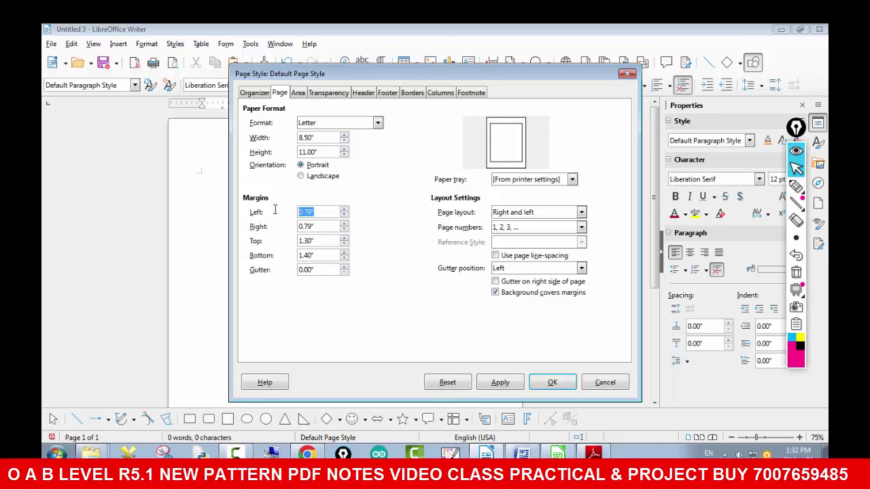
text(1.30)
click(319, 224)
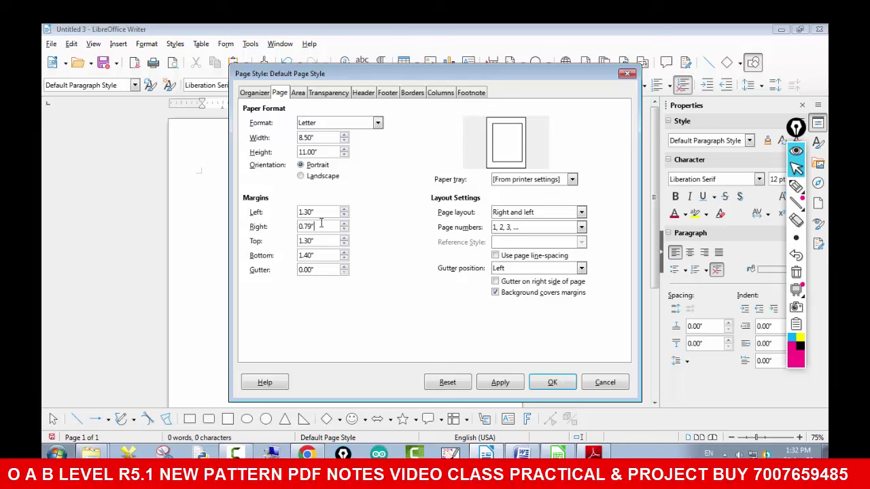
drag(321, 224, 284, 227)
text(1)
click(325, 239)
drag(327, 270, 276, 270)
text(1)
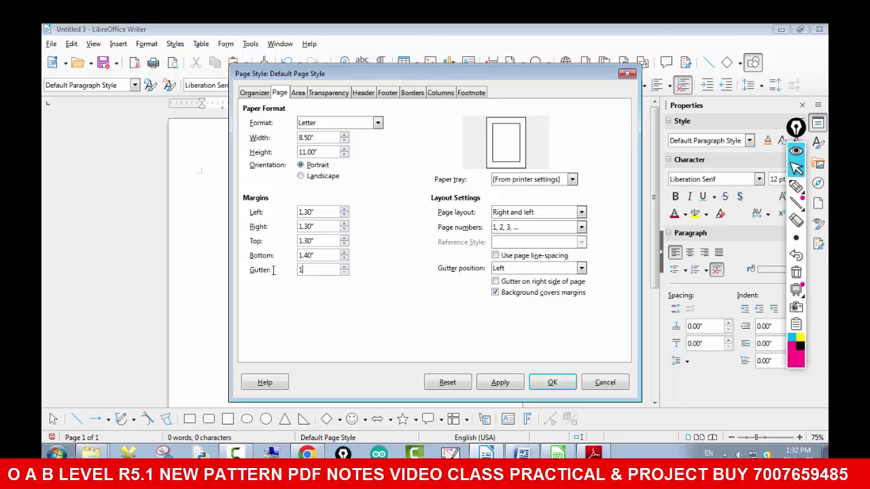
text(.2)
click(323, 255)
click(522, 454)
drag(355, 378, 256, 327)
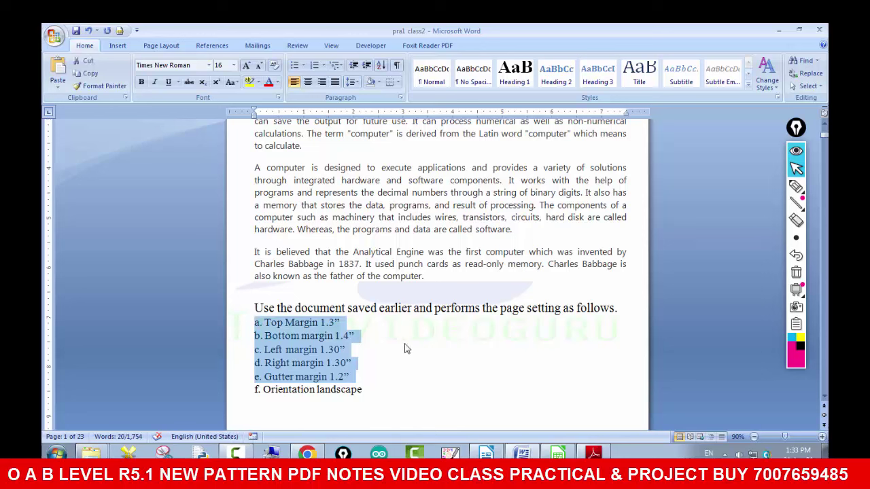
drag(373, 389, 281, 389)
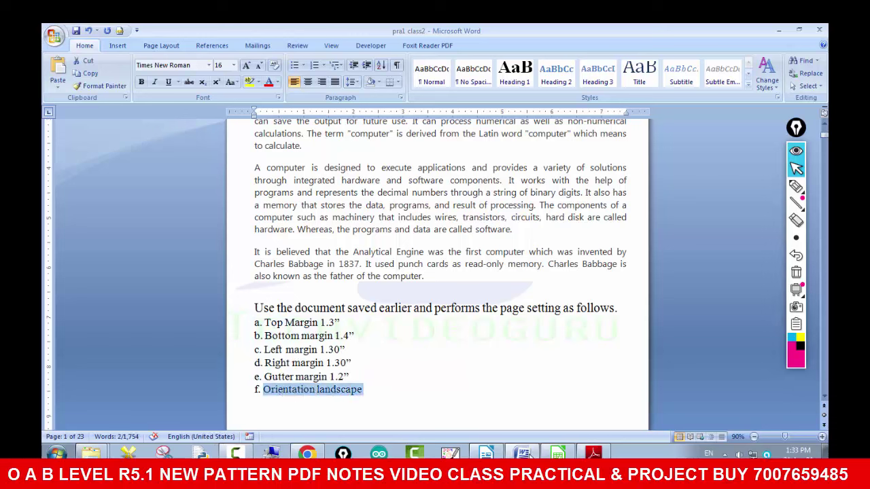
mouse_move(534, 454)
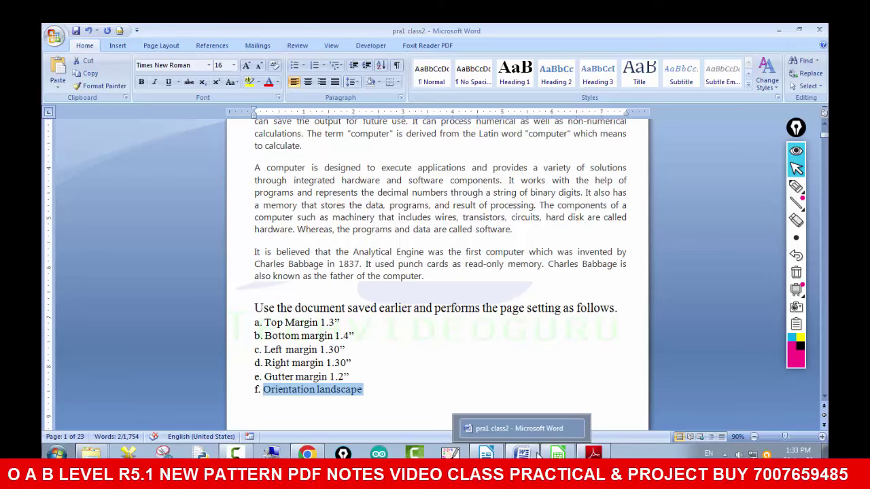
click(495, 451)
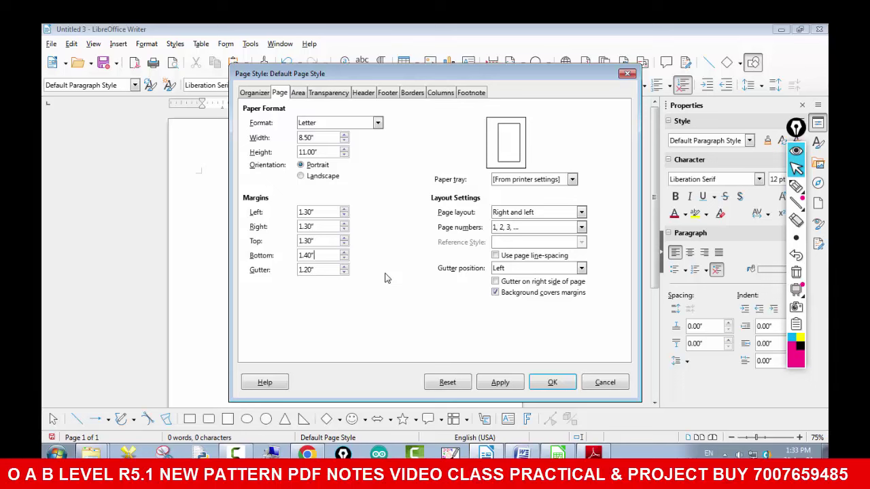
- Switch the page to landscape orientation (11.00" × 8.50") and apply the settings
click(377, 123)
click(378, 124)
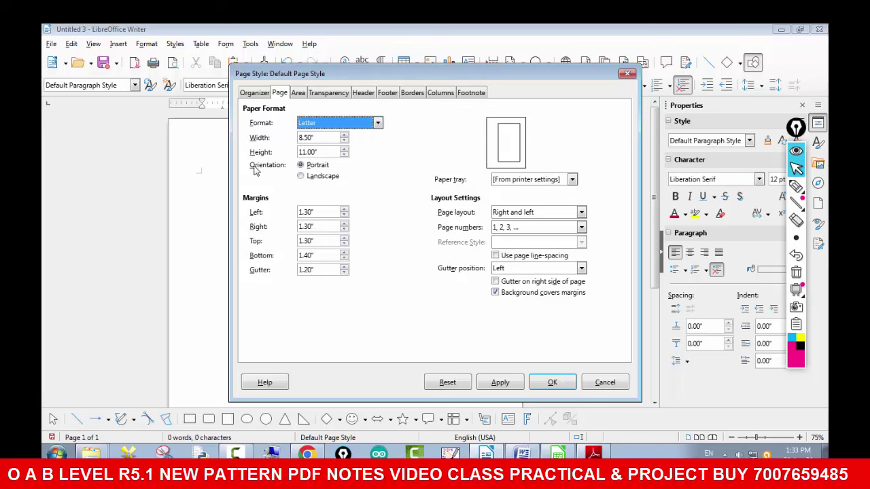
click(300, 176)
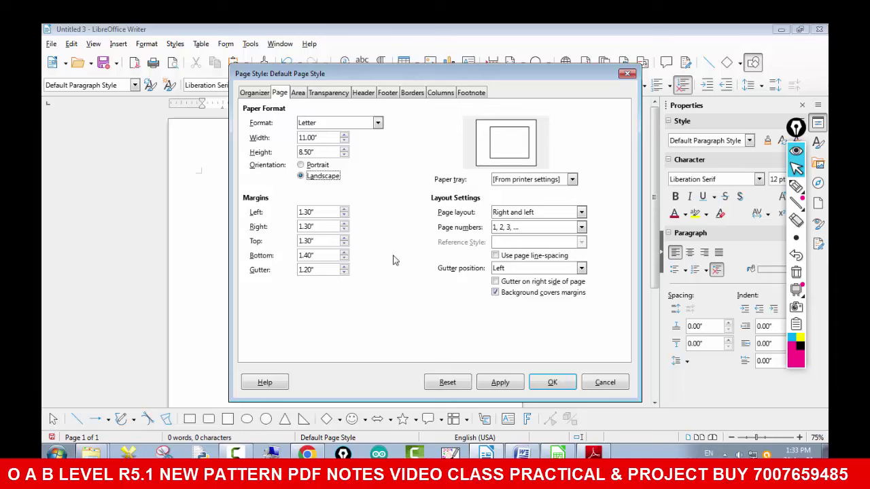
click(307, 166)
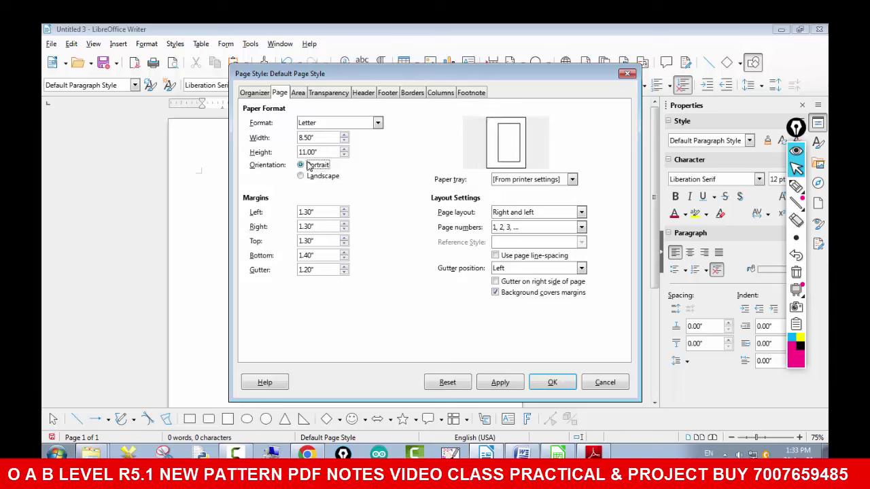
click(303, 177)
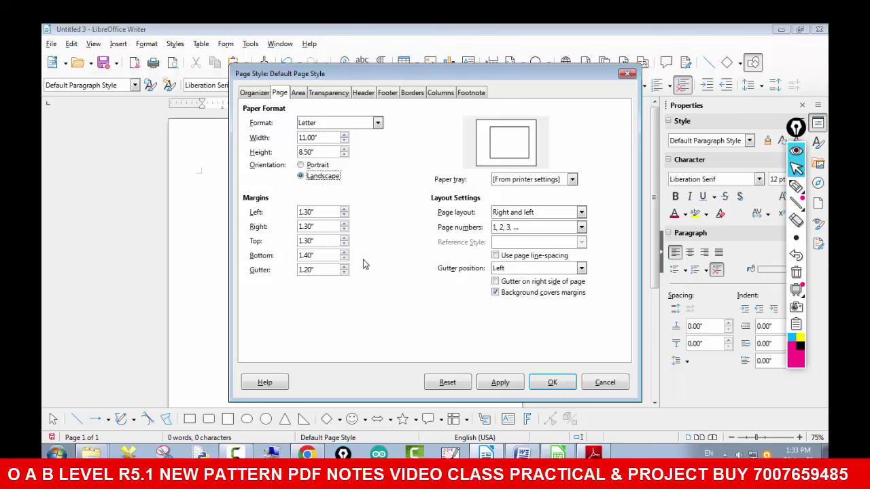
click(501, 382)
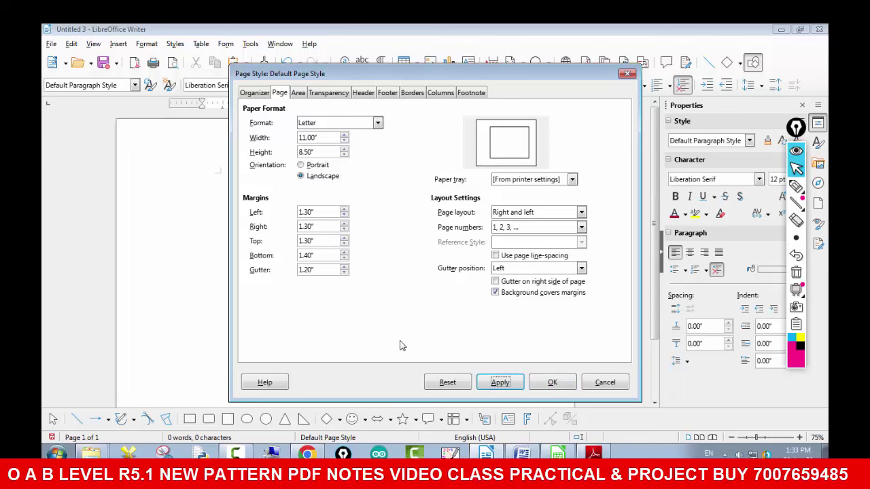
click(556, 382)
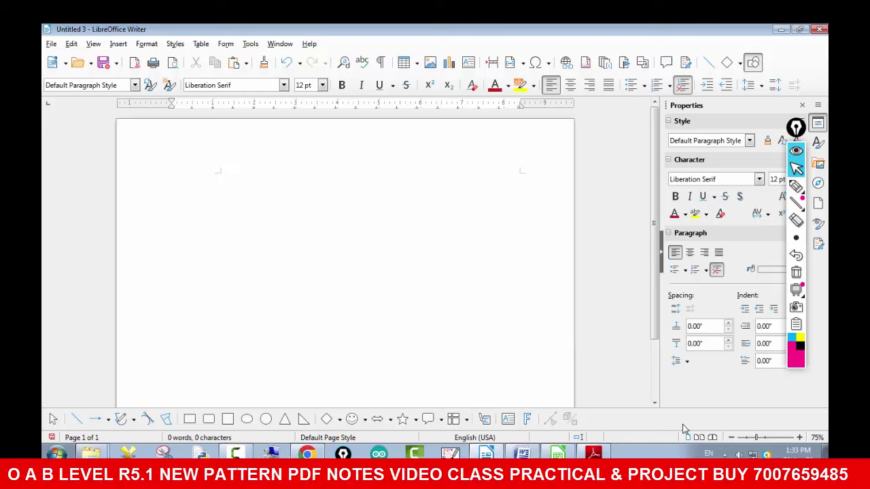
- Zoom out and paste the copied 'What is a computer?' text onto the page
click(730, 438)
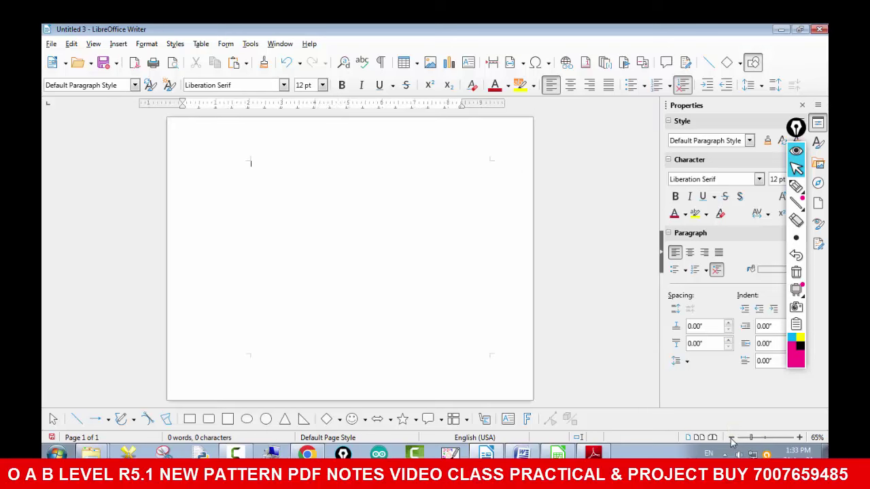
click(731, 438)
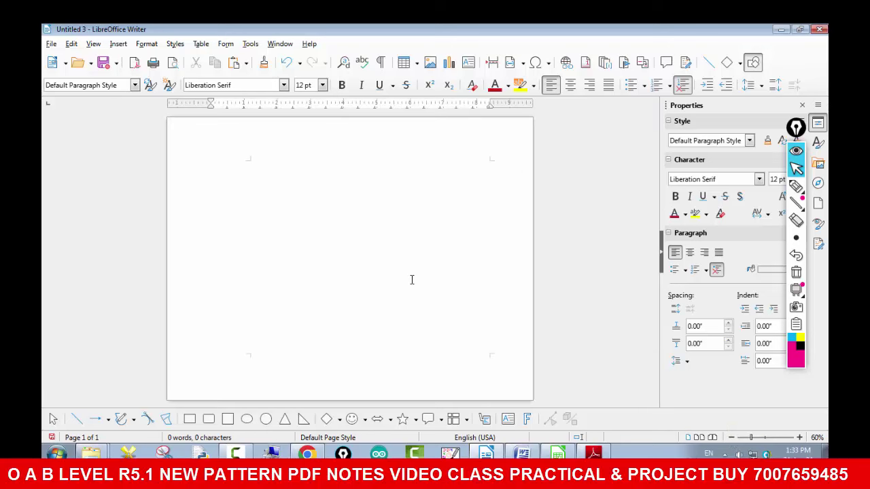
right_click(324, 197)
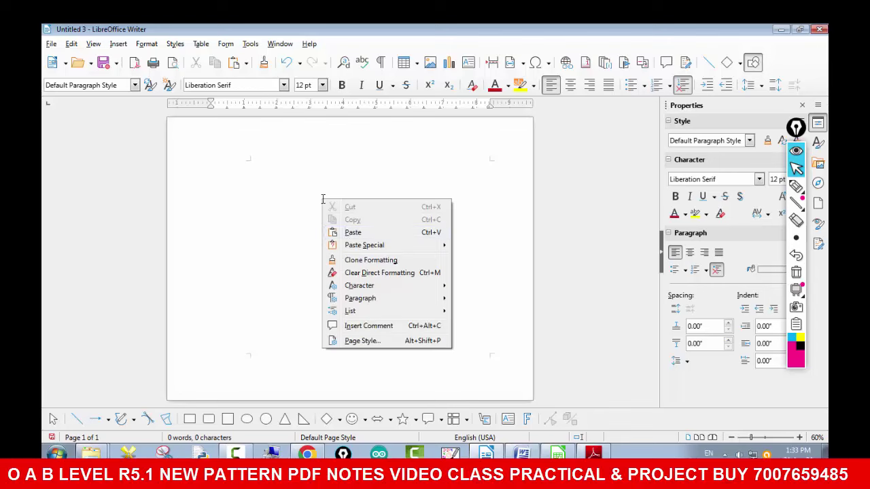
click(345, 232)
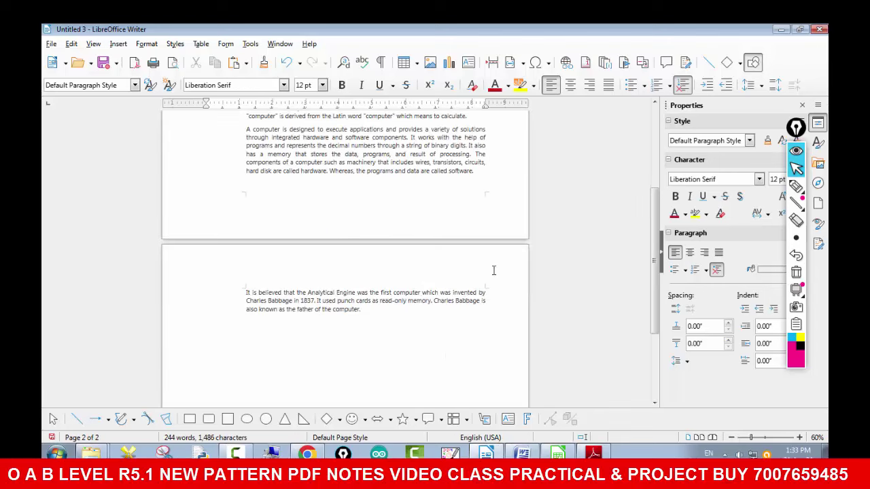
- Select all the text, try 10 pt, then set its font size to 12 pt
drag(391, 320, 258, 100)
click(323, 85)
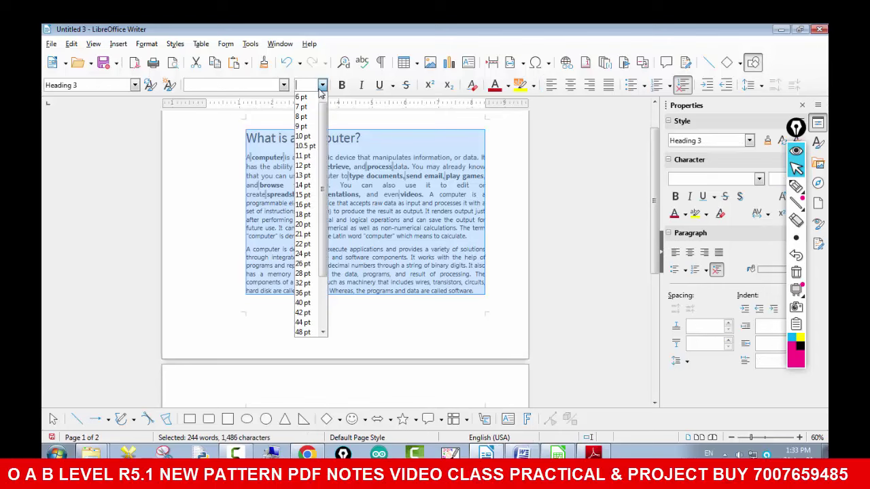
click(304, 136)
click(322, 85)
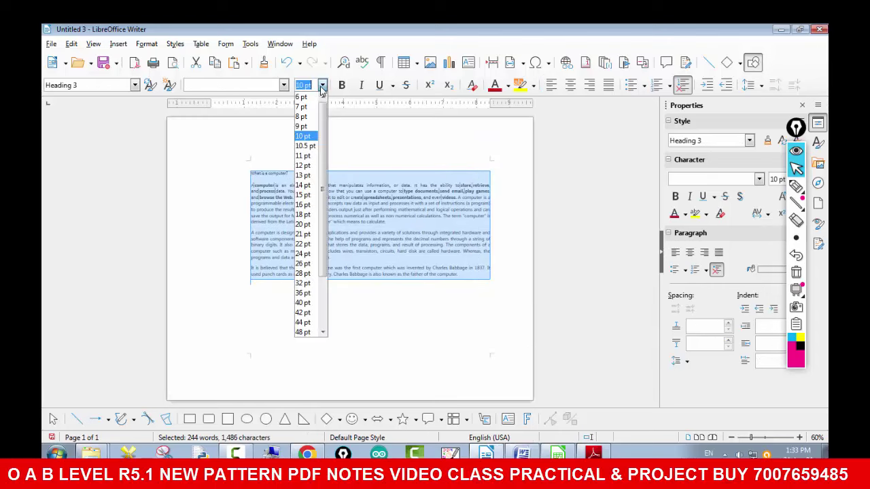
click(303, 165)
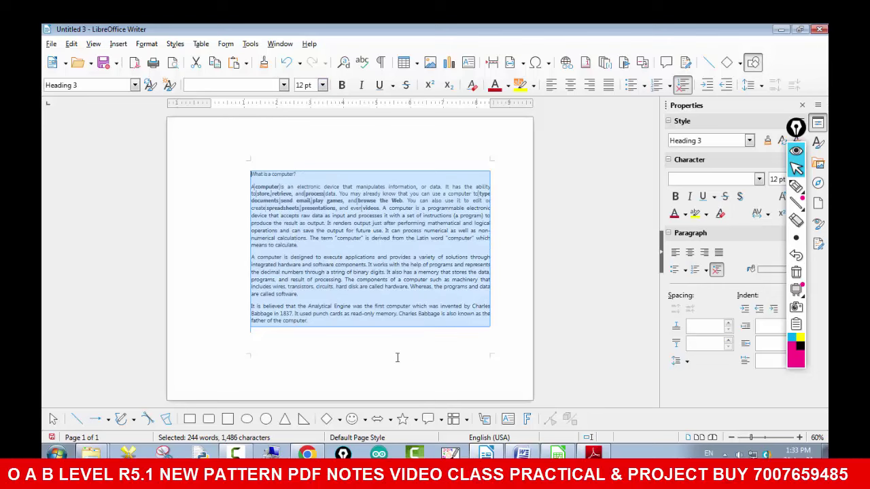
click(354, 348)
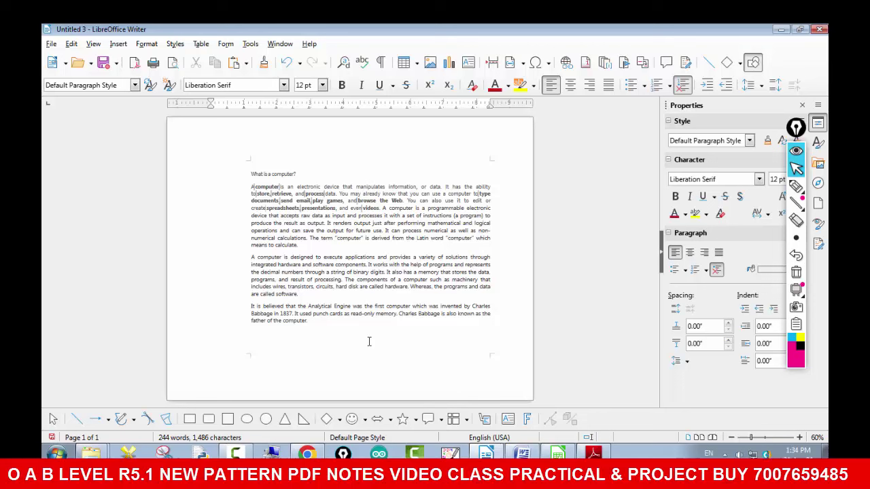
- Select the document text and briefly point at it with an on-screen pen arrow
drag(309, 321, 248, 174)
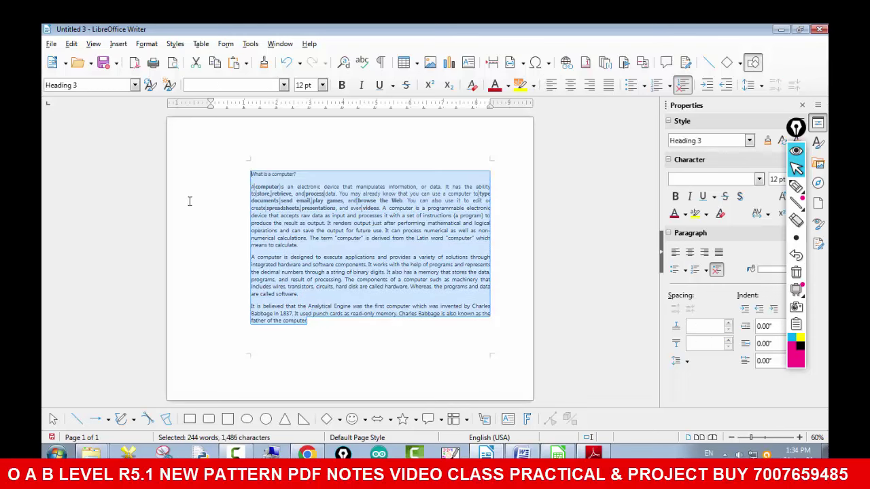
click(795, 188)
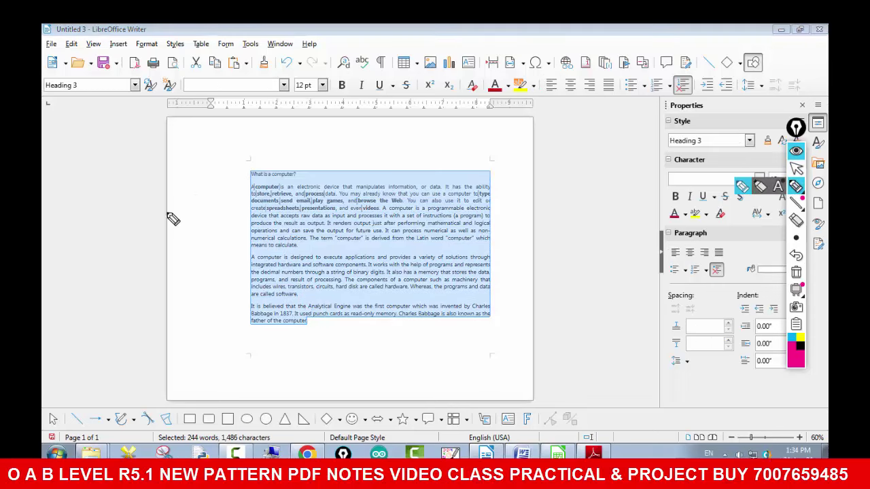
drag(166, 212, 250, 215)
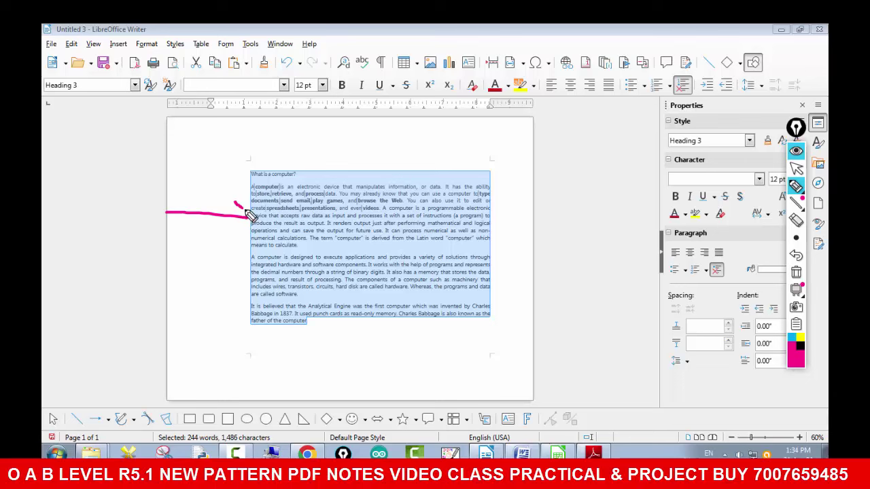
click(796, 272)
click(795, 169)
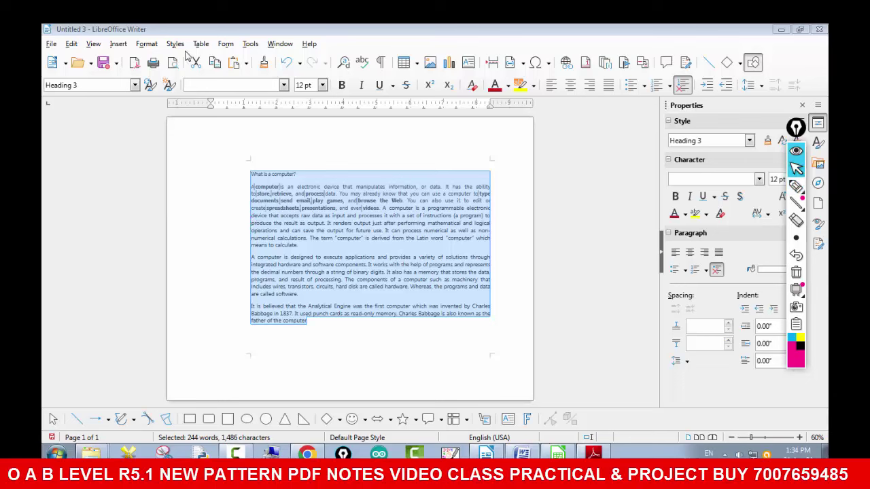
- Lower the bottom margin to 1.30" in Page Style and apply it
click(146, 44)
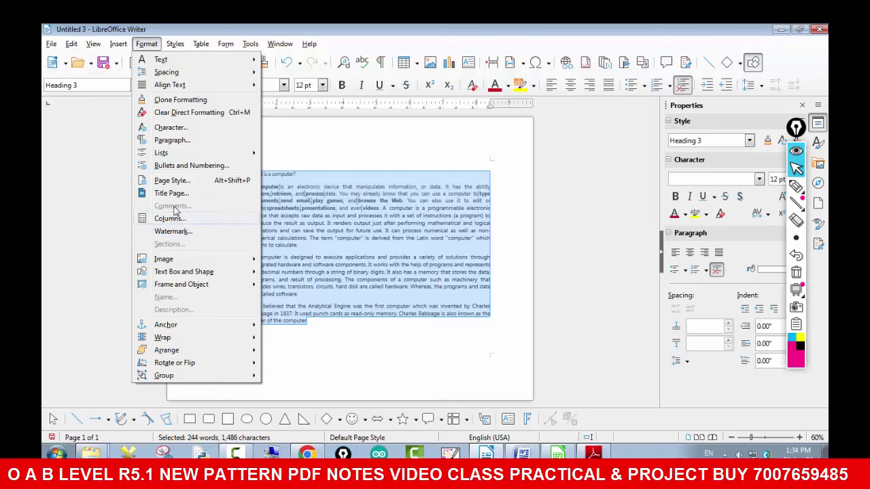
click(173, 180)
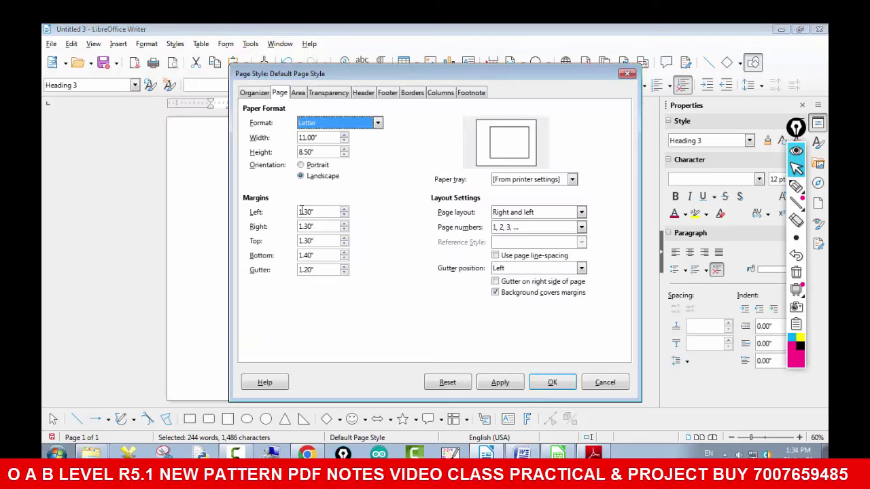
drag(301, 77, 454, 121)
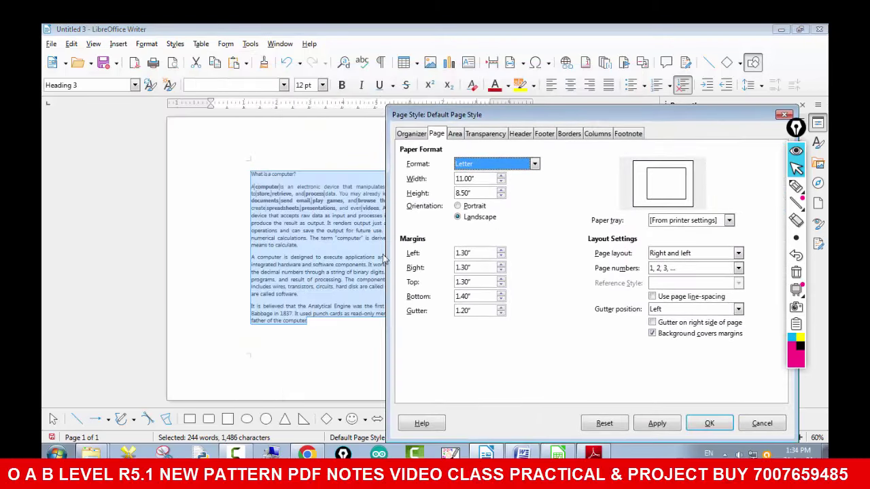
drag(475, 297, 448, 297)
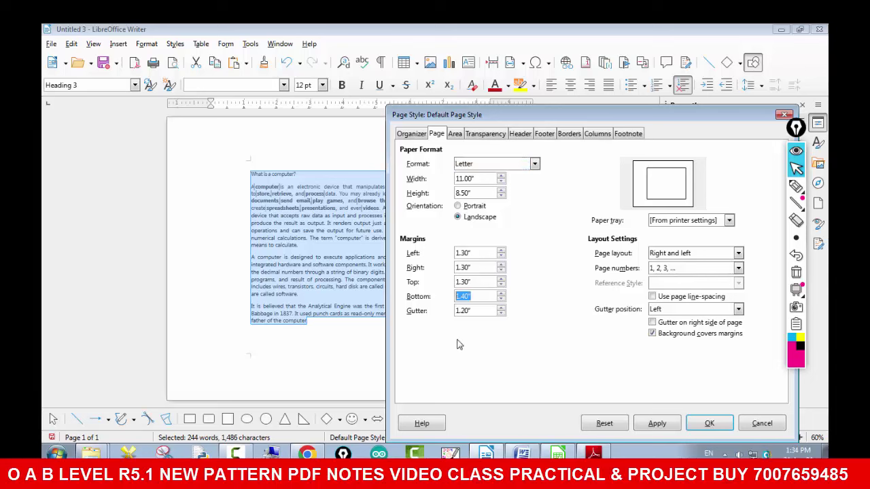
click(501, 300)
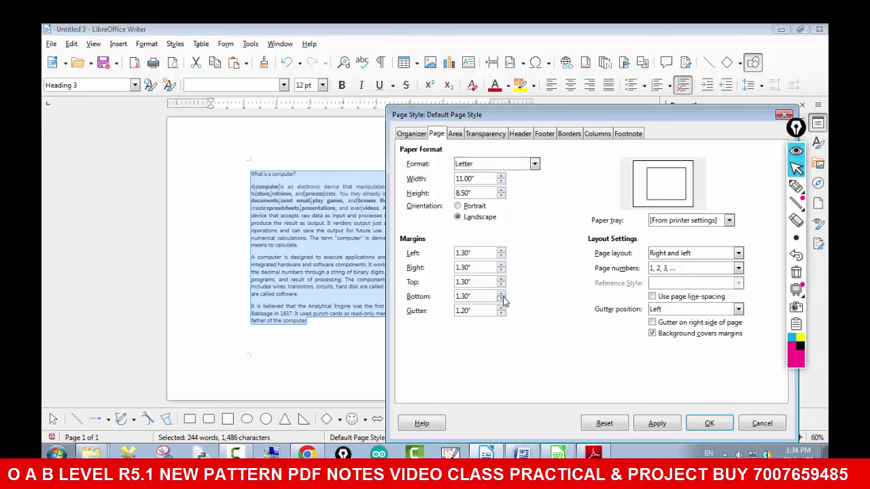
click(656, 424)
key(Return)
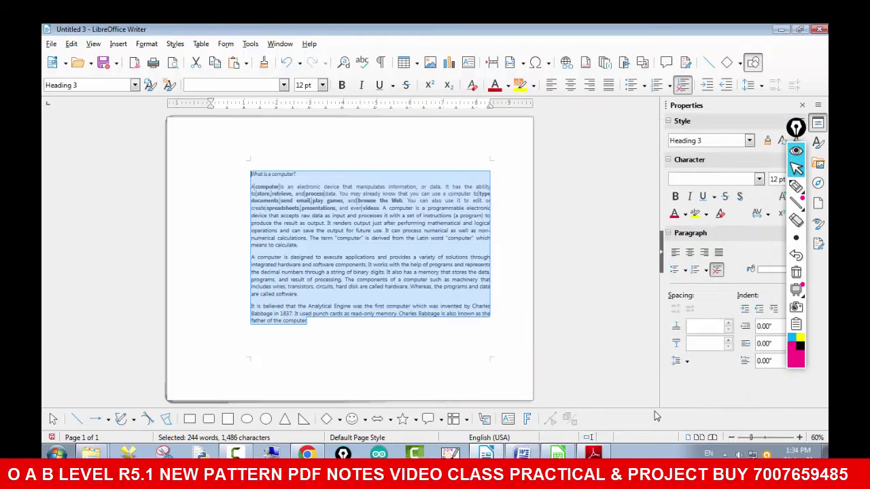
- Show the text fits one page with pen marks, clear them, and select the margin instructions
click(348, 320)
drag(335, 327, 241, 165)
click(297, 259)
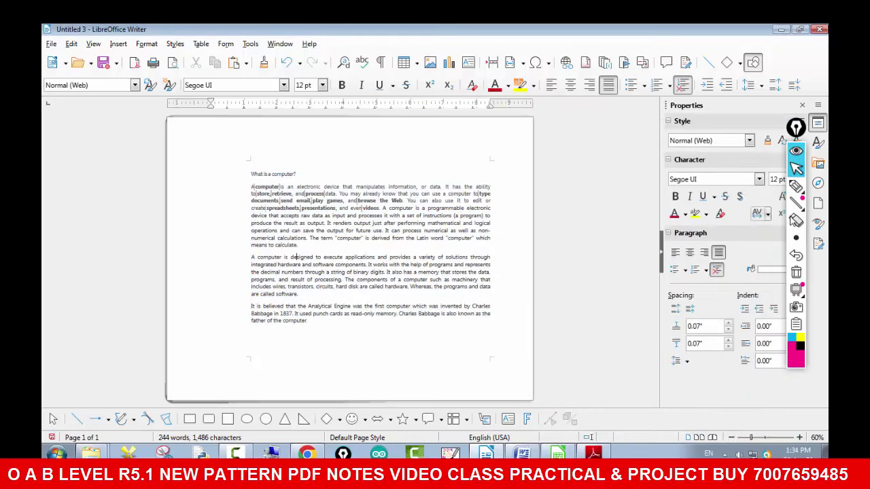
click(796, 185)
drag(397, 335, 520, 300)
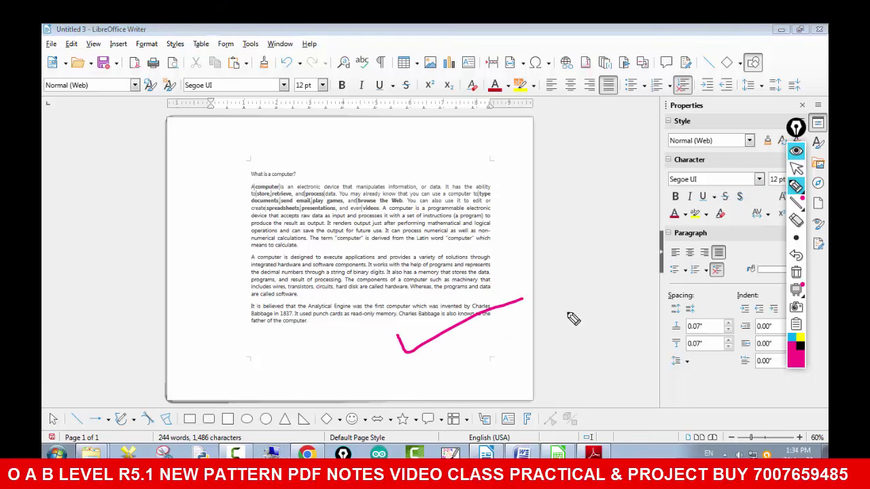
mouse_move(508, 245)
mouse_down()
mouse_move(523, 274)
mouse_move(506, 275)
mouse_up()
drag(563, 245, 568, 256)
mouse_move(511, 245)
mouse_down()
mouse_move(521, 243)
mouse_move(520, 288)
mouse_move(611, 261)
mouse_move(642, 237)
mouse_up()
click(795, 272)
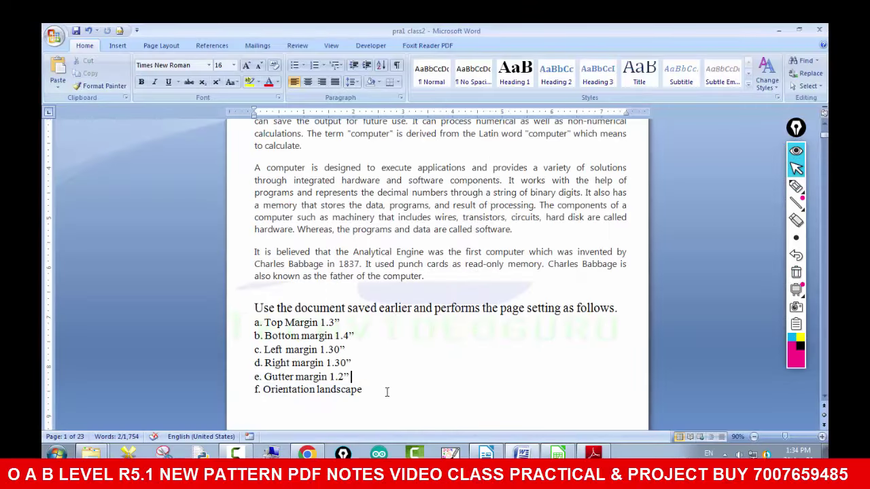
drag(386, 392, 258, 307)
- Scroll through the Word task list, selecting the sample paragraphs to review them
click(384, 348)
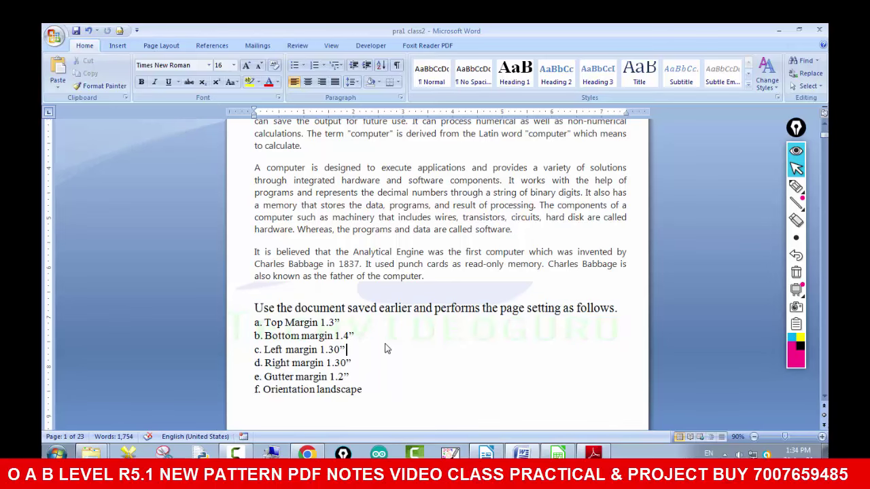
scroll(823, 119, up, 2)
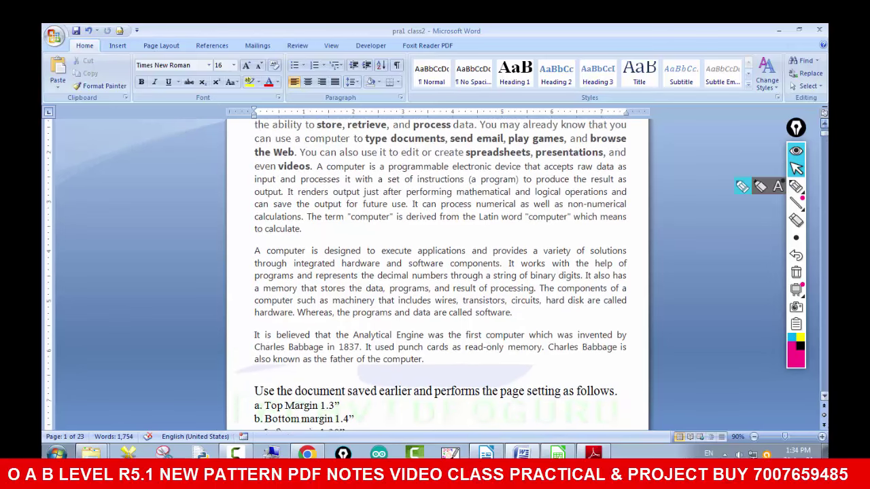
scroll(824, 119, up, 1)
drag(265, 156, 428, 388)
click(432, 312)
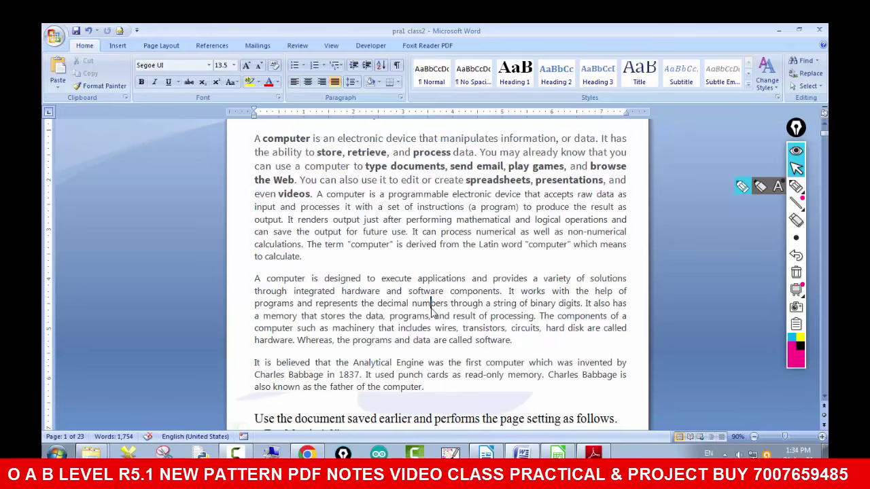
click(824, 399)
click(824, 399)
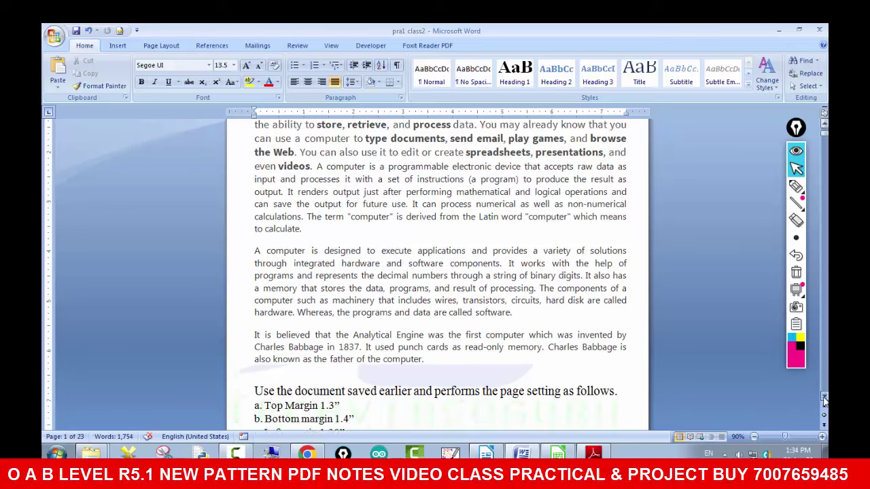
scroll(824, 400, down, 3)
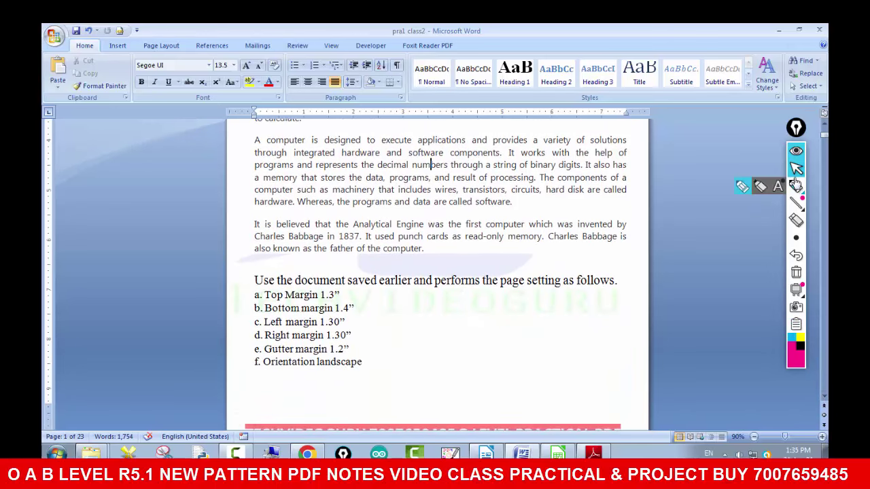
- Mark the paragraphs and task heading with pink highlighter lines, then clear them
click(796, 182)
mouse_move(116, 179)
mouse_down()
mouse_move(121, 277)
mouse_move(361, 160)
mouse_move(165, 285)
mouse_move(116, 282)
mouse_up()
drag(151, 194, 275, 190)
drag(148, 226, 272, 226)
drag(149, 279, 251, 279)
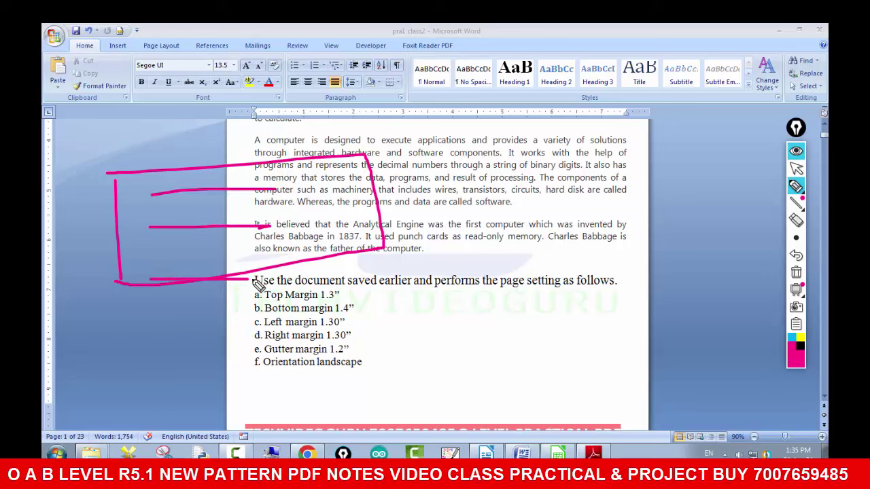
click(795, 272)
click(797, 169)
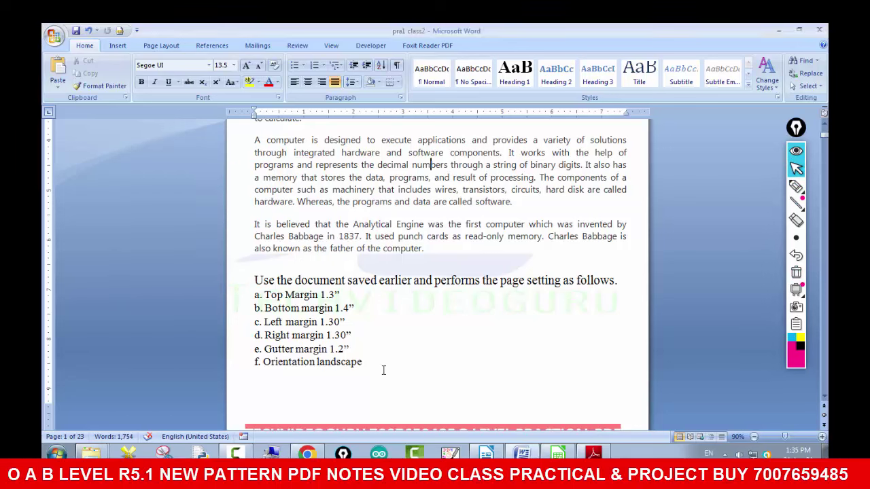
- Select the page-setting task list, scroll down, and return to the Writer document
drag(383, 370, 254, 280)
click(429, 322)
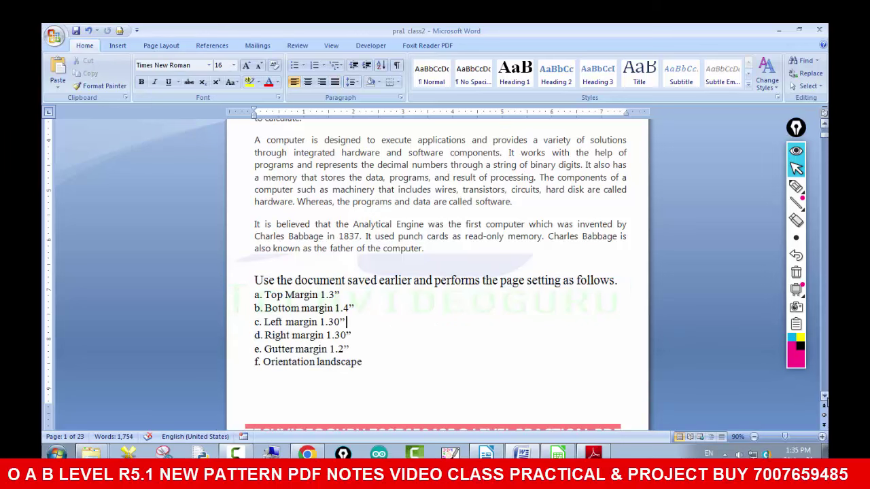
click(824, 396)
click(823, 396)
scroll(437, 272, down, 1)
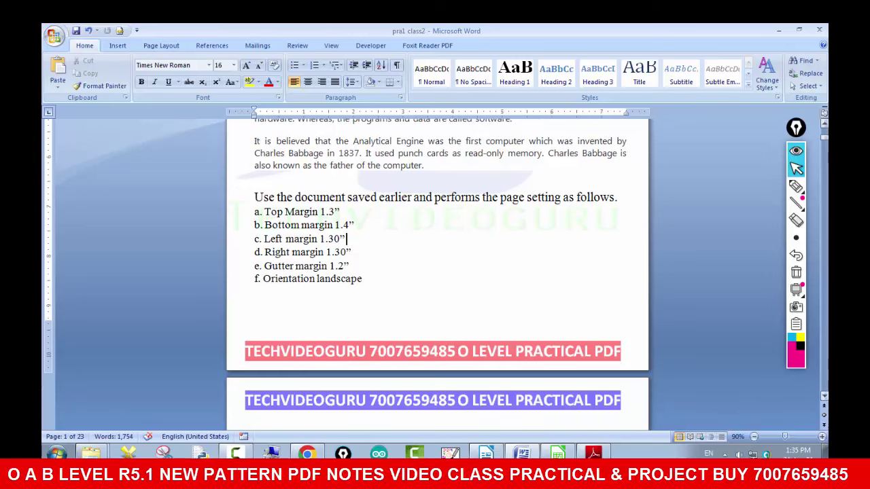
scroll(559, 379, down, 5)
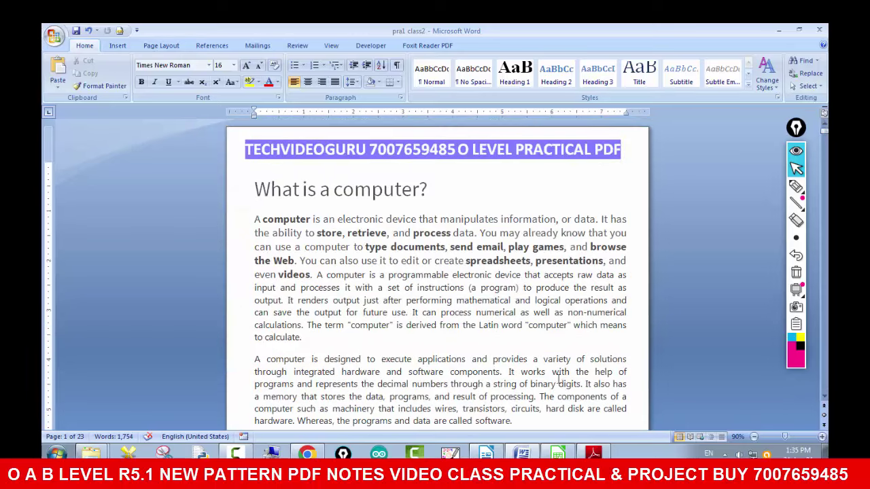
click(486, 452)
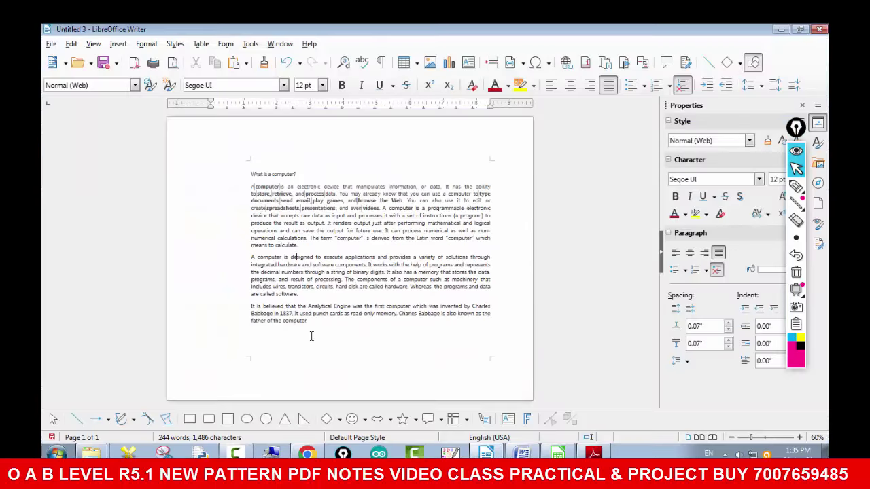
- Search 'libreoffice download' in a new Chrome tab and open the official 7.6.4 download page
click(307, 452)
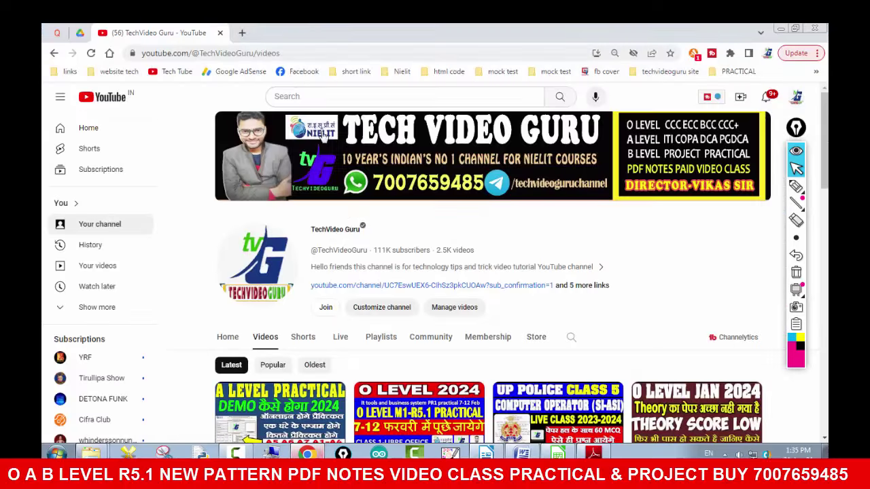
click(242, 33)
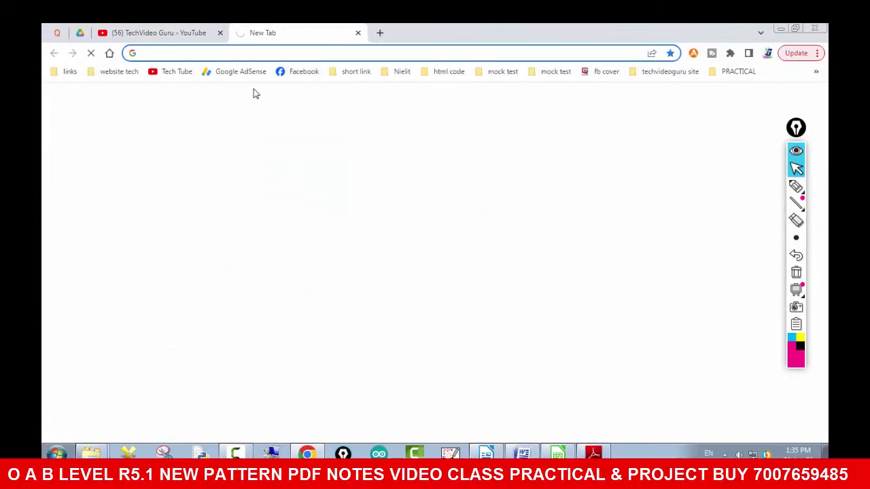
text(lib)
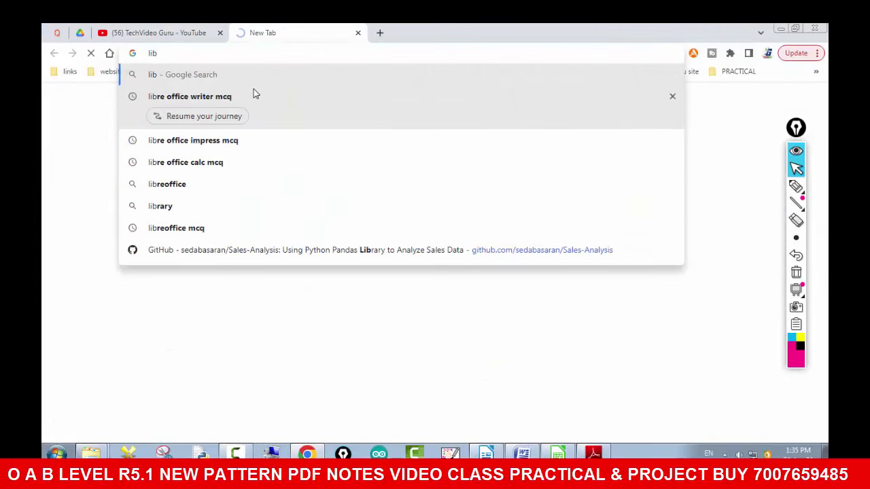
key(Down)
key(Down)
key(Down)
key(Down)
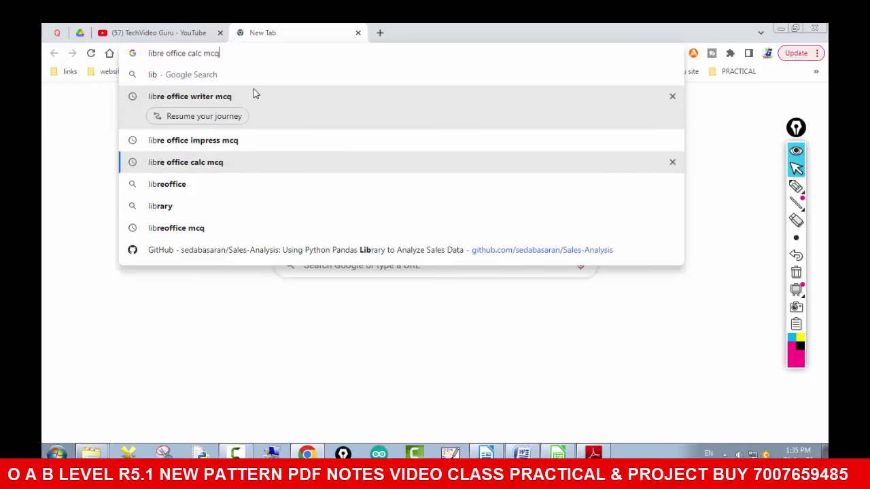
text(d)
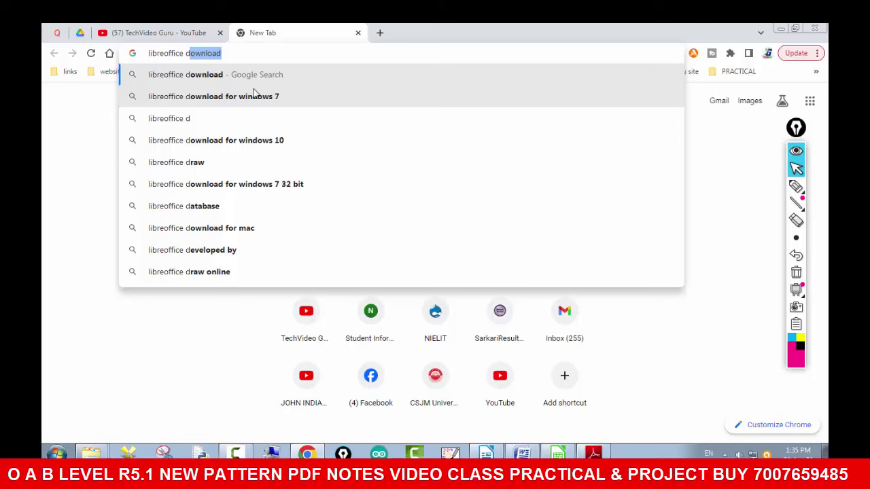
key(Return)
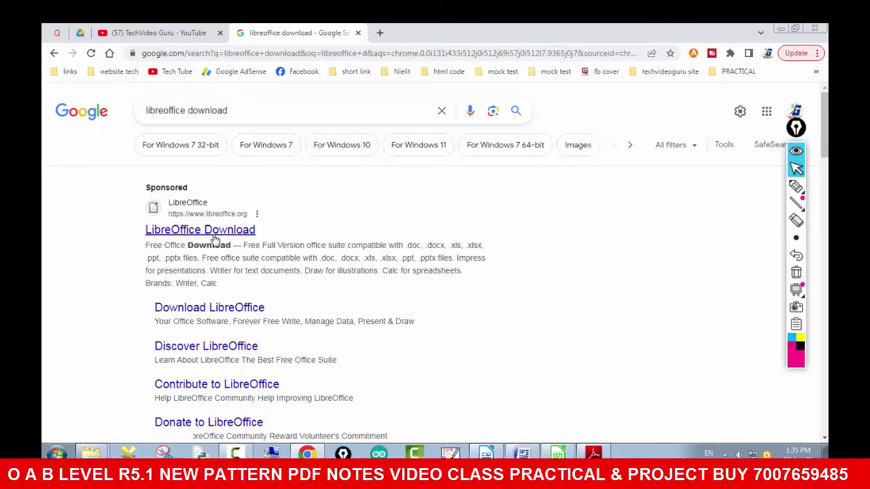
click(246, 309)
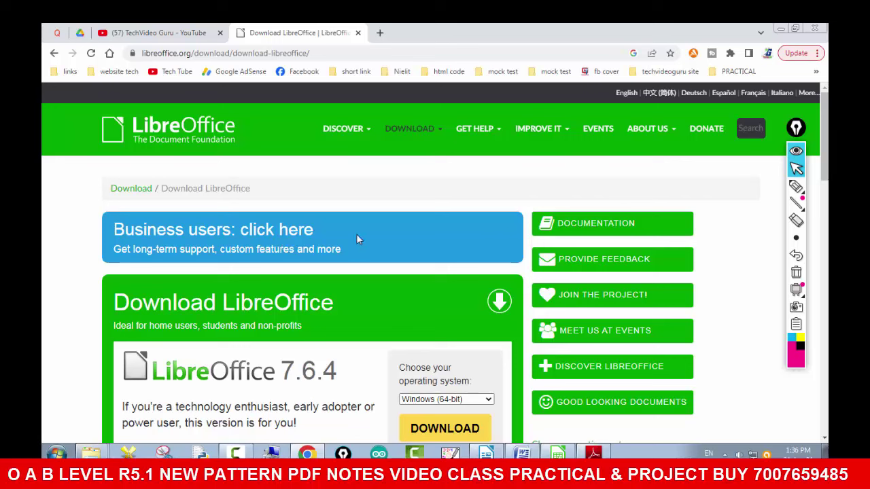
click(358, 34)
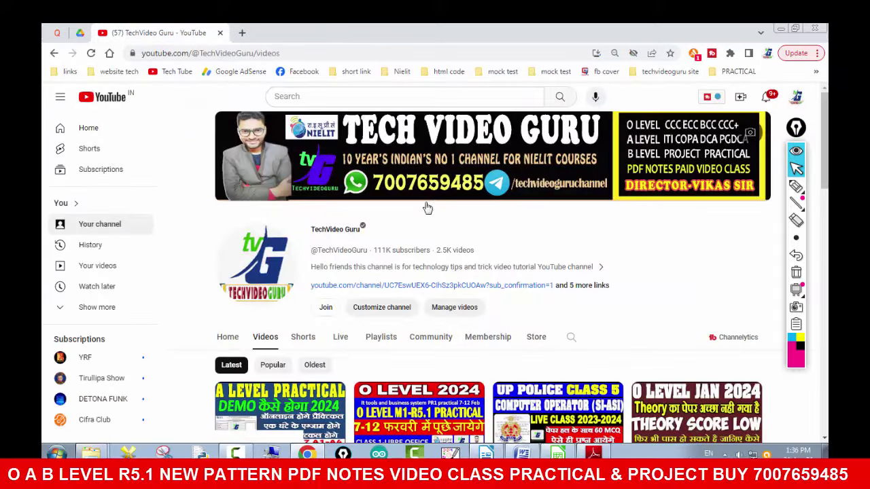
key(alt+Tab)
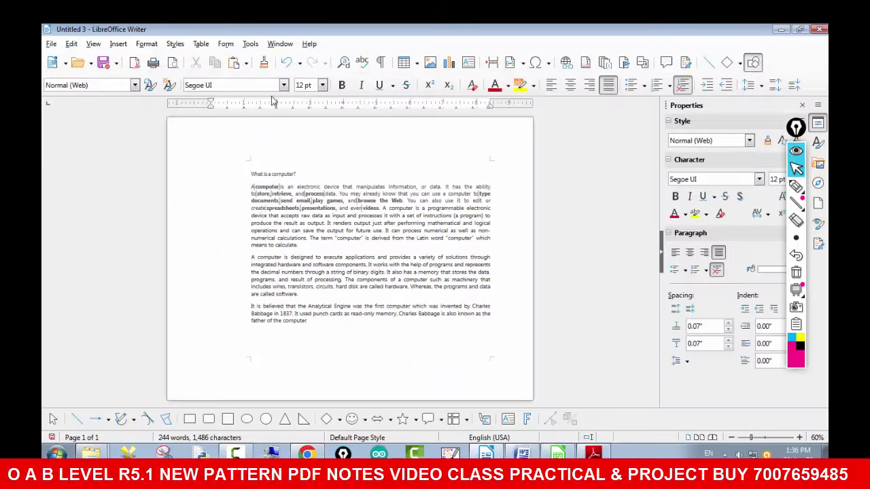
click(309, 44)
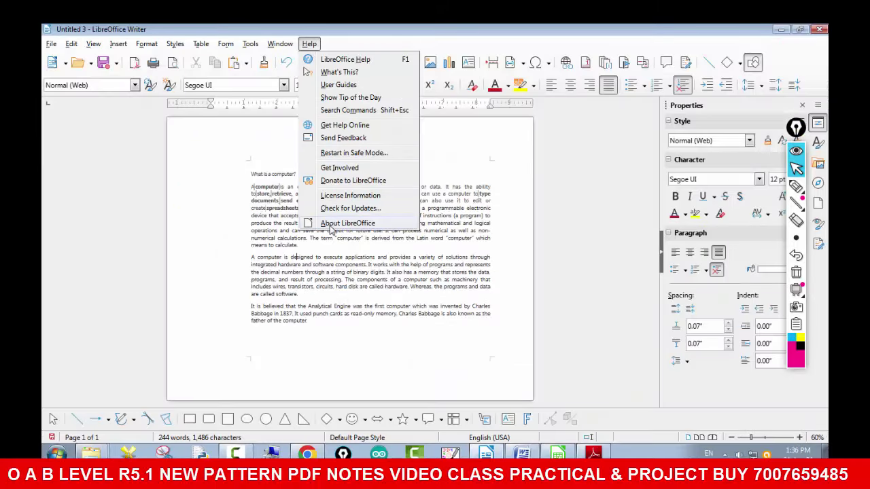
click(331, 225)
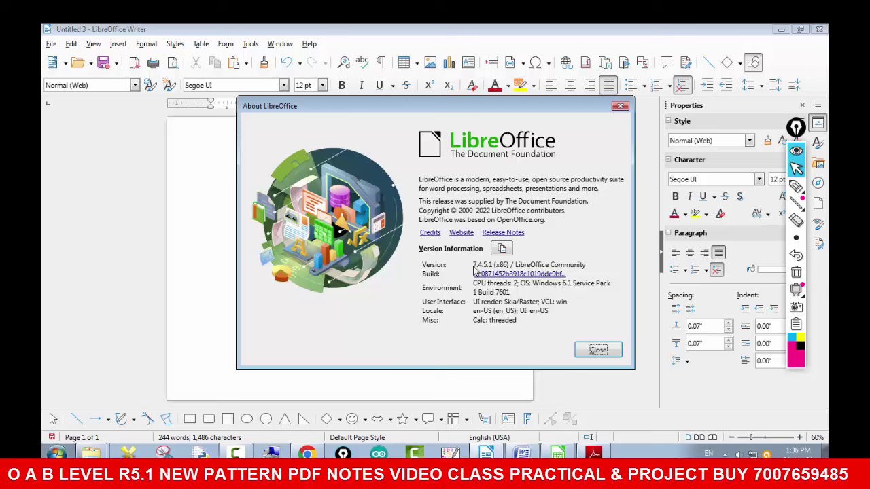
click(619, 105)
key(alt+Tab)
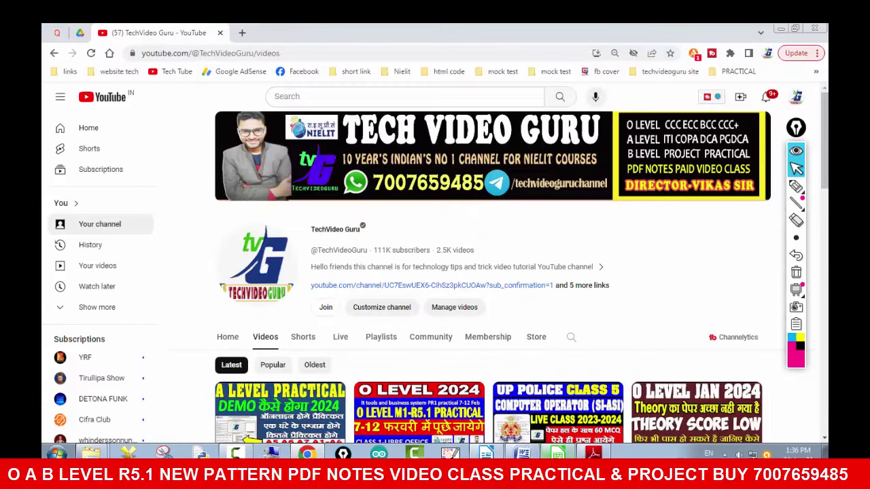
- Scroll the Word document down to Qno 2 and zoom the view to 110%
key(alt+Tab)
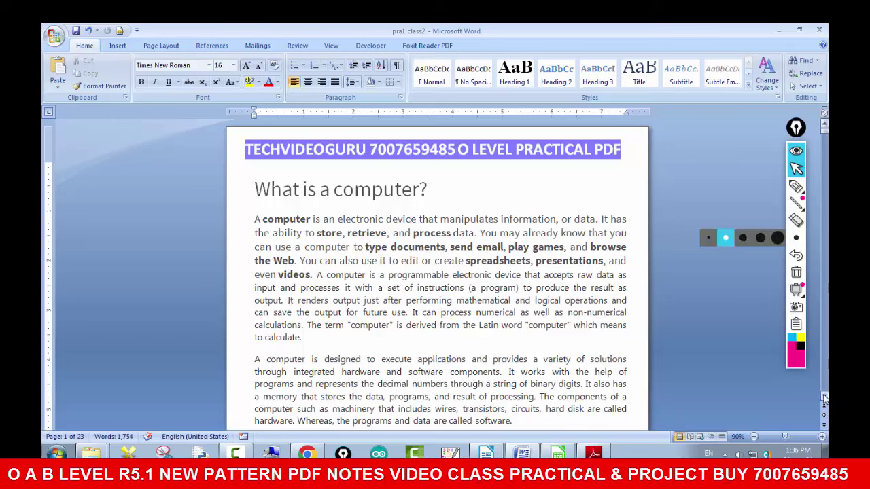
scroll(824, 400, down, 6)
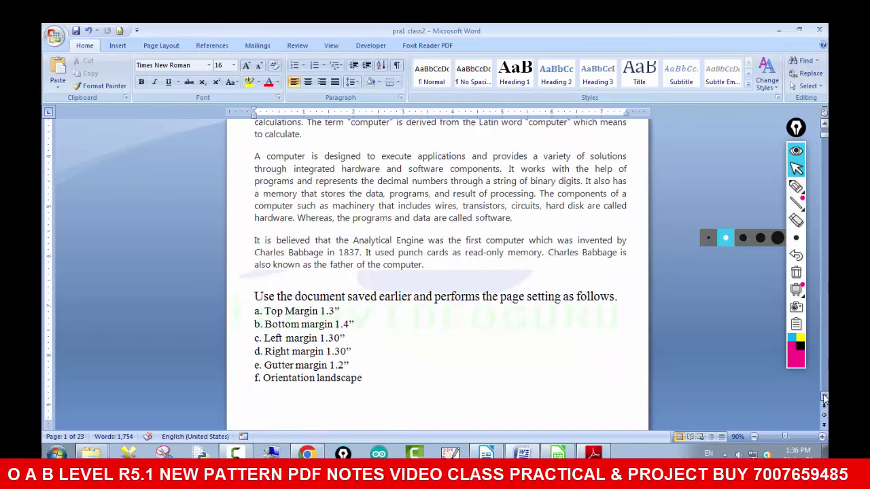
scroll(824, 399, down, 10)
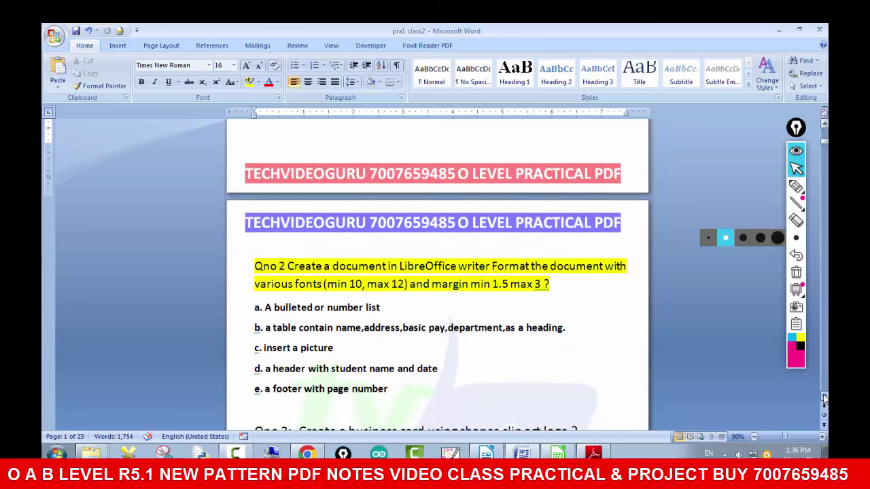
scroll(824, 399, down, 1)
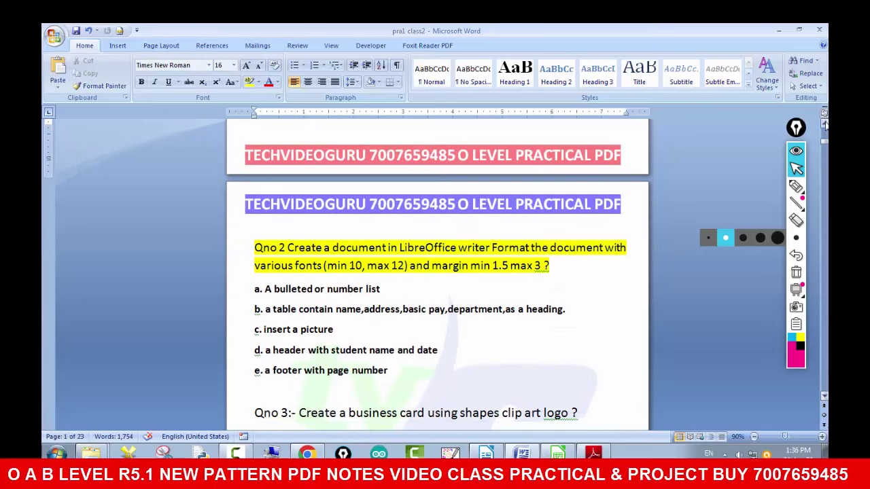
click(824, 125)
click(821, 437)
click(822, 437)
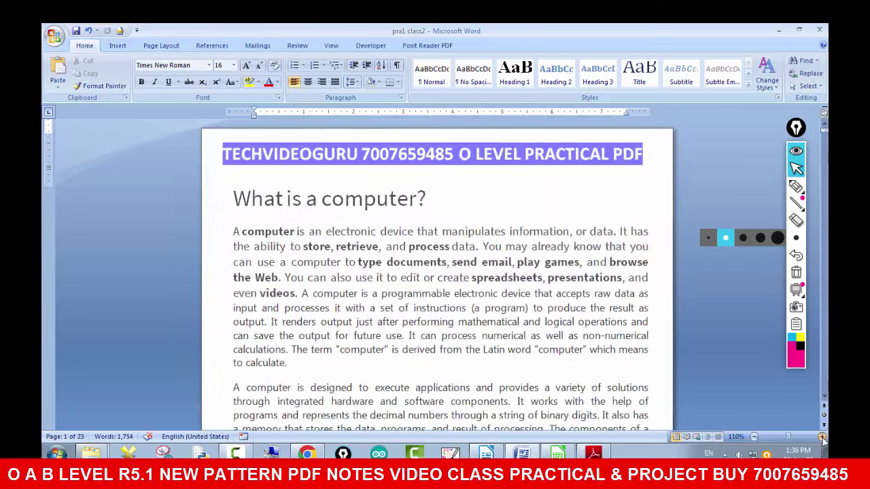
scroll(824, 397, down, 8)
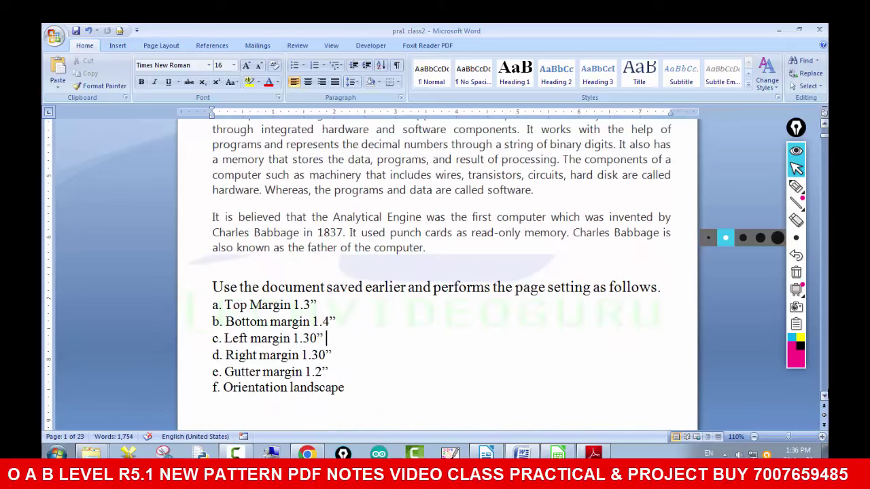
scroll(824, 397, down, 5)
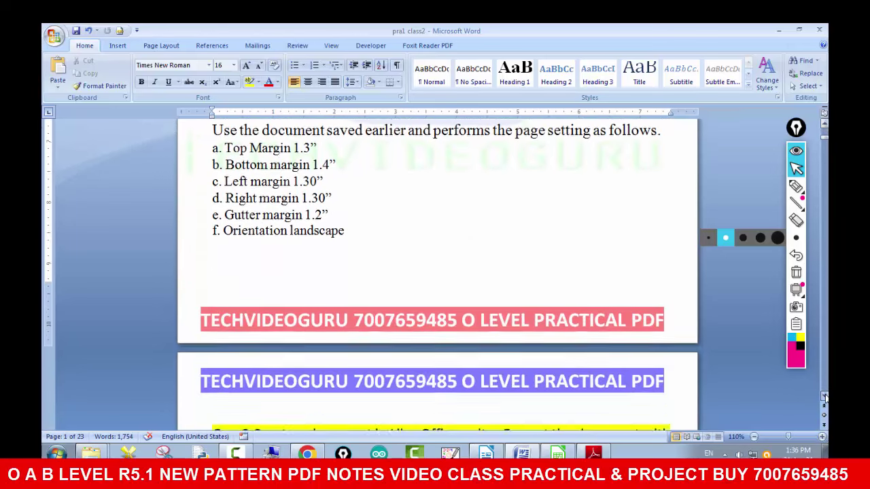
scroll(824, 397, down, 5)
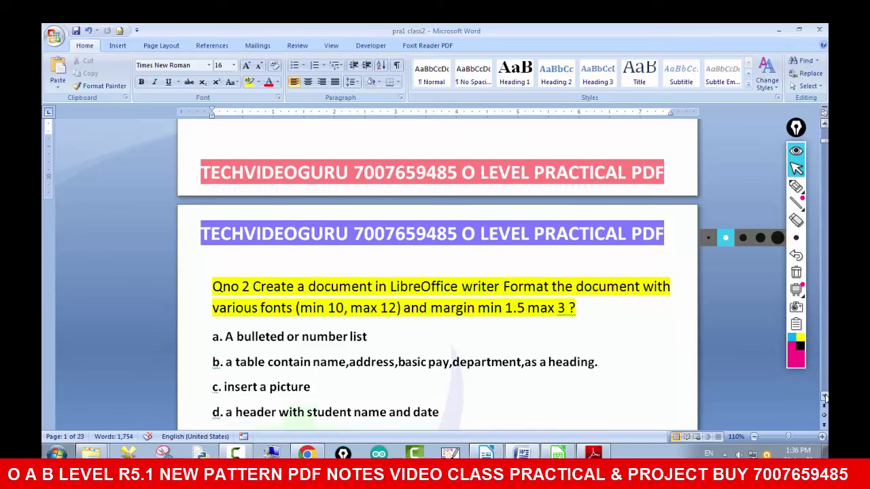
scroll(824, 397, down, 2)
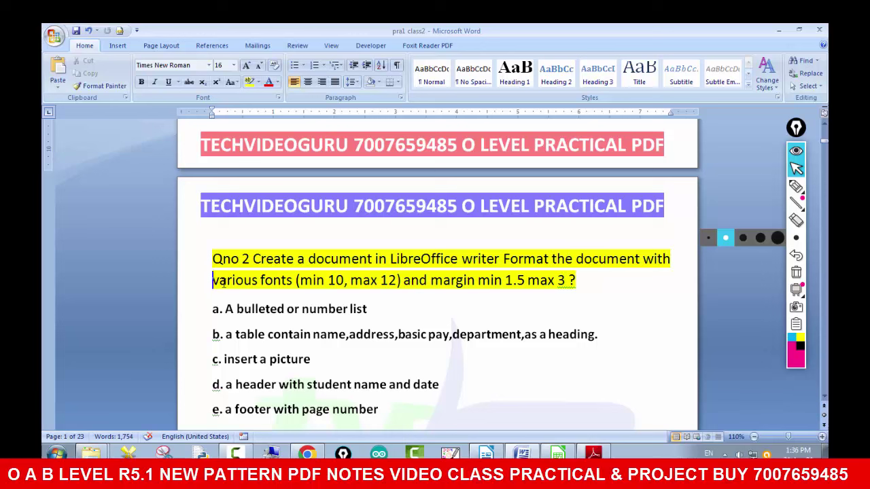
- Point out each requirement: fonts 10–12, margins 1.5–3, numbered list, table, picture, header, footer
drag(213, 280, 346, 284)
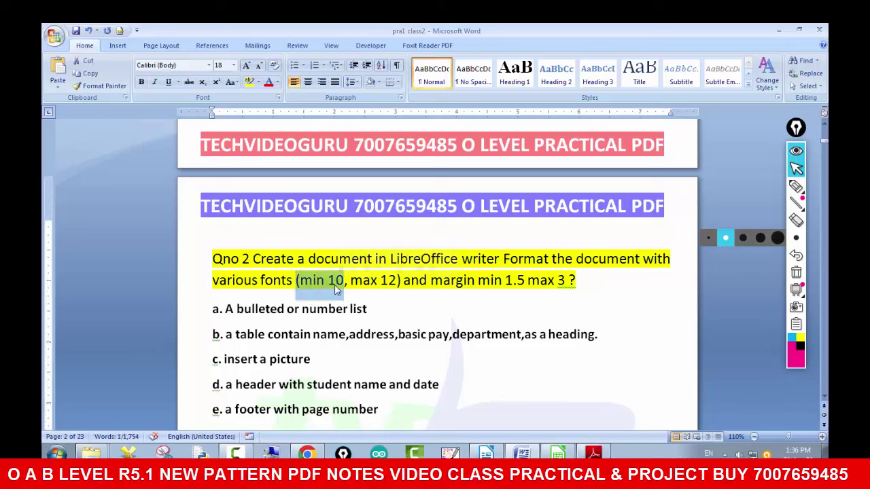
click(443, 281)
drag(454, 282, 542, 282)
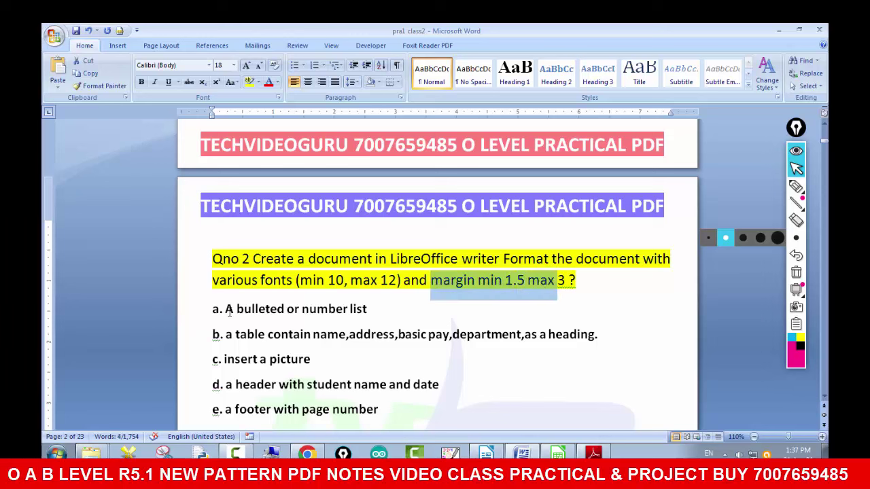
drag(228, 310, 361, 309)
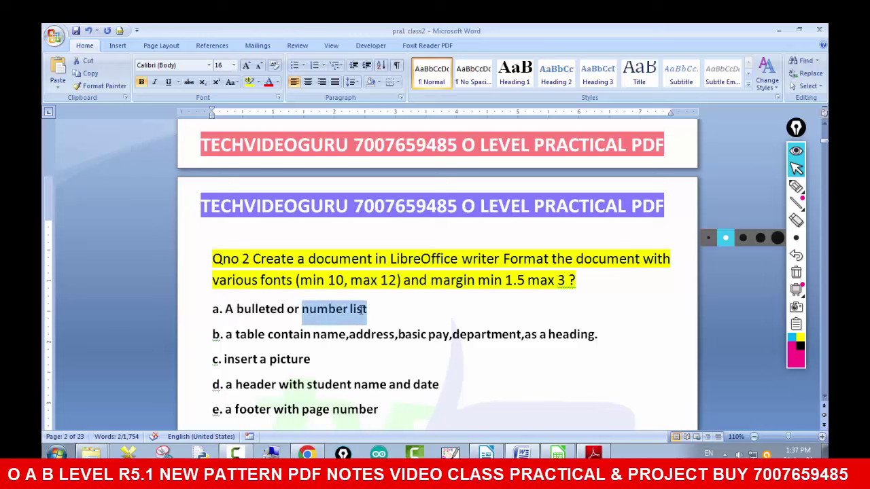
drag(227, 334, 540, 340)
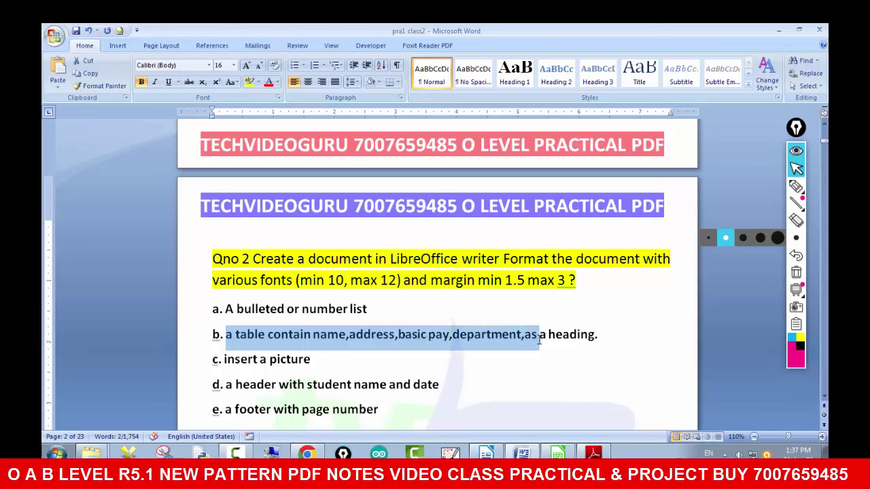
drag(229, 361, 288, 362)
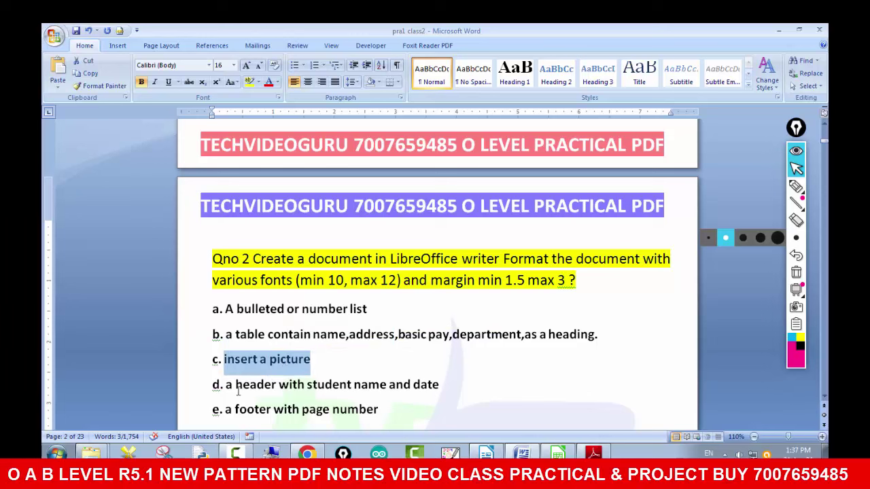
drag(227, 384, 419, 386)
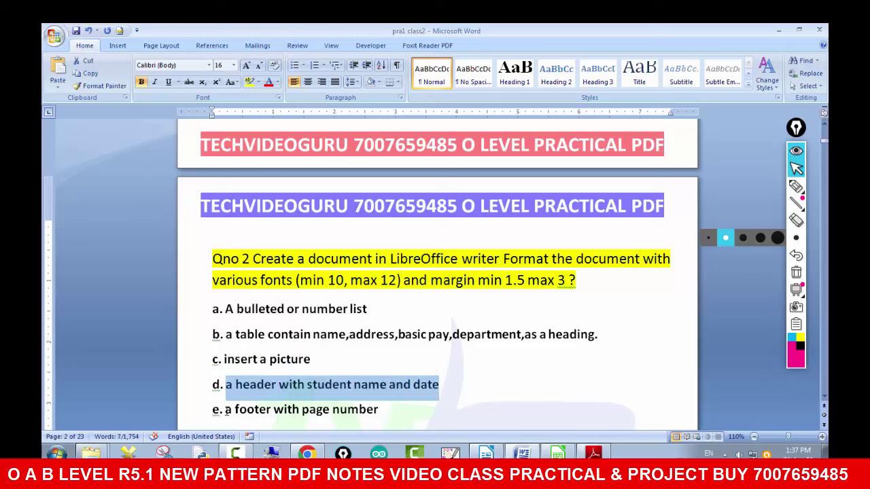
drag(227, 409, 378, 409)
click(409, 411)
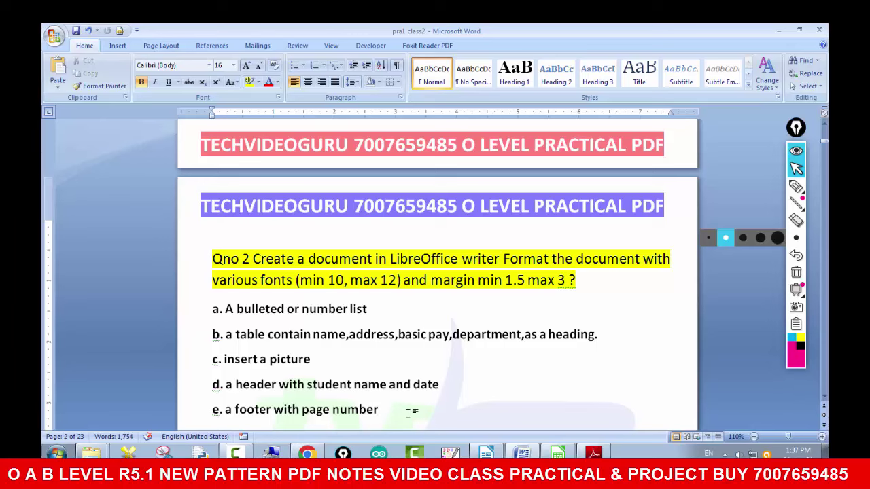
- Create a new blank text document via File > New > Text Document
key(alt+Tab)
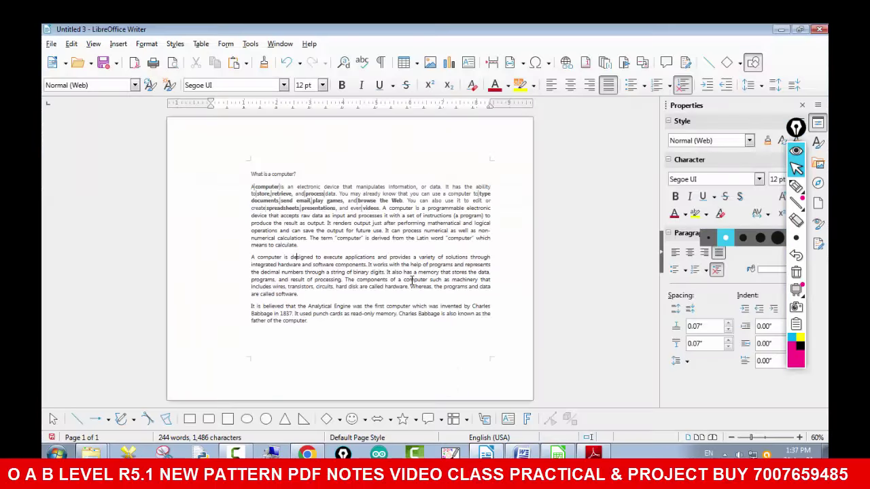
click(51, 44)
mouse_move(54, 58)
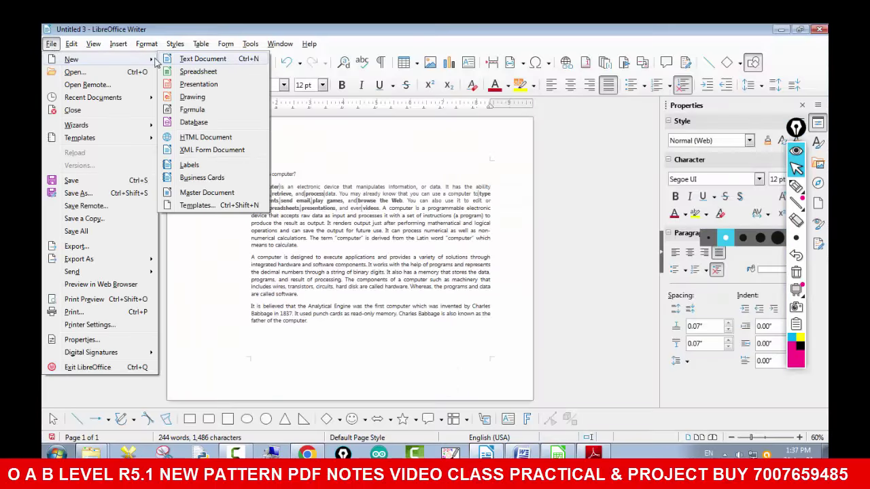
click(181, 59)
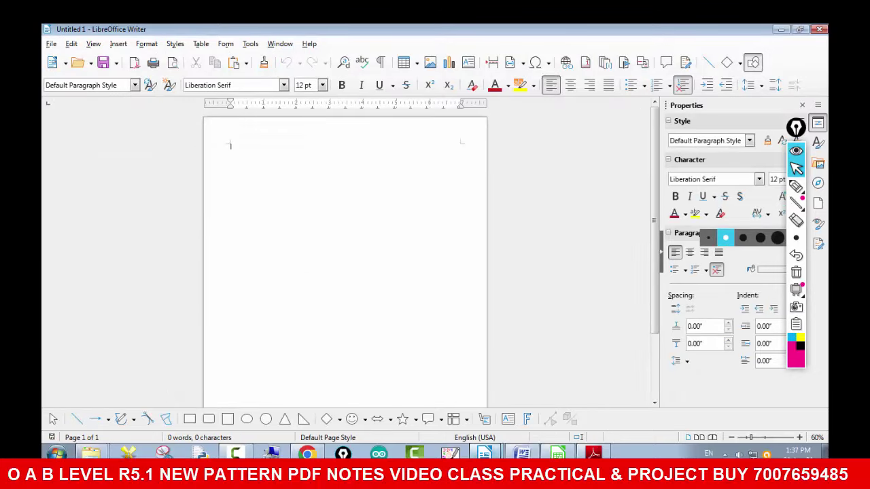
- Close the Untitled 3 computer essay without saving its changes
click(484, 452)
click(473, 411)
click(820, 29)
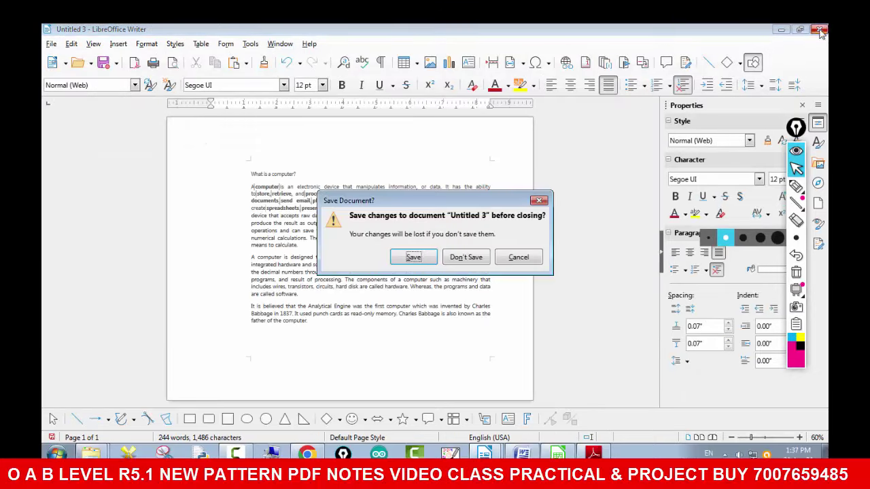
click(462, 256)
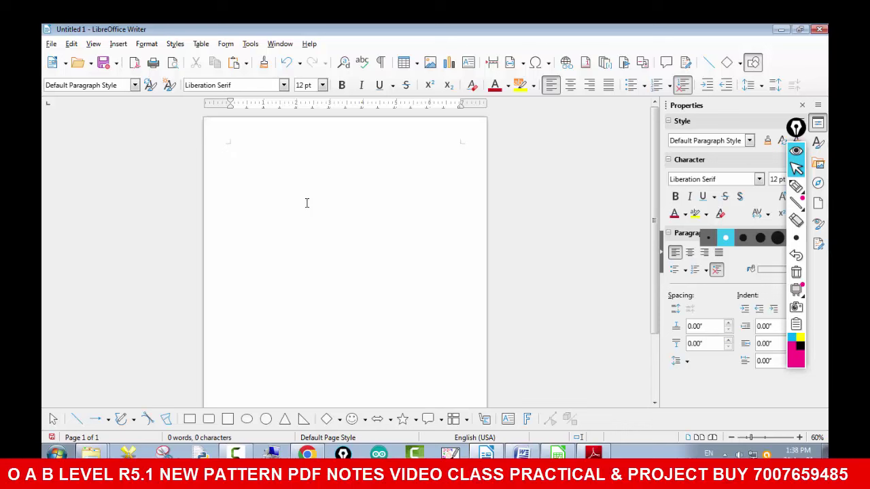
- Type the languages JAVA, PHP, CSS, HTML, PYTHON and JAVASCRIPT on separate lines
text(JAVA)
key(Return)
text(PHP)
key(Return)
text(C)
text(SS)
text(ML )
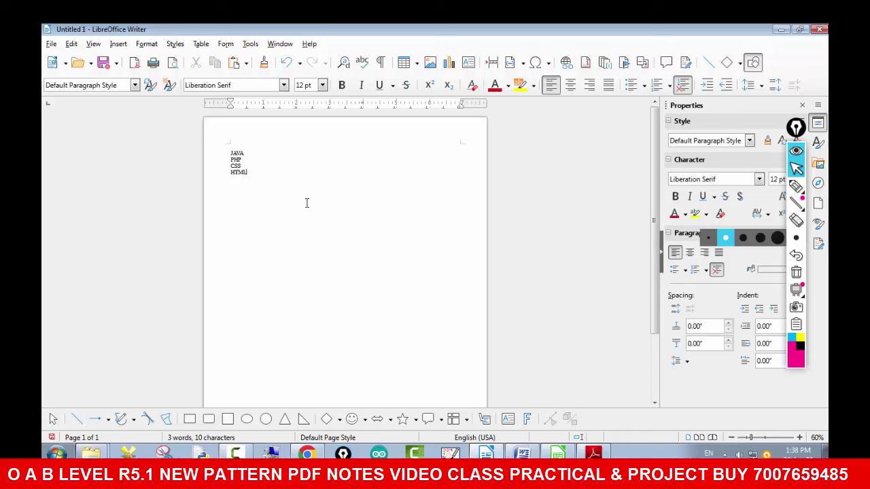
text(PY)
text(VASCRI)
- Type the courses O LEVEL, A LEVEL, B LEVEL, C LEVEL, CCC, ECC and BCC
text(A LEVEL )
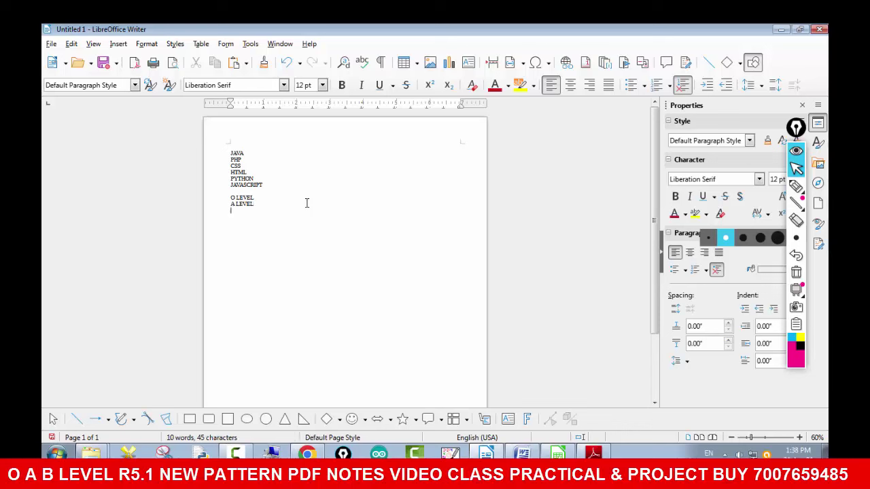
text(B LEVEL)
key(Return)
text(C)
text( LEVEL CCC )
text(ECC )
text(BC)
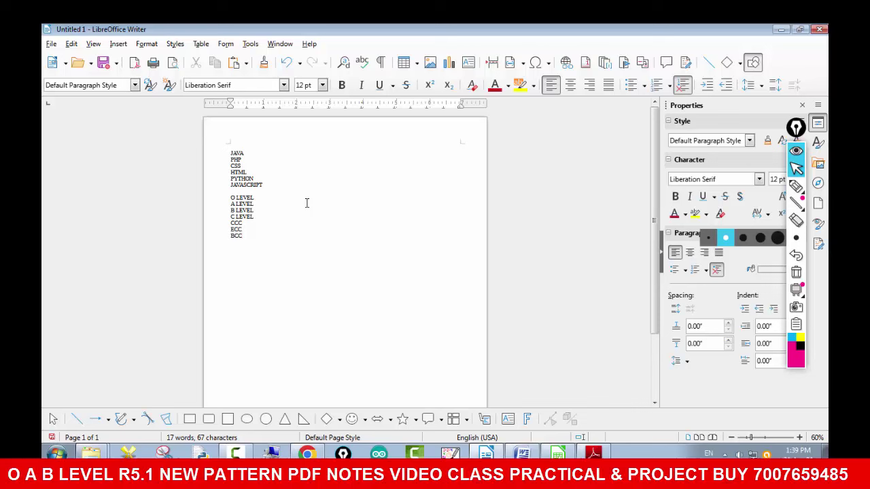
- Enlarge the page view to 100% for working on the typed lines
drag(243, 236, 228, 152)
click(322, 85)
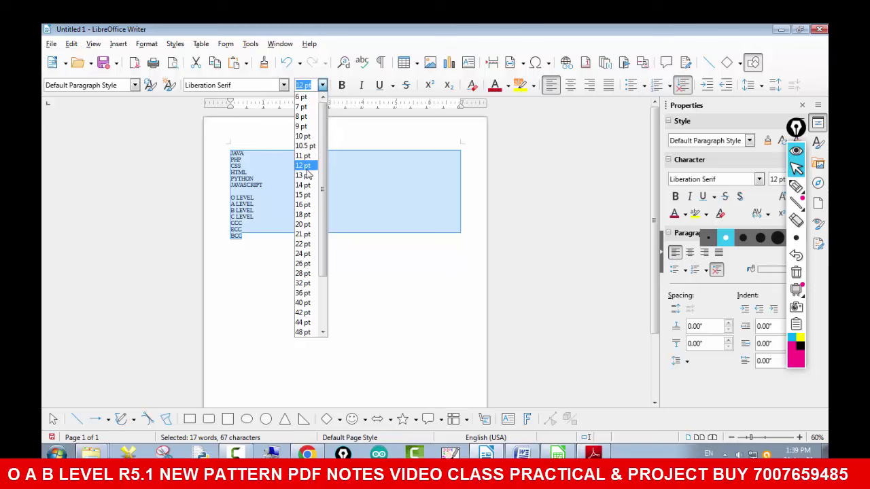
key(Escape)
click(799, 437)
click(799, 438)
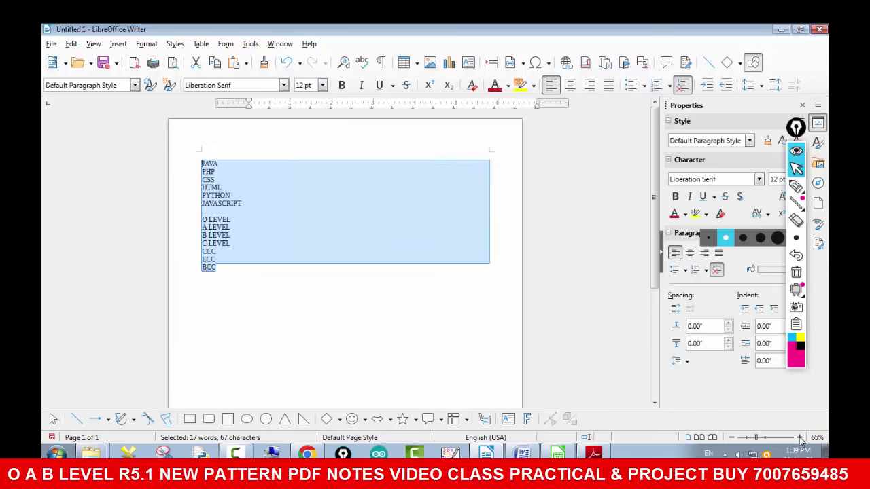
click(799, 437)
click(799, 437)
click(798, 437)
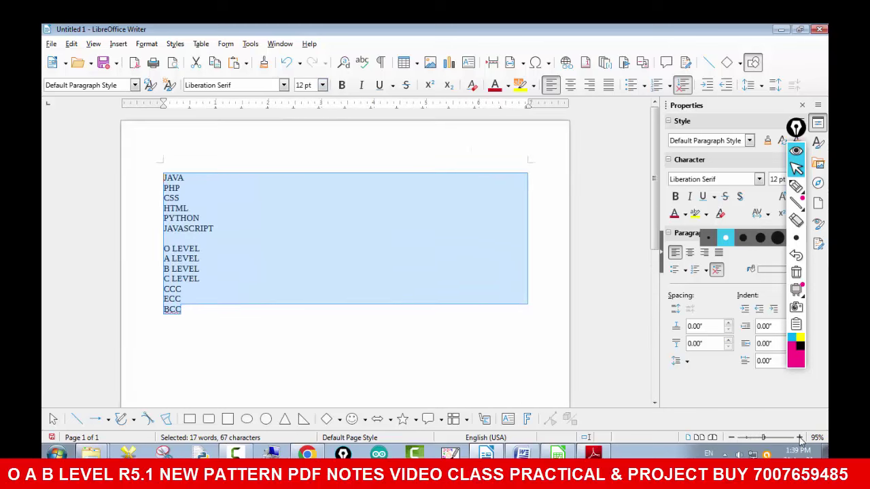
click(799, 437)
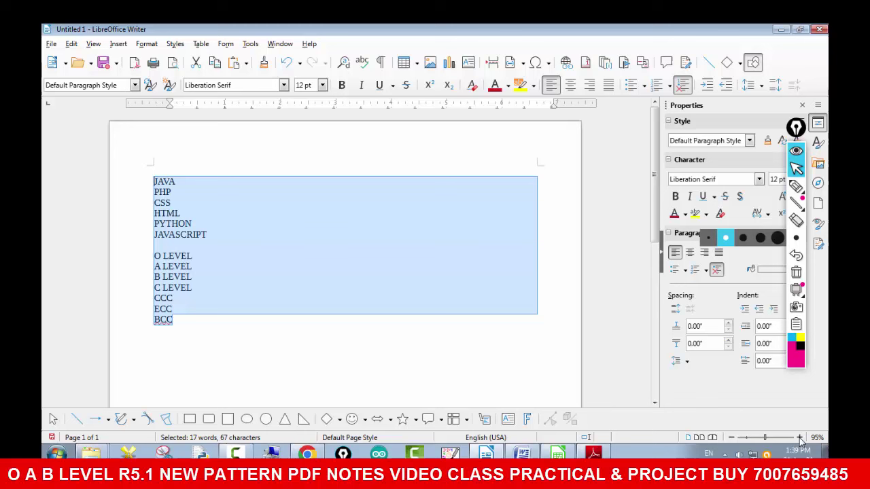
click(286, 341)
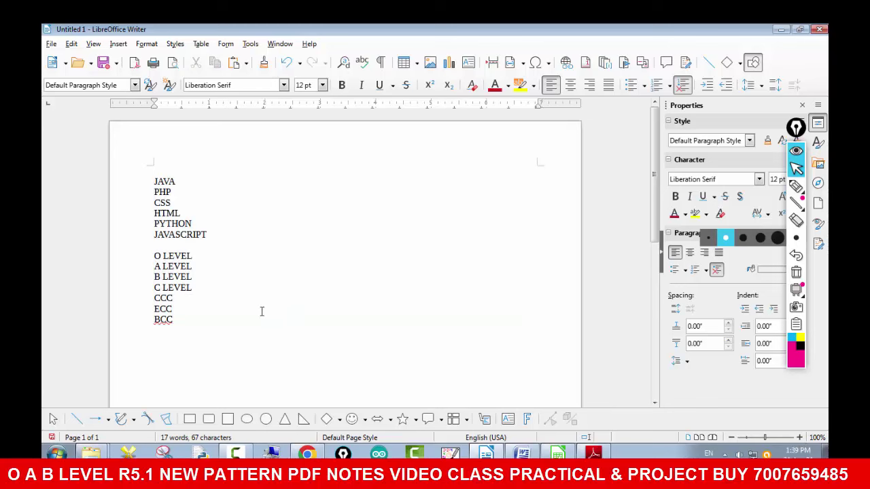
- Bullet the JAVA–JAVASCRIPT lines with solid dots
drag(154, 180, 209, 235)
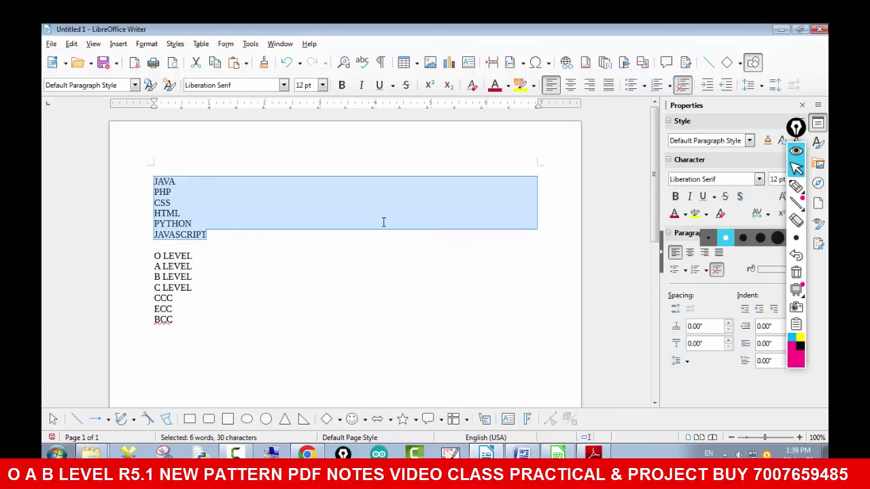
click(643, 86)
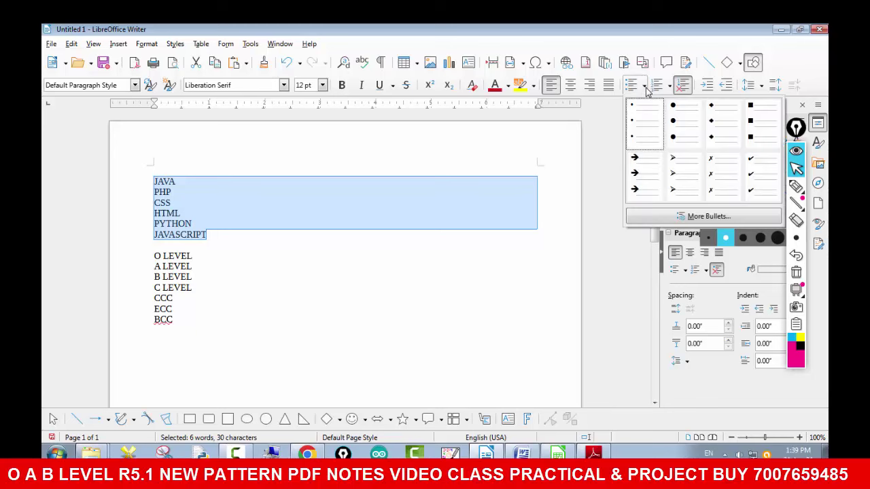
click(676, 121)
click(301, 287)
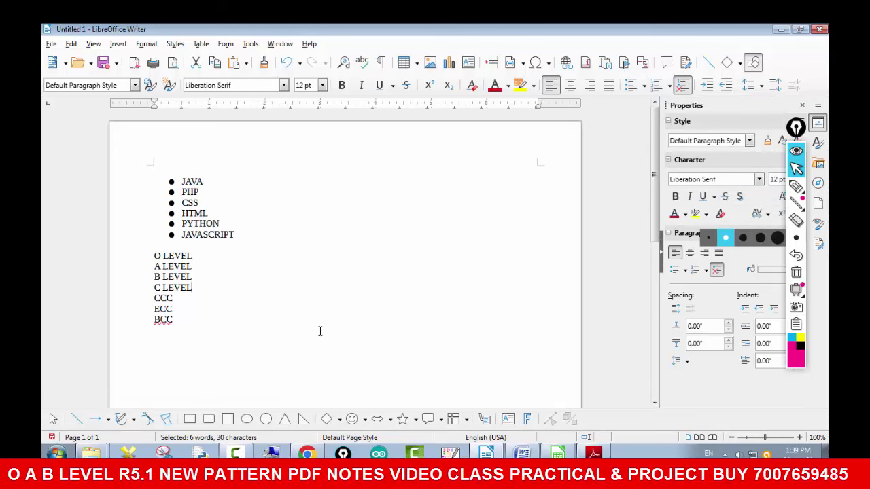
- Number the O LEVEL–BCC lines 1., 2., 3. and add an empty line below
drag(153, 257, 185, 324)
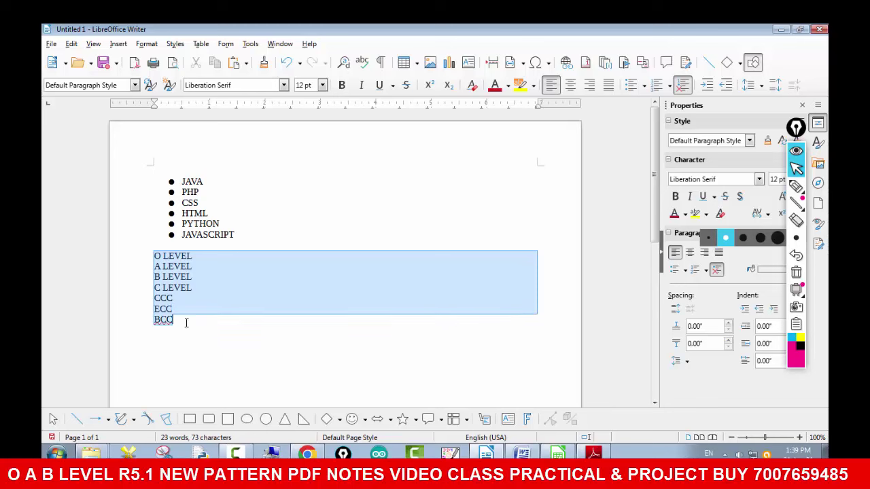
click(671, 86)
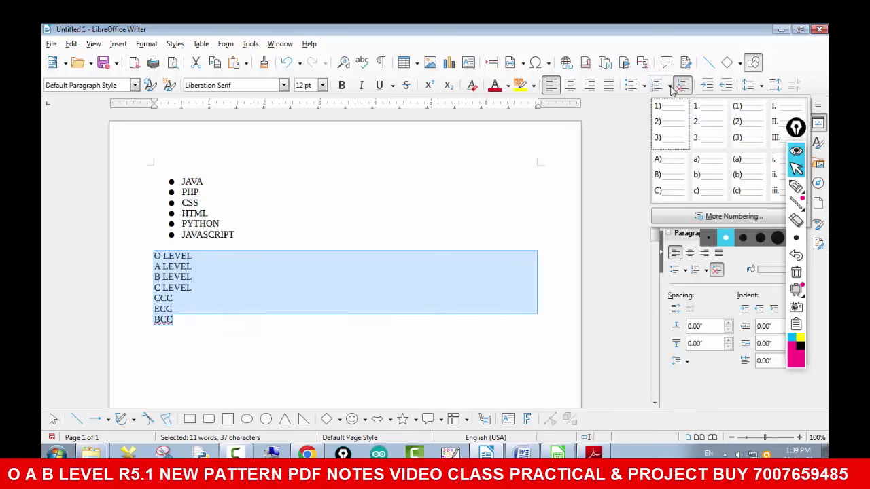
click(704, 124)
click(256, 338)
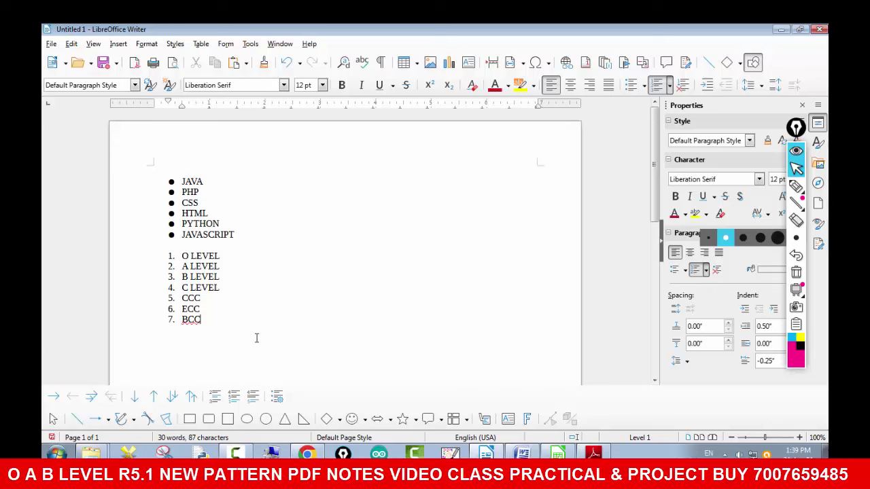
key(Return)
key(Return)
key(Return)
key(Return)
key(Return)
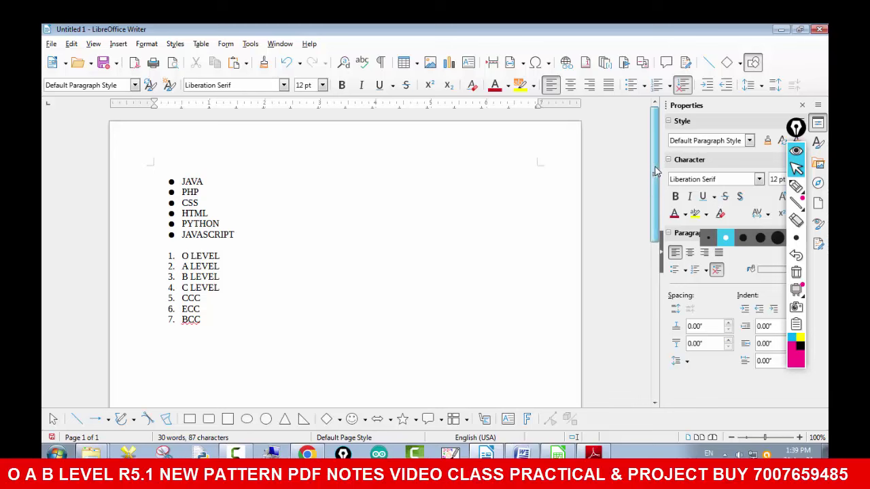
drag(655, 172, 655, 249)
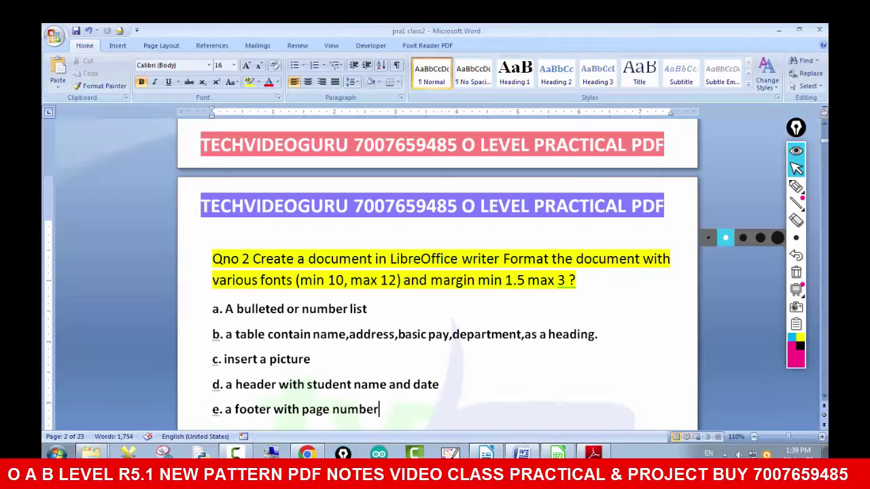
- Review Word's table requirement, marking name, address and basic pay, then return to Writer
click(522, 453)
drag(214, 335, 545, 364)
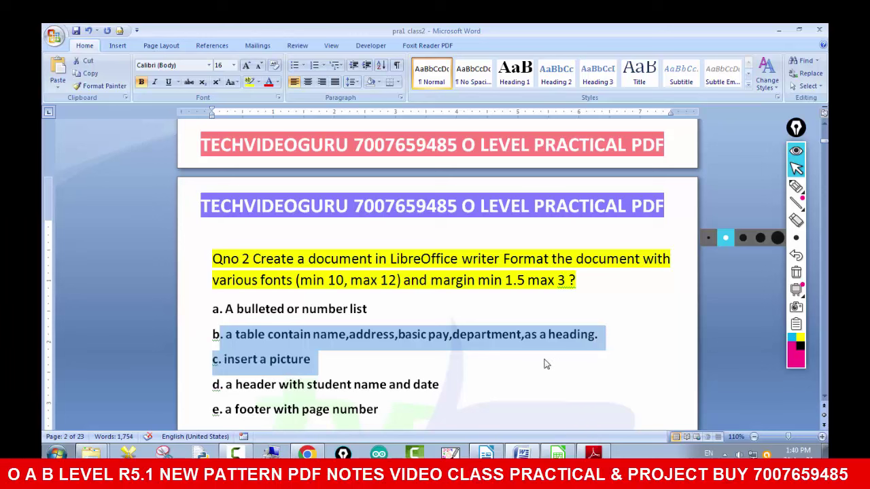
click(545, 364)
click(795, 186)
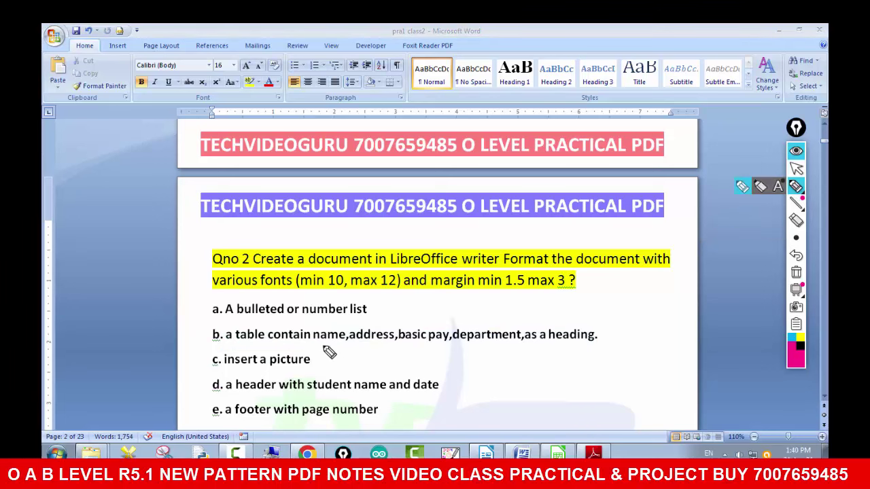
drag(314, 345, 517, 352)
click(476, 352)
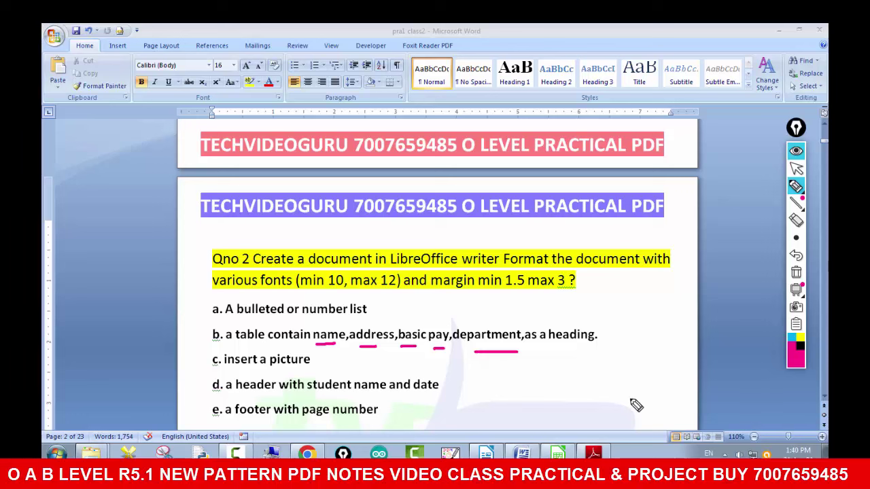
click(795, 272)
mouse_move(795, 184)
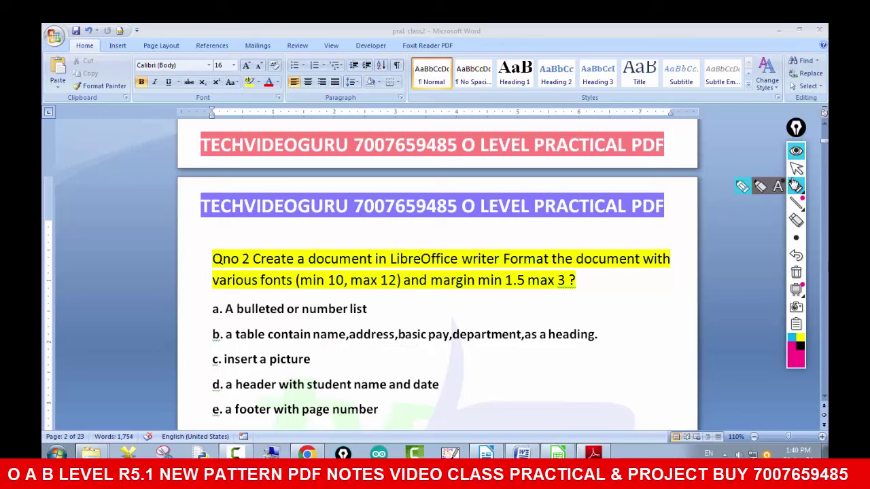
click(492, 452)
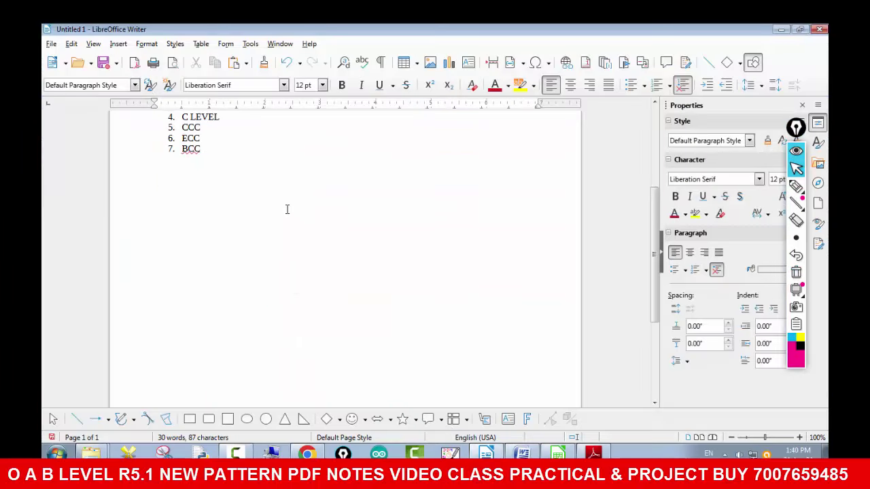
- Insert an empty 5-column, 5-row table below the numbered course list
click(200, 44)
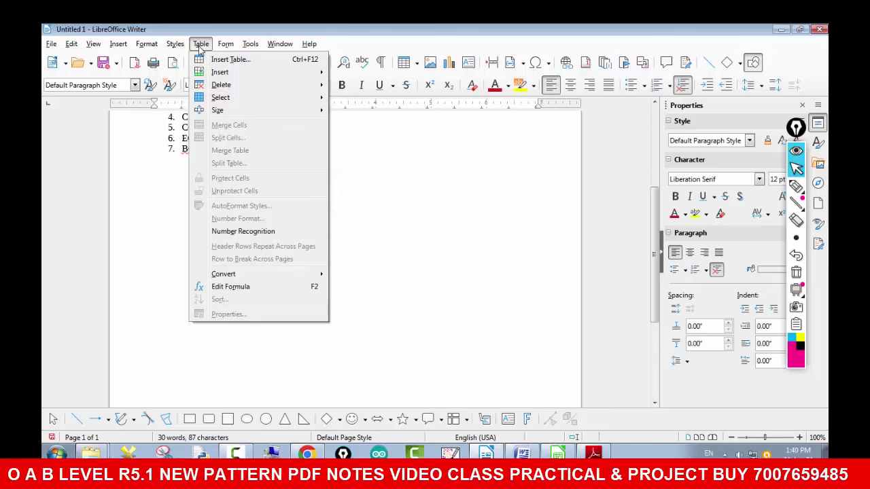
click(220, 61)
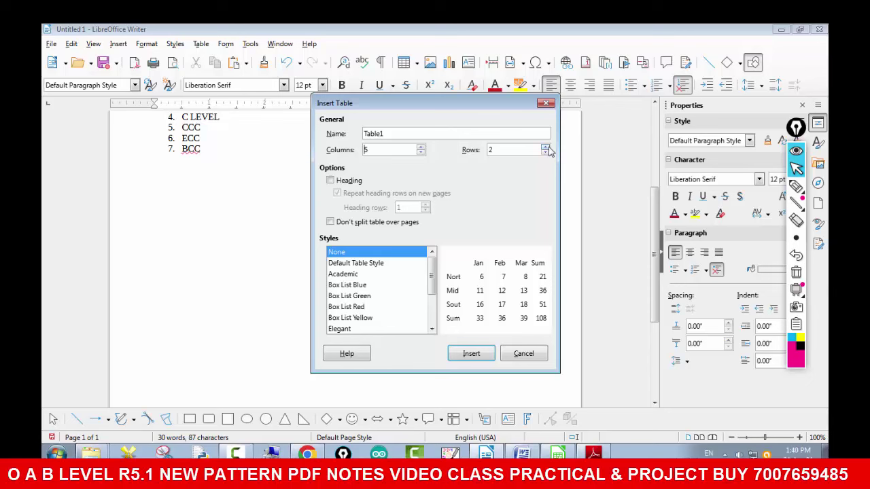
click(548, 147)
click(547, 146)
click(472, 353)
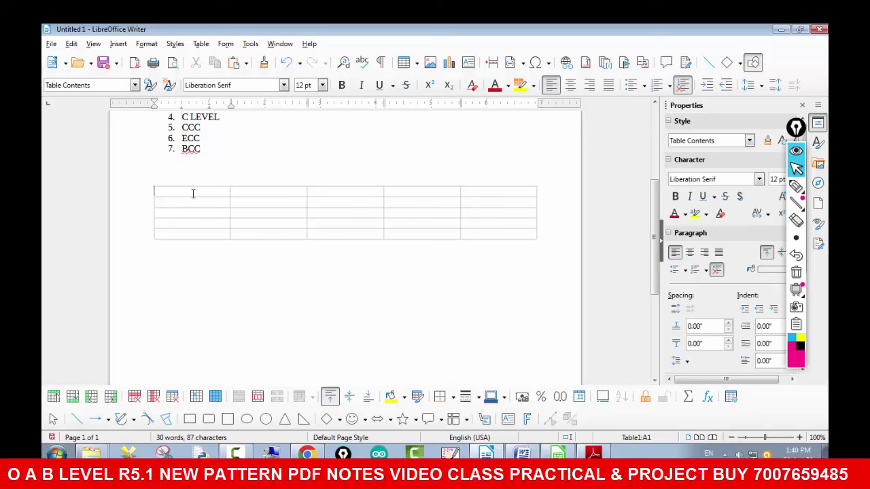
- Type NAME, ADDRESS, BASIC PAY and DEPARTMENT across the table's first-row cells
text(NAME)
key(Tab)
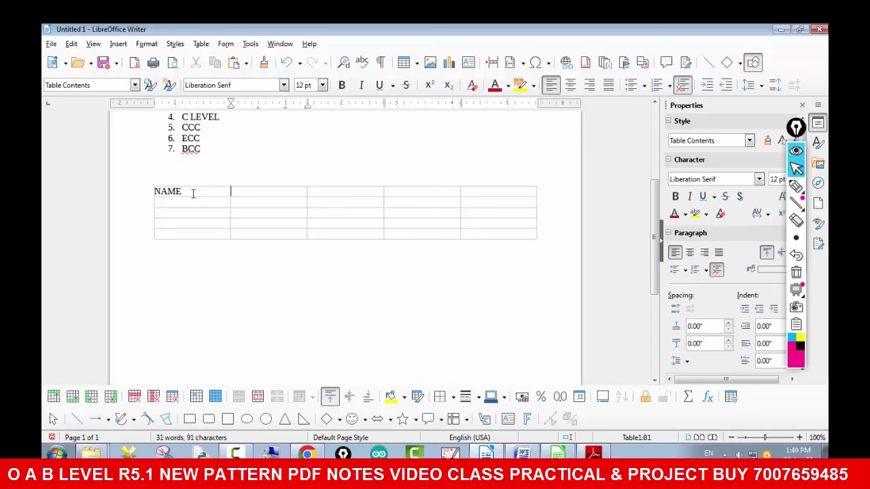
text(ADDRESS)
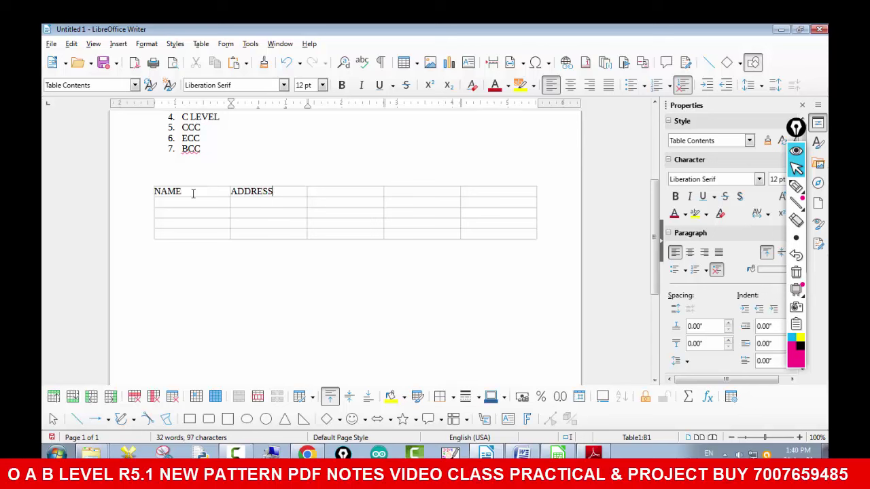
key(Tab)
text(BASI)
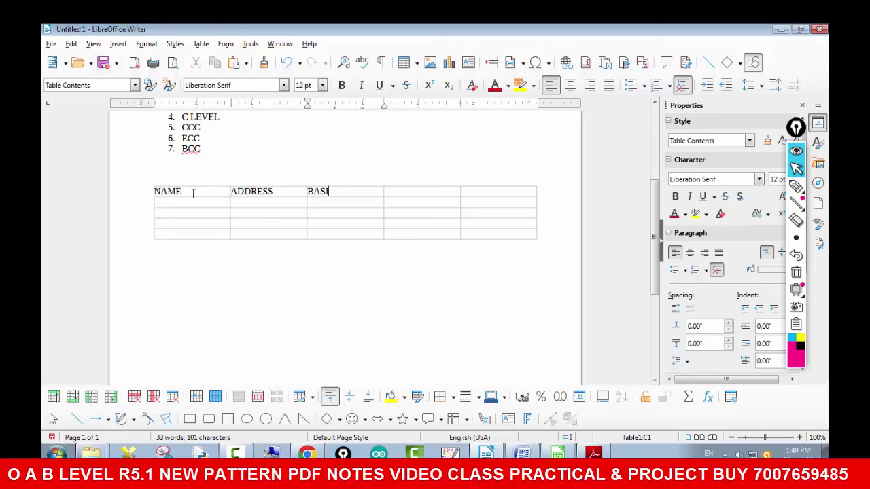
text(C PAY)
key(Tab)
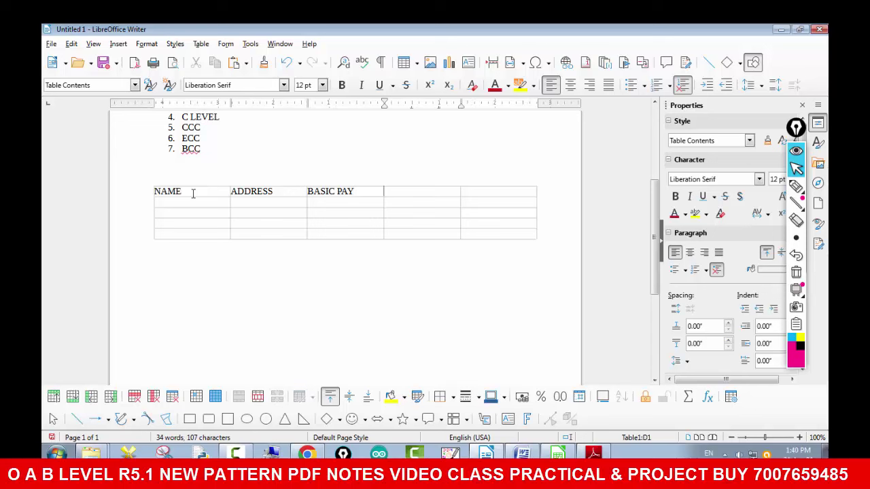
text(DEPARTMENT)
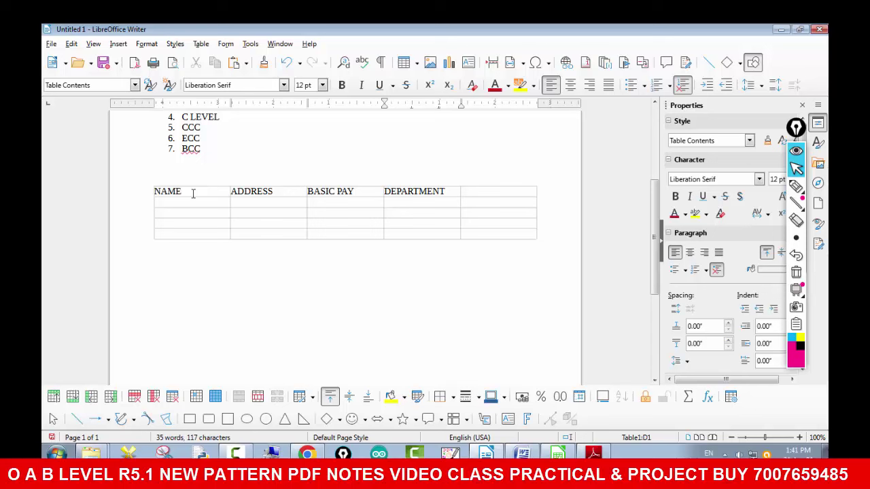
key(Tab)
- Delete the empty fifth table column
drag(494, 188, 493, 237)
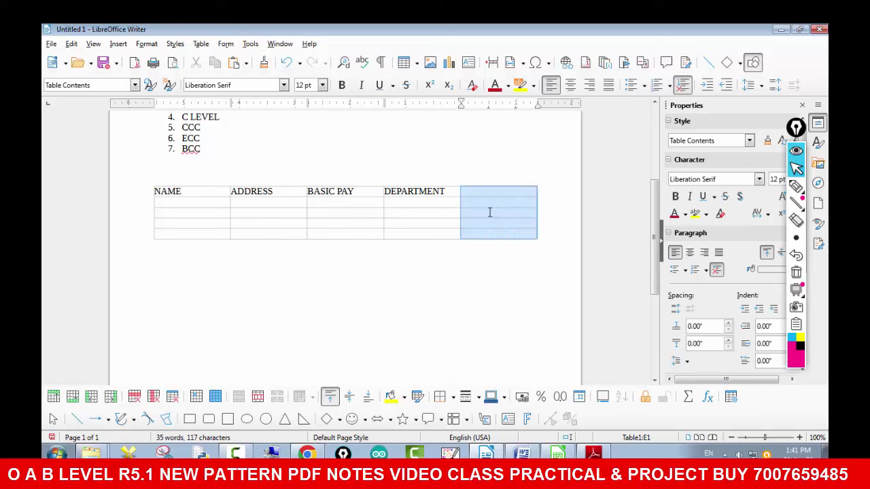
right_click(490, 215)
mouse_move(566, 126)
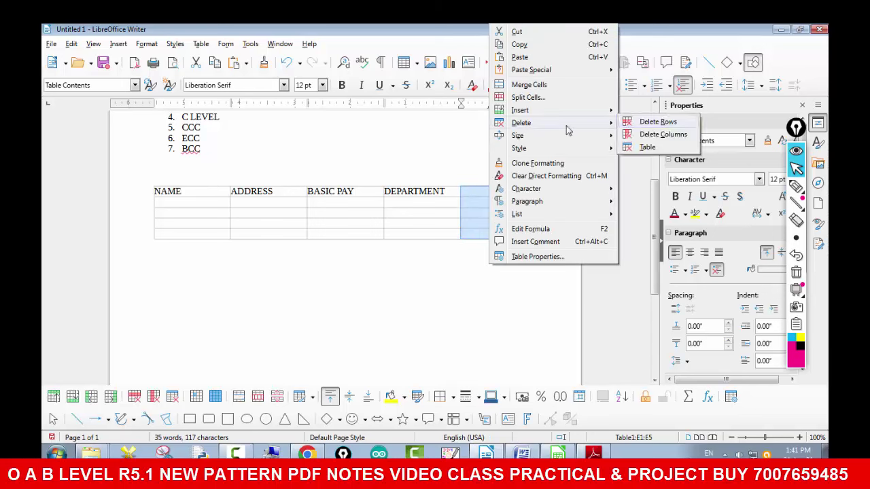
click(662, 134)
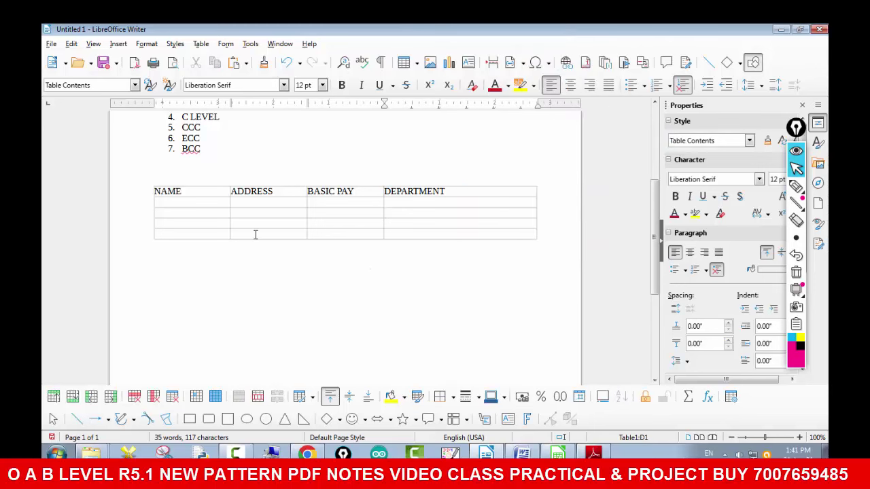
- Make the header row text centred and bold
drag(156, 190, 446, 191)
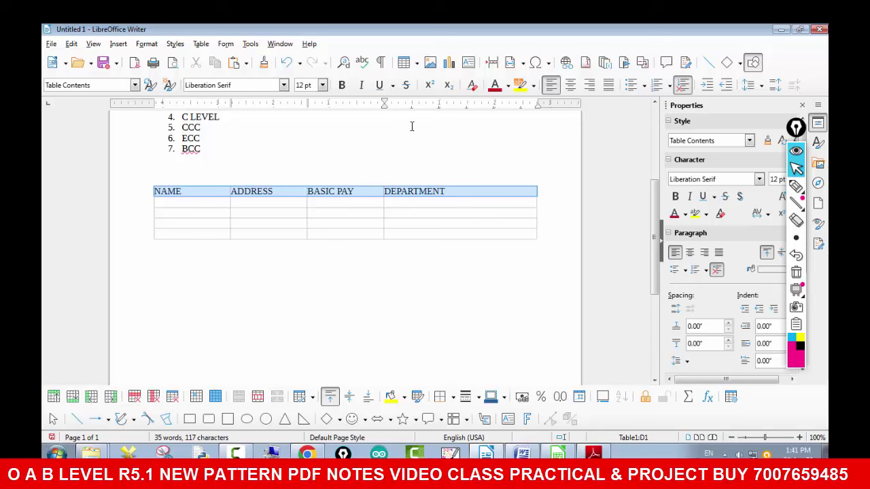
click(570, 85)
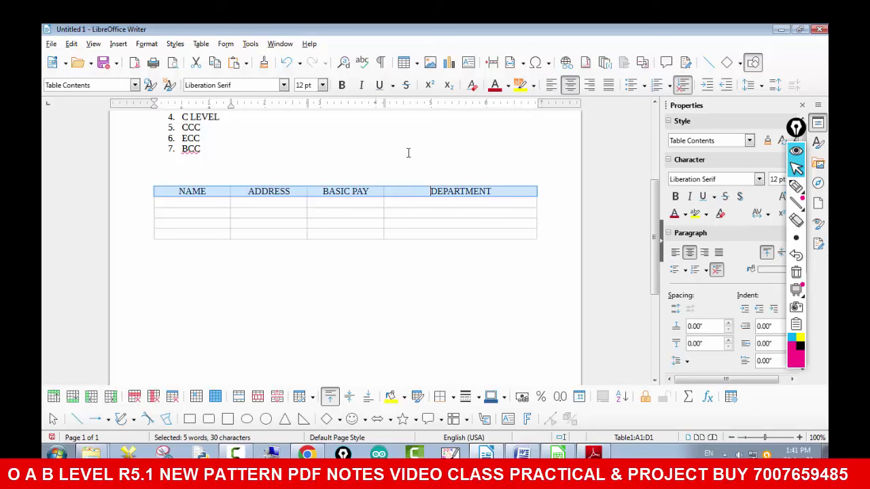
click(341, 85)
click(331, 271)
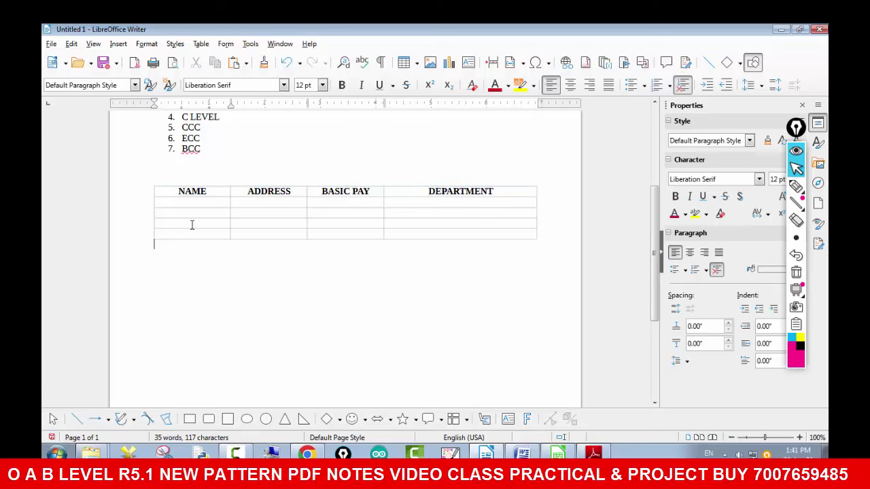
- Set the table text to 12 pt after briefly trying 16 pt
drag(157, 191, 509, 243)
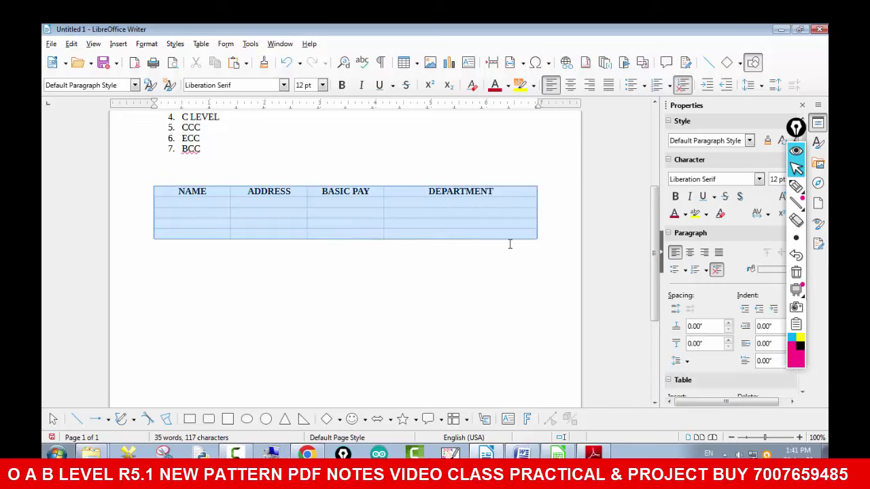
click(322, 85)
click(303, 205)
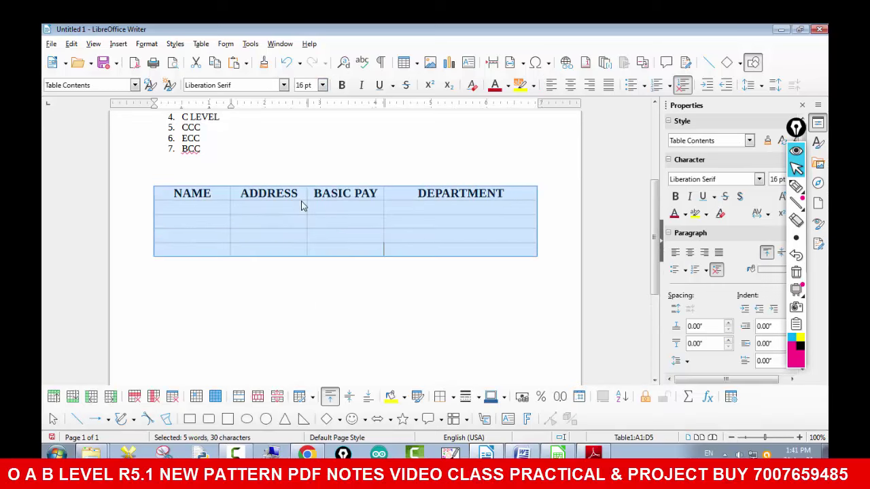
click(221, 206)
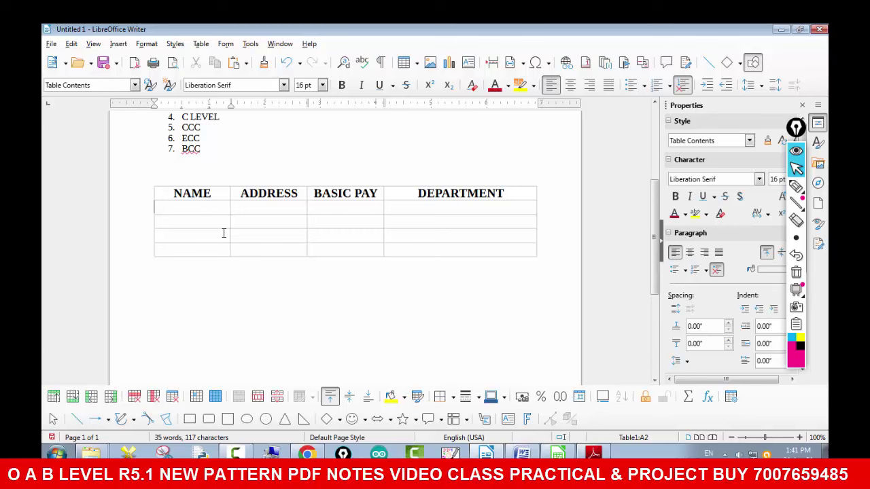
drag(173, 190, 487, 248)
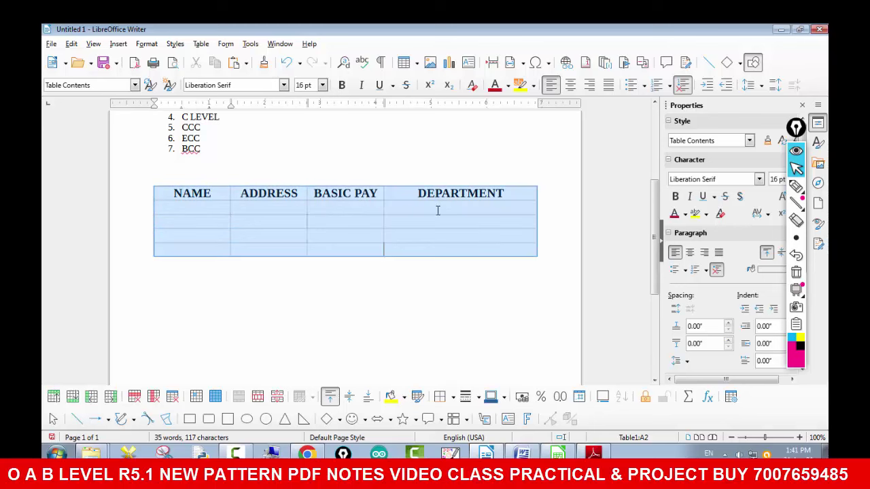
click(322, 85)
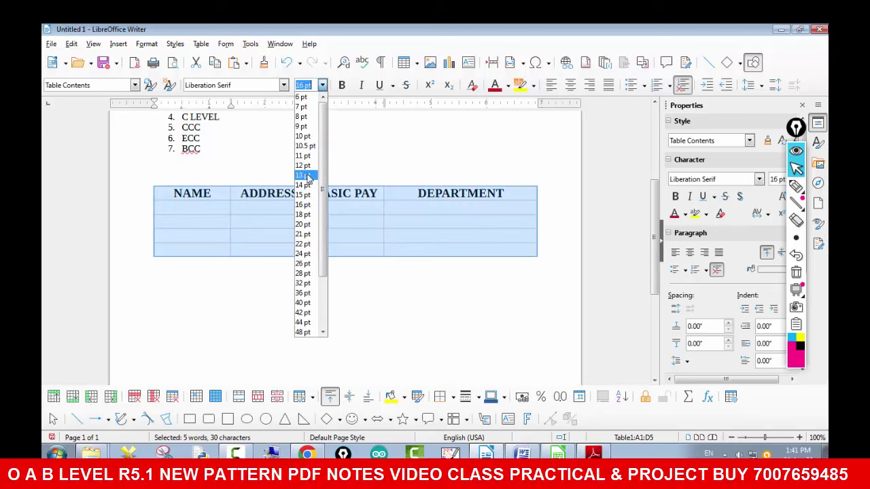
click(304, 172)
click(214, 204)
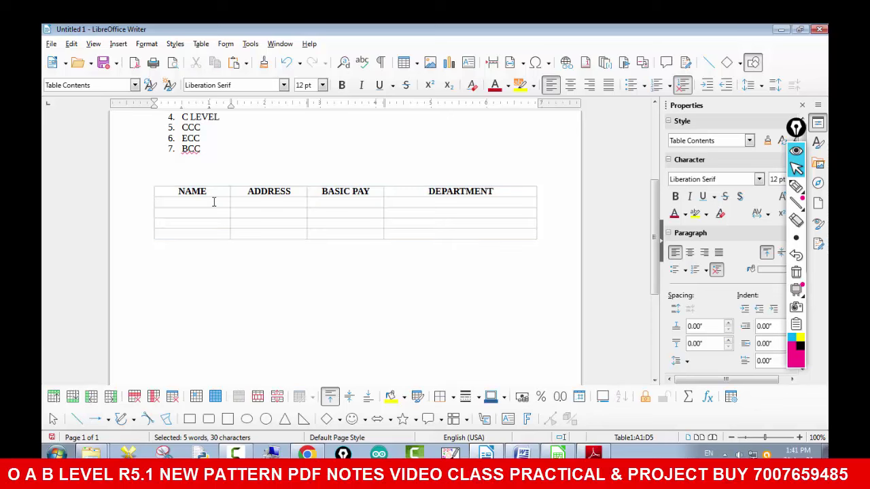
- Enter three employee names down the NAME column
text(RA)
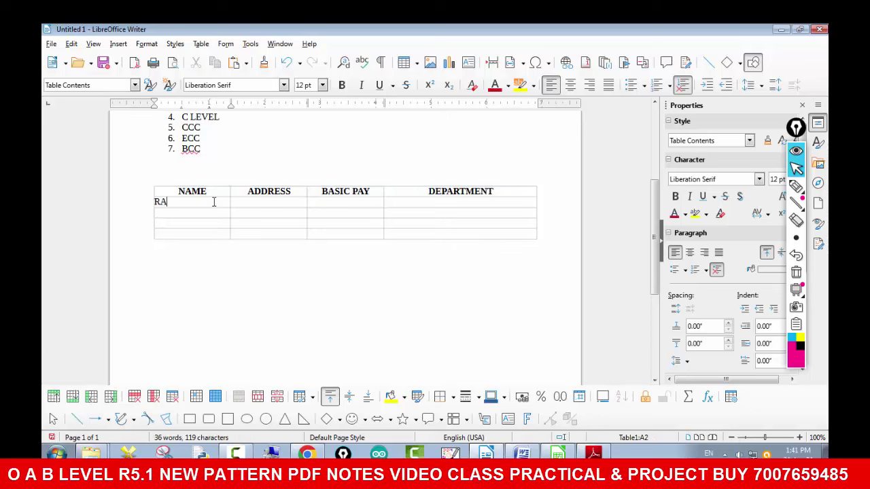
text(J)
key(Down)
text(RAHUL)
key(Down)
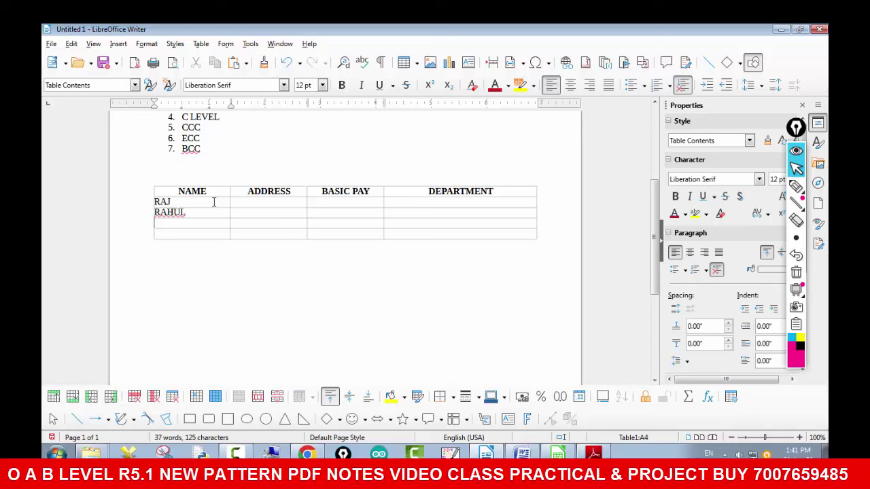
text(AJAY)
- Enter basic pay 5000, 60000, 10000 and 584545 in the BASIC PAY column
click(270, 200)
text(5)
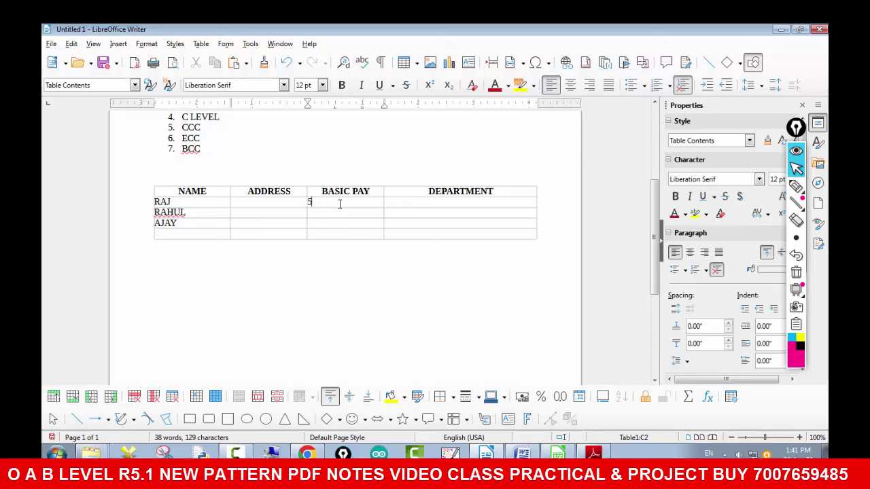
text(0000)
click(336, 212)
text(6000)
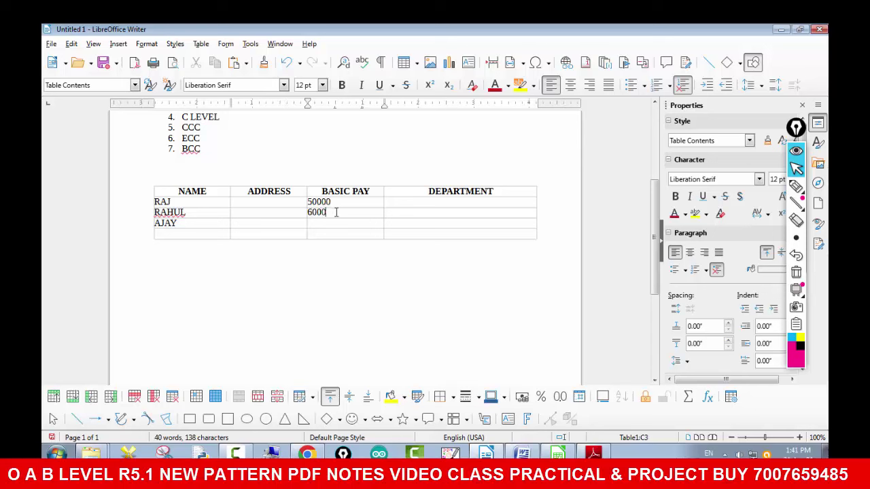
text(0)
click(331, 220)
text(10000)
click(327, 236)
text(584545)
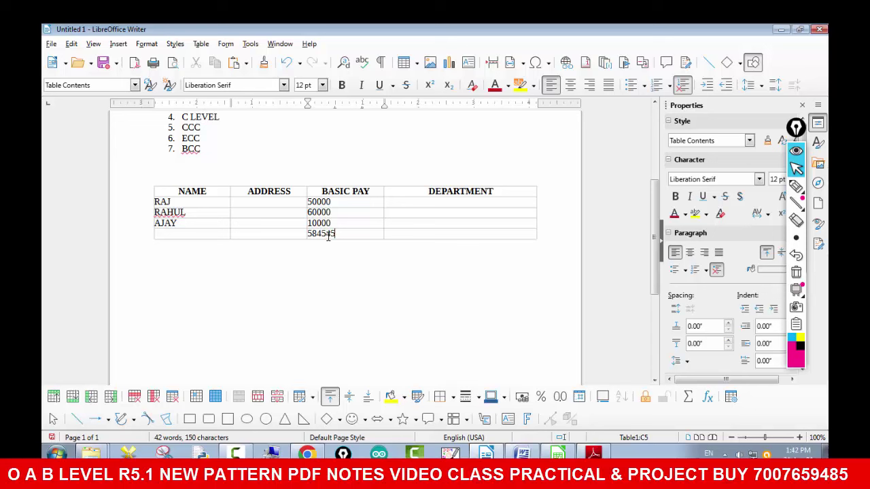
- Fill the DEPARTMENT column with IT, HR, HR and IT
click(417, 204)
click(415, 212)
text(HR)
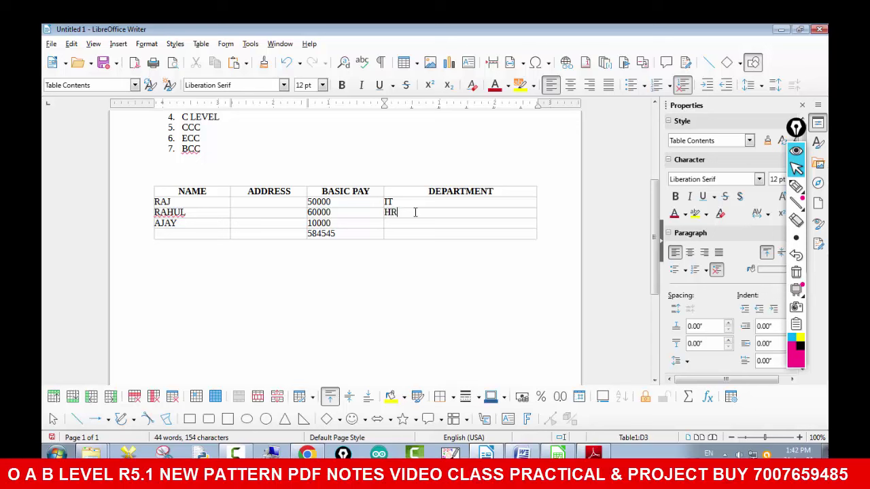
click(410, 222)
text(HR)
click(410, 233)
text(IT)
click(259, 202)
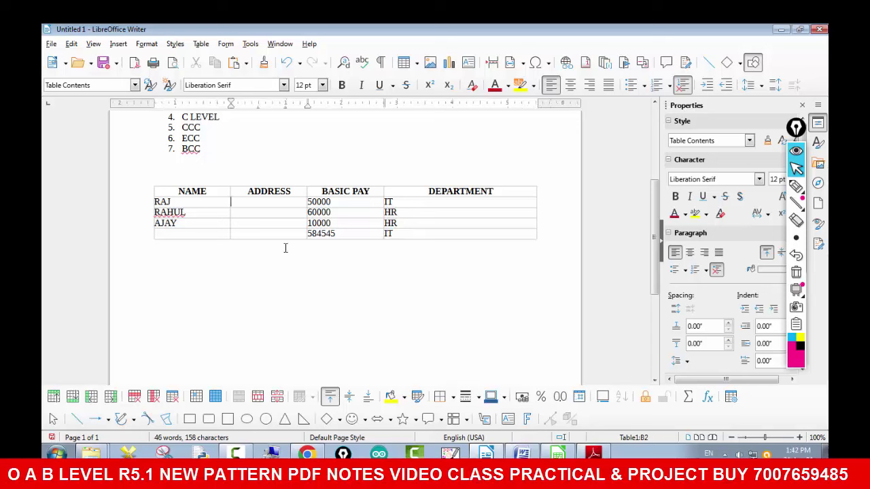
- Centre the text in the table's data rows
drag(165, 208, 437, 234)
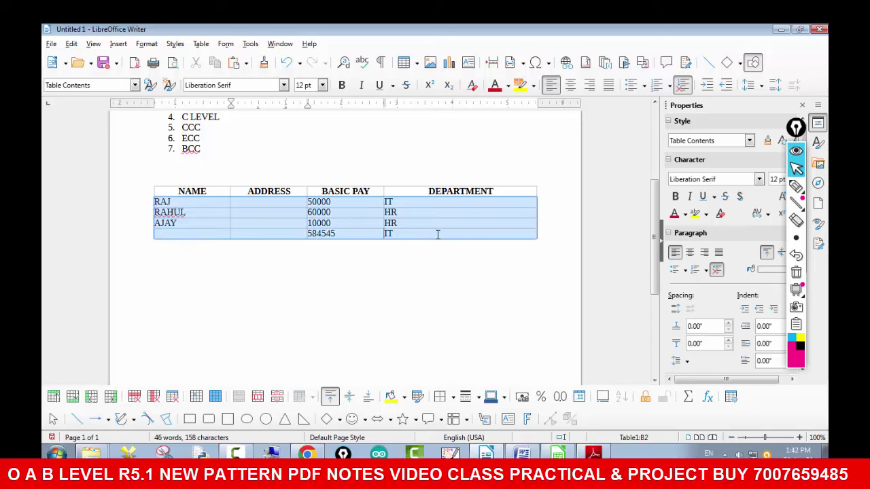
key(ctrl+e)
click(415, 276)
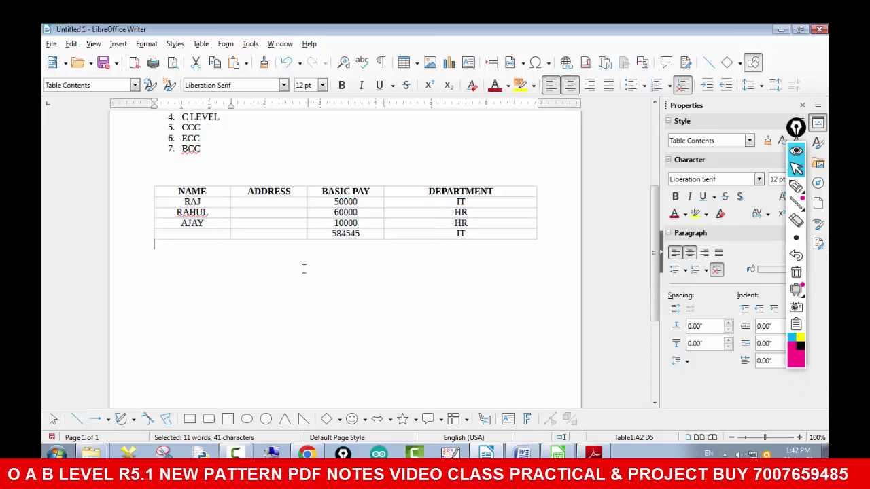
- Enter the fourth employee's name and the addresses DELHI, GOA, AGRA, DELHI
click(195, 233)
text(R)
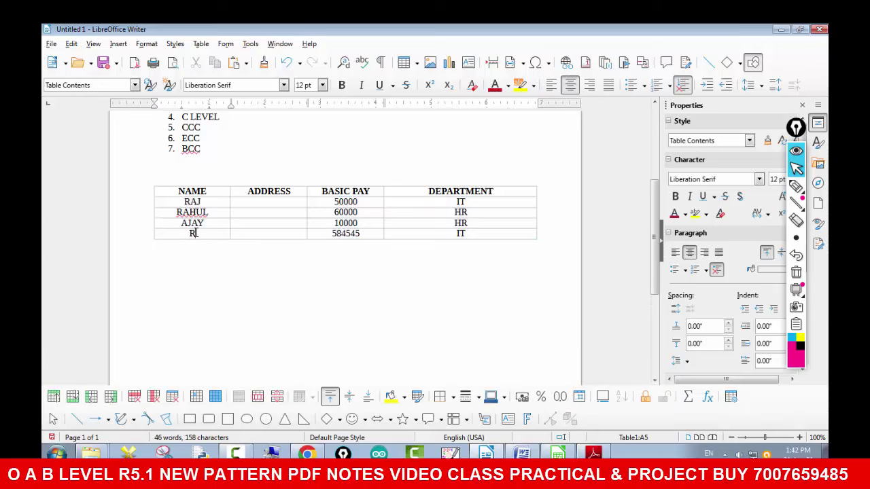
text(AJU)
click(260, 201)
text(DE)
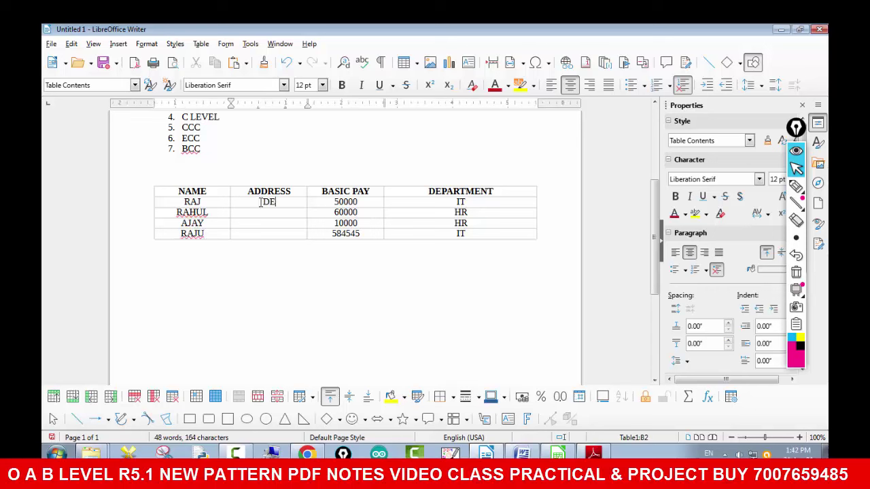
text(LHI)
click(260, 212)
text(GOA)
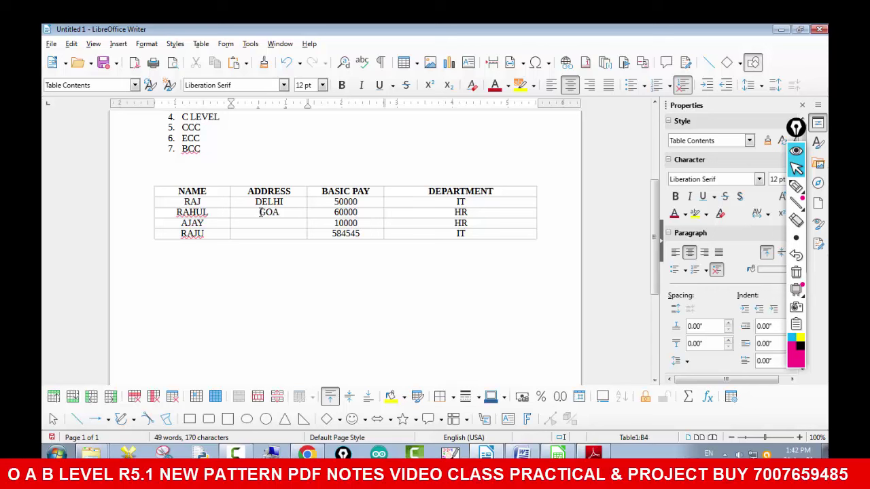
text(AGRA)
text(DELHI)
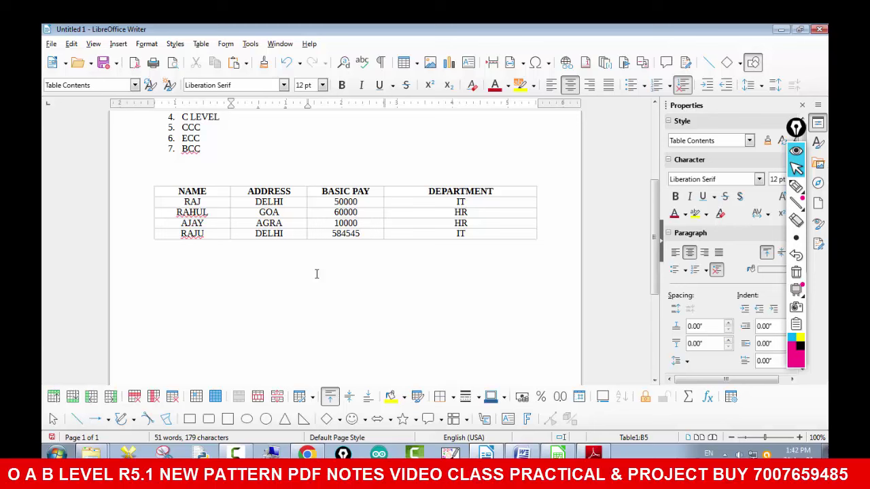
- Add the two flagged employee names to the dictionary and start a line below the table
click(184, 219)
right_click(184, 215)
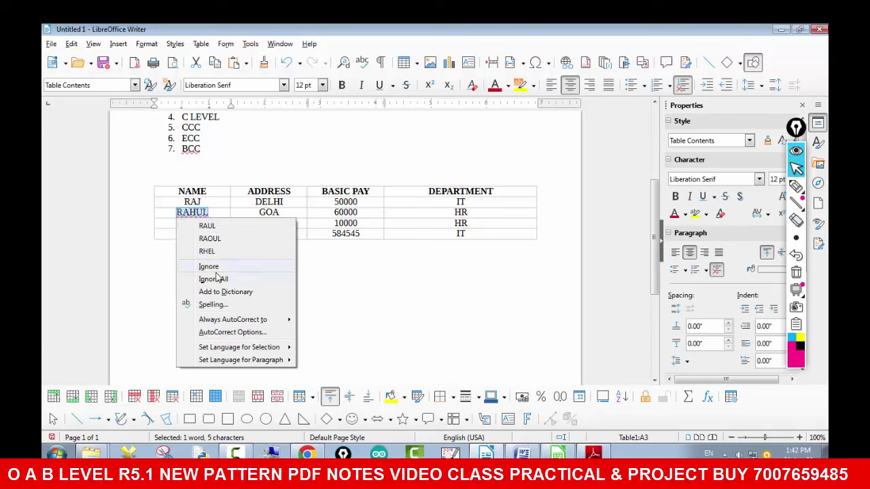
click(222, 292)
right_click(196, 238)
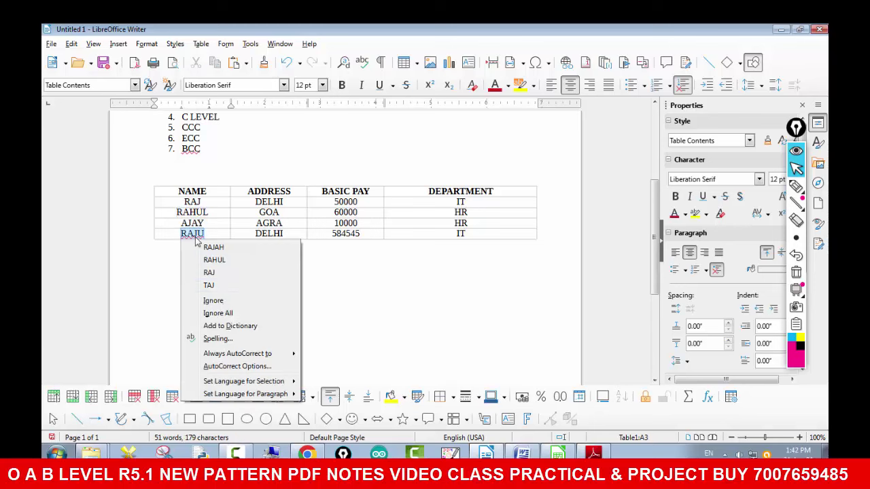
click(224, 325)
click(313, 313)
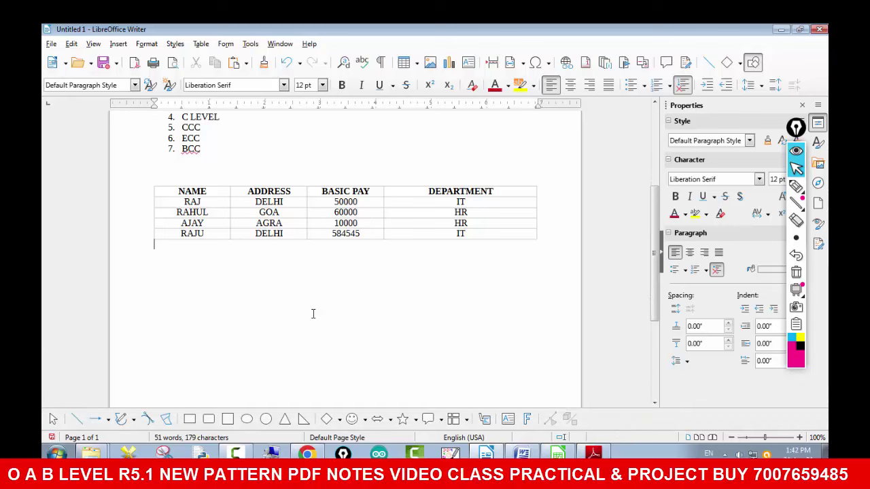
key(Return)
- Insert the Tulips image from Pictures > Sample Pictures below the table
click(117, 46)
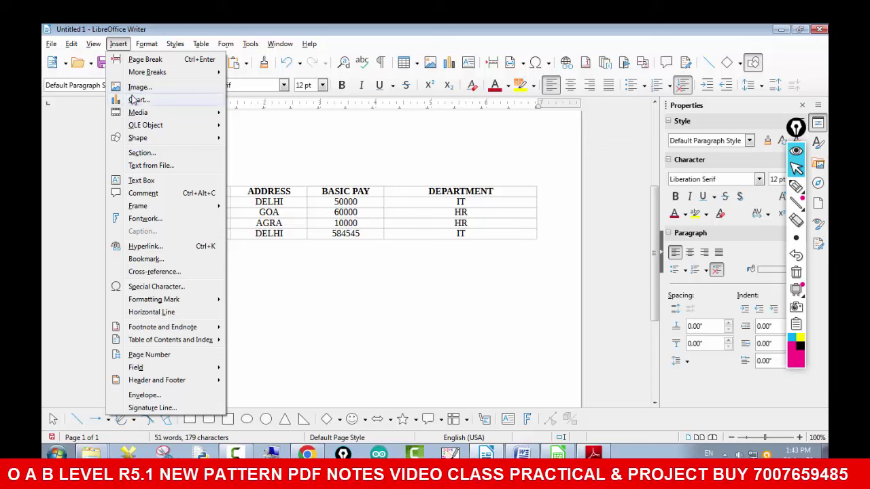
mouse_move(183, 113)
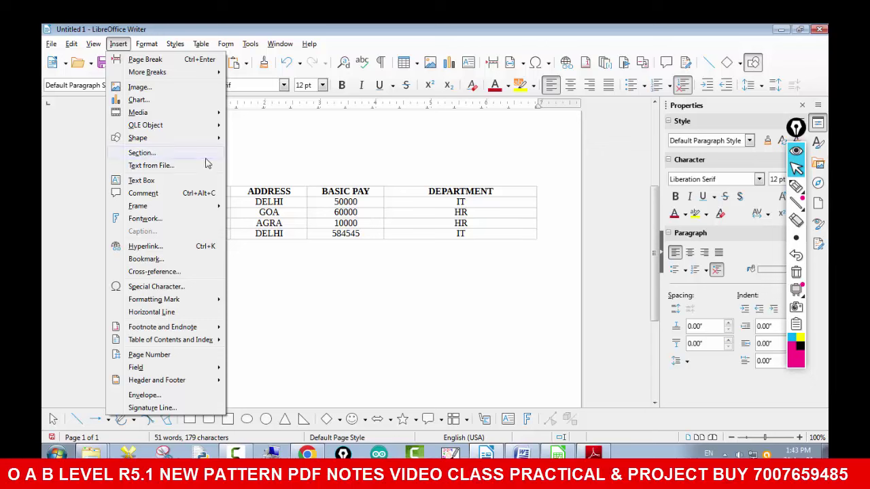
click(153, 88)
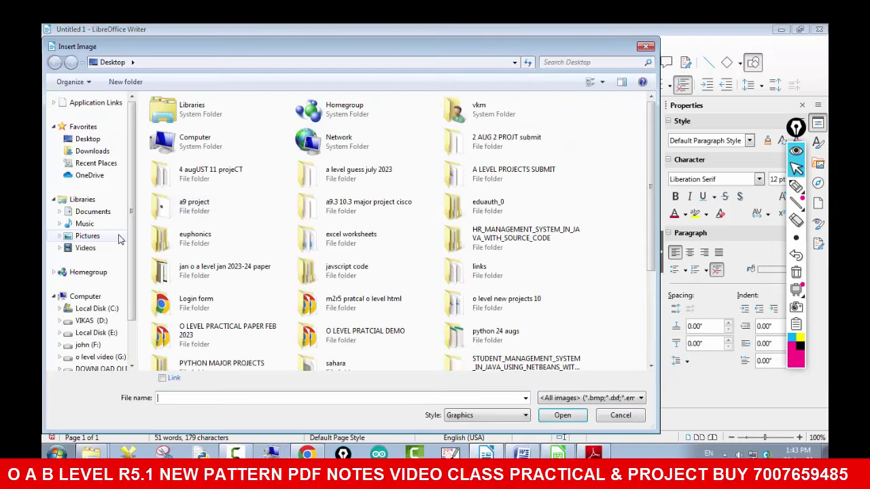
click(118, 238)
double_click(176, 167)
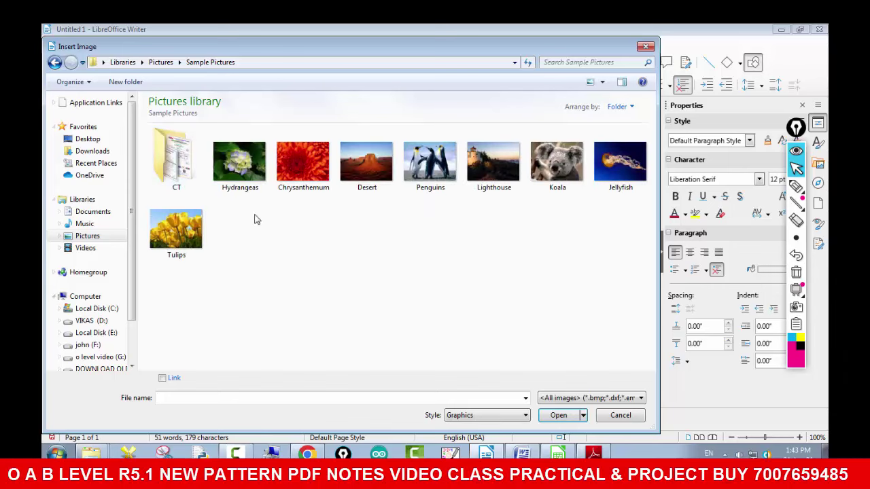
click(190, 230)
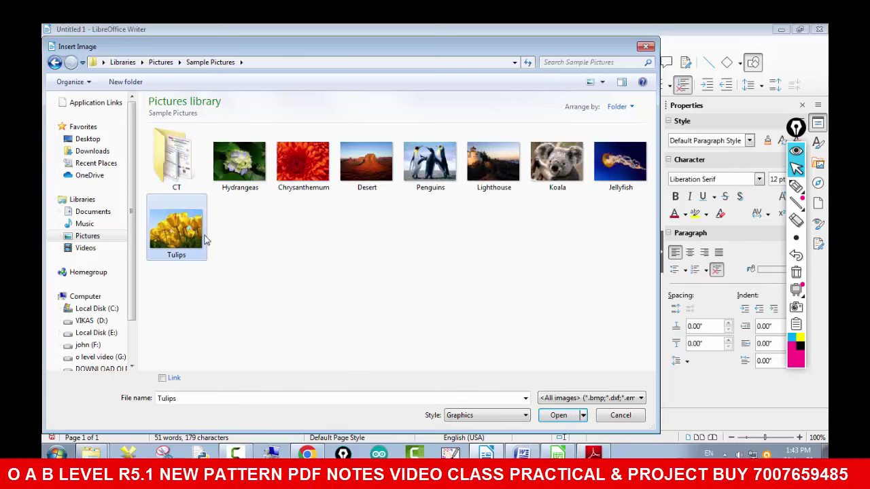
click(558, 415)
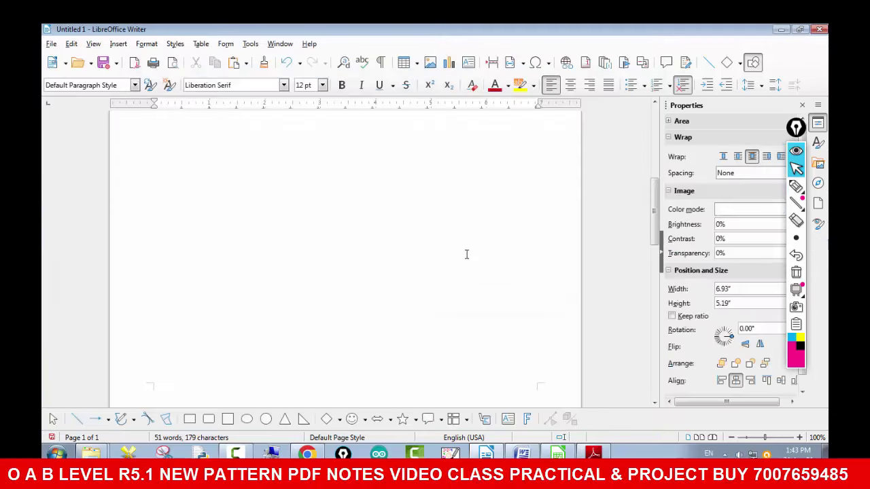
- Shrink the tulips picture to about 2.99 by 2.24 inches
click(427, 247)
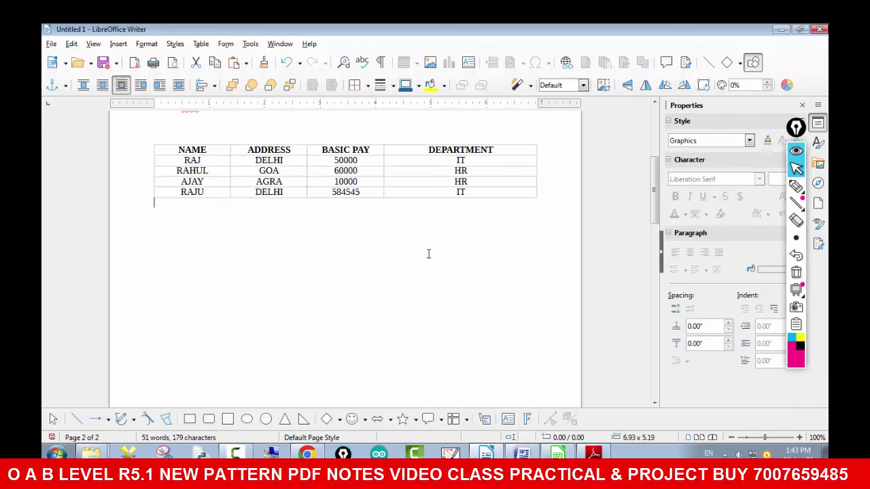
scroll(481, 341, down, 10)
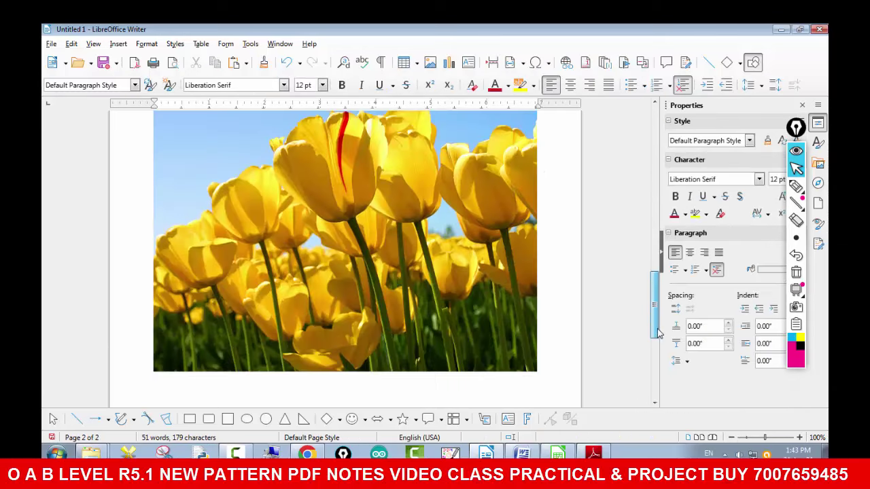
click(480, 341)
drag(537, 371, 308, 187)
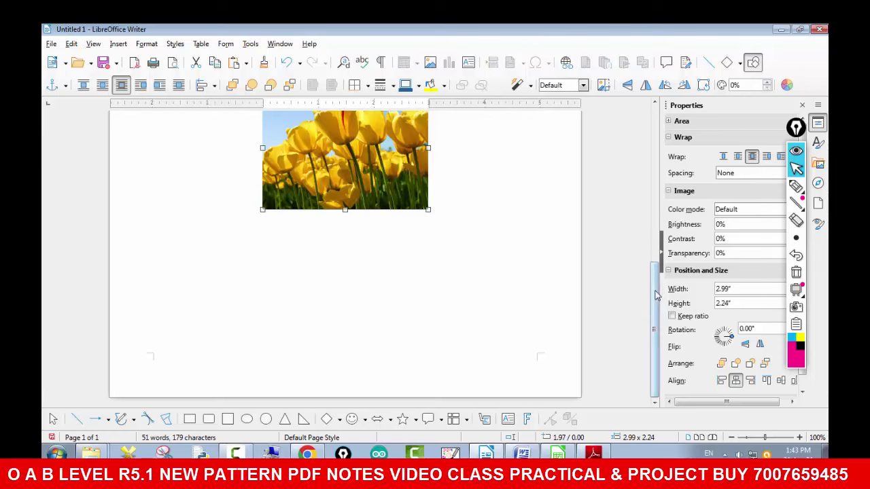
scroll(646, 260, up, 1)
scroll(646, 260, up, 2)
- Stretch the tulips picture to match the table's full width
drag(354, 261, 249, 271)
click(398, 276)
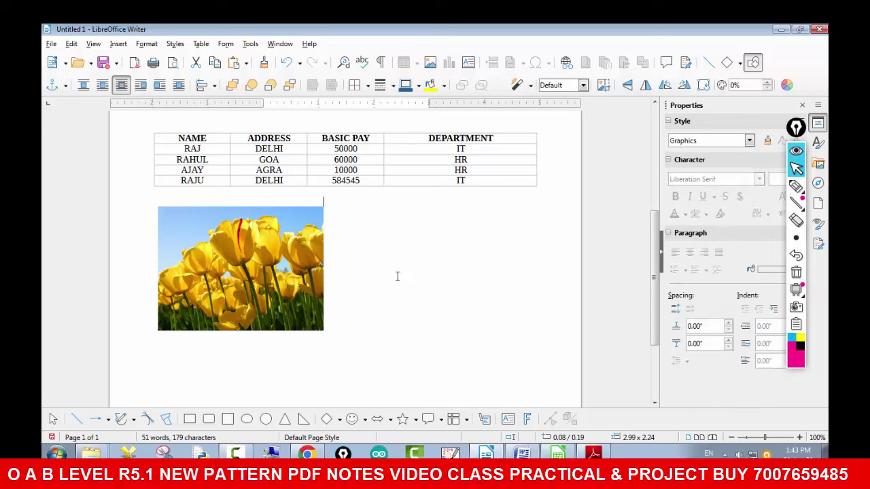
click(324, 272)
drag(325, 272, 543, 287)
click(553, 287)
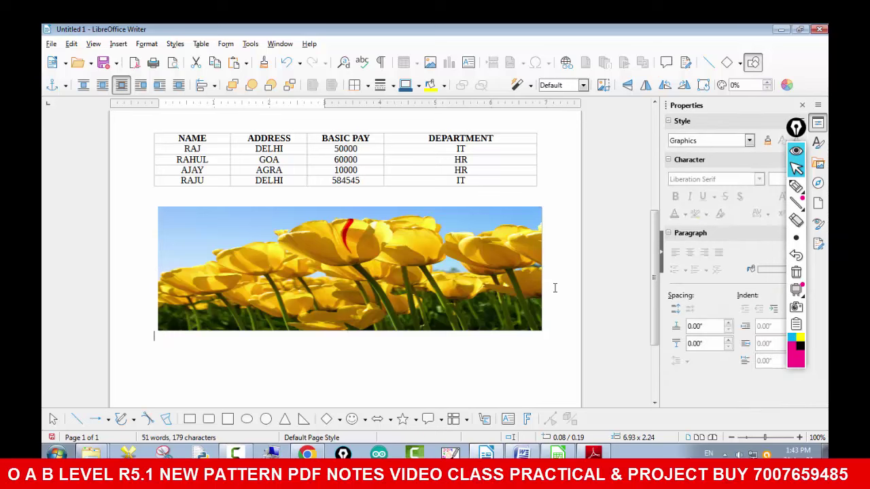
- Leave a one-line gap between table and picture, then recheck the question in Word
key(Return)
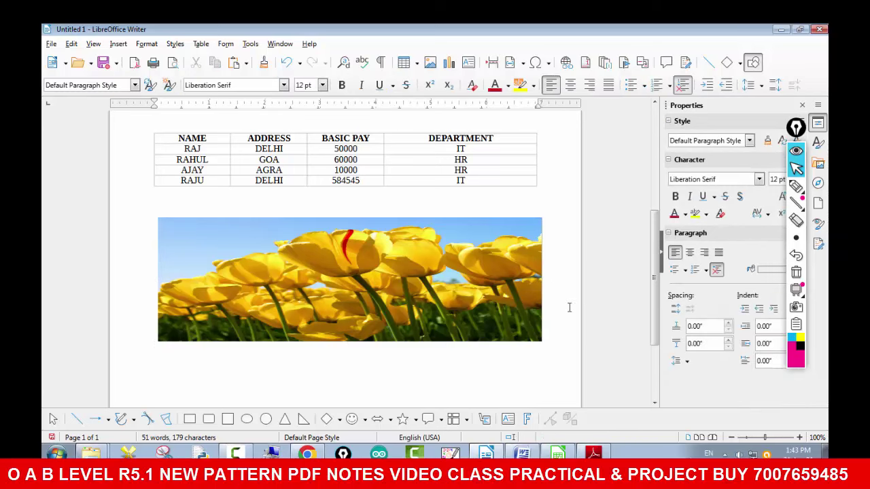
scroll(454, 335, down, 3)
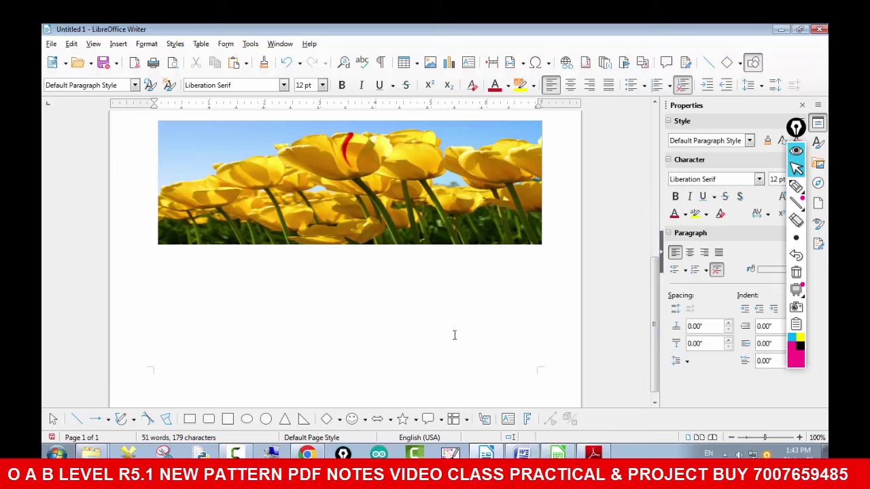
key(Return)
scroll(455, 335, up, 3)
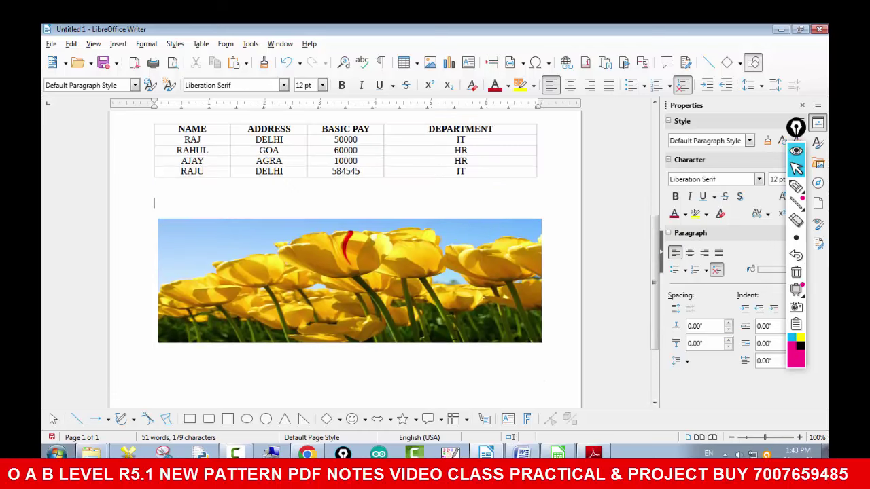
key(BackSpace)
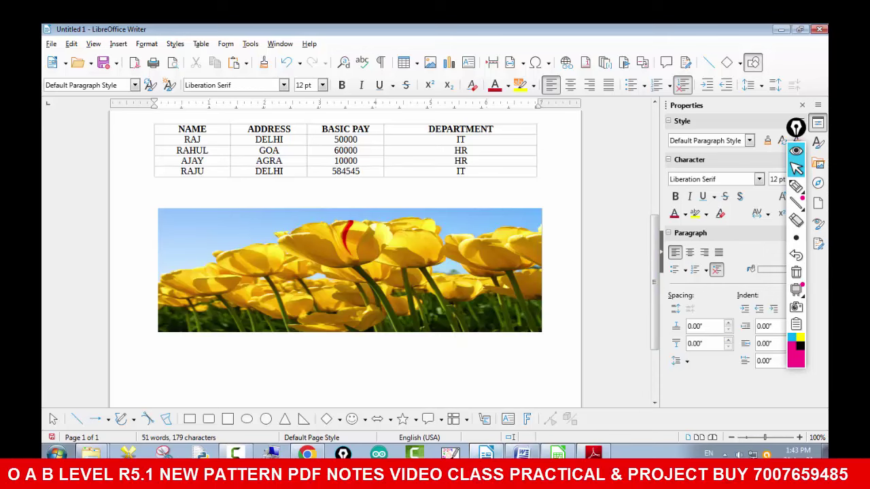
click(522, 452)
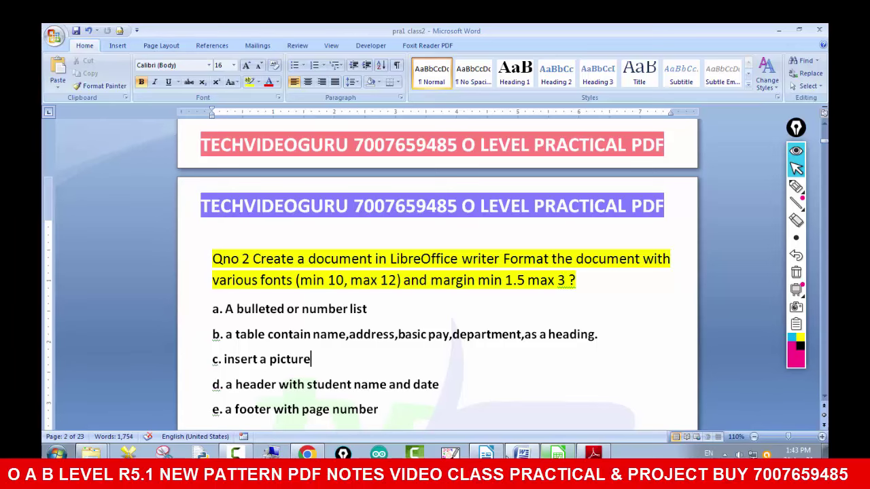
click(495, 452)
- Add a page header and type the author's name in it
scroll(642, 174, up, 5)
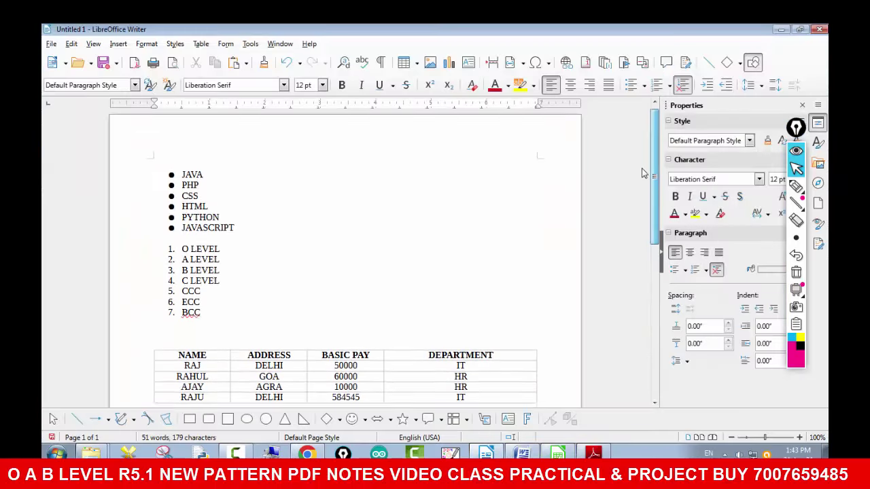
scroll(642, 174, up, 1)
click(118, 44)
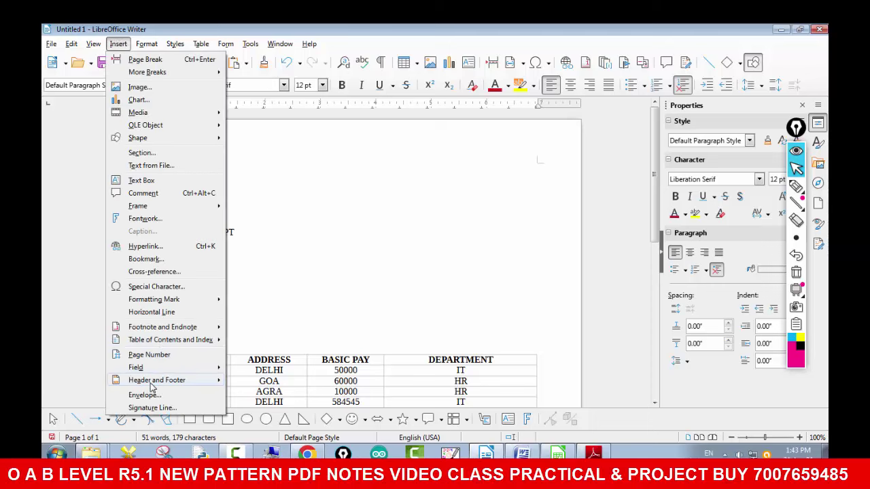
mouse_move(152, 385)
mouse_move(257, 382)
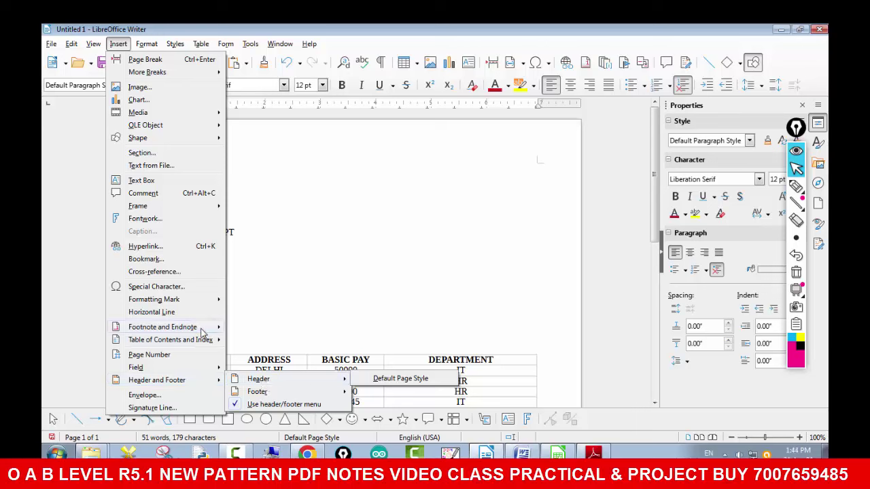
mouse_move(182, 381)
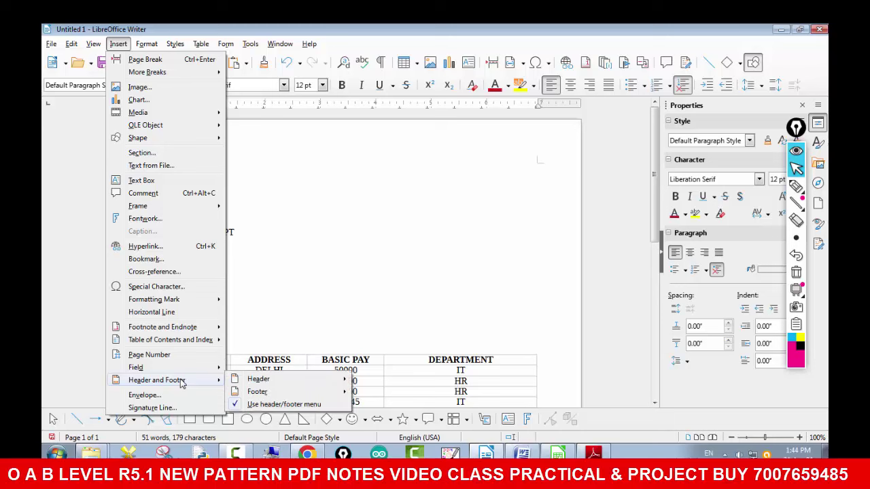
click(380, 379)
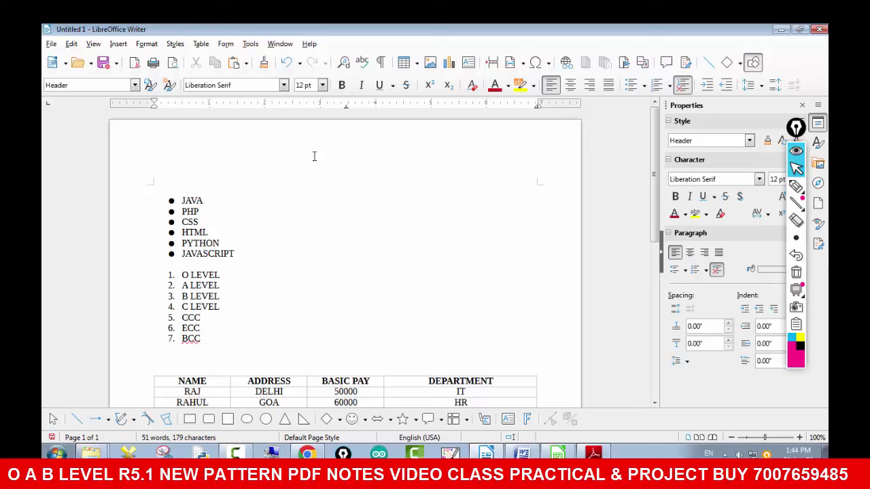
text(VIKAS KUMAR)
- Make the header name centred, bold and 18 pt, with the cursor at its right end
key(shift+Home)
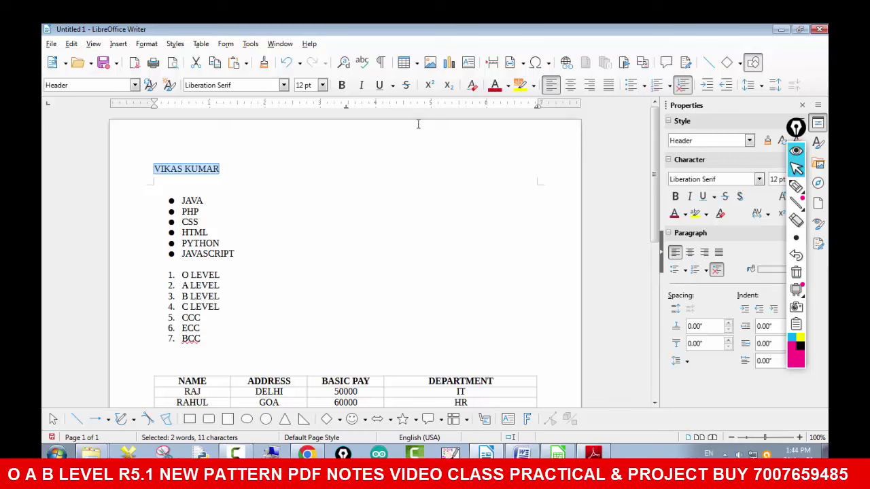
click(570, 91)
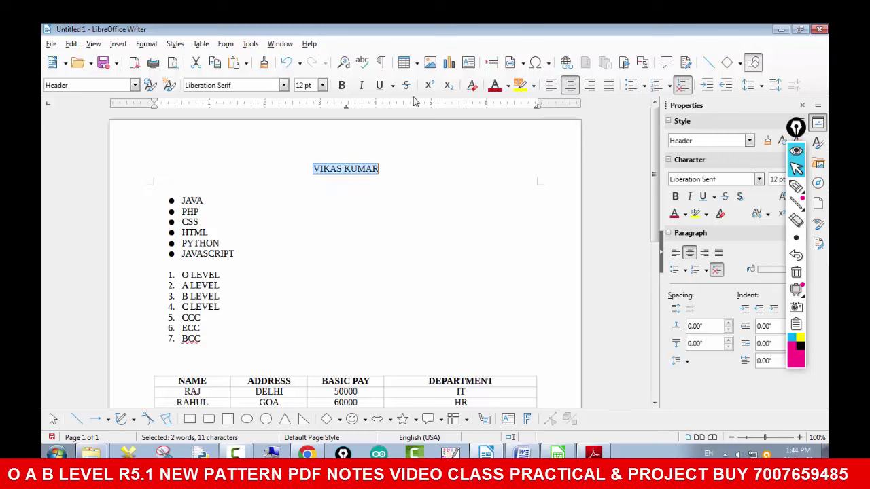
click(341, 85)
click(323, 85)
click(306, 216)
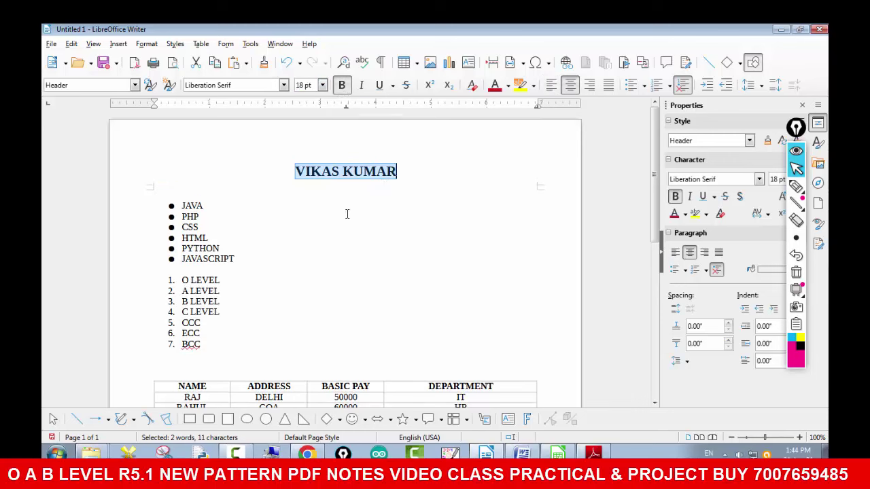
click(419, 170)
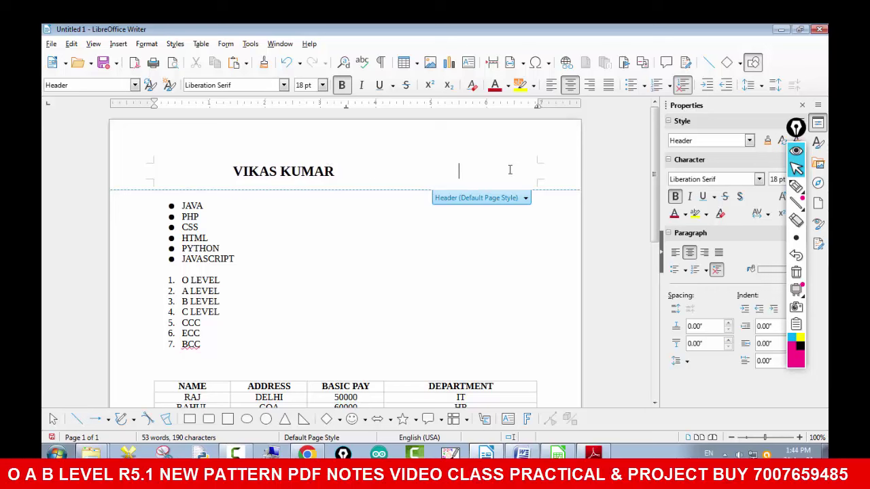
click(231, 172)
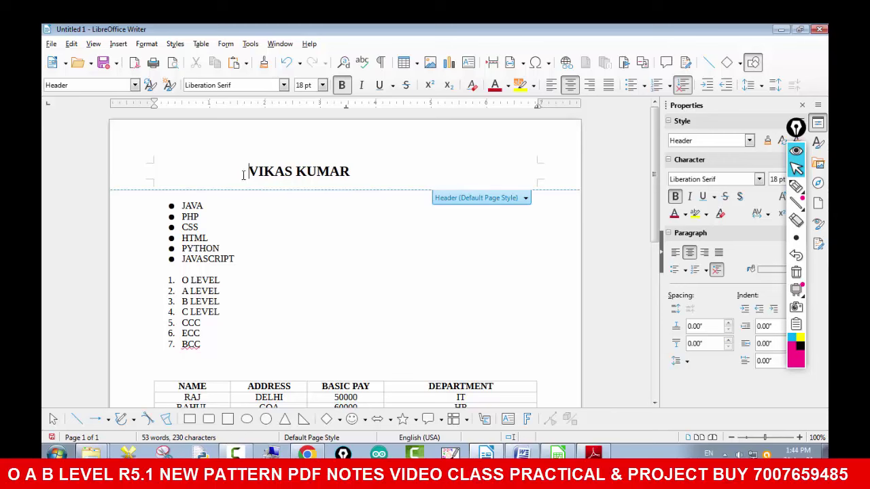
click(508, 170)
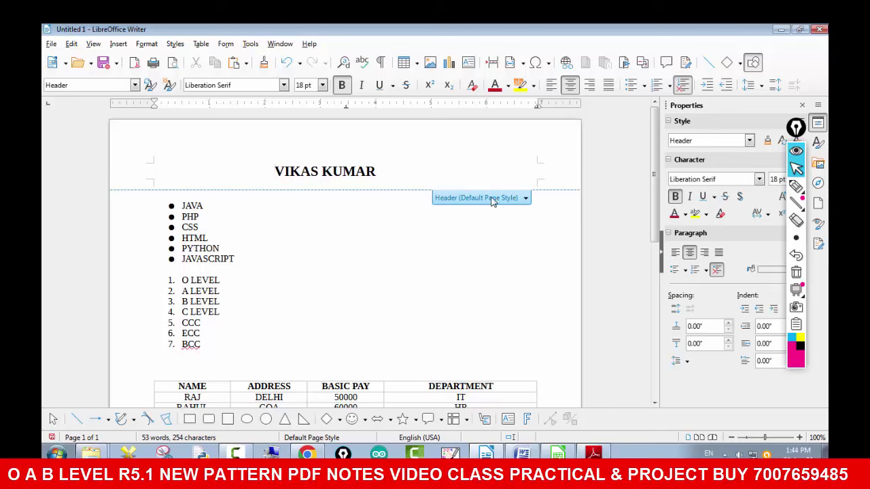
click(118, 45)
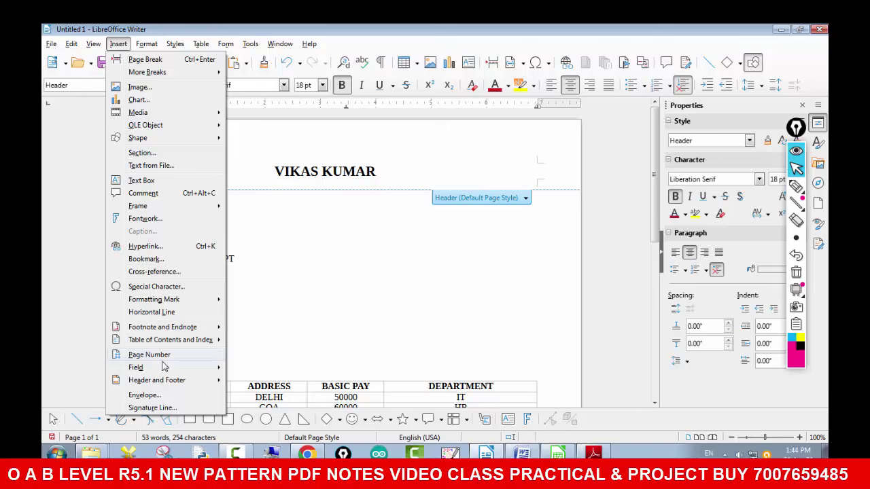
- Insert a date field reading 01/24/24 into the header beside the name
mouse_move(164, 371)
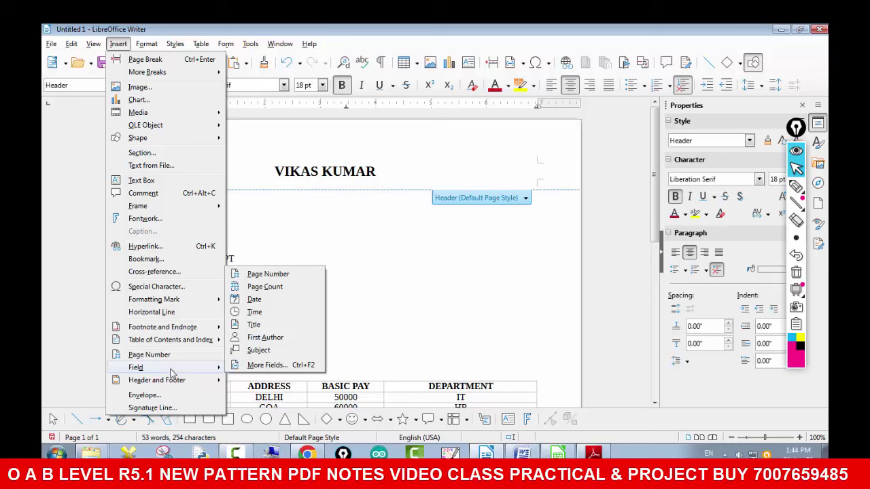
click(254, 299)
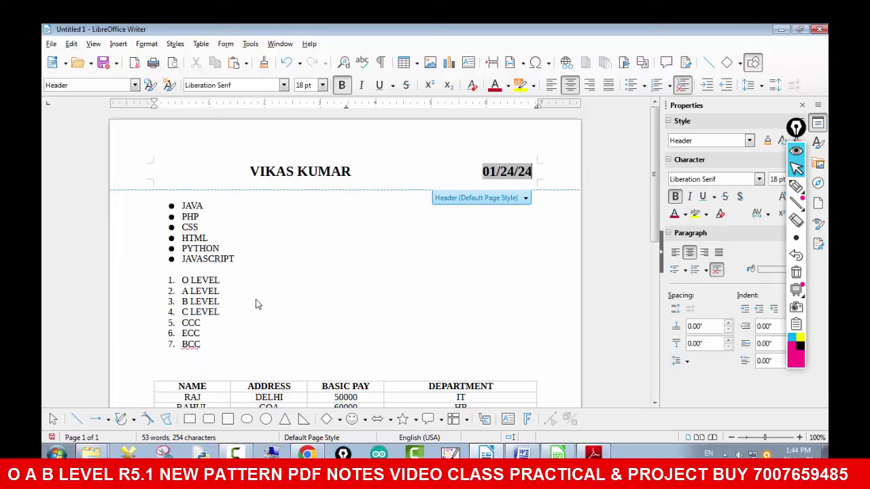
click(428, 250)
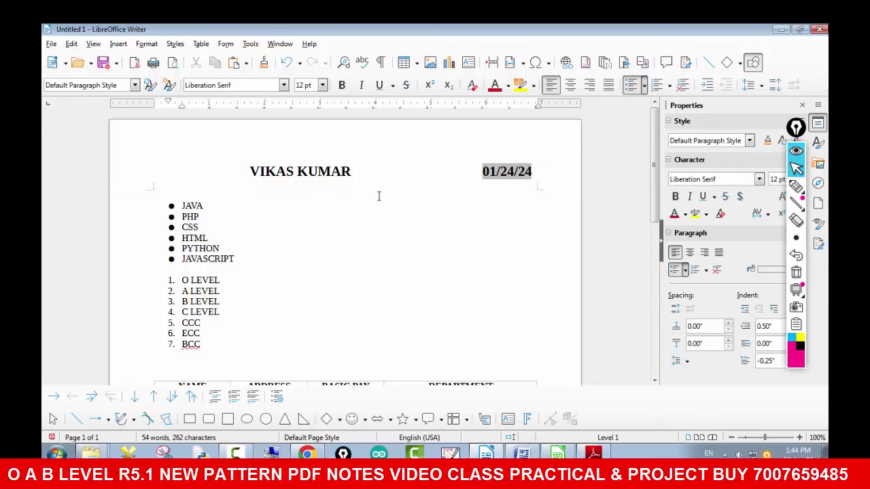
- Delete the extra spaces so the name and date sit evenly on one header line
click(243, 170)
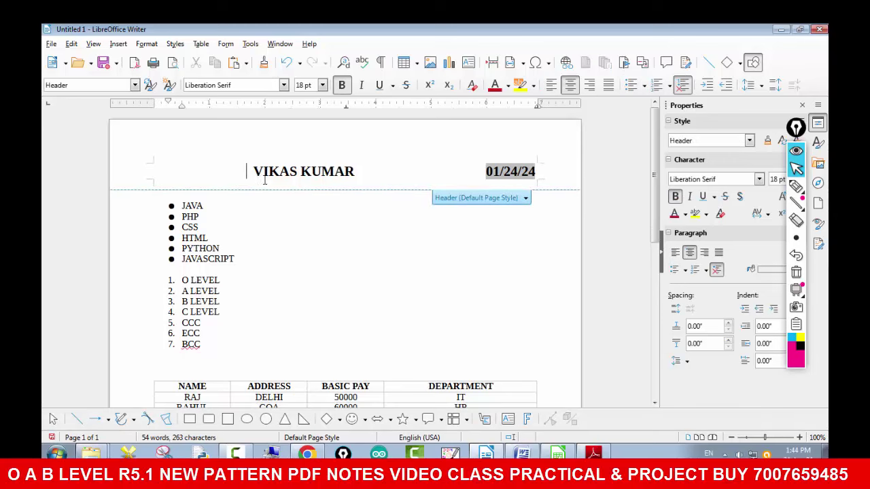
key(BackSpace)
key(BackSpace)
key(BackSpace)
key(BackSpace)
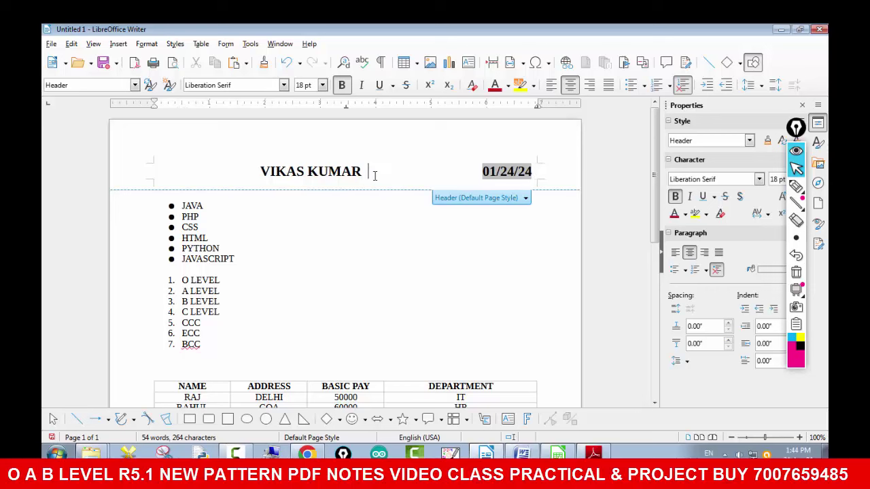
click(430, 174)
key(BackSpace)
key(BackSpace)
key(BackSpace)
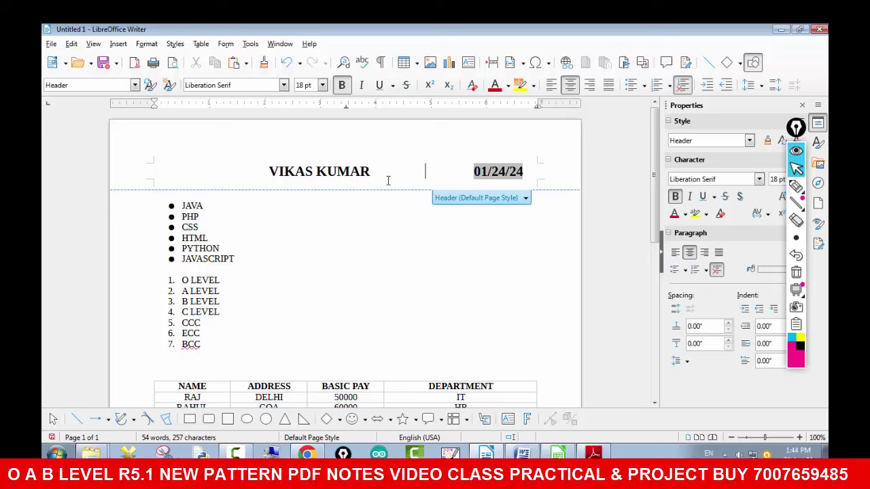
key(BackSpace)
key(BackSpace)
key(BackSpace)
key(BackSpace)
key(BackSpace)
key(BackSpace)
key(BackSpace)
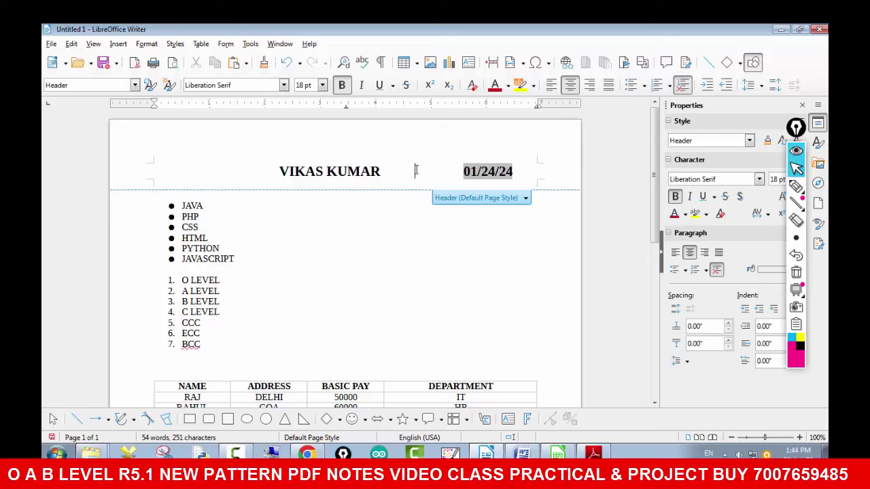
click(374, 241)
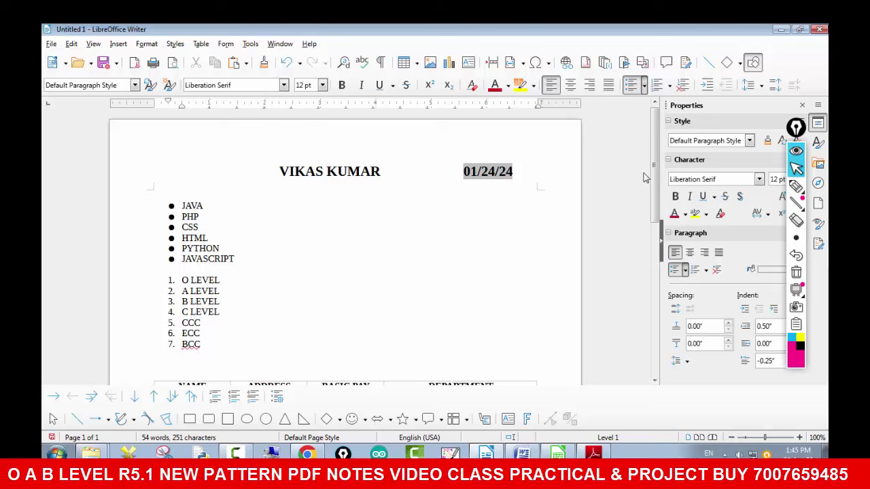
- Add a Default Page Style footer below the tulips picture and left-align its line
click(119, 43)
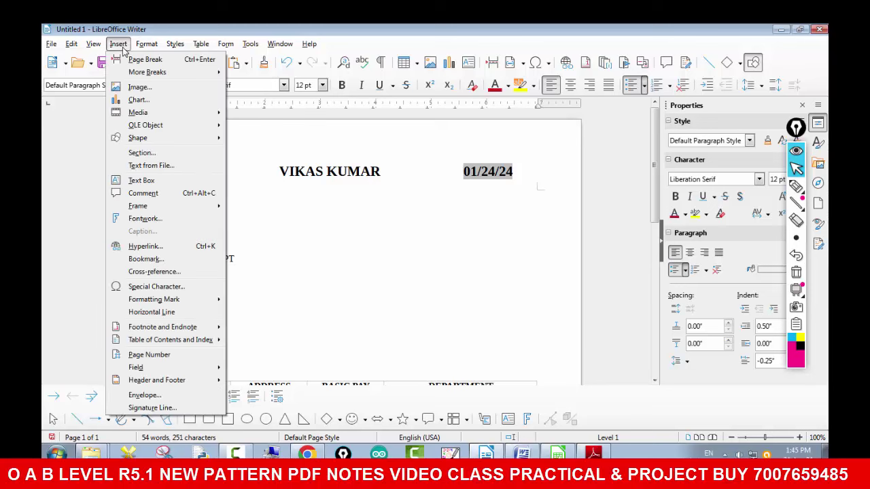
mouse_move(163, 383)
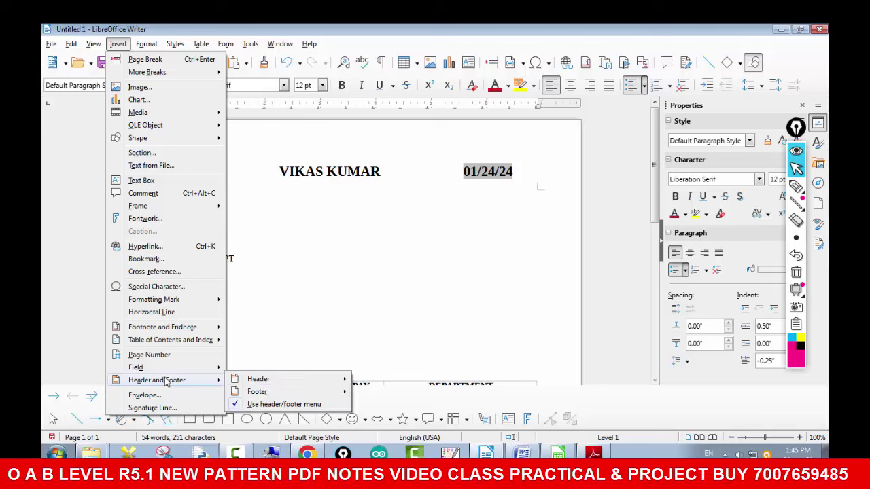
mouse_move(286, 394)
click(384, 390)
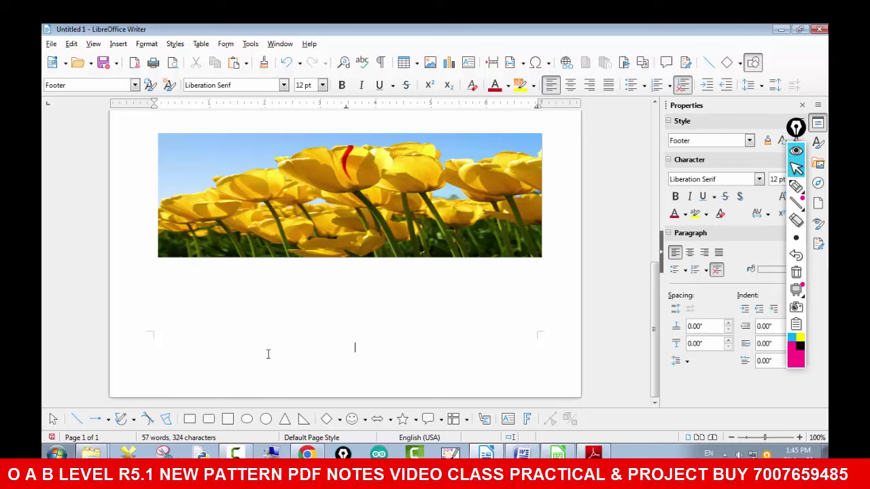
click(570, 85)
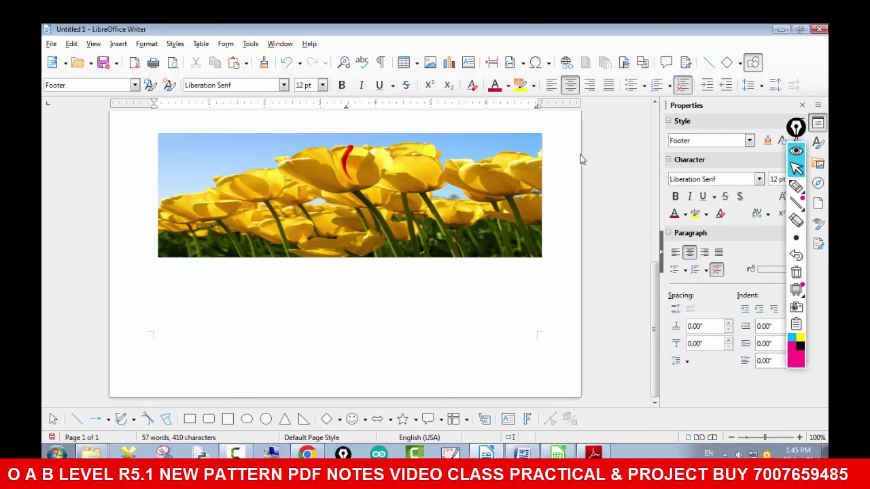
click(551, 85)
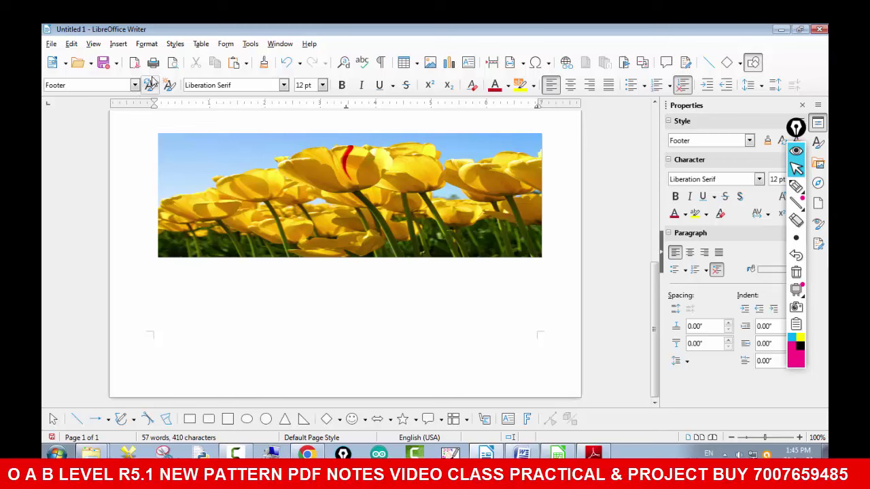
click(119, 43)
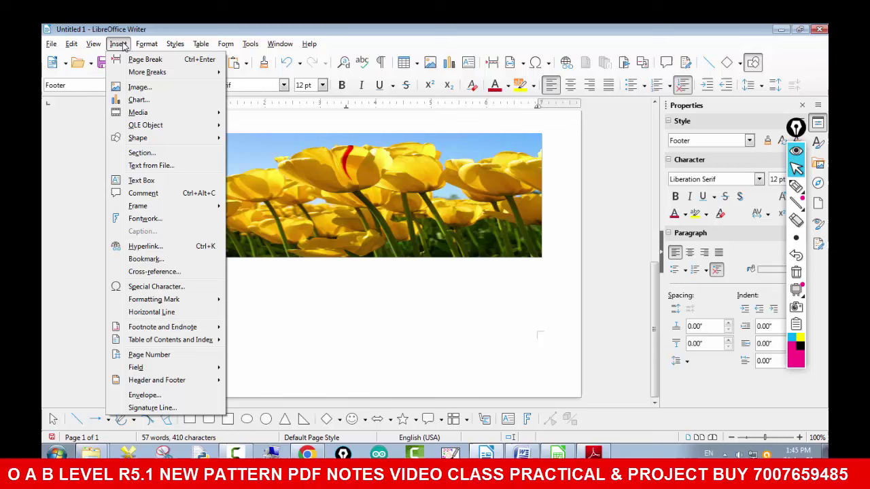
- Insert page number 1 in the footer, then zoom out to 50% to review the page
click(149, 354)
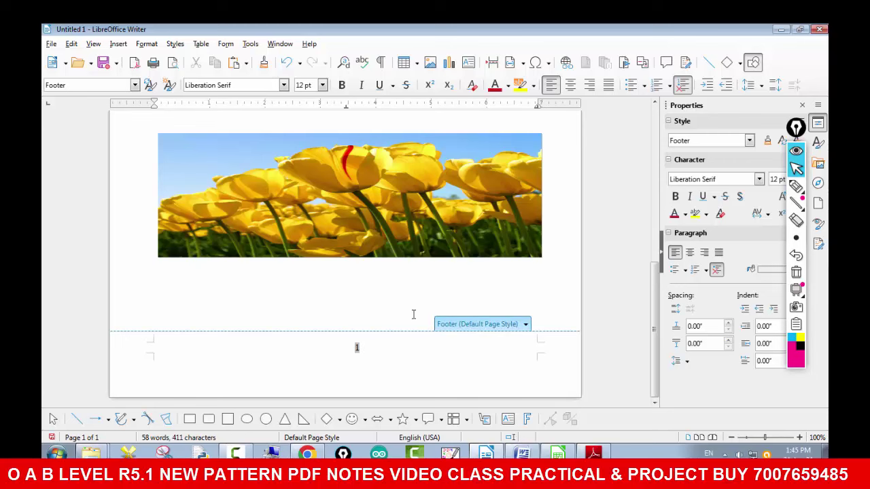
click(468, 297)
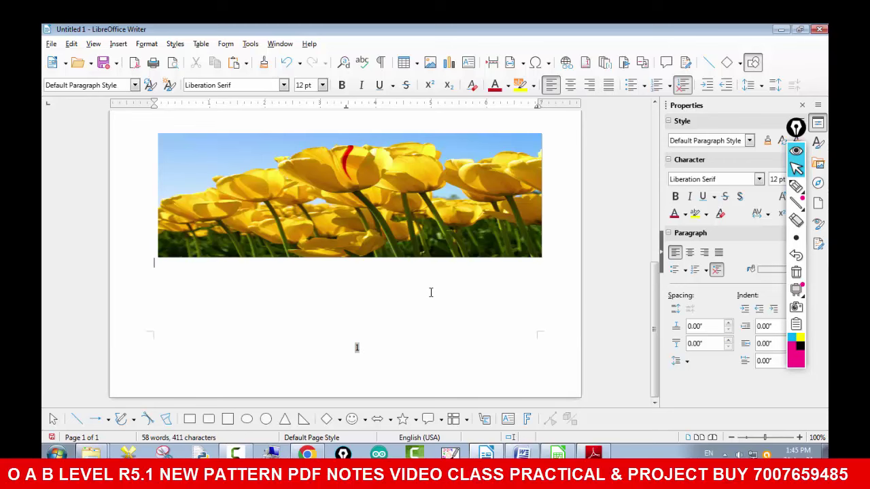
click(732, 438)
click(732, 438)
click(733, 438)
click(733, 438)
click(733, 437)
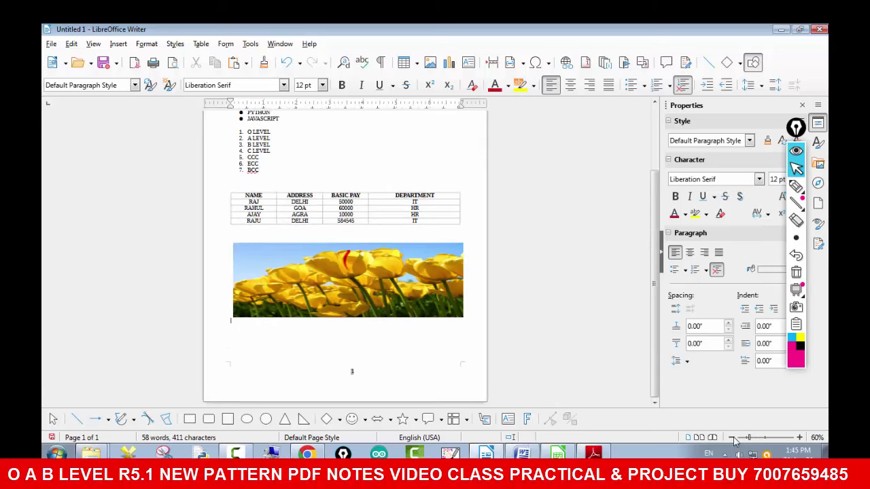
click(732, 438)
click(732, 438)
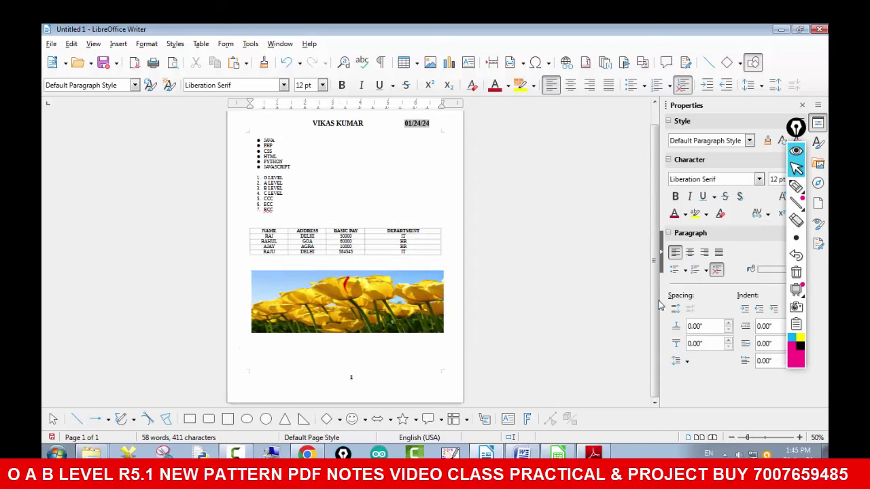
scroll(658, 305, up, 1)
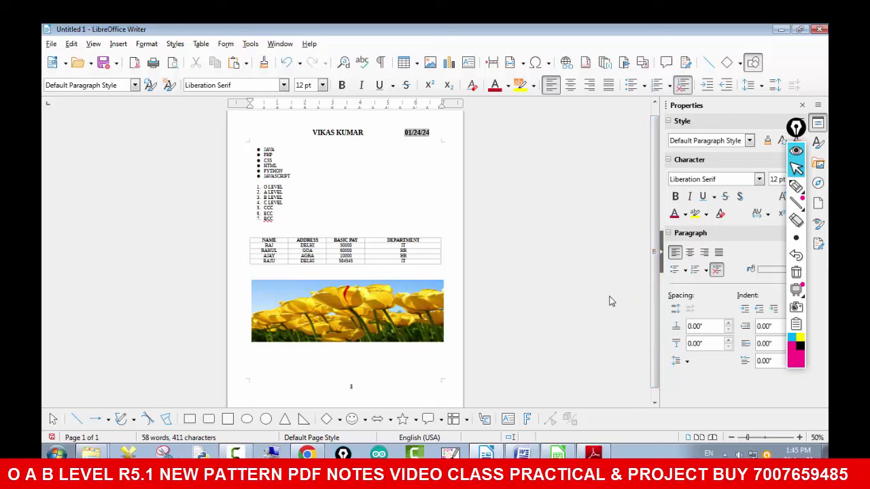
- Number the empty line below the list, then set the page's left margin to 1.5 inches
click(578, 234)
key(F12)
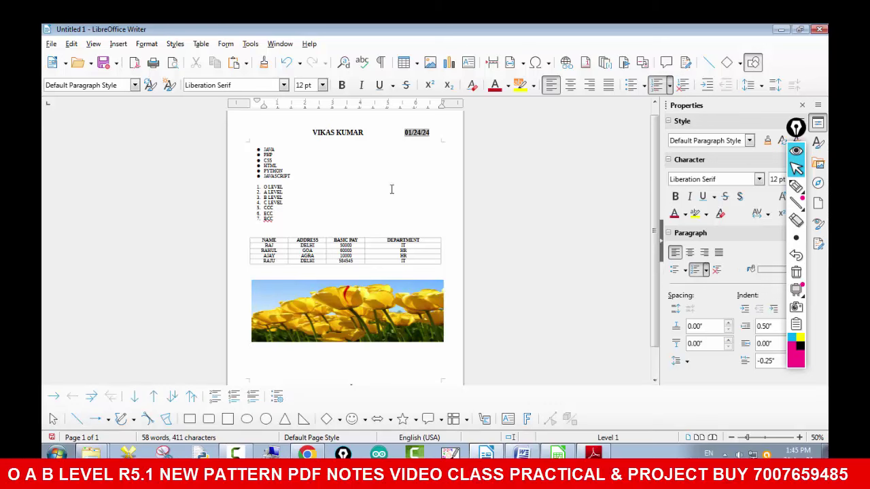
click(146, 45)
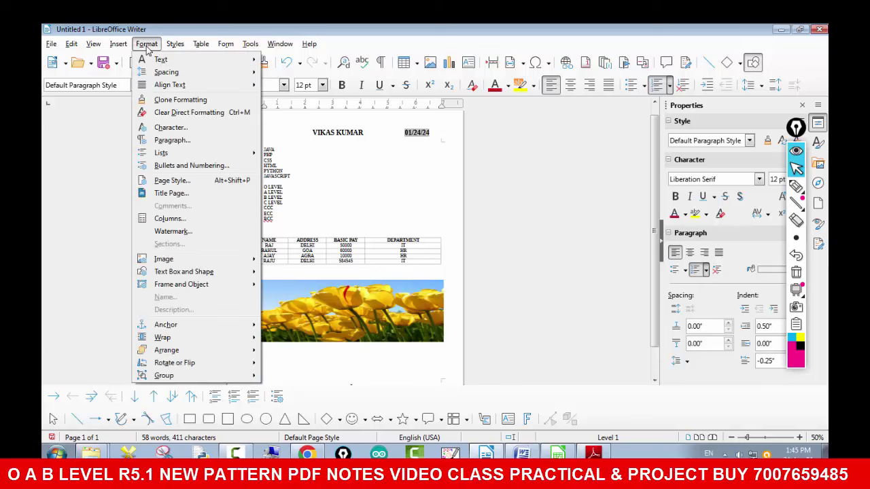
click(175, 183)
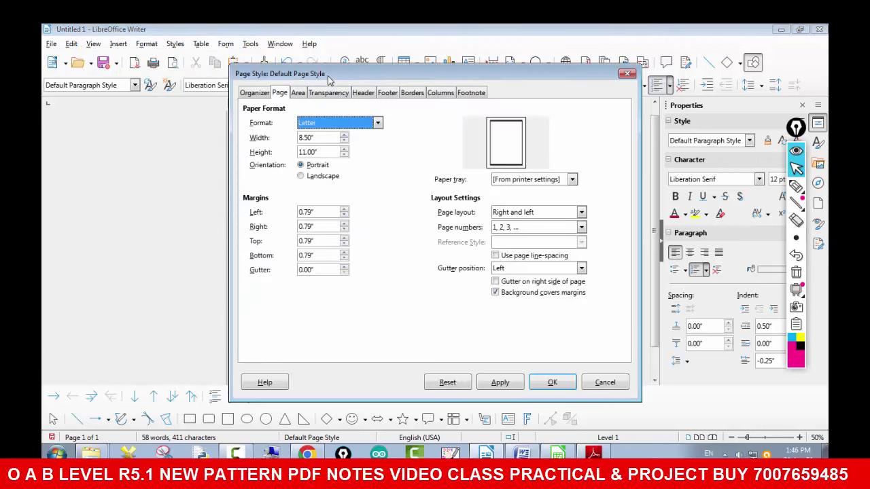
drag(327, 76, 491, 106)
click(467, 243)
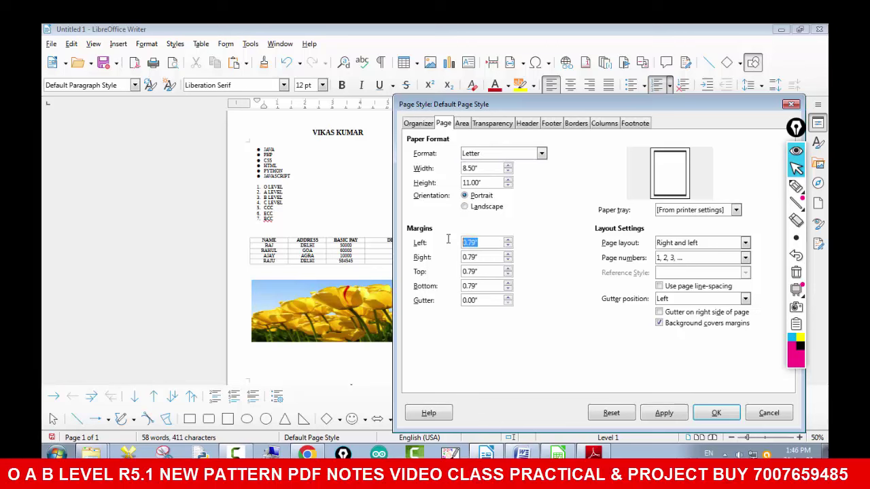
text(1.5)
key(Tab)
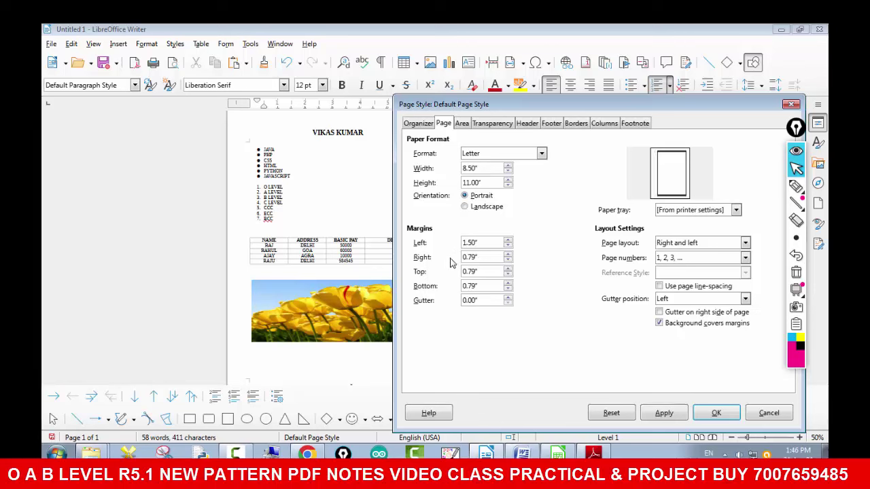
- Set the right, top and bottom margins to 1.5 inches and apply them
drag(479, 257, 454, 258)
text(1.5)
drag(492, 271, 446, 272)
text(1.5)
click(484, 286)
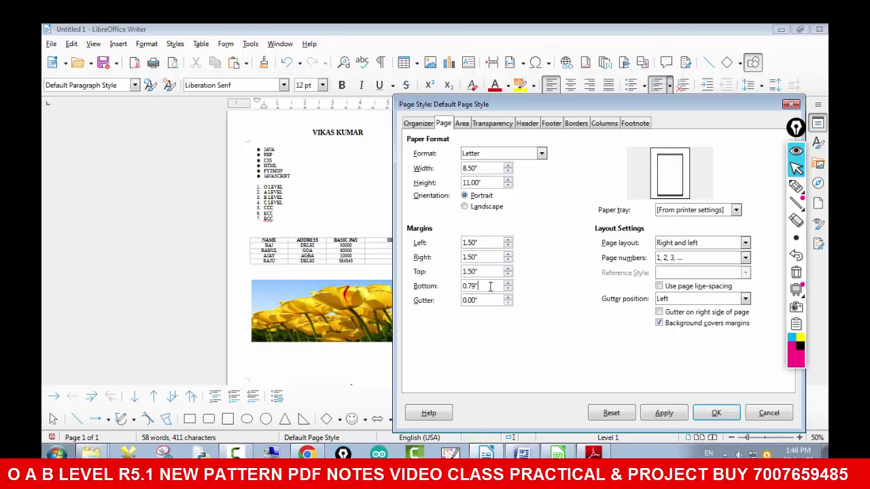
drag(490, 286, 451, 285)
text(1.50)
click(663, 412)
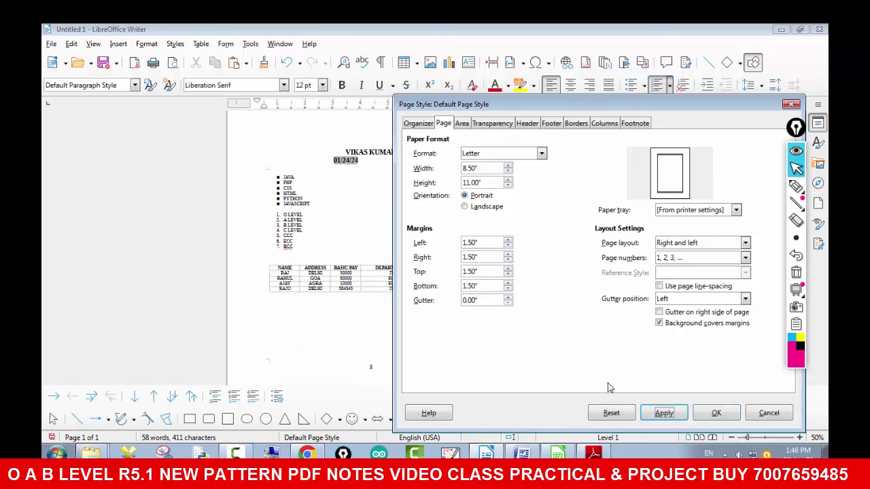
- Confirm the page settings and shrink the tulip picture so it fits on one page
click(717, 413)
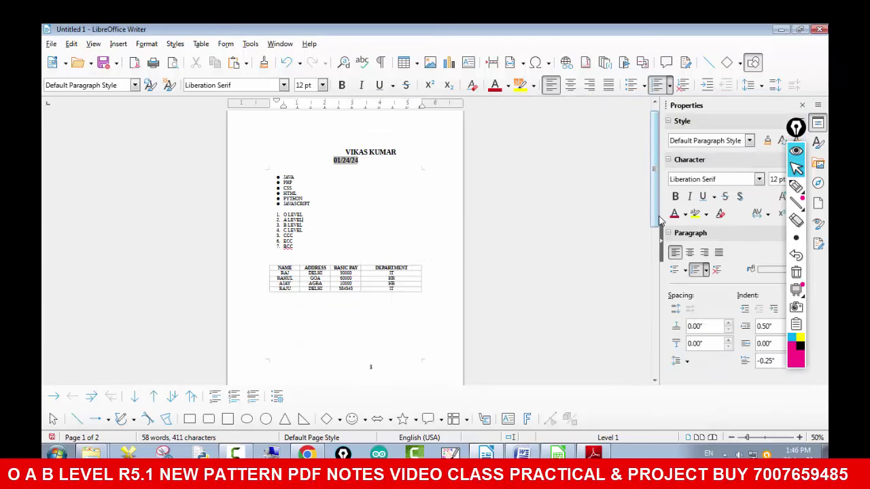
drag(658, 219, 651, 293)
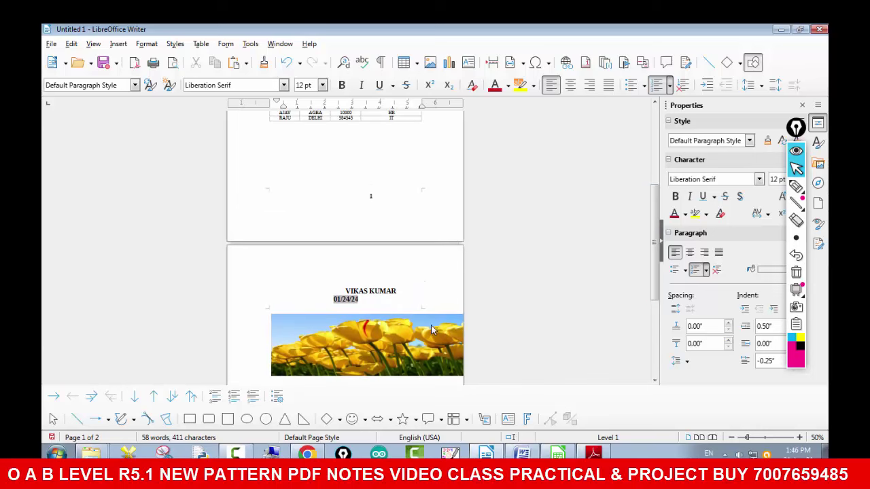
click(326, 290)
click(332, 338)
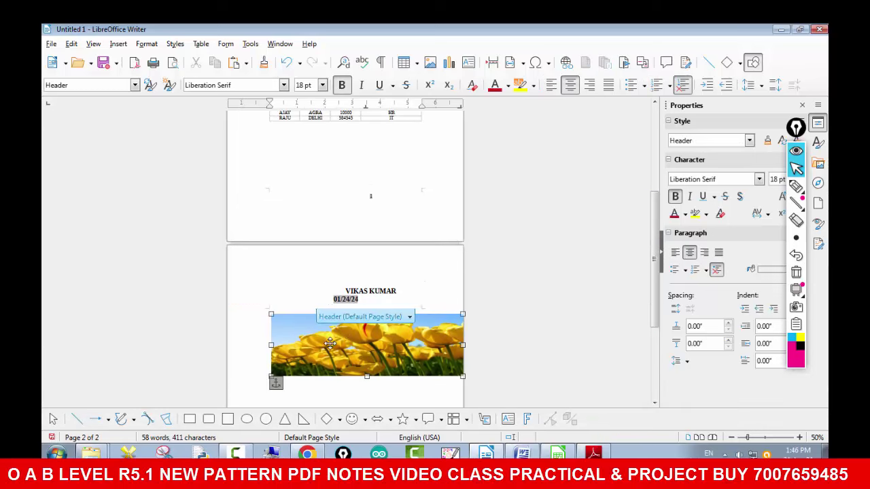
drag(463, 376, 403, 356)
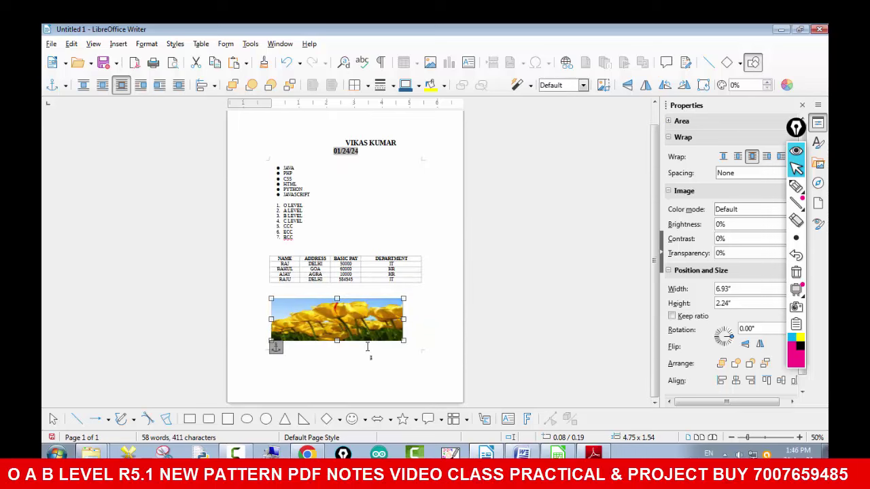
- Remove the extra spacing before the page number in the footer
click(388, 358)
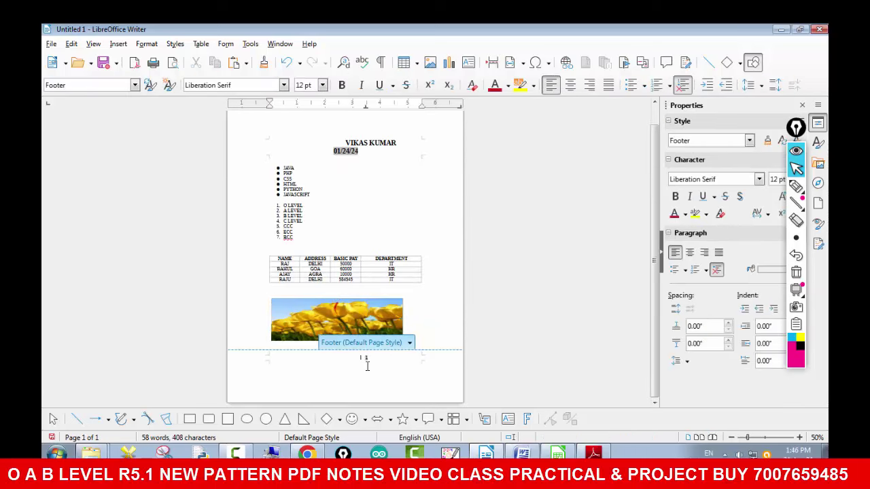
key(BackSpace)
key(BackSpace)
key(BackSpace)
key(BackSpace)
key(BackSpace)
key(BackSpace)
key(BackSpace)
key(BackSpace)
key(BackSpace)
key(BackSpace)
key(BackSpace)
key(BackSpace)
key(BackSpace)
key(BackSpace)
key(BackSpace)
key(BackSpace)
key(BackSpace)
key(BackSpace)
key(BackSpace)
key(BackSpace)
click(412, 201)
- Pull the date up onto the header's name line and tighten the gap between them
click(332, 145)
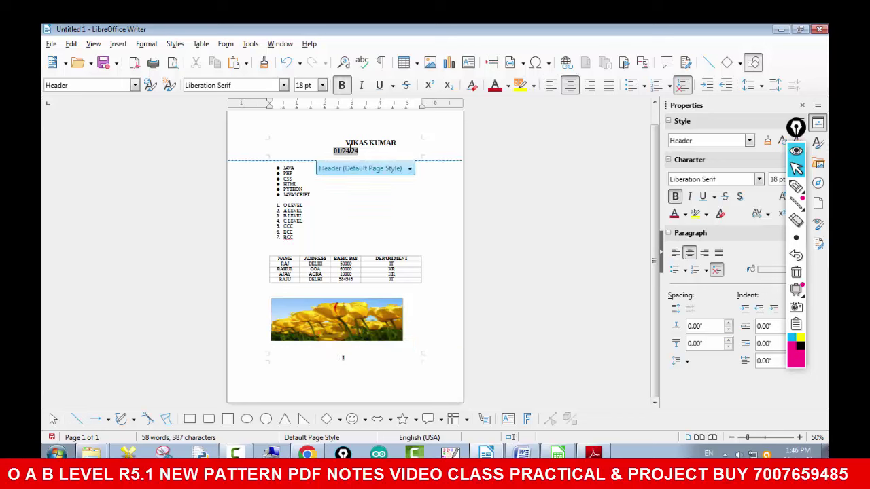
key(Delete)
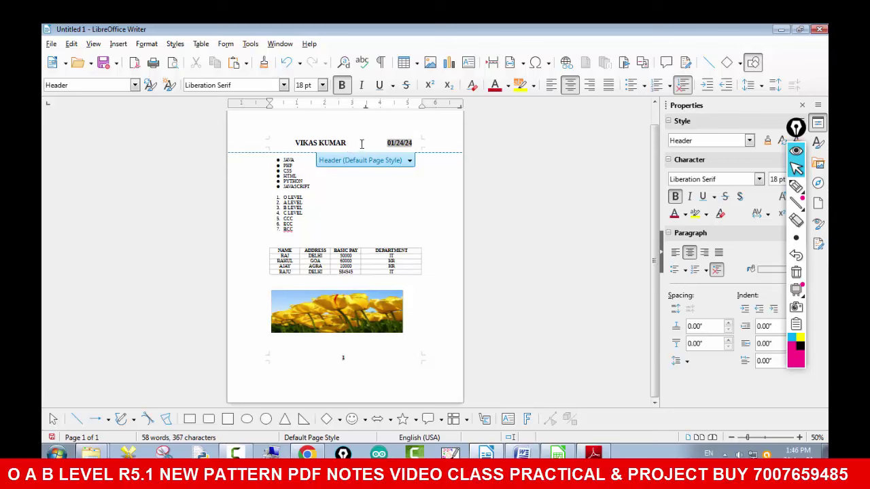
click(361, 144)
key(BackSpace)
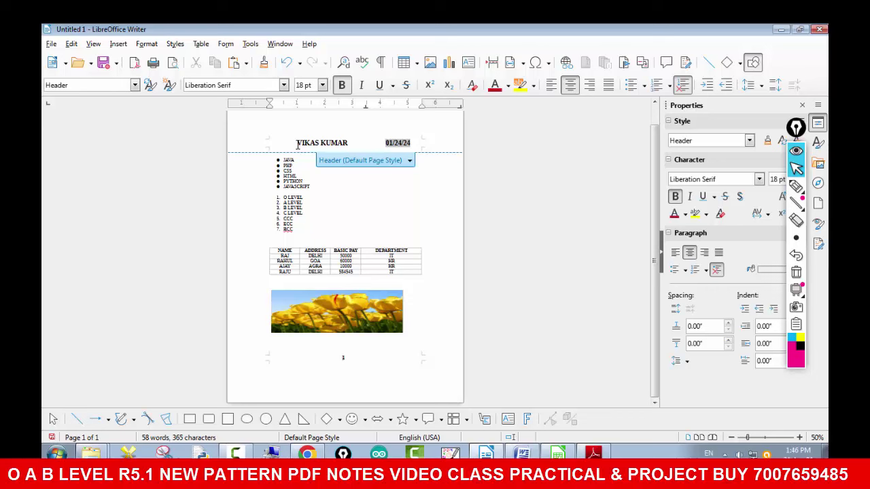
key(BackSpace)
key(BackSpace)
key(BackSpace)
key(BackSpace)
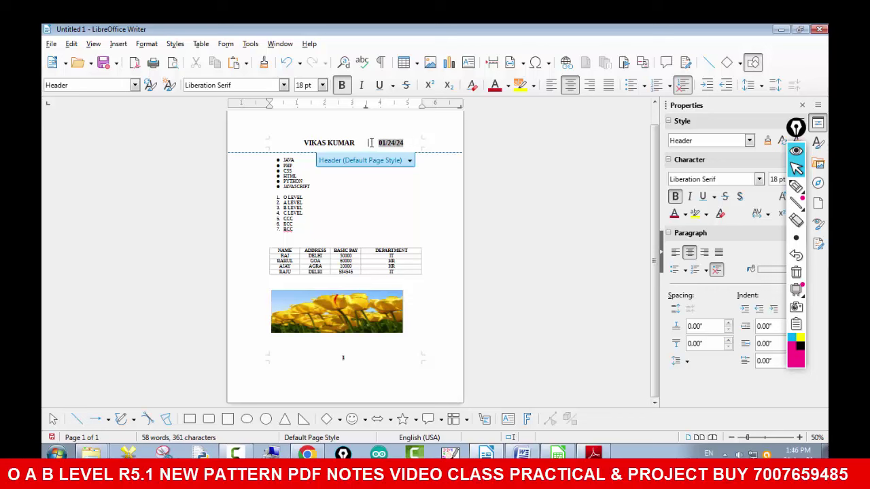
key(BackSpace)
key(BackSpace)
key(BackSpace)
key(BackSpace)
key(BackSpace)
key(BackSpace)
key(BackSpace)
key(Down)
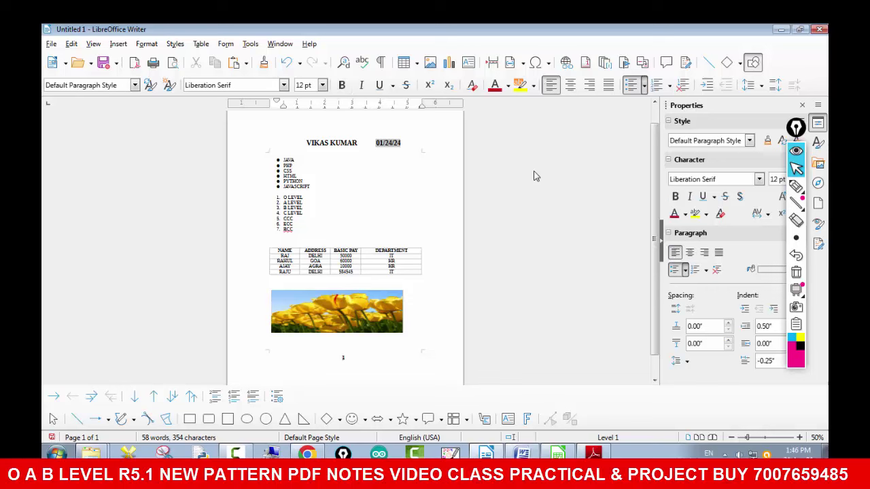
- Check the margin requirement in the Word question sheet, then return to Writer
click(522, 453)
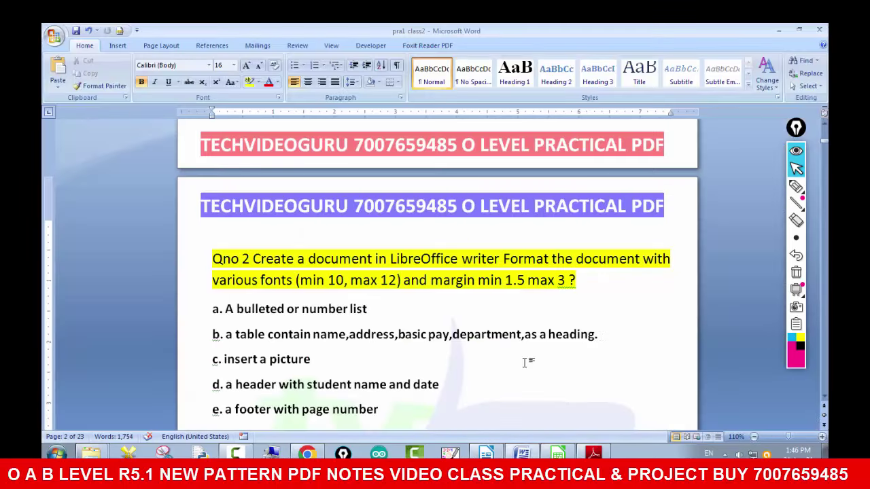
drag(431, 279, 565, 286)
click(497, 455)
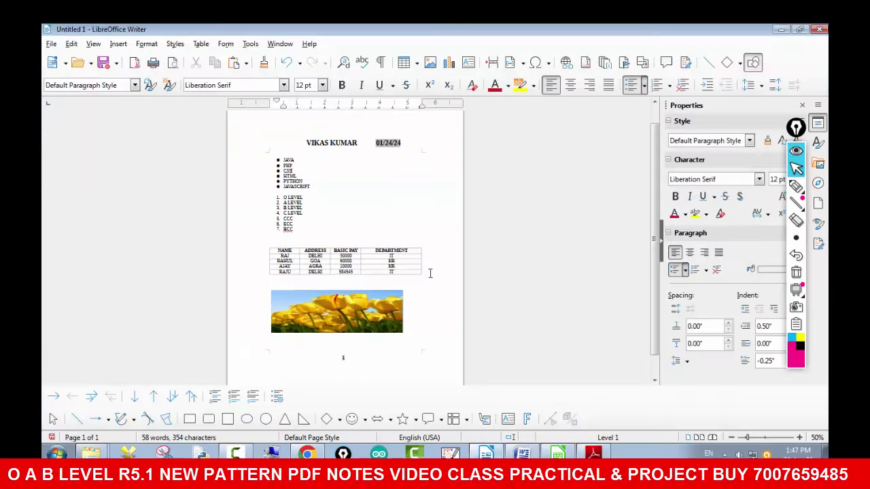
- Remove the bullet under the picture and shrink the tulip to about 1.62 inches wide
key(BackSpace)
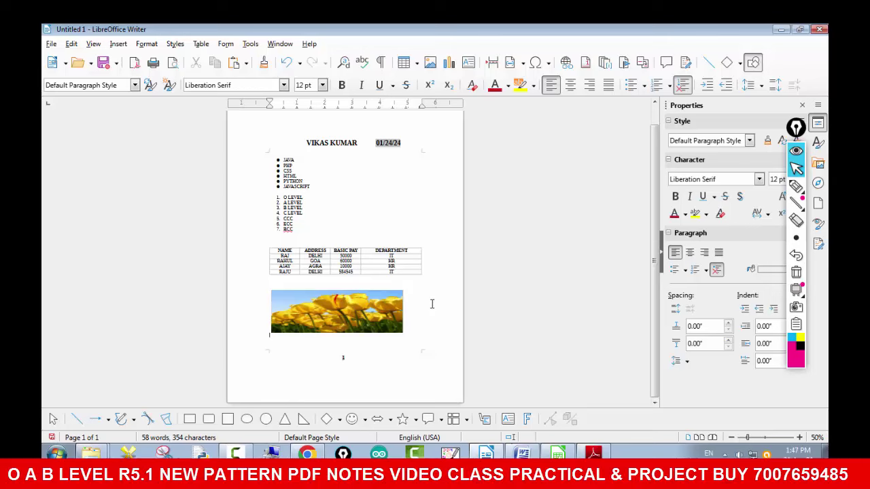
click(373, 300)
drag(402, 311, 315, 312)
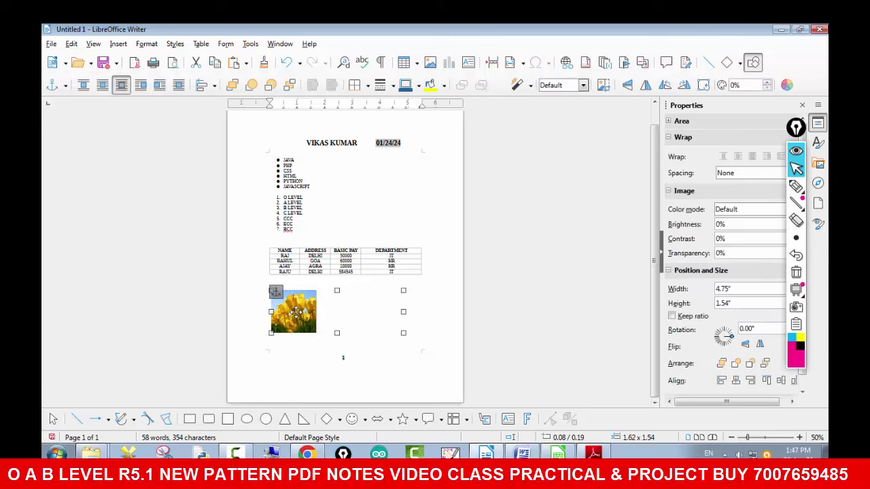
click(457, 307)
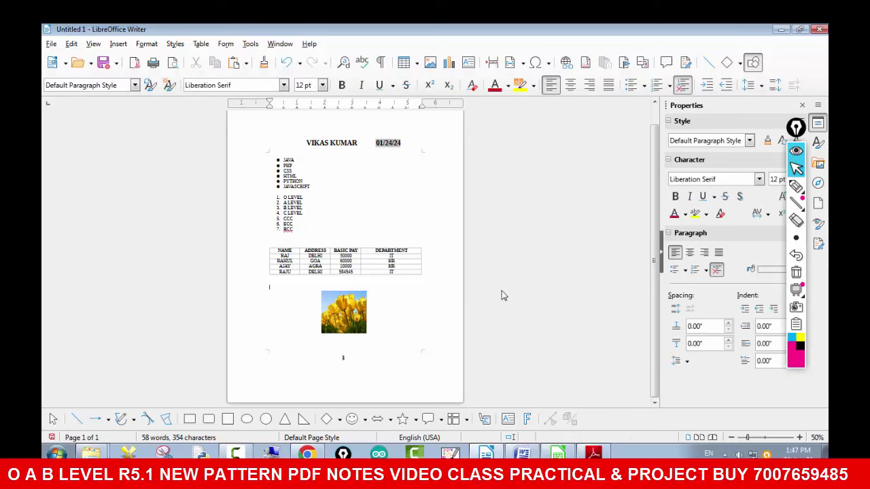
click(522, 453)
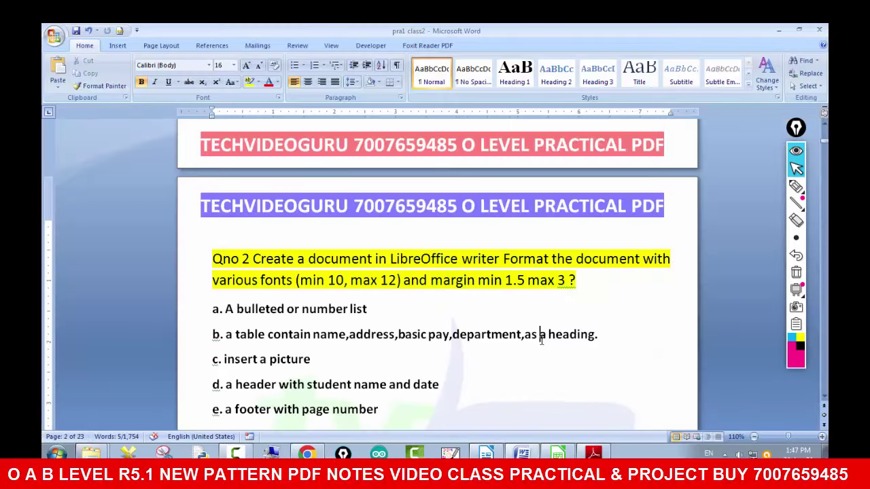
- Scroll the Word question sheet down to Qno 3 about creating a business card
click(540, 335)
scroll(824, 399, down, 5)
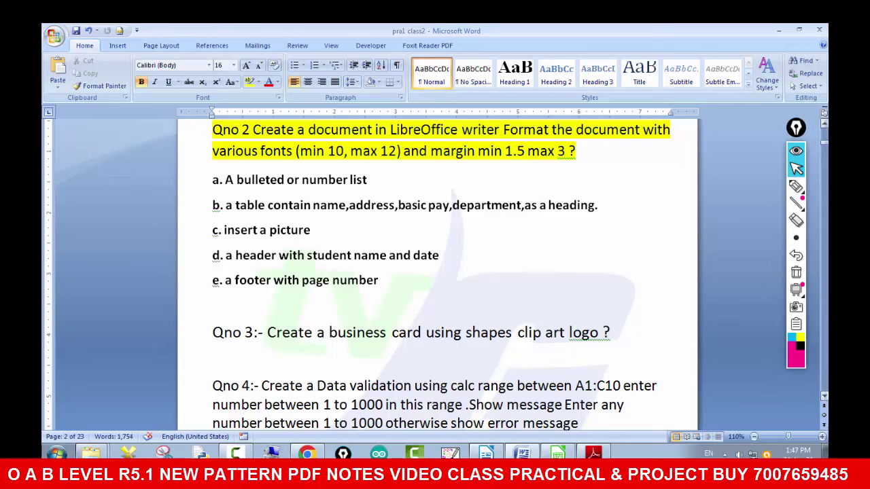
click(824, 124)
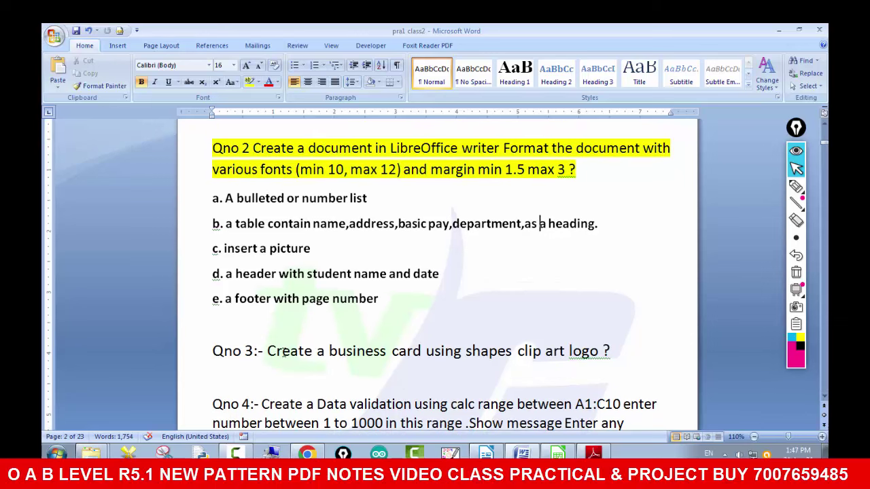
drag(267, 351, 599, 351)
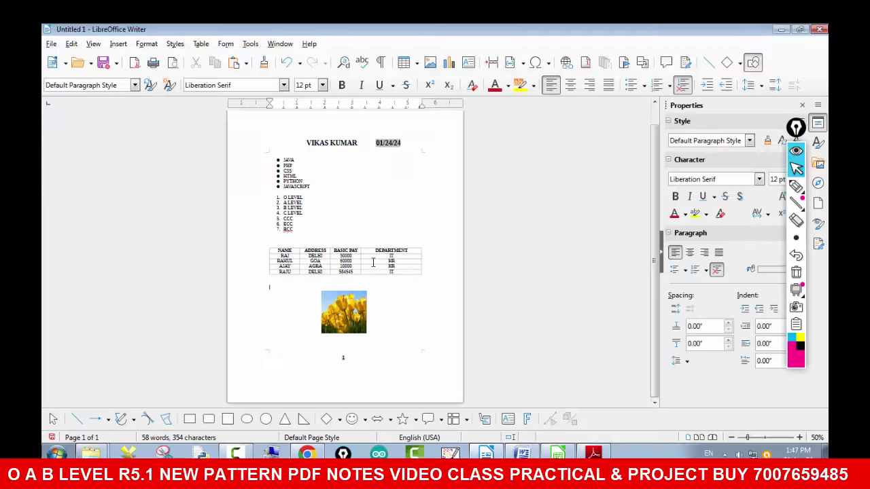
- Start a new document and draw a rounded rectangle across the page centre
click(54, 61)
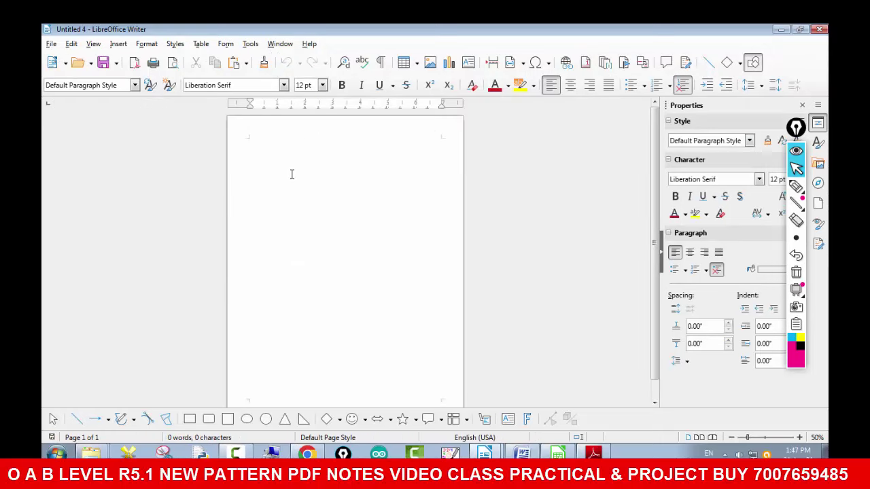
click(208, 419)
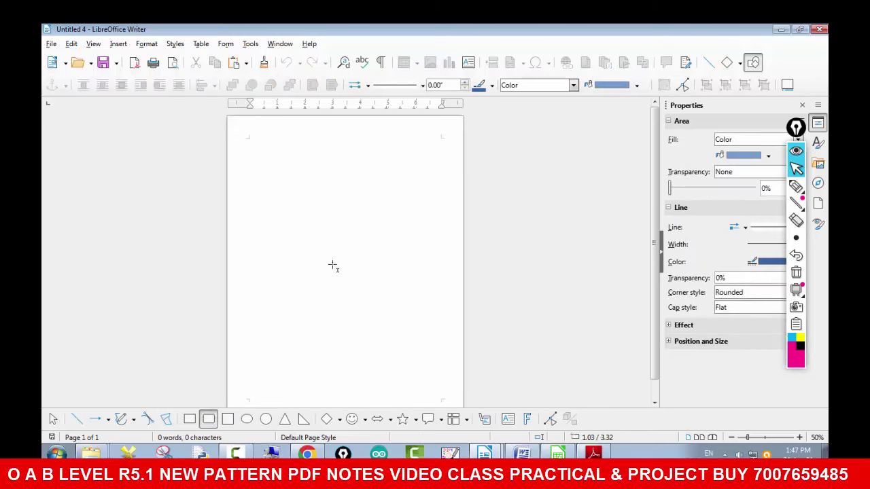
drag(256, 209, 444, 307)
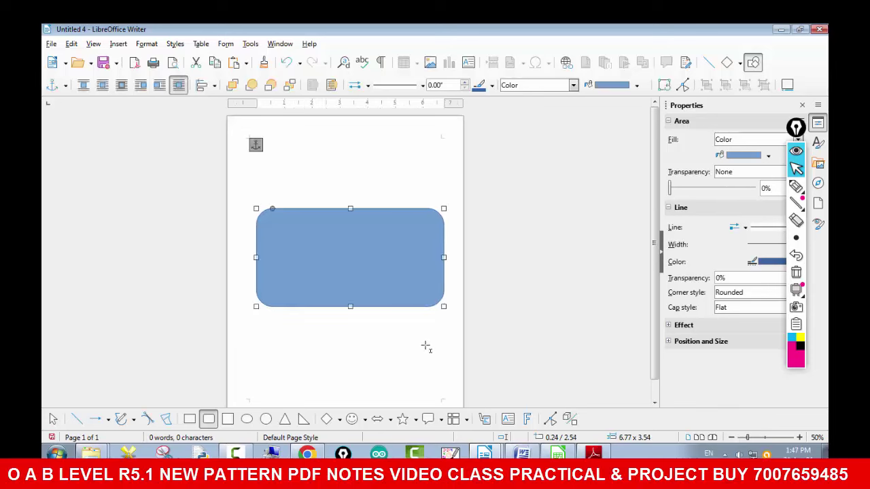
click(425, 347)
click(389, 286)
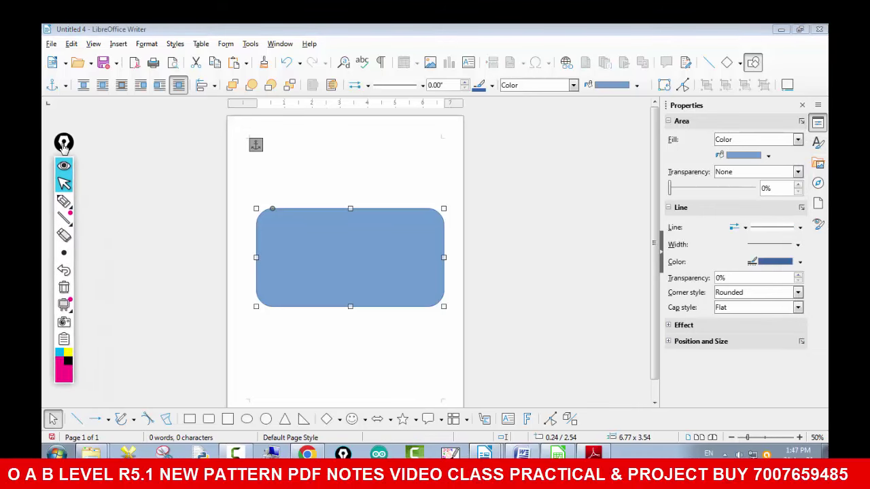
- Keep the outline at 0% transparency and fill the rectangle with Light Yellow 1
click(740, 278)
click(798, 278)
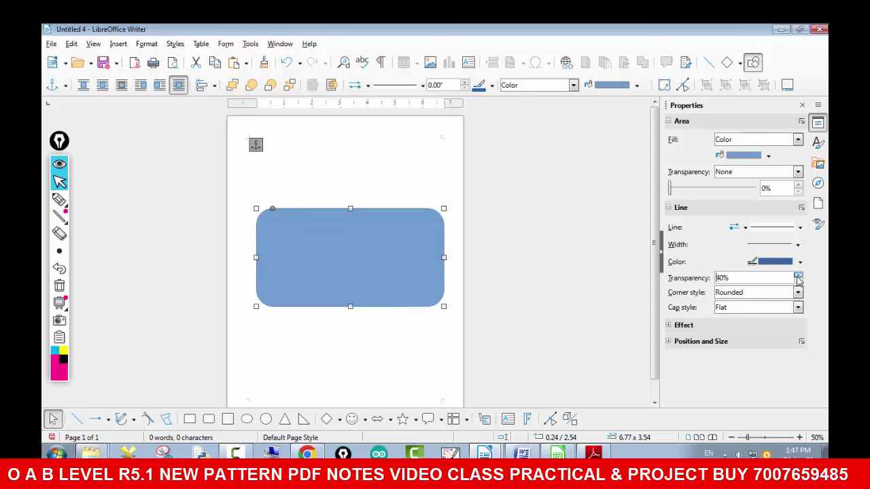
click(798, 281)
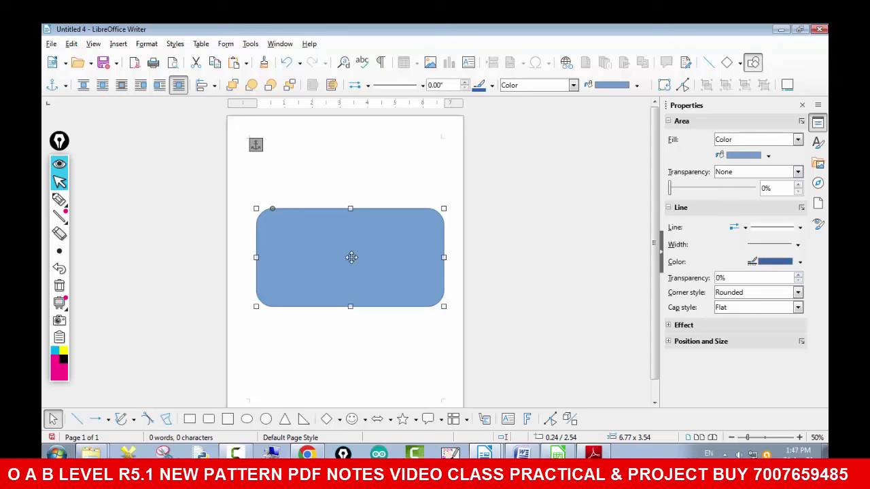
click(765, 158)
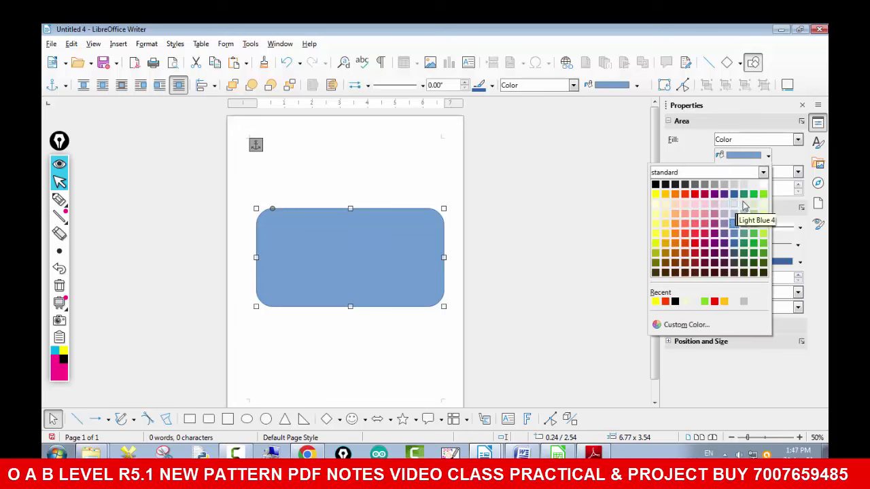
click(752, 195)
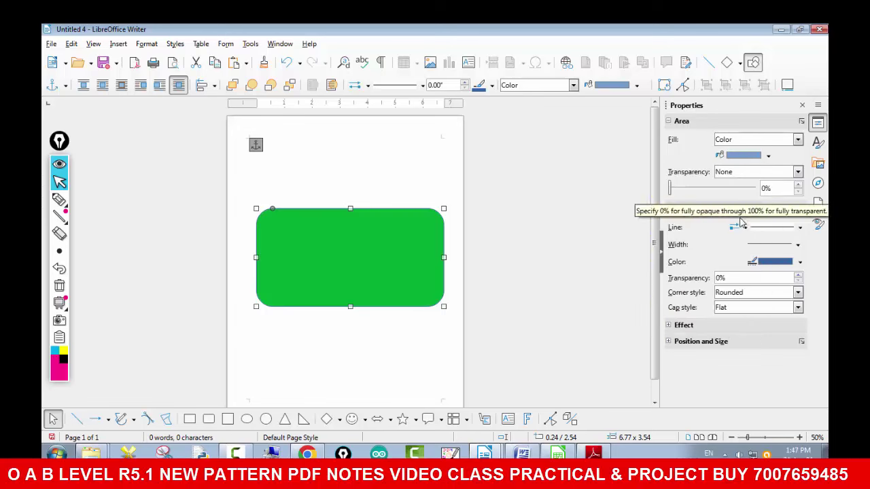
click(767, 156)
click(723, 186)
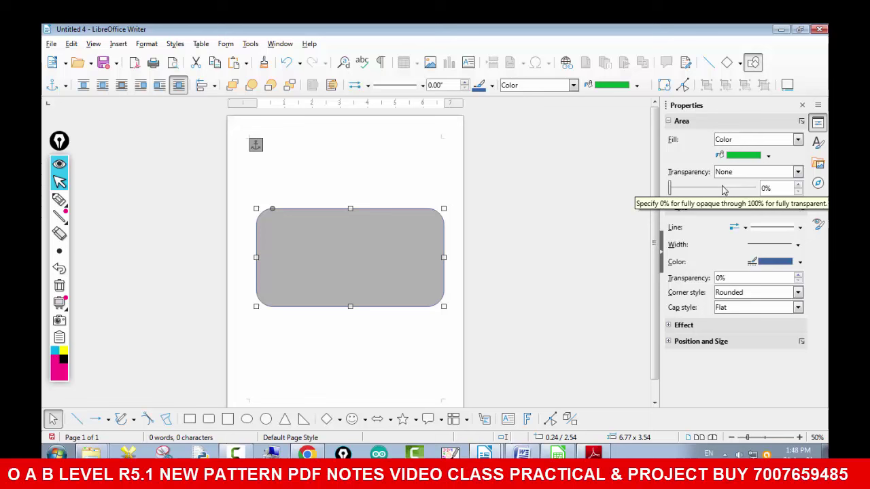
click(767, 156)
click(758, 183)
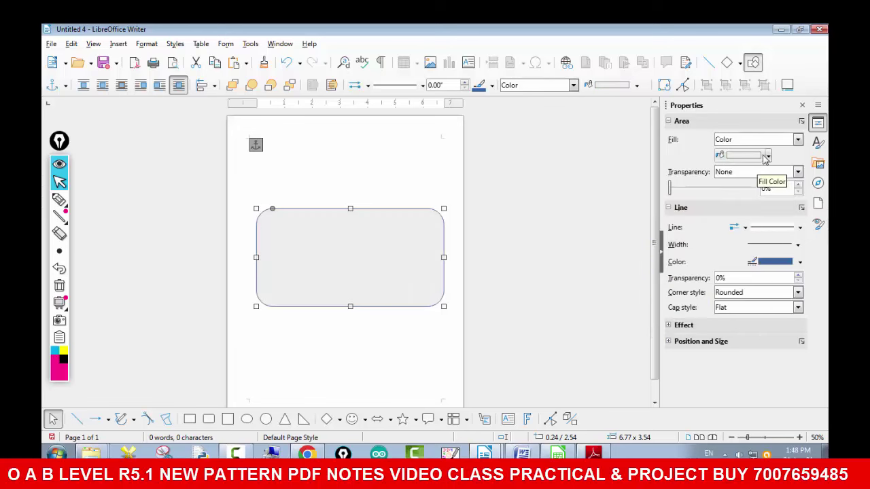
click(768, 156)
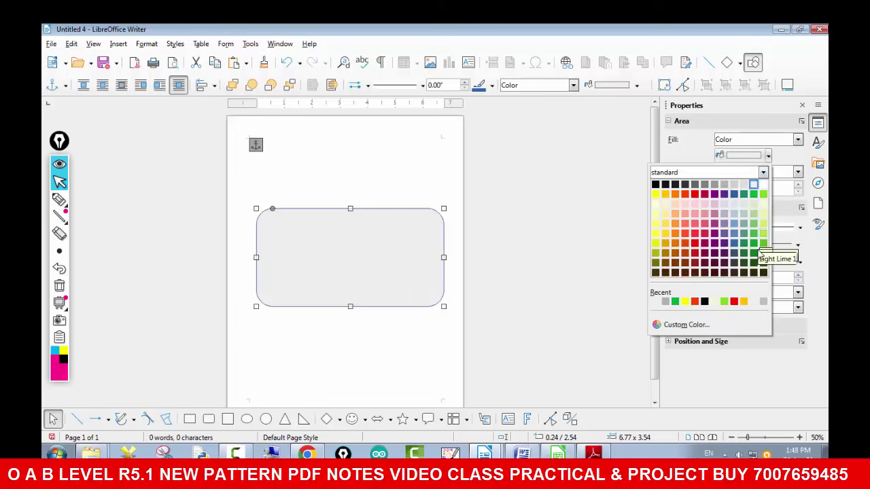
click(655, 233)
- Drag the corner-radius handle to make the yellow rectangle's corners square
click(380, 327)
click(361, 254)
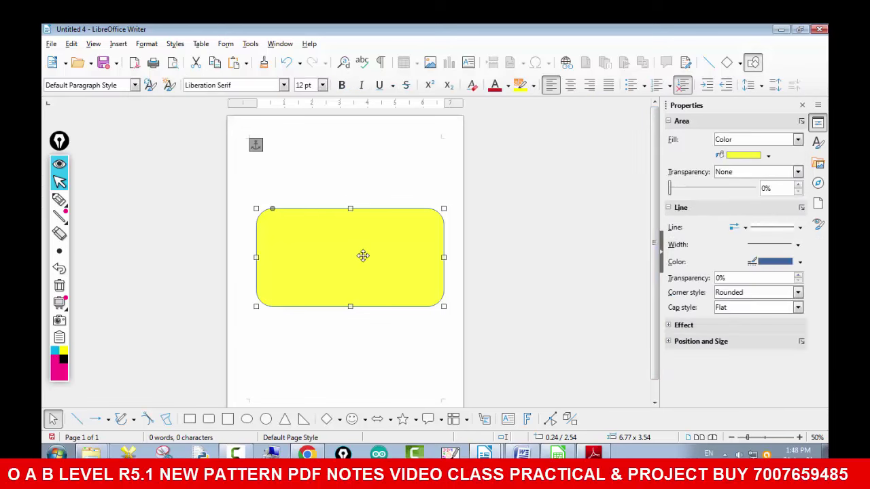
drag(272, 211, 263, 210)
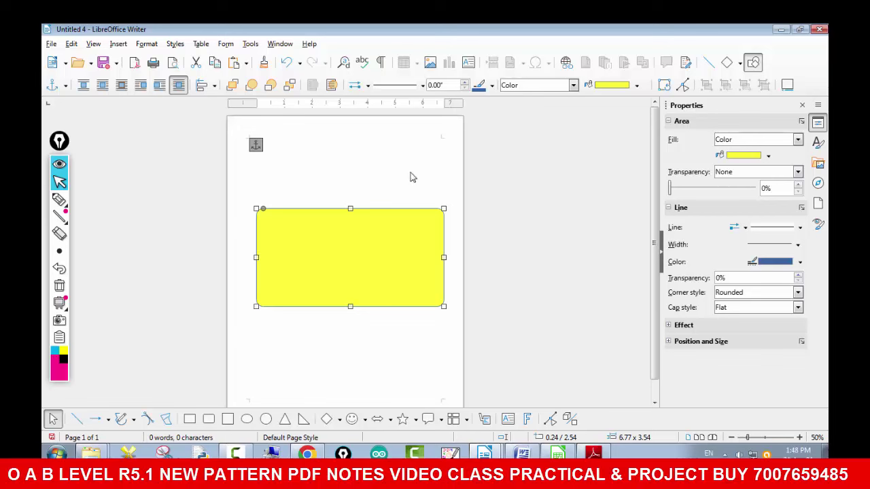
click(334, 343)
click(326, 263)
- Open the clip-art Gallery and browse the Flow chart, Bullets, Diagrams and BPMN themes
click(121, 45)
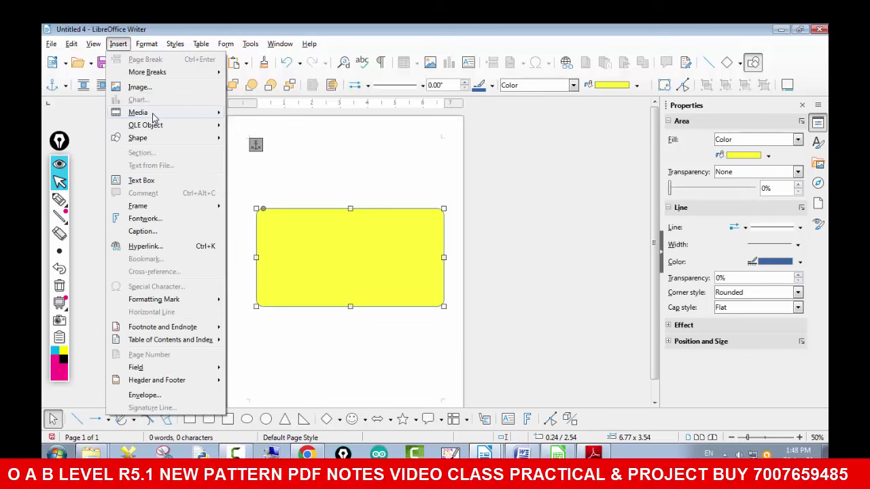
mouse_move(154, 118)
click(265, 114)
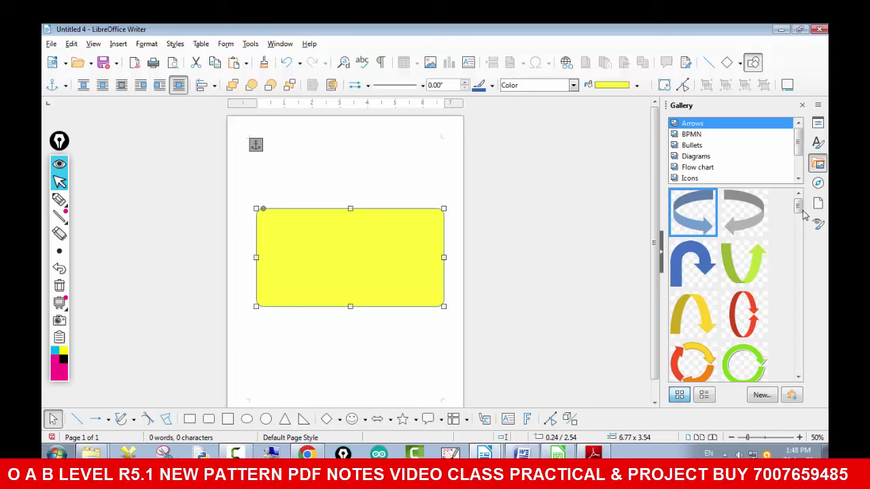
drag(801, 222, 808, 384)
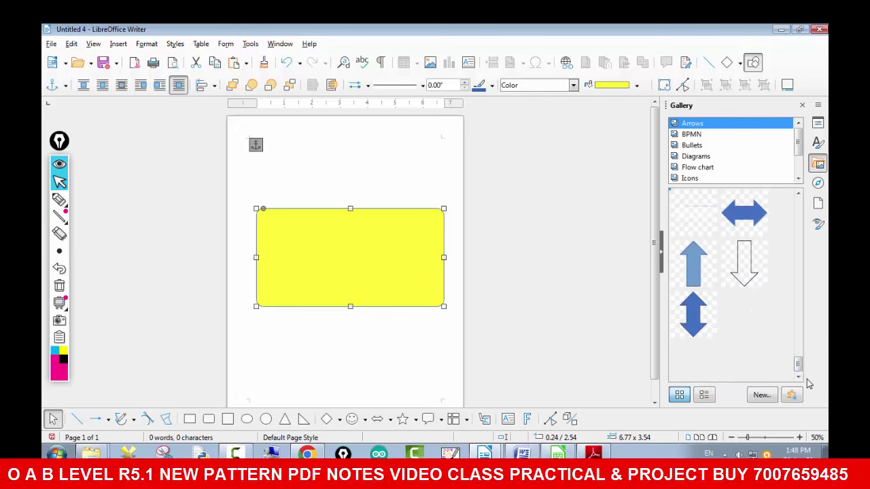
click(697, 167)
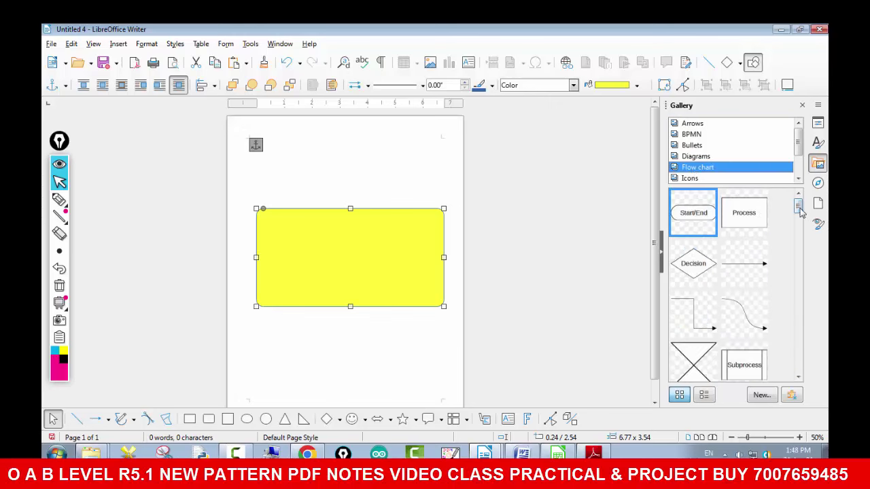
drag(799, 210, 795, 241)
click(704, 146)
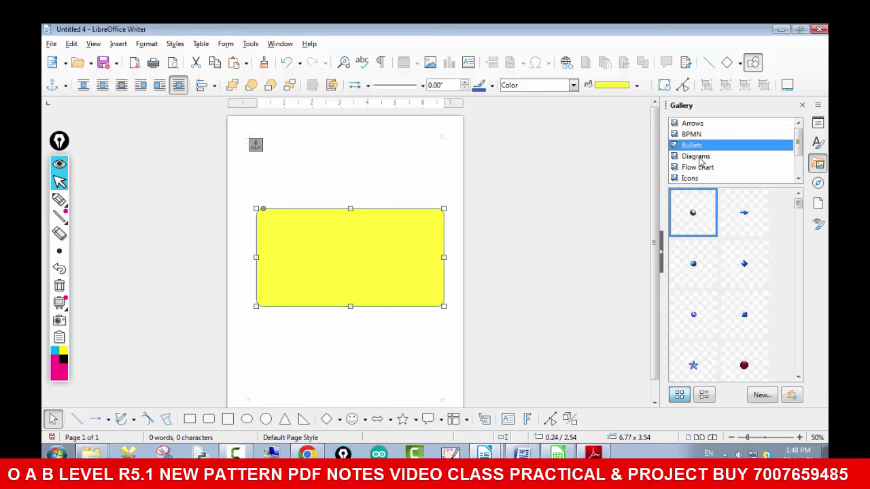
click(698, 157)
click(704, 146)
click(694, 134)
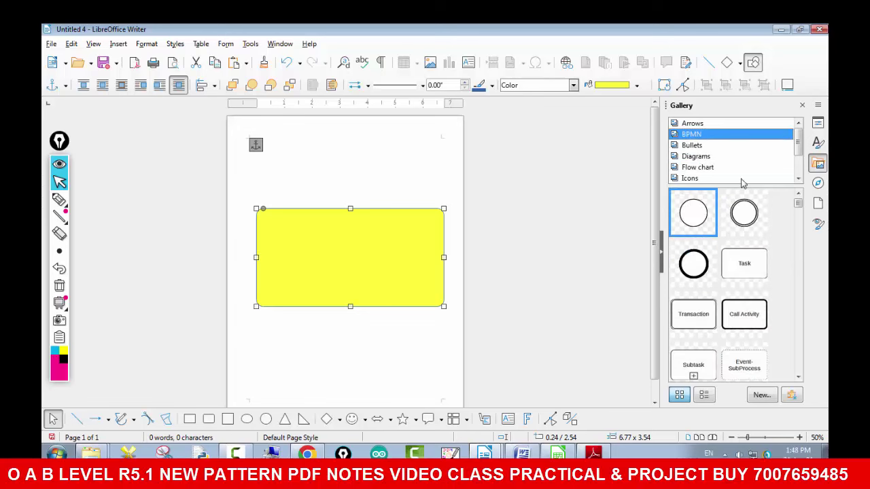
- Select the Network theme and drag its monitor picture over the yellow card
scroll(797, 231, down, 10)
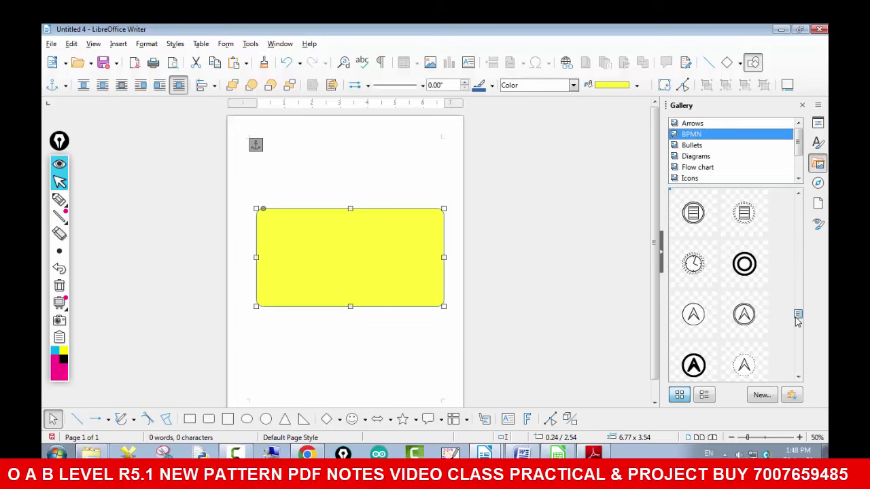
scroll(793, 252, up, 10)
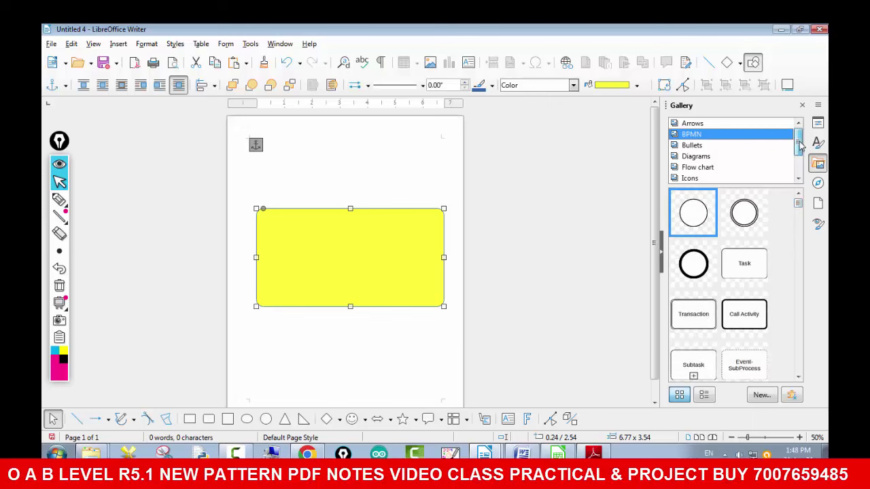
key(Up)
click(707, 178)
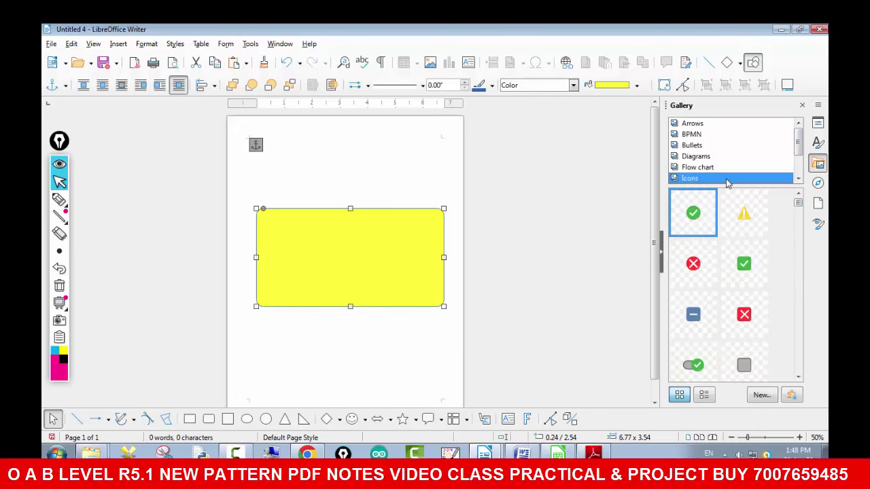
scroll(799, 150, down, 1)
click(720, 178)
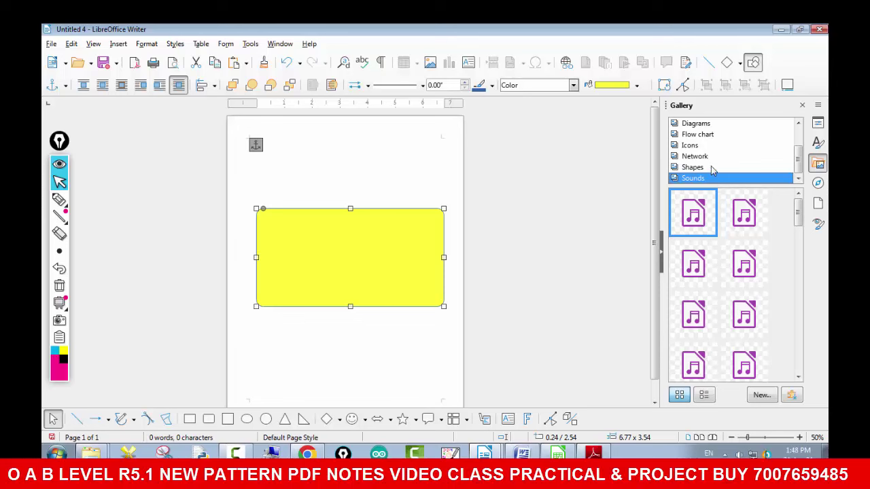
click(714, 168)
click(712, 158)
click(711, 146)
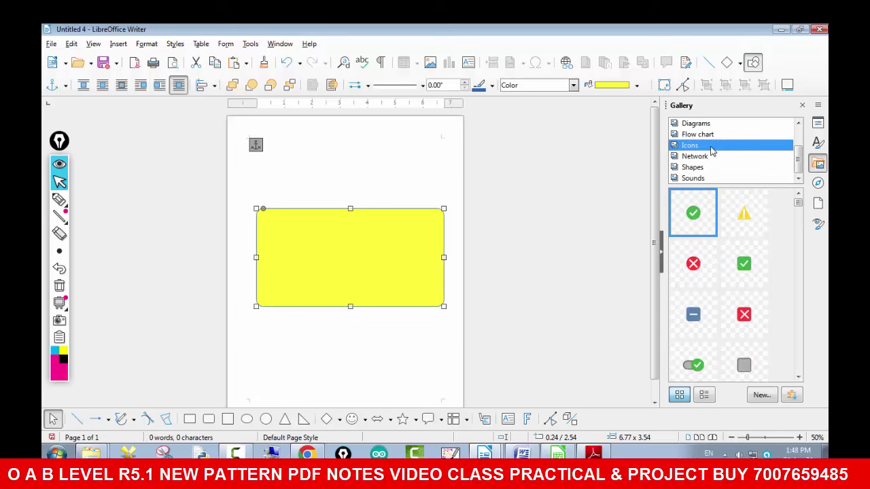
click(708, 157)
drag(798, 212, 800, 272)
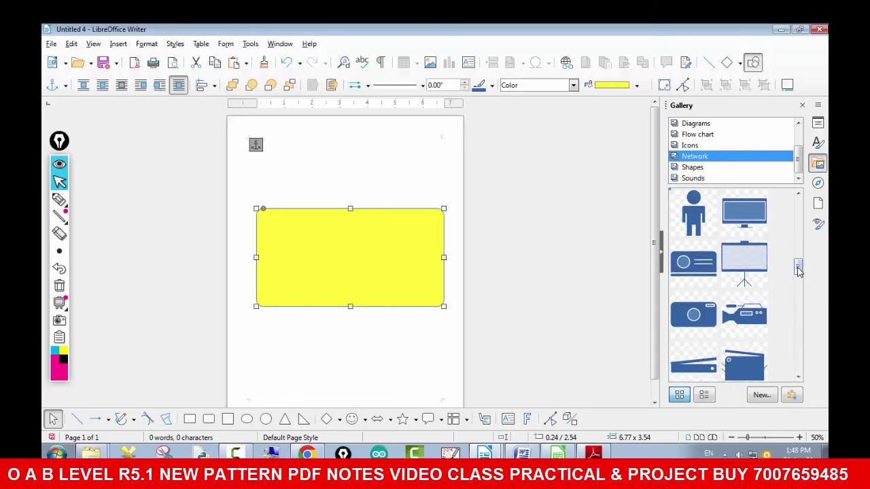
click(740, 221)
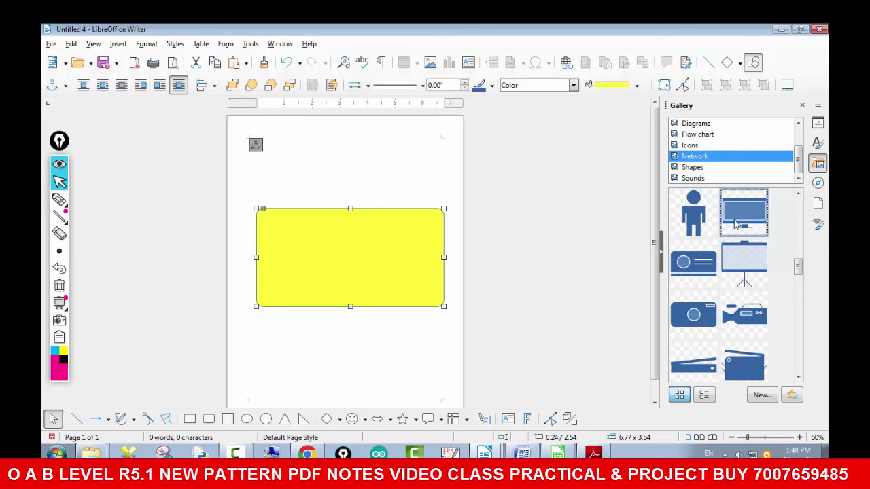
drag(735, 224, 504, 264)
- Drop the monitor onto the card and place it at the top-right corner
drag(428, 272, 415, 262)
click(540, 265)
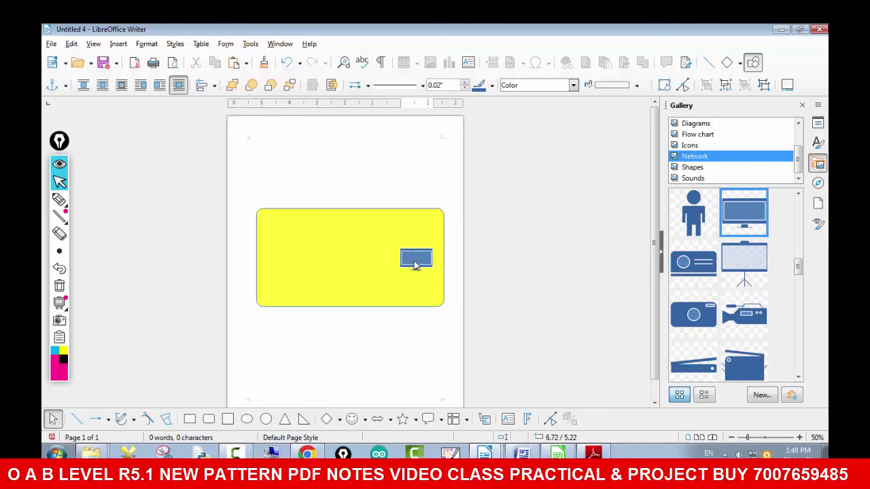
click(414, 261)
click(415, 257)
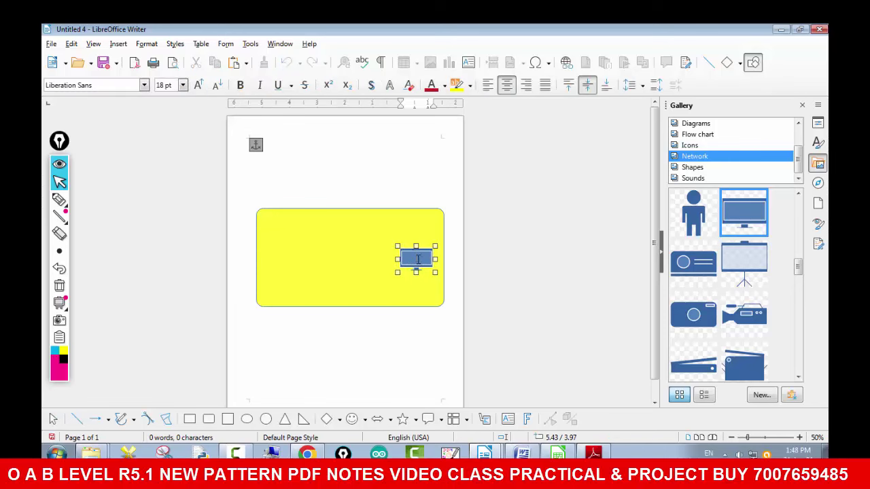
click(534, 262)
click(414, 260)
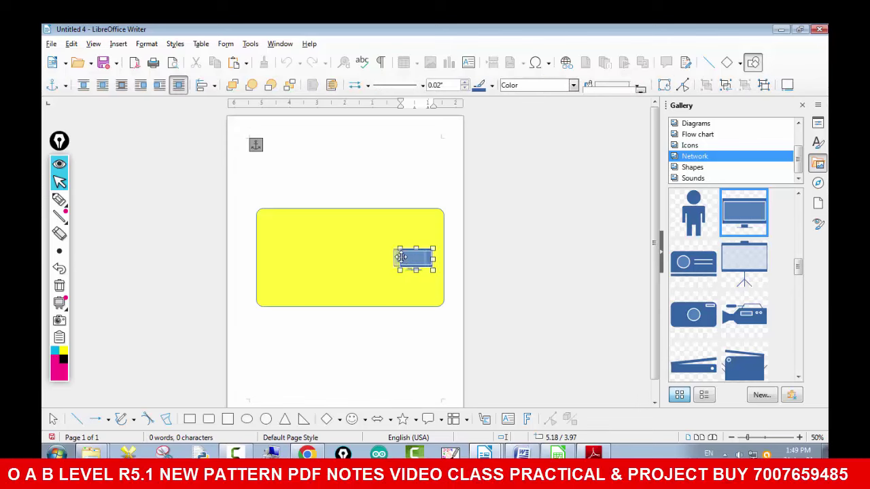
drag(401, 257, 419, 226)
click(627, 258)
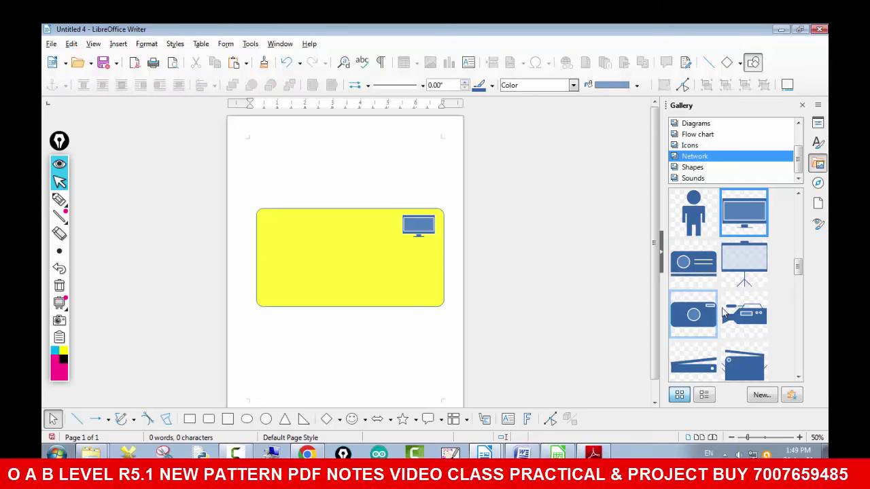
- Drag the cell-phone picture onto the card's bottom-right corner
click(798, 194)
click(798, 195)
click(799, 194)
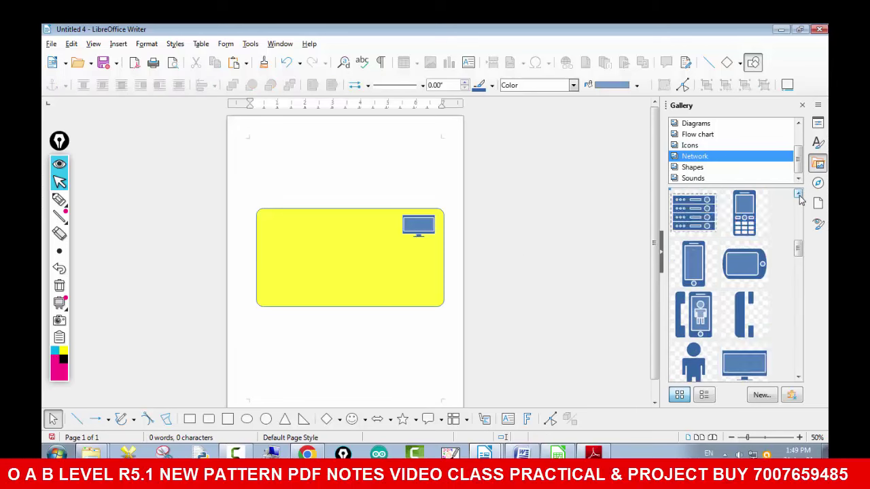
drag(742, 218, 410, 291)
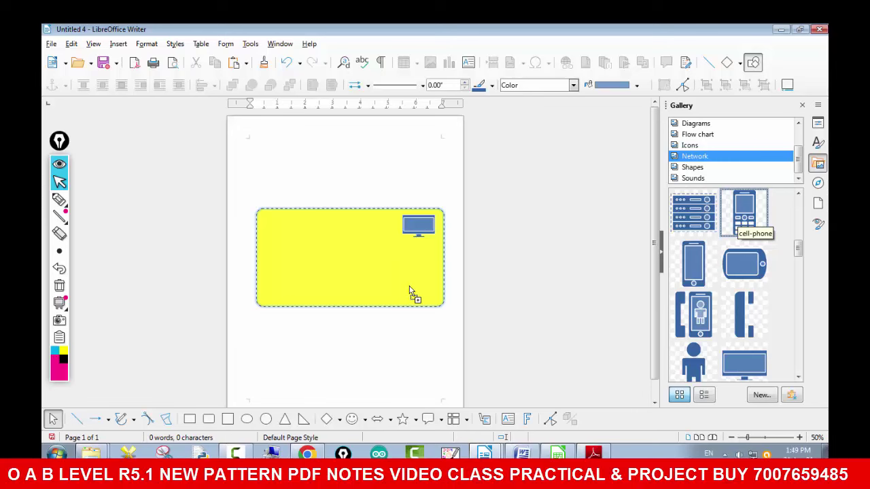
mouse_move(308, 290)
mouse_down()
mouse_move(286, 296)
mouse_move(415, 290)
mouse_up()
click(470, 301)
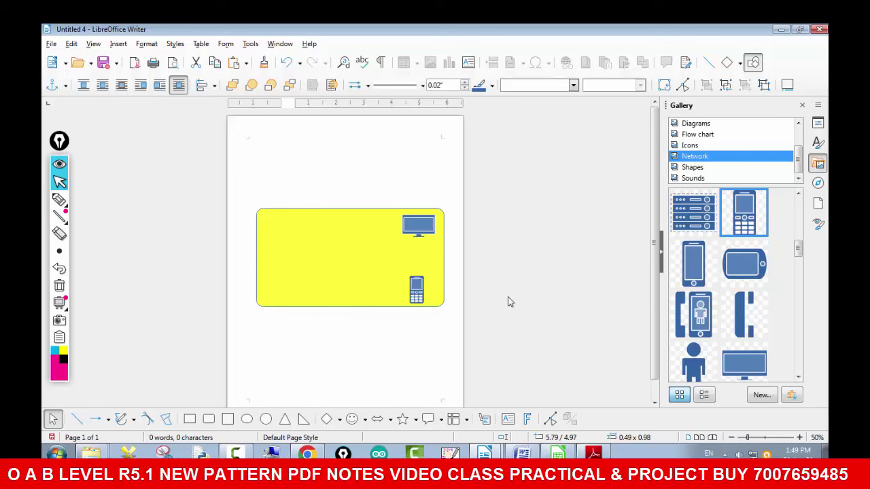
click(317, 216)
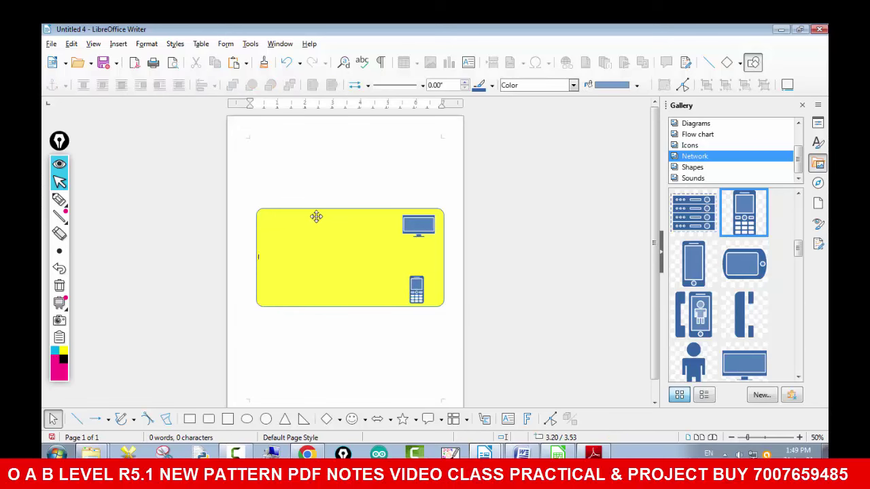
- Type the title 'GAMING PC HUB' inside the yellow card, left of the phone
right_click(306, 225)
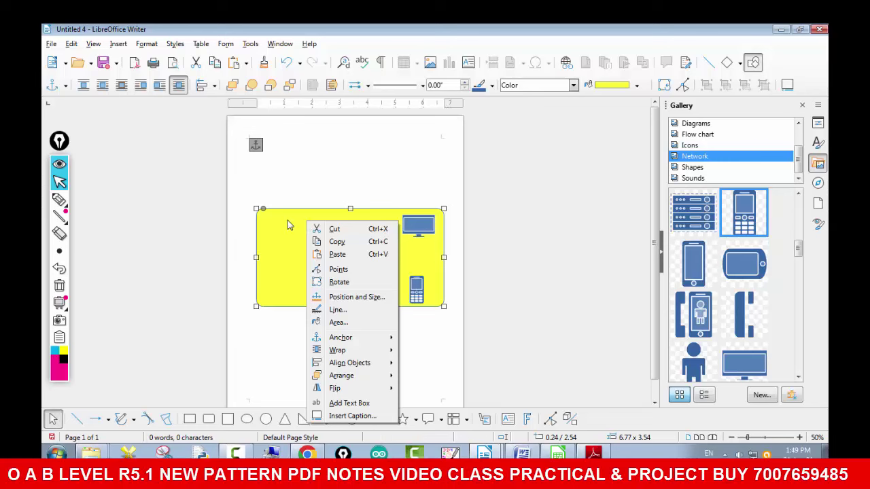
click(288, 220)
click(286, 219)
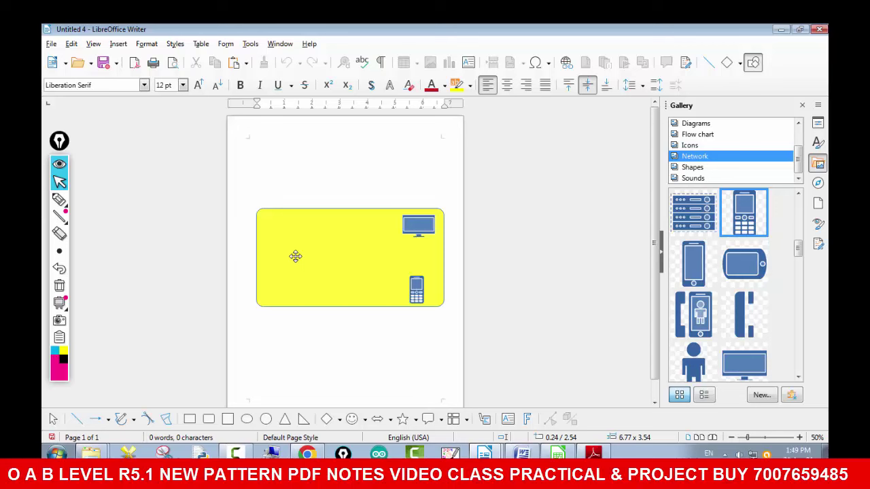
text(a)
scroll(809, 439, up, 4)
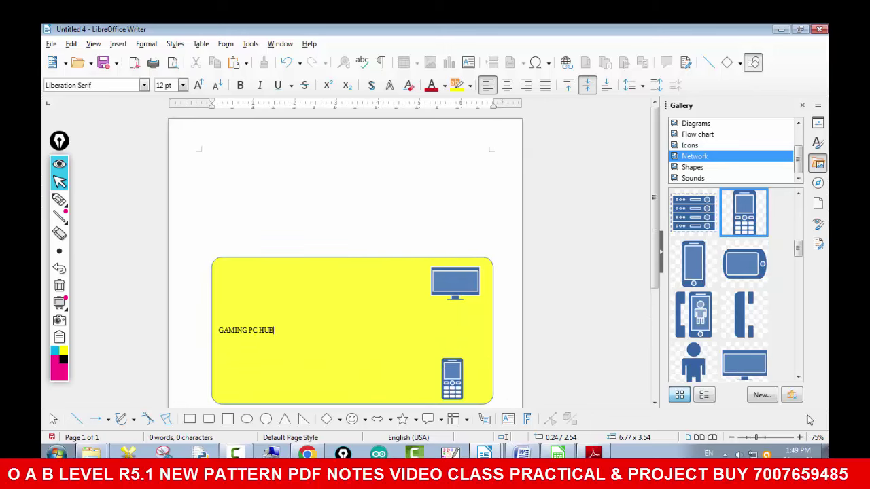
scroll(377, 245, down, 3)
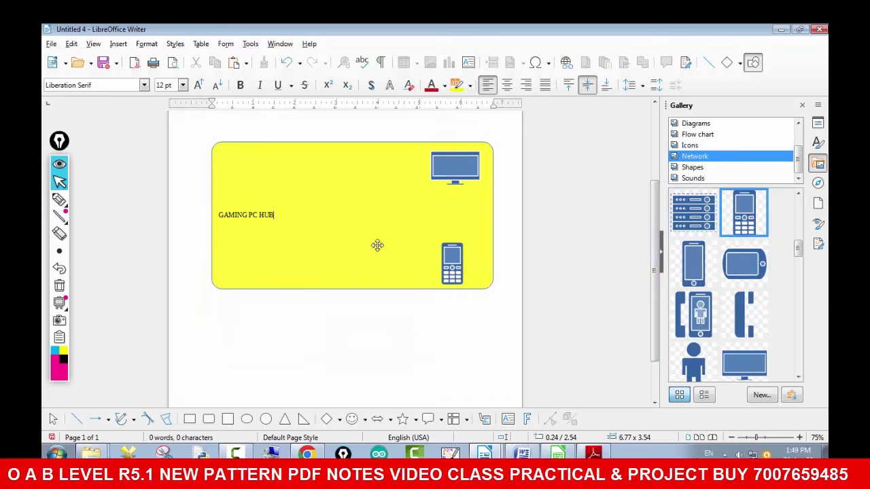
- Make the GAMING PC HUB title bold, italic, shadowed and 20 pt
drag(272, 215, 218, 214)
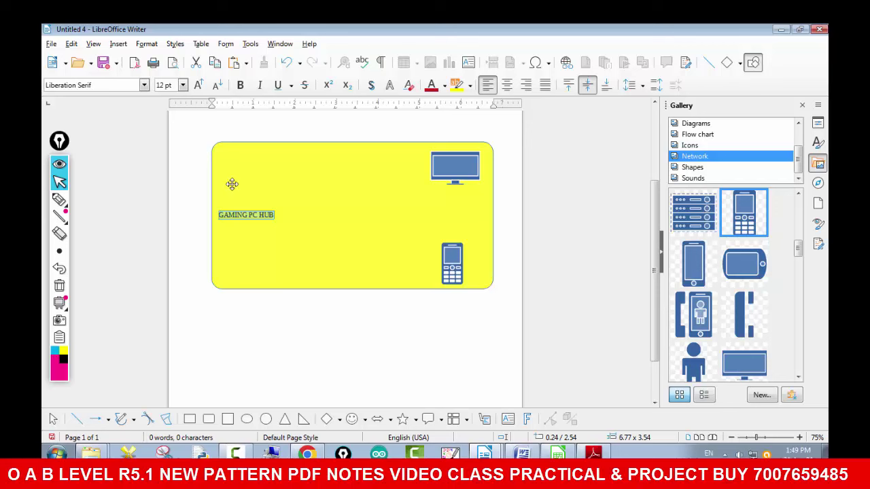
click(240, 85)
click(259, 85)
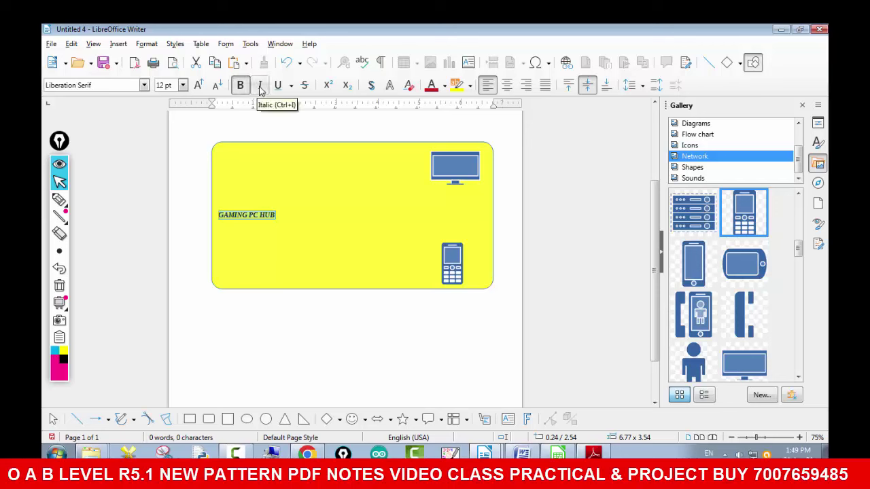
click(371, 85)
click(199, 85)
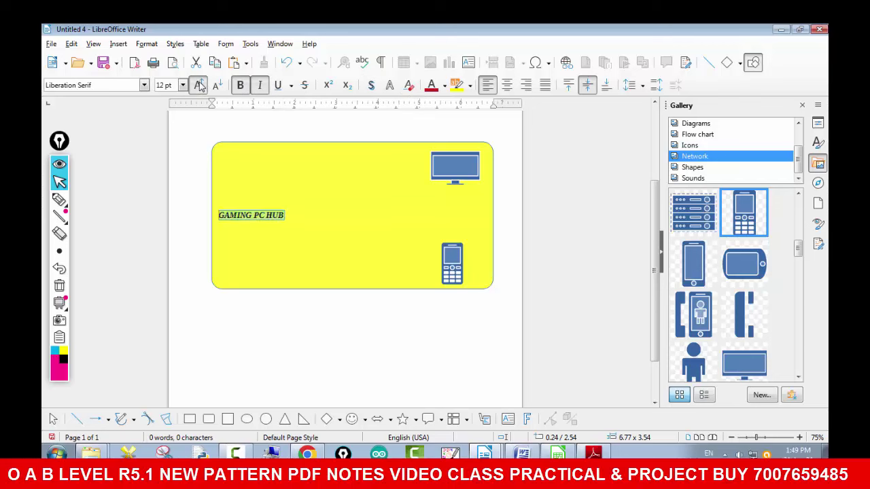
click(199, 85)
click(199, 85)
- Add blank lines to raise the title and move the card higher up the page
click(221, 218)
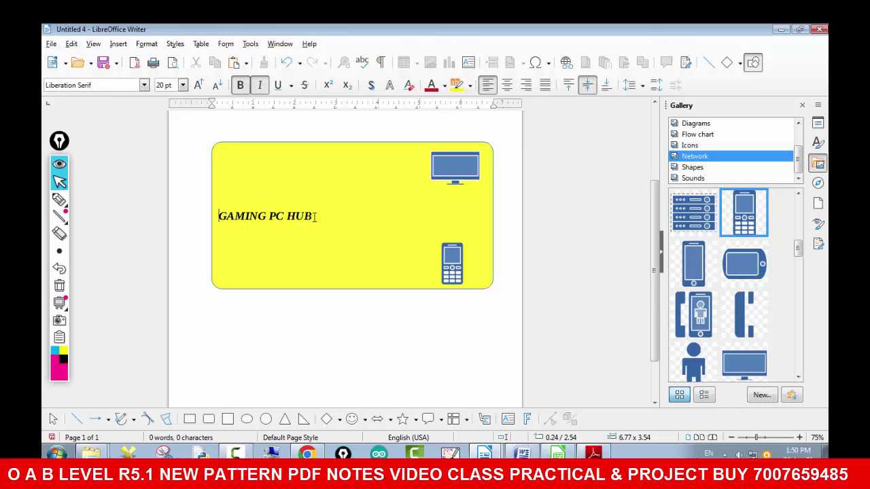
key(Return)
key(Return)
key(Return)
key(Return)
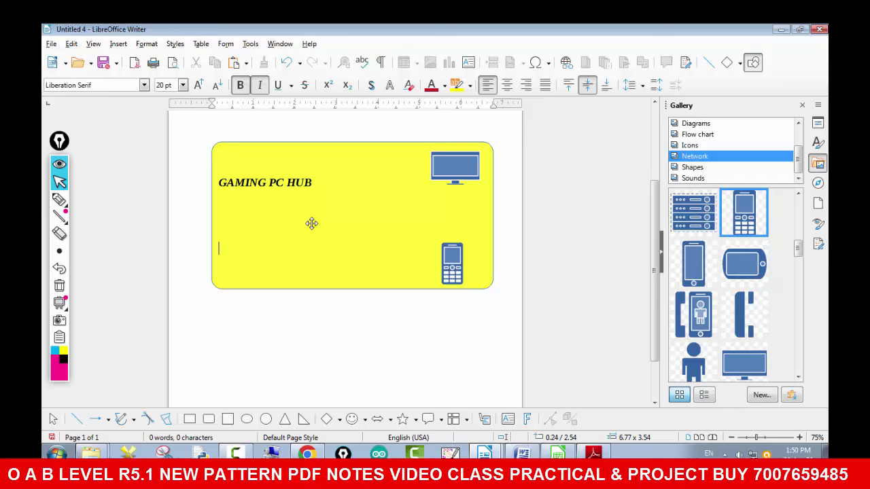
click(315, 183)
key(Return)
key(Return)
key(Return)
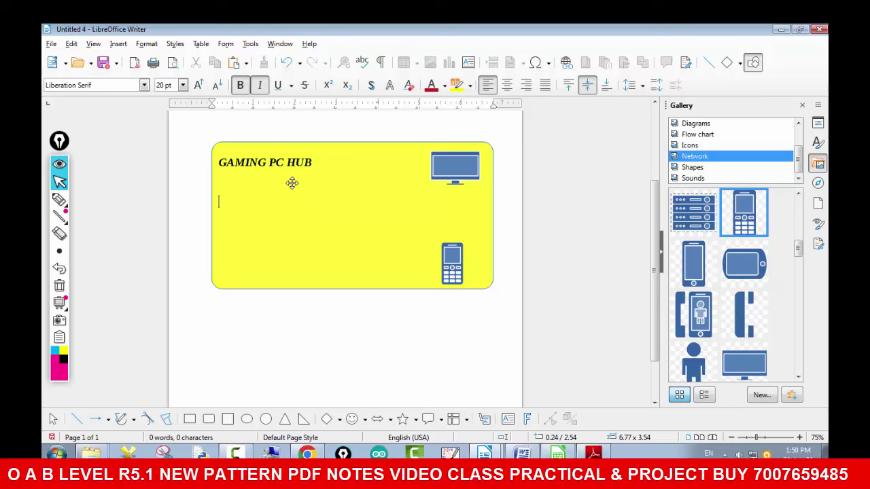
key(Escape)
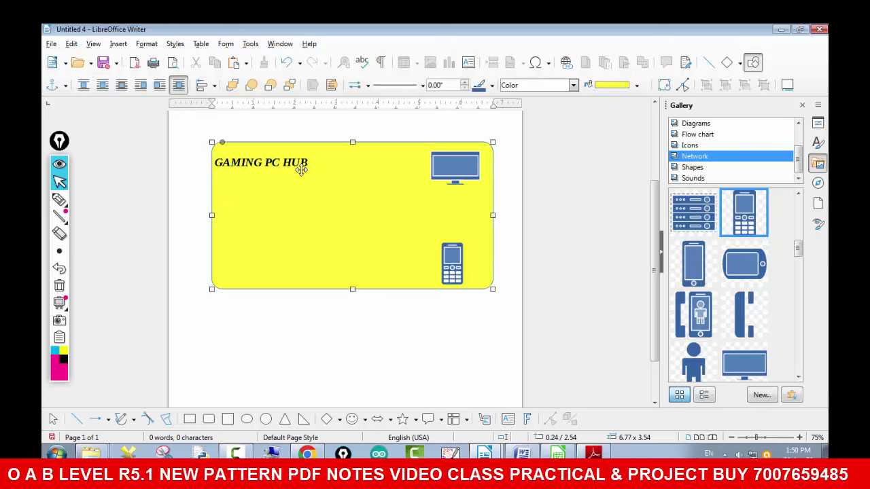
click(184, 246)
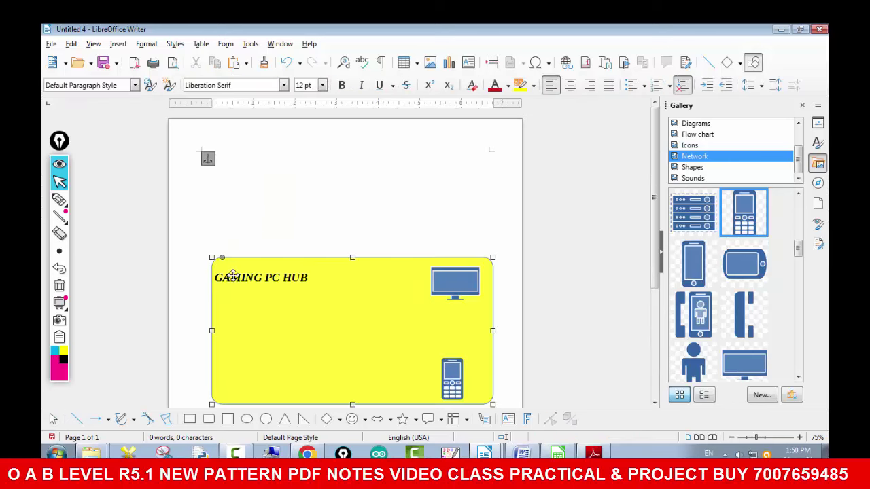
drag(288, 278, 288, 209)
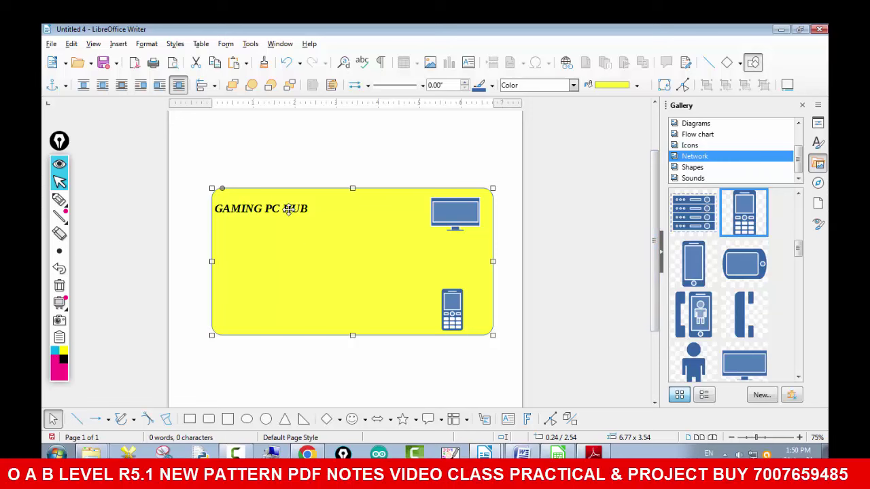
key(Escape)
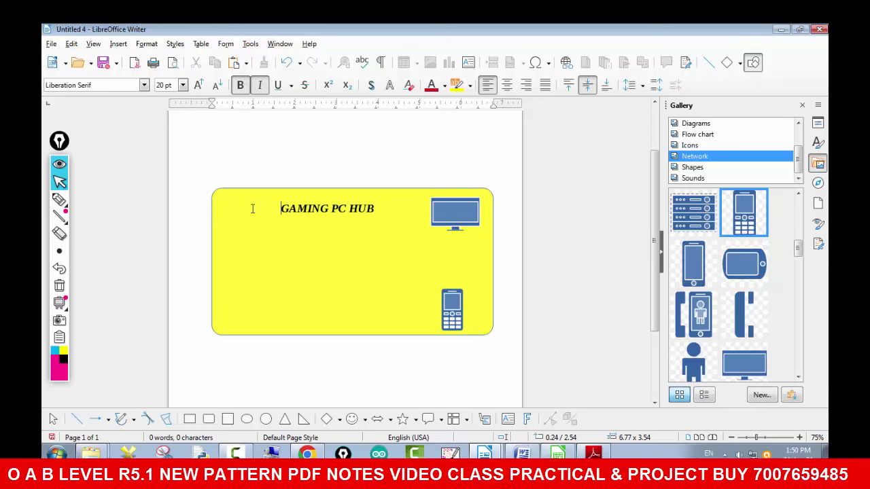
- Give the GAMING PC HUB title a black highlight and white font colour
drag(390, 209, 278, 209)
click(469, 85)
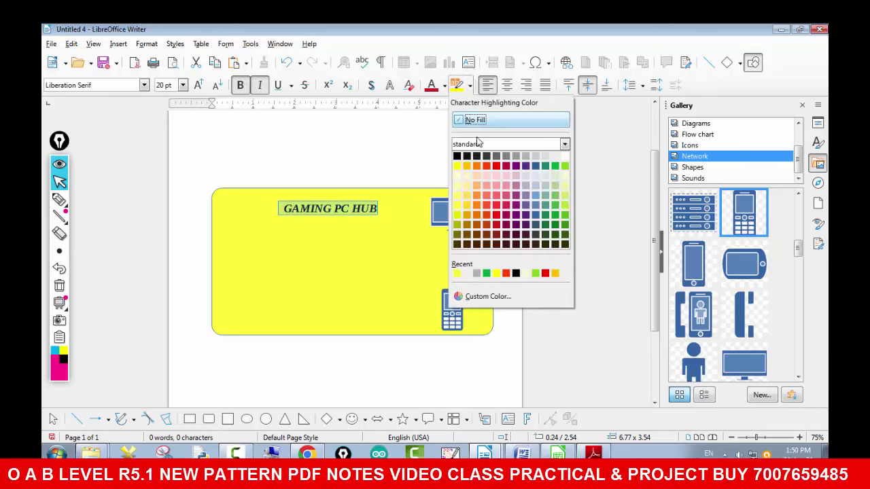
click(458, 162)
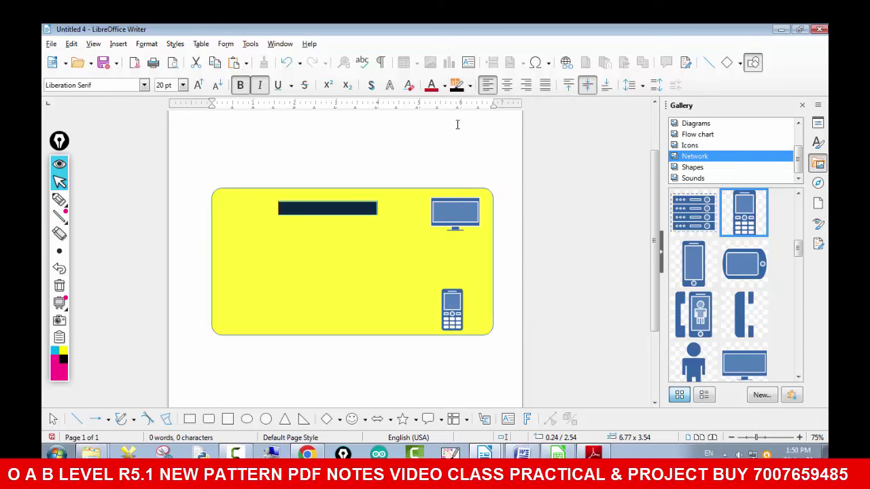
click(443, 86)
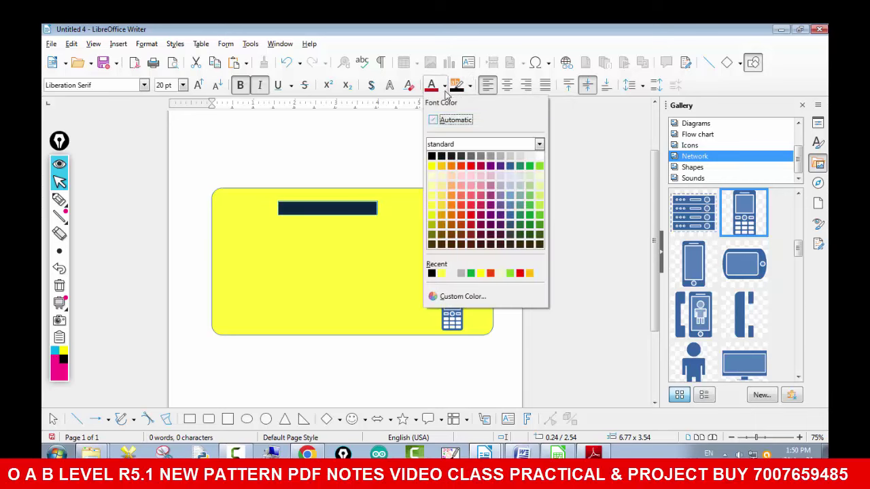
click(540, 157)
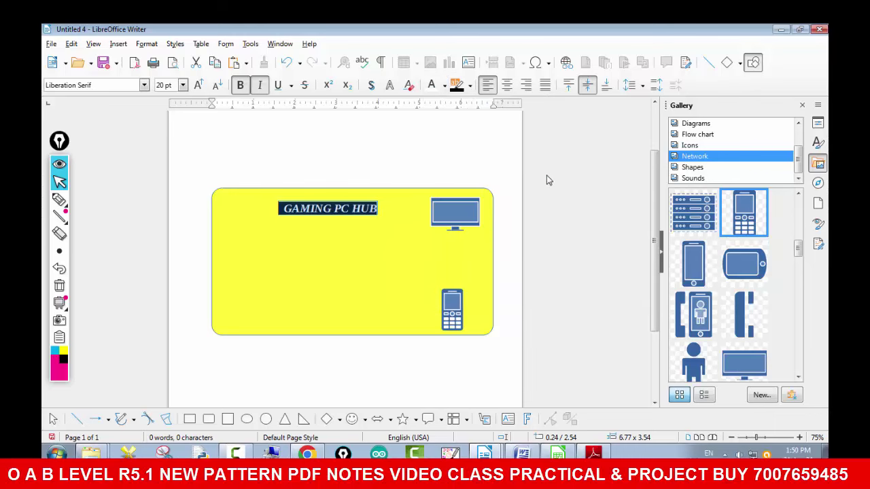
- Remove italic from the title and enlarge it two font-size steps past 22 pt
click(290, 208)
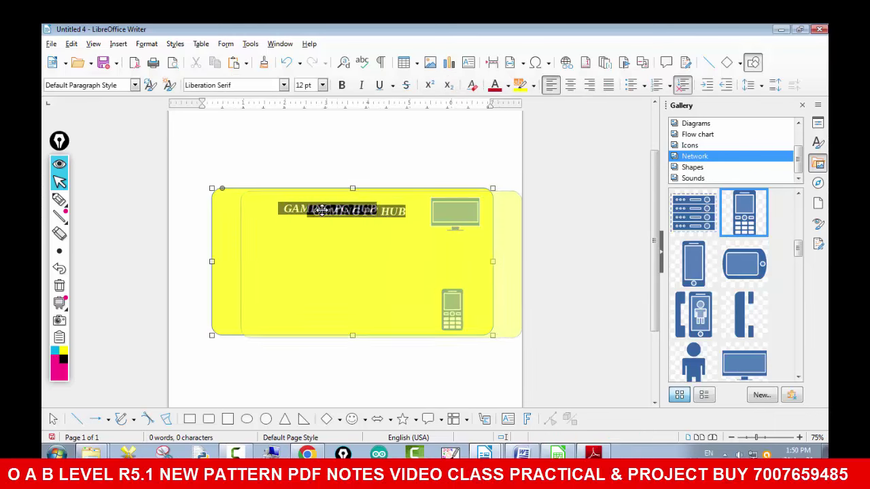
click(371, 209)
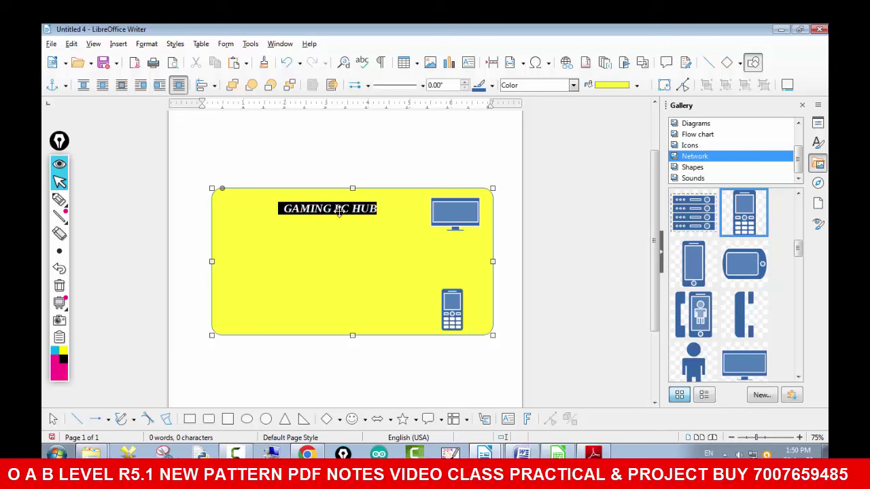
click(307, 208)
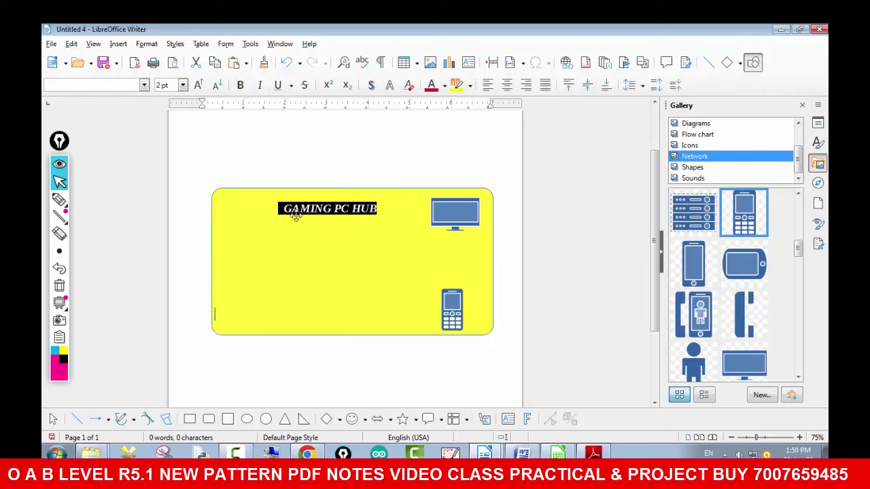
double_click(307, 208)
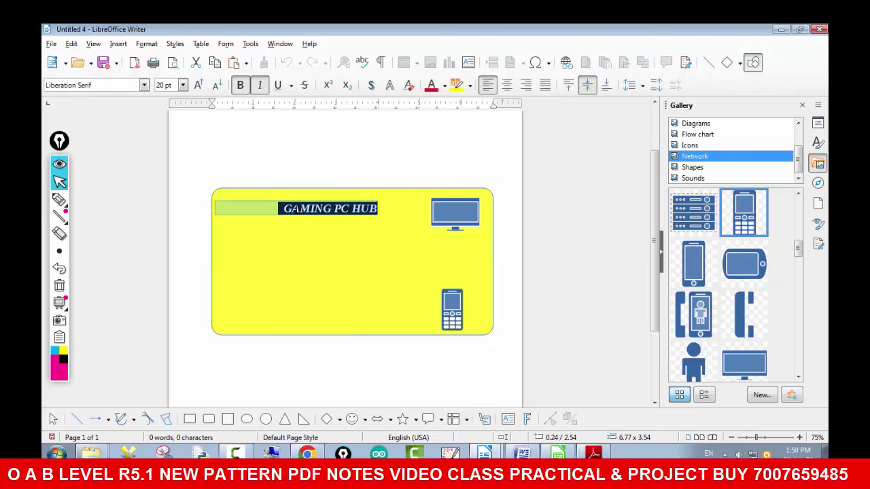
drag(282, 209, 379, 214)
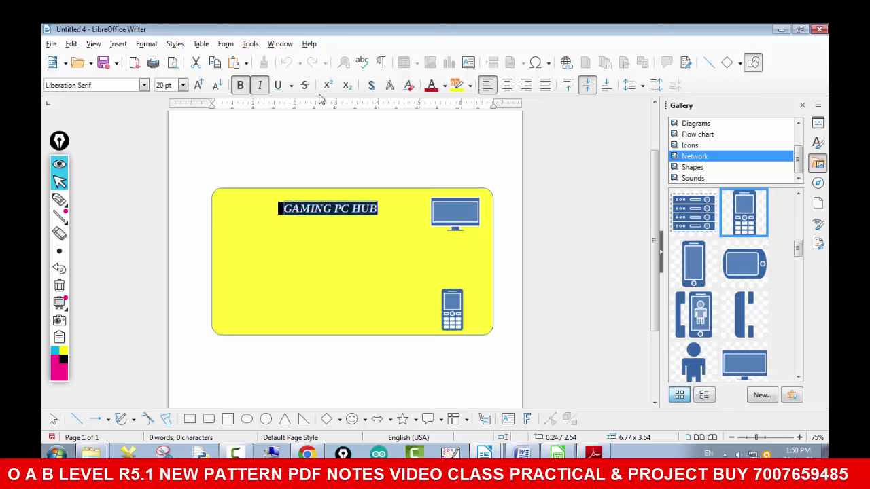
click(260, 85)
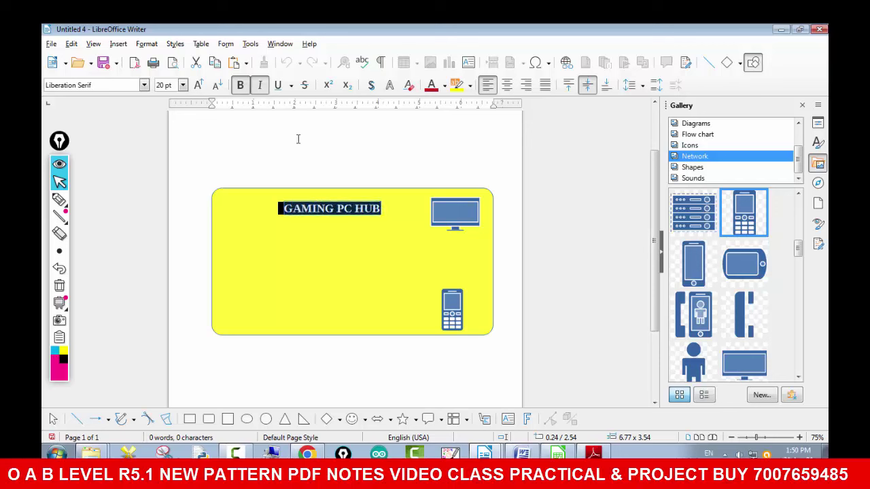
click(198, 87)
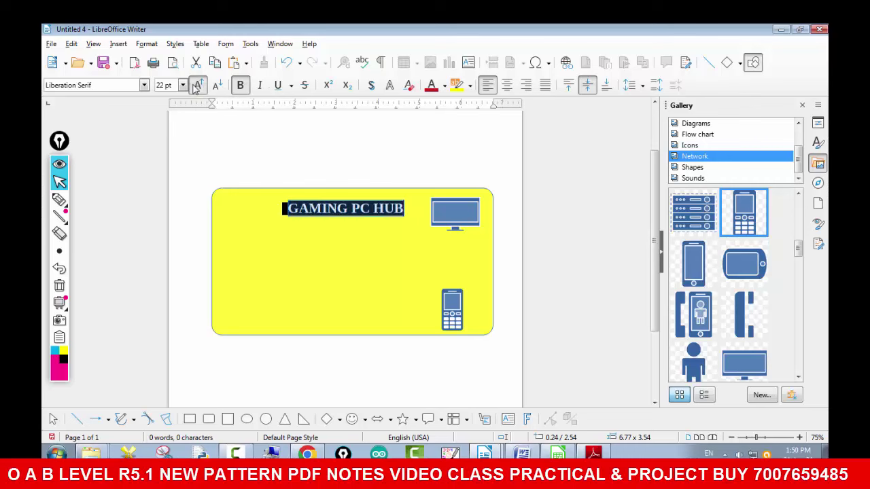
click(198, 87)
- Delete the stray space before the title and deselect the yellow card
click(564, 248)
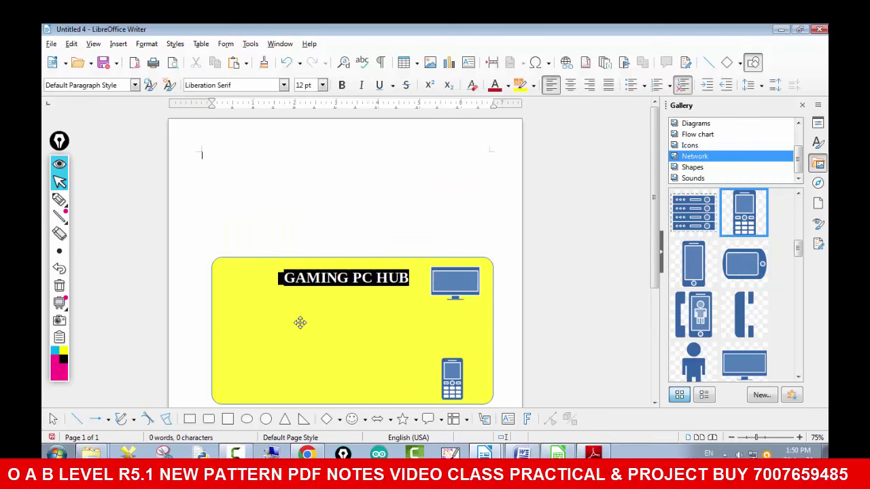
click(301, 322)
click(286, 278)
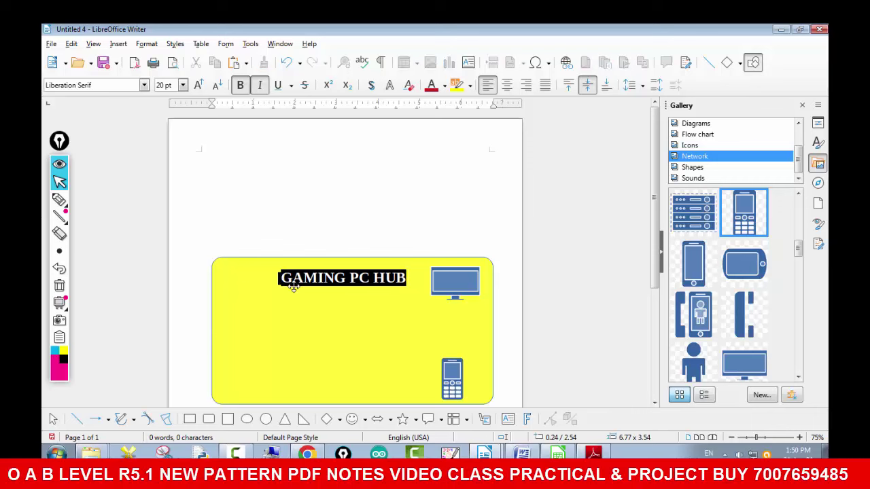
key(Delete)
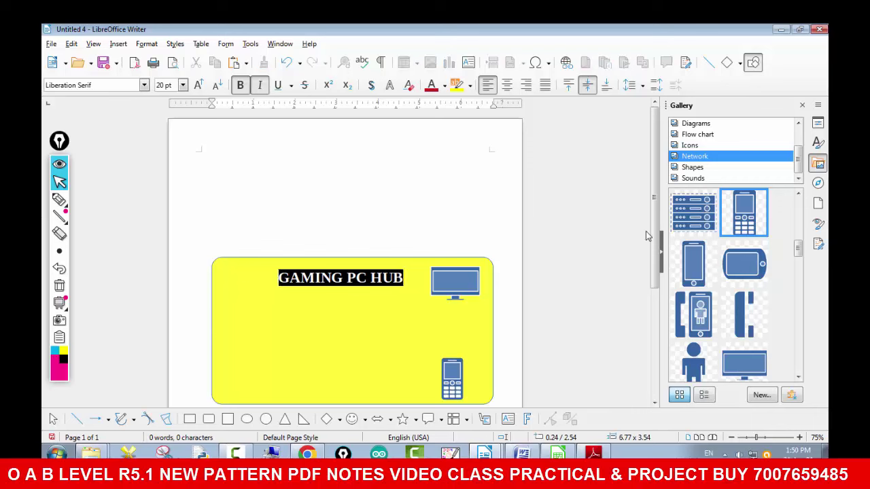
scroll(262, 278, down, 2)
click(263, 269)
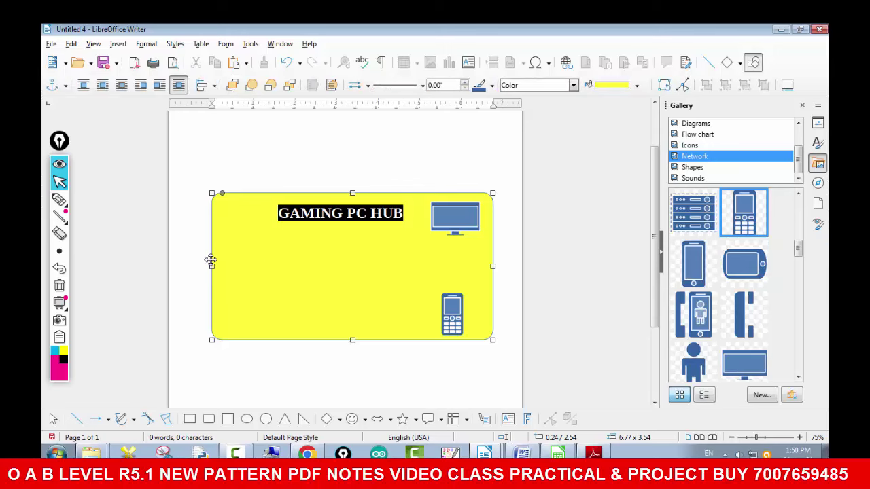
scroll(214, 260, up, 2)
click(635, 256)
scroll(587, 304, down, 2)
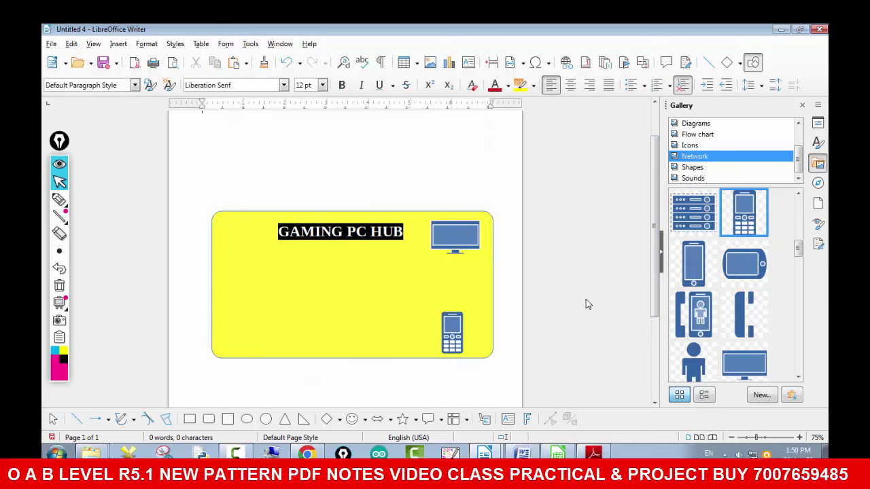
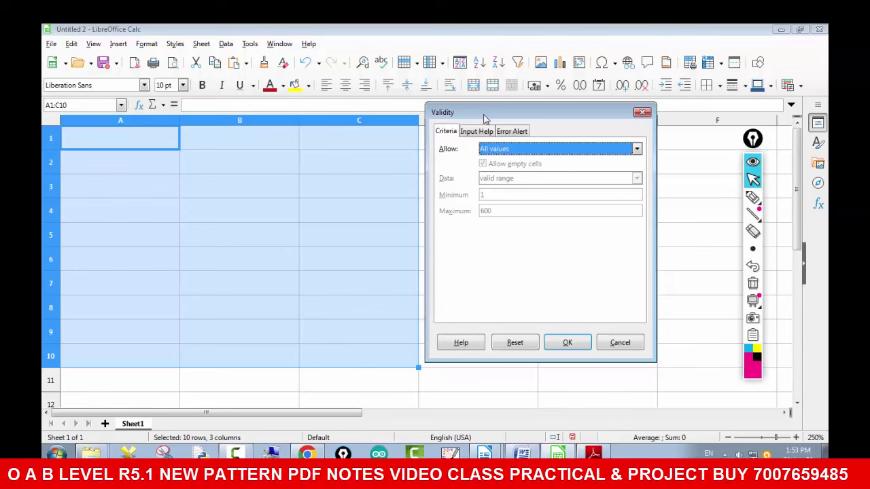
- Allow only whole numbers in a valid range with minimum 1 and maximum 1000
drag(485, 119, 510, 119)
click(662, 150)
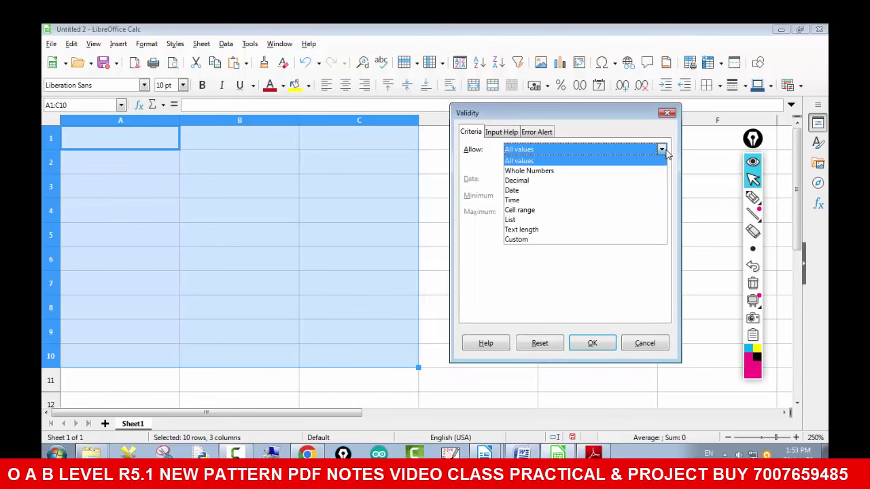
click(544, 172)
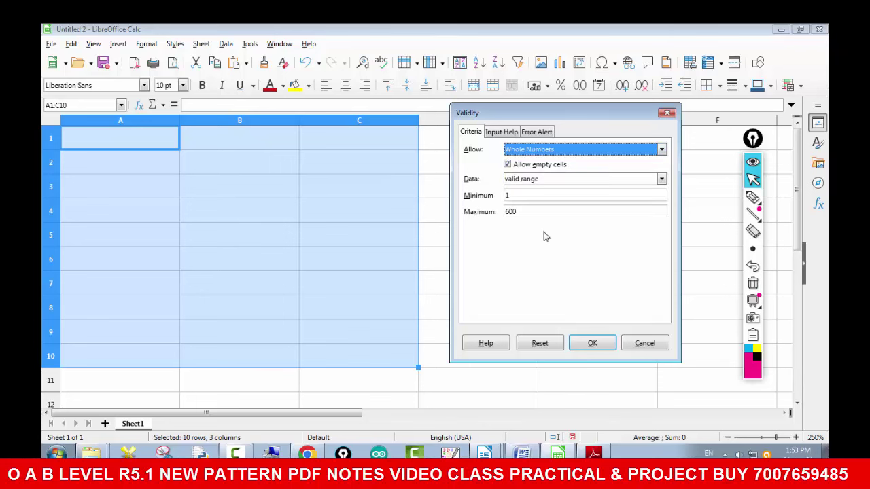
click(661, 178)
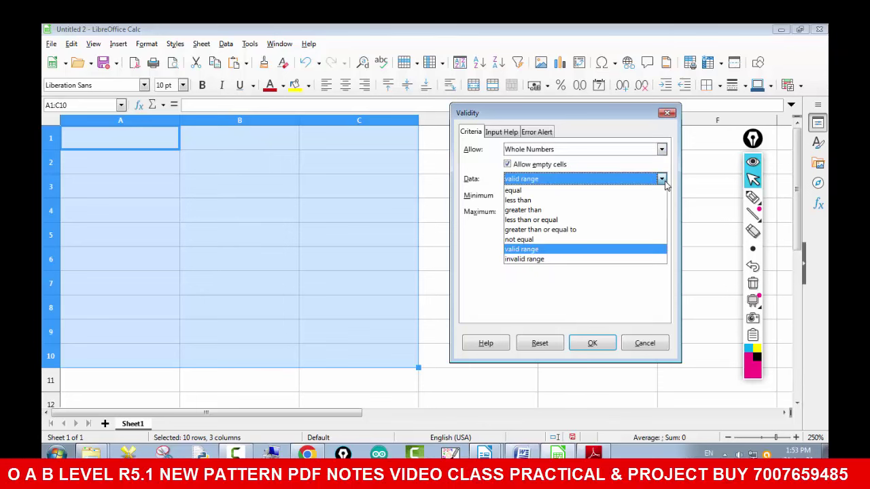
click(524, 249)
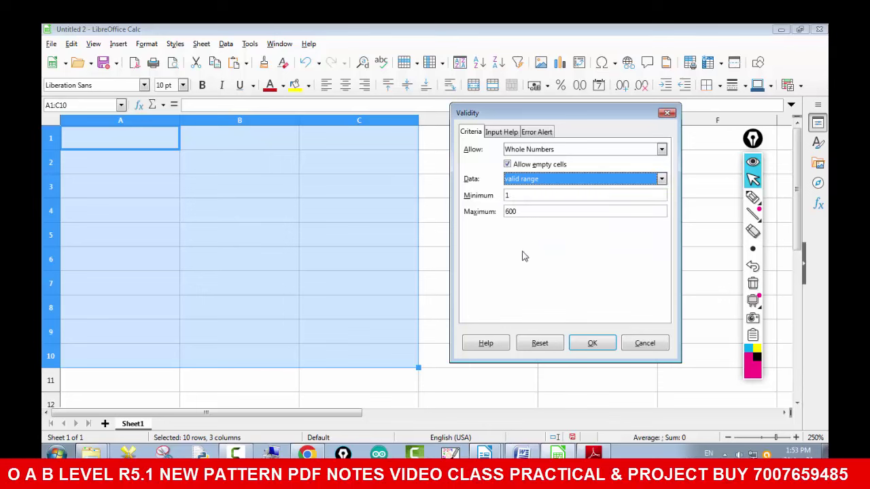
click(524, 196)
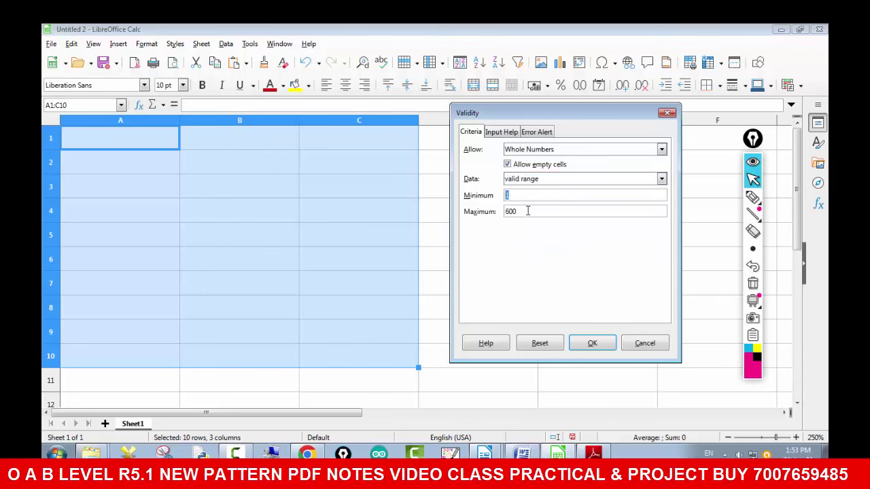
drag(527, 211, 498, 211)
text(1000)
- Copy the help sentence 'Enter any number between 1 to 1000' from the Word task sheet
click(500, 133)
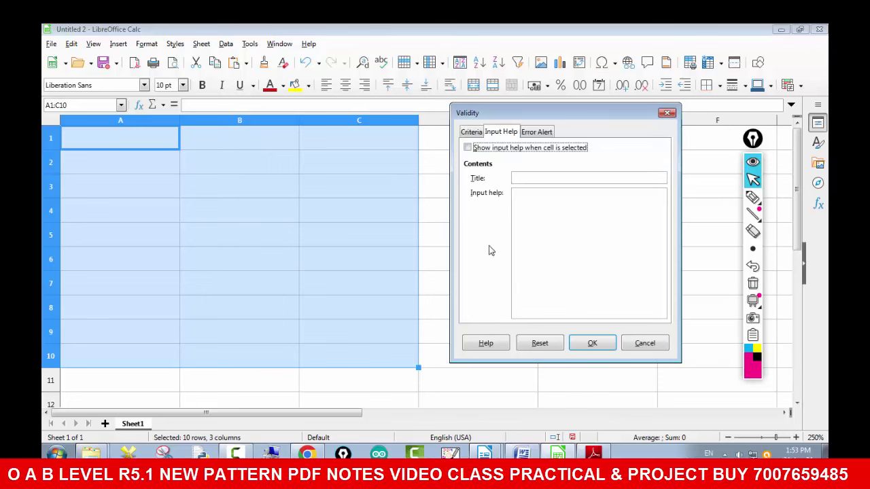
key(alt+Tab)
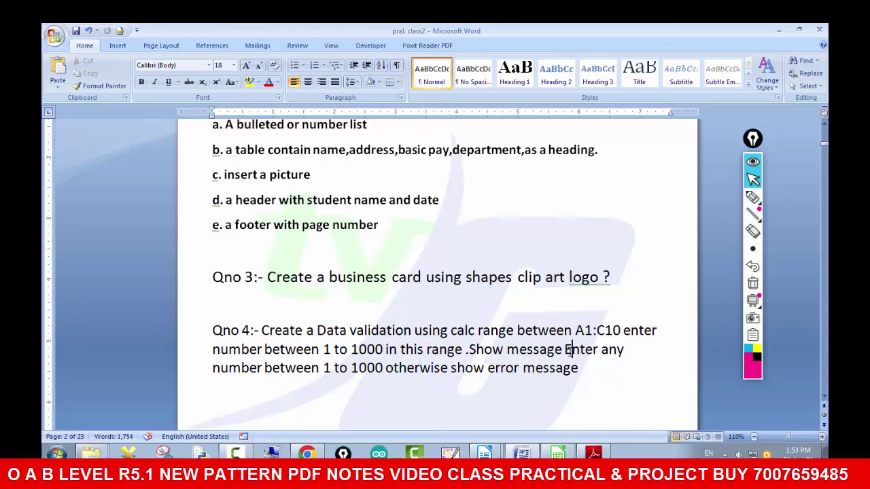
drag(565, 349, 381, 376)
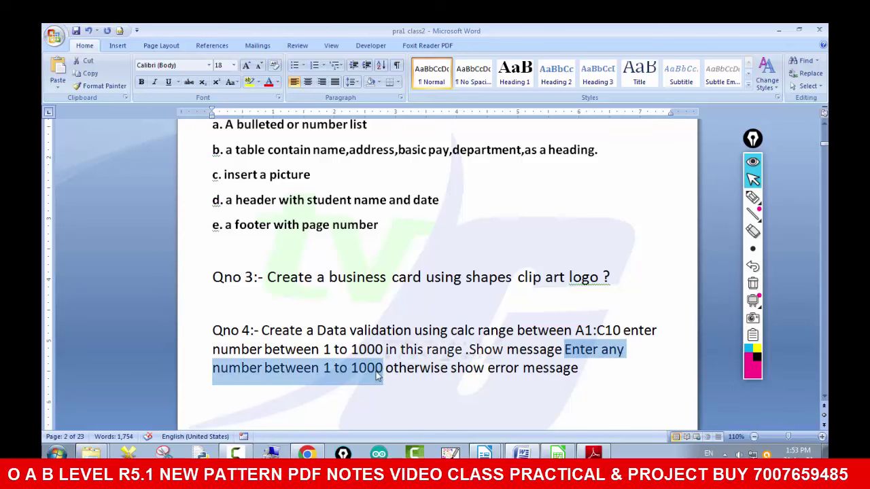
right_click(371, 375)
click(396, 229)
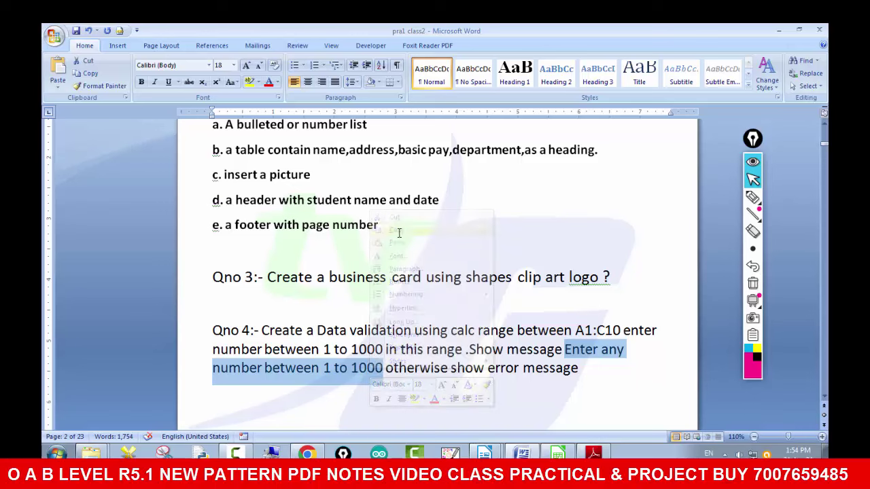
click(556, 452)
- Paste 'Enter any number between 1 to 1000' as input help, add error message PLEASE ENTER VALID NO, and apply
right_click(536, 204)
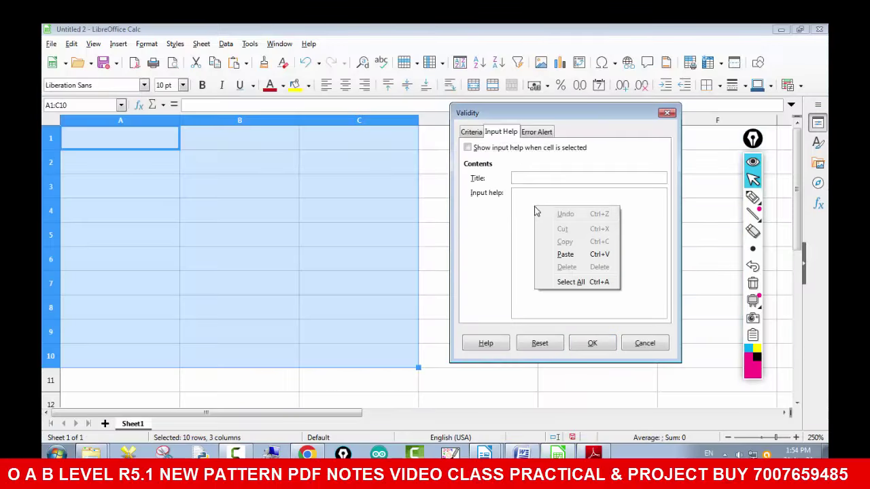
click(550, 252)
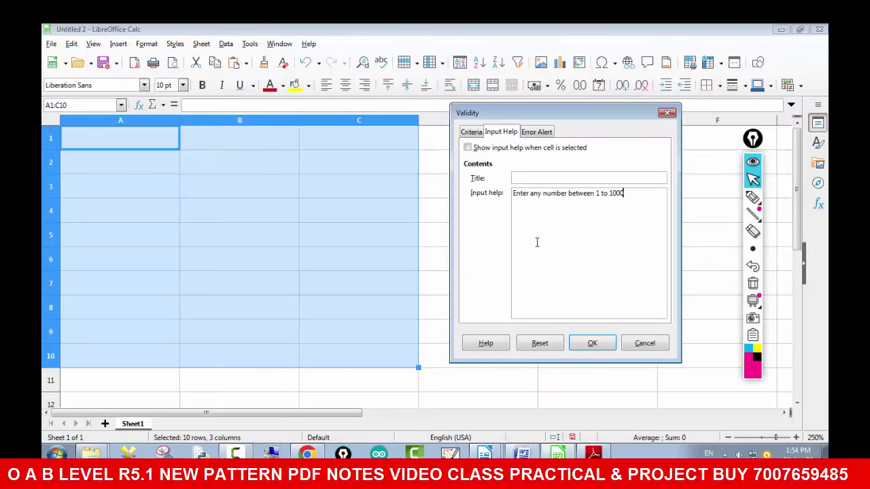
click(531, 132)
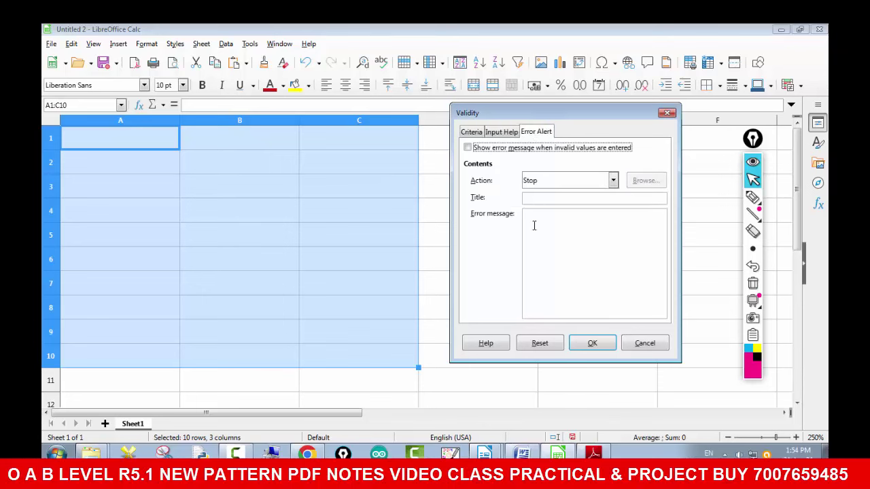
click(535, 226)
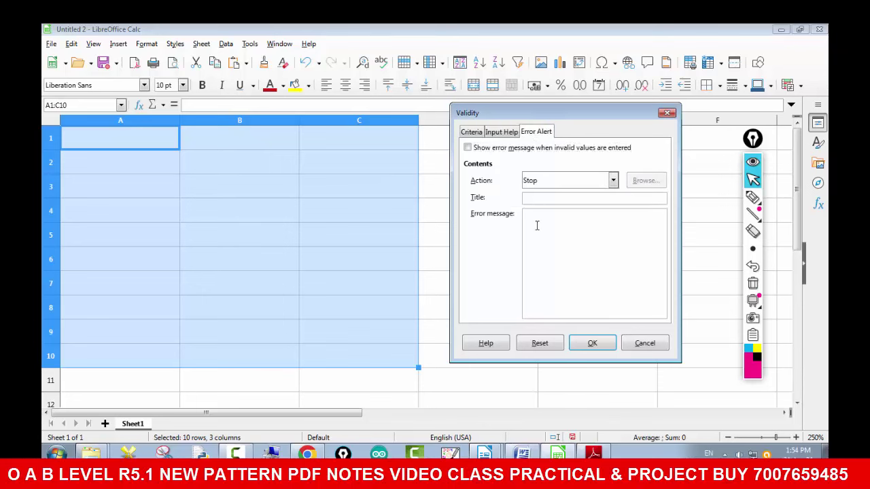
text(plEASE ENTER VALID NO)
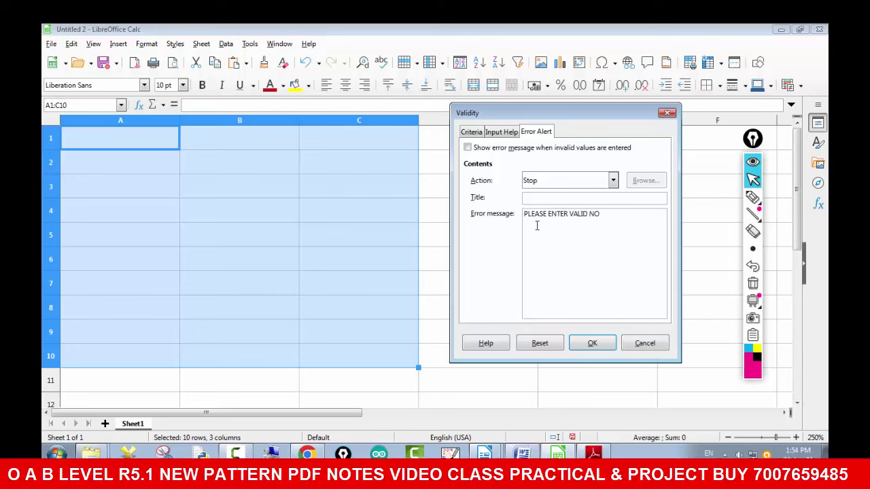
click(591, 343)
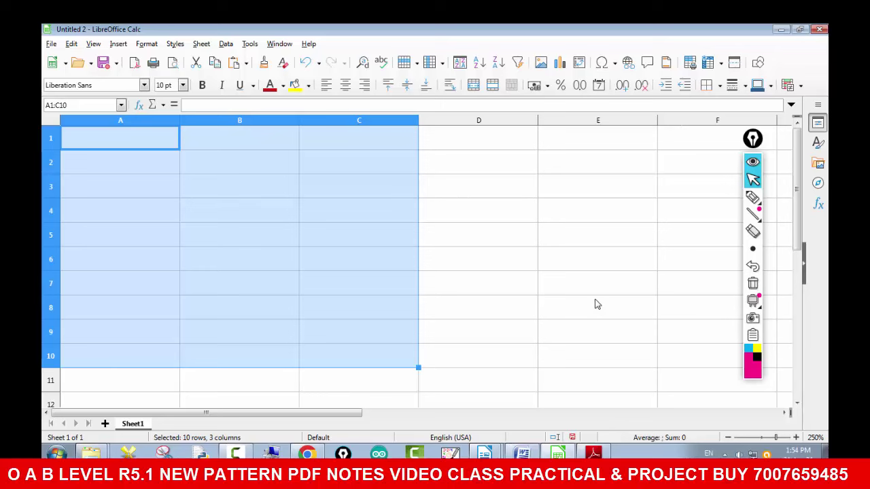
click(595, 305)
click(163, 148)
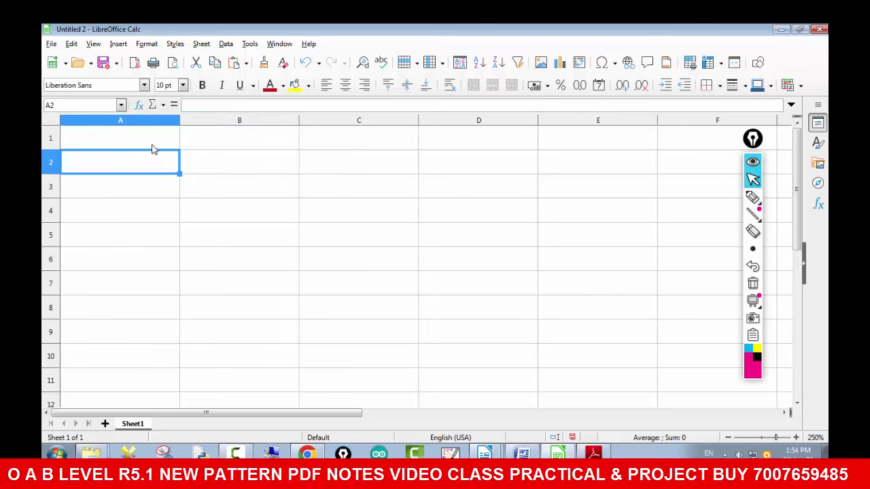
text(111)
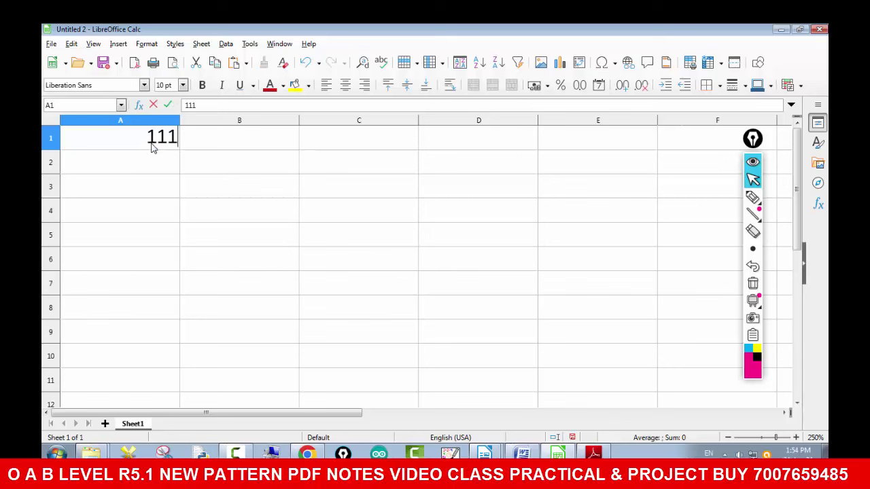
key(Return)
text(1111)
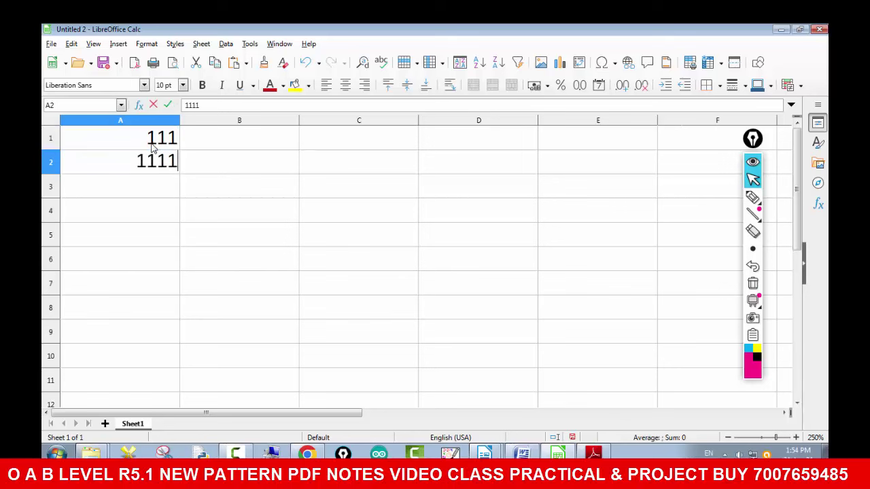
key(Return)
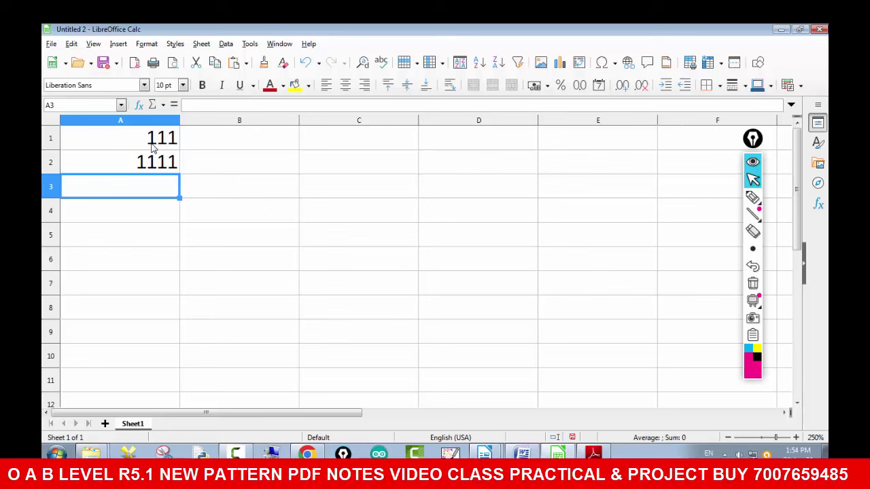
click(152, 144)
click(229, 177)
click(145, 145)
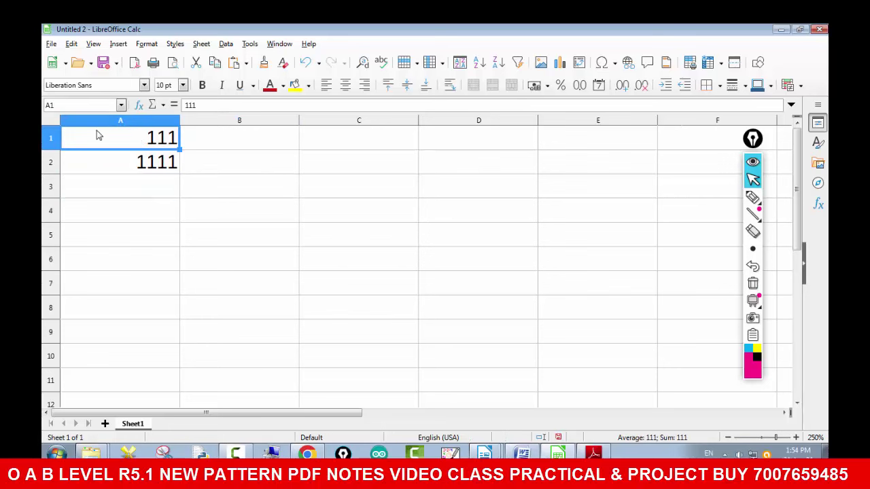
click(280, 166)
click(132, 140)
drag(132, 140, 346, 362)
key(Delete)
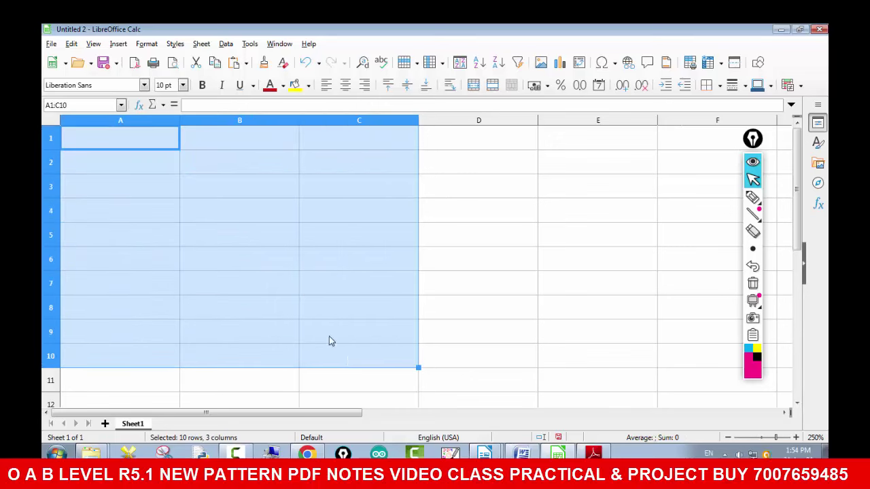
- Reopen the A1:C10 validity rule, turn off Allow empty cells, and apply it
click(225, 43)
click(249, 195)
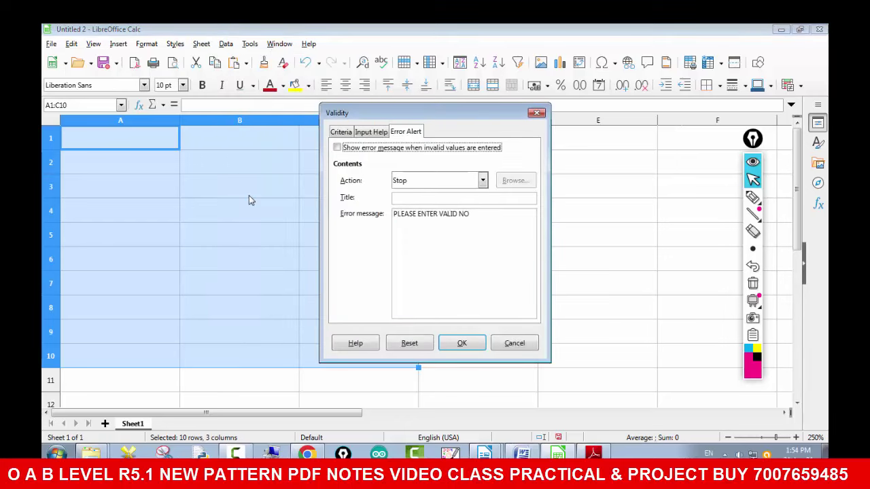
click(376, 132)
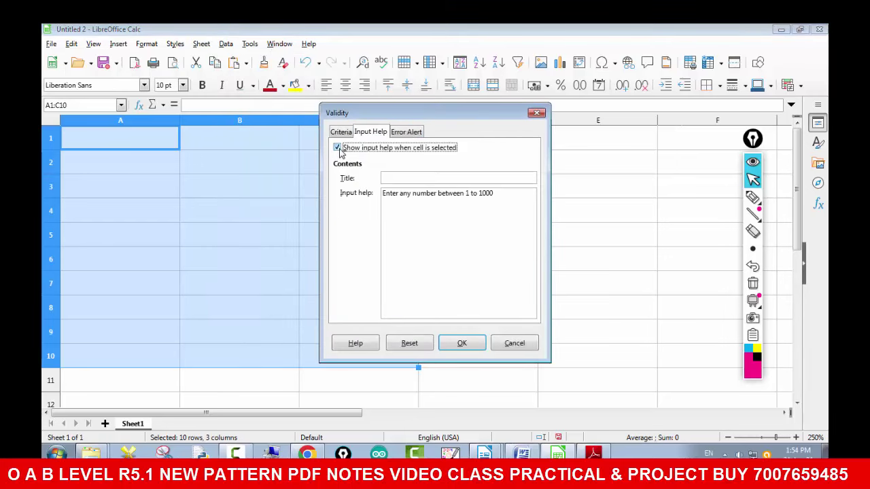
click(404, 132)
click(341, 133)
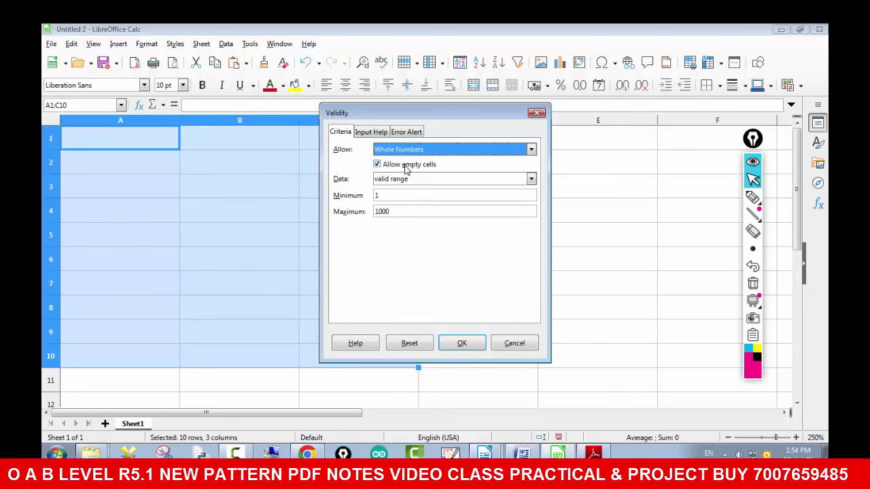
click(382, 168)
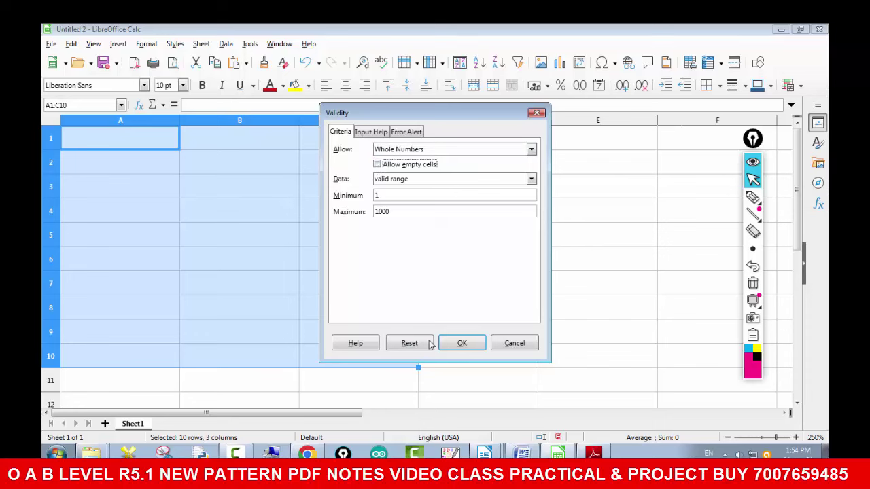
click(448, 344)
click(519, 291)
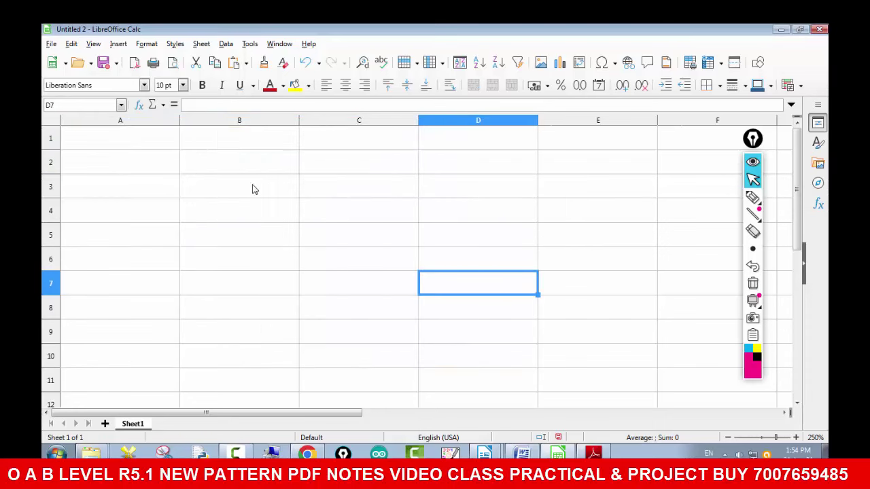
- Try 1001 in A1, dismiss the rejection alert, and enter 501 instead
click(165, 148)
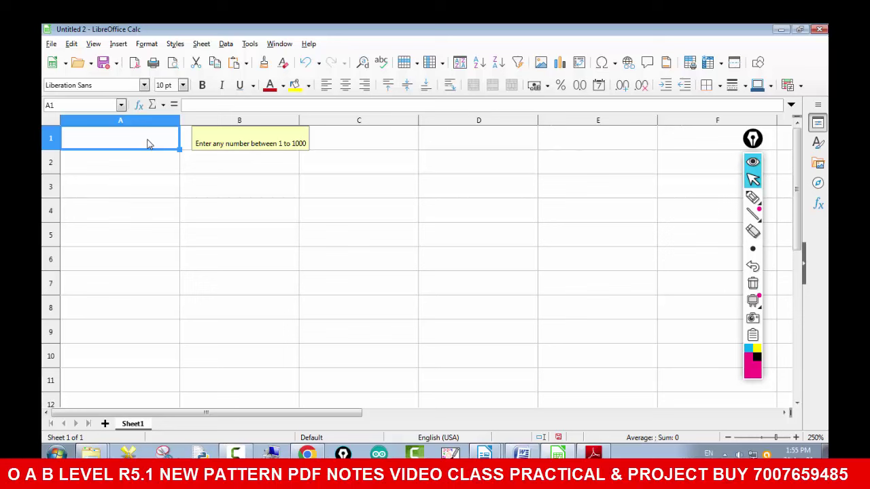
text(1001)
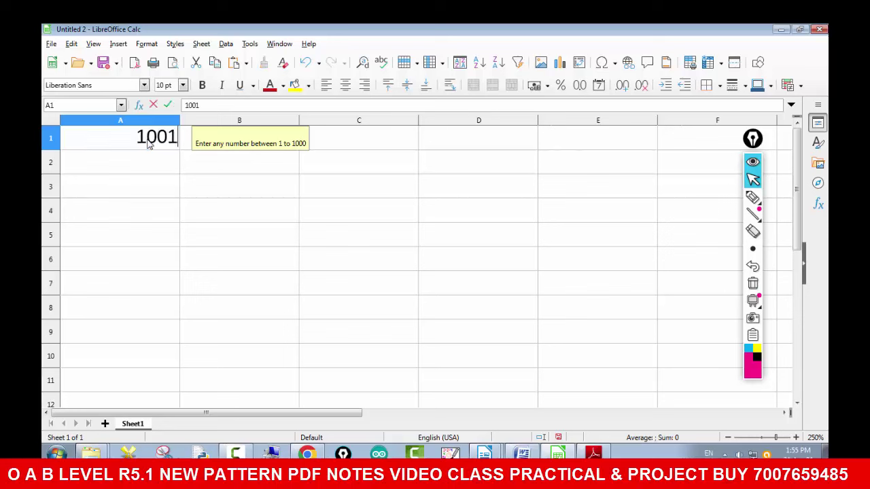
key(Return)
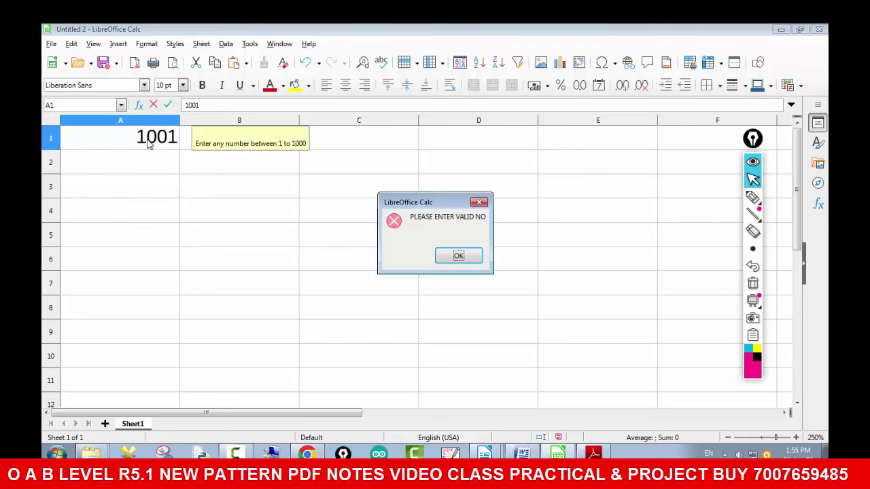
drag(411, 217, 491, 223)
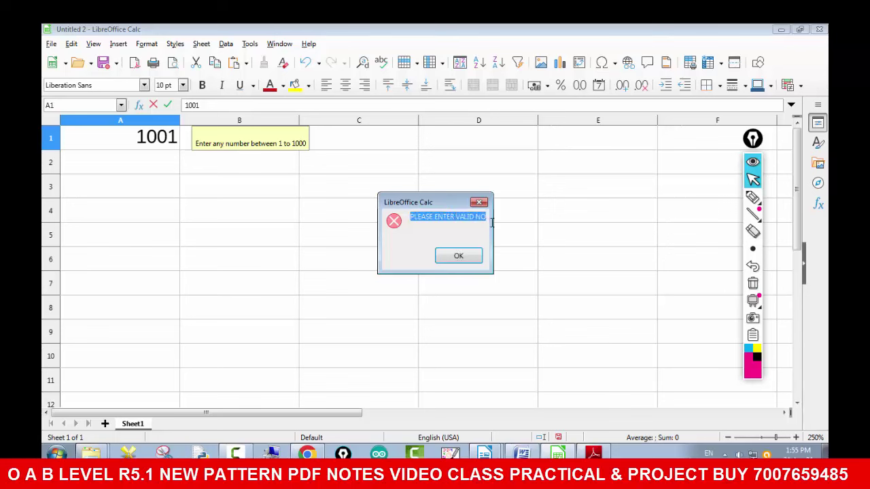
click(456, 256)
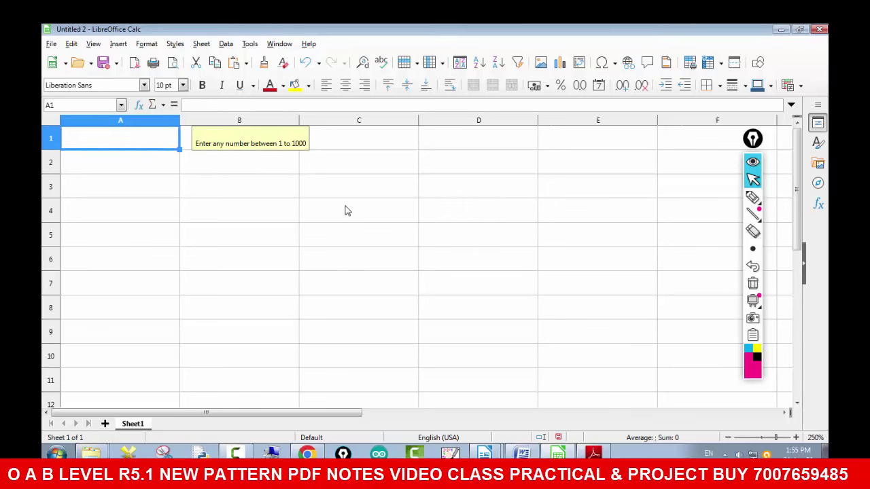
text(501)
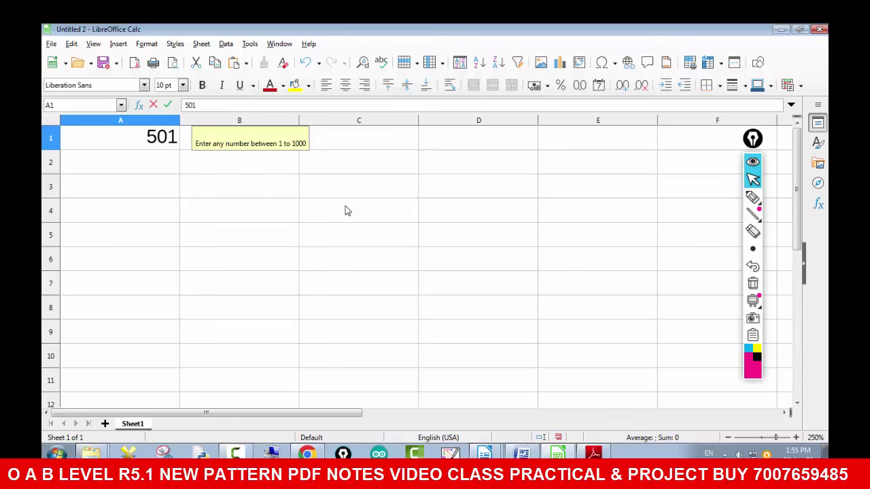
key(Return)
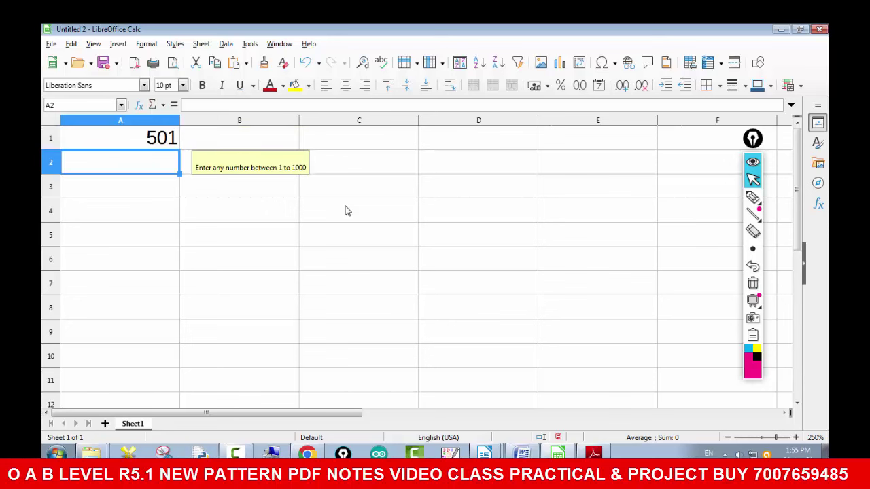
- Enter 999, 451, 254, 254, 665, 574, 3 and 45 into A2:A9
text(999)
key(Return)
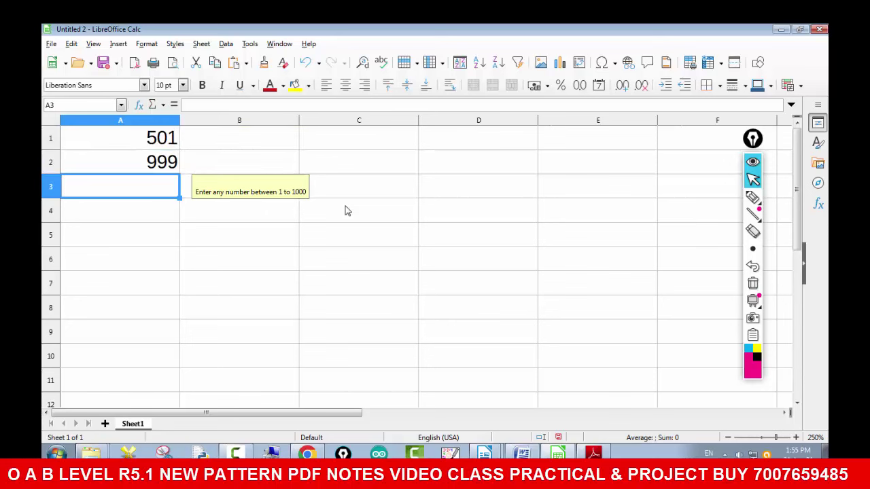
text(451)
key(Return)
text(254)
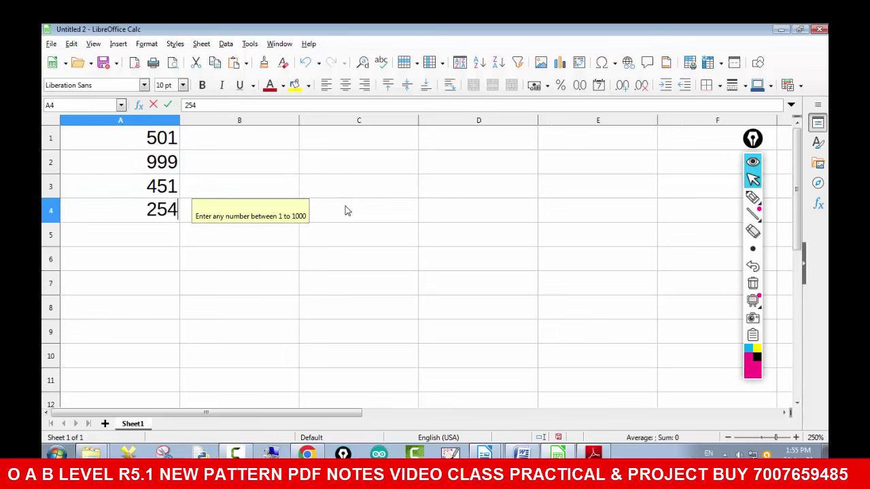
key(Return)
text(254)
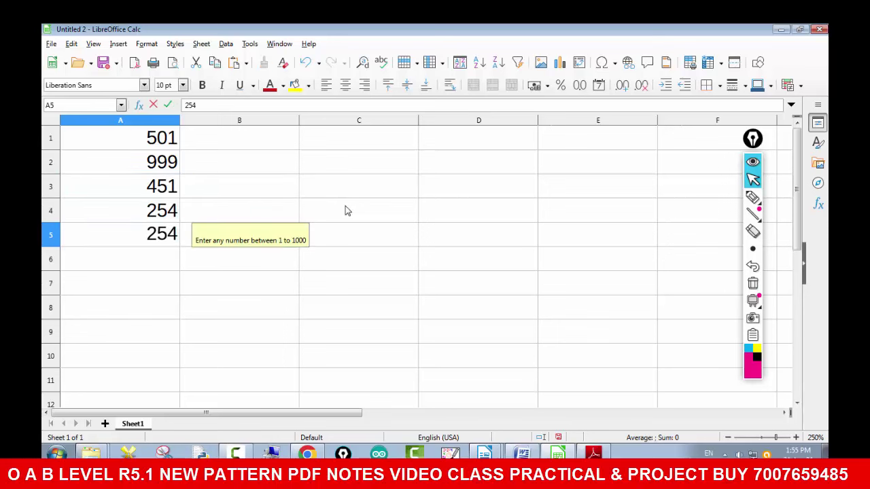
key(Return)
text(665)
key(Return)
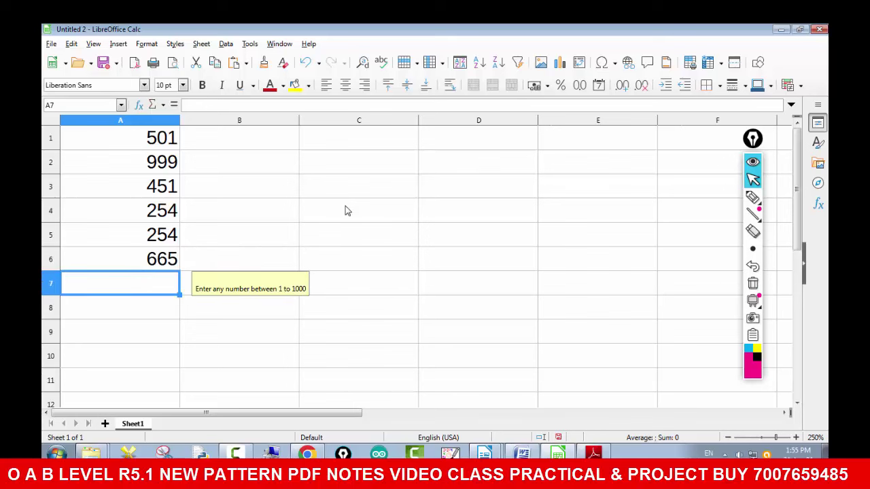
text(574)
key(Return)
text(3)
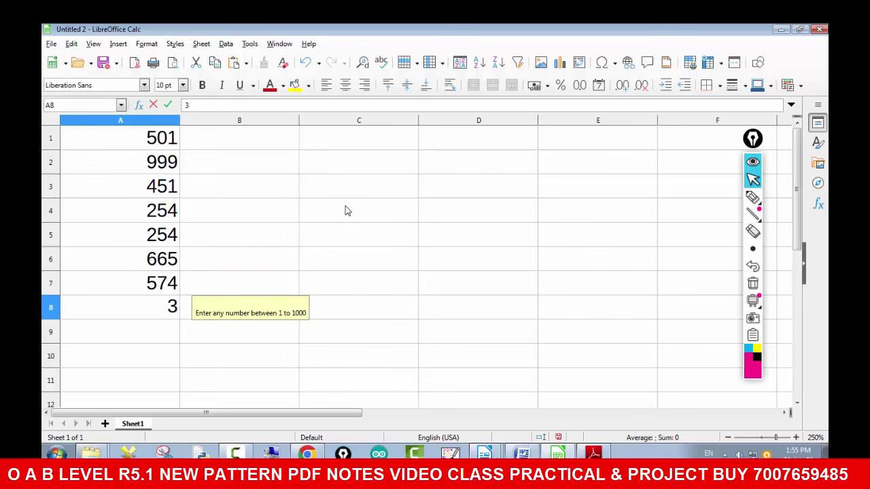
key(Return)
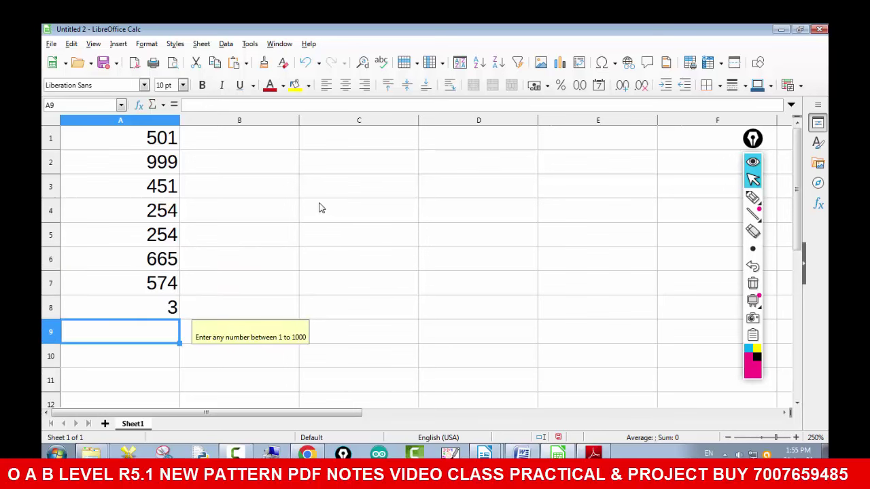
text(45)
key(Return)
- Enter 54, 14, 44, 22, 47 in B1:B5, see 7555 rejected, then put 664 in B7
click(254, 141)
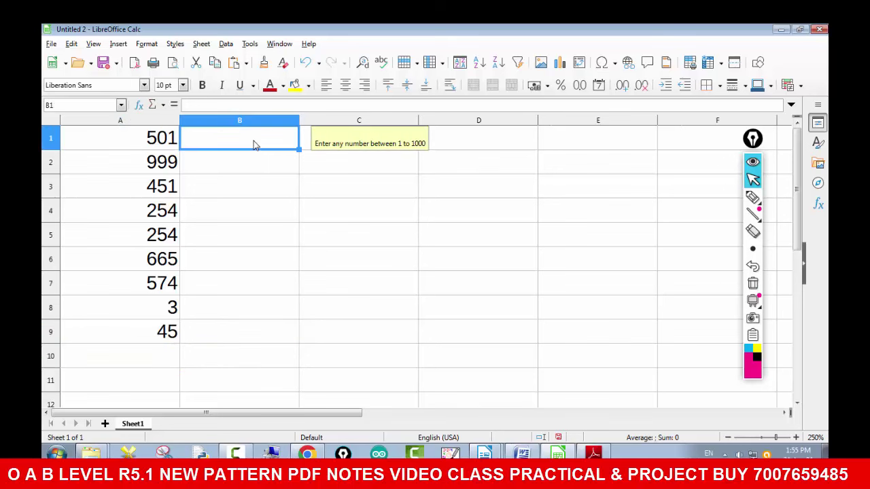
text(54)
key(Return)
text(14)
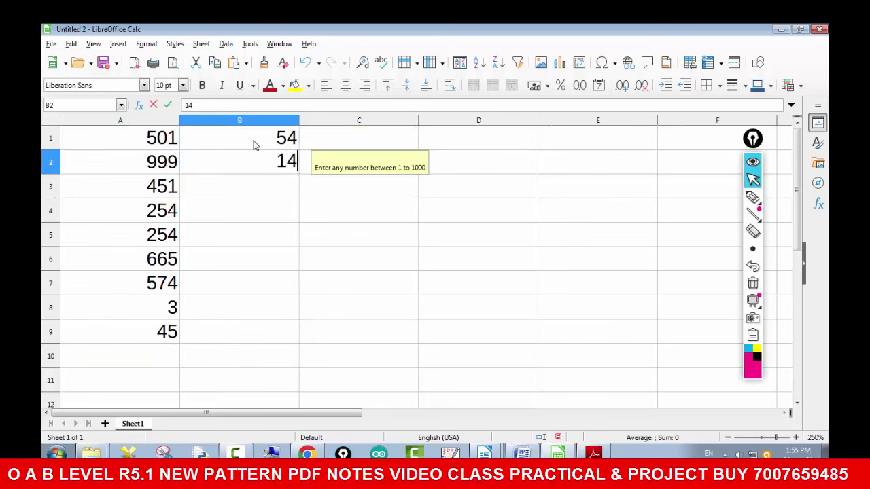
key(Return)
text(44)
key(Return)
text(22)
key(Return)
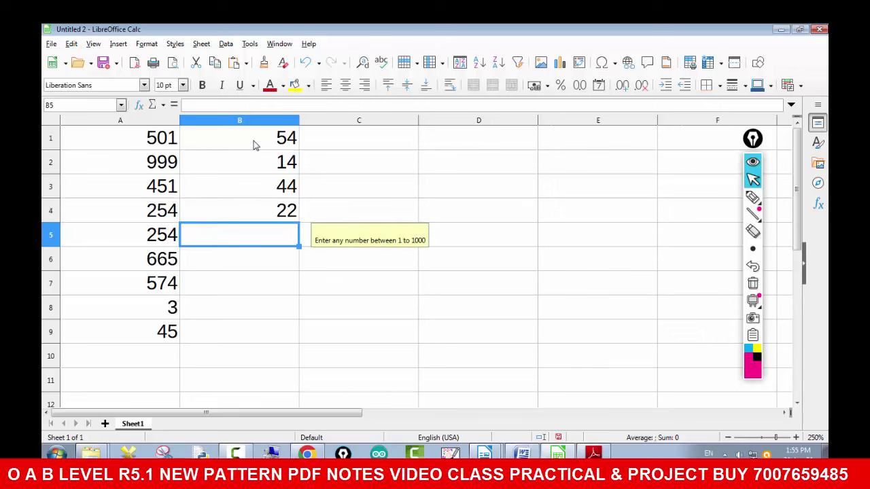
text(47)
key(Return)
text(7555)
key(Return)
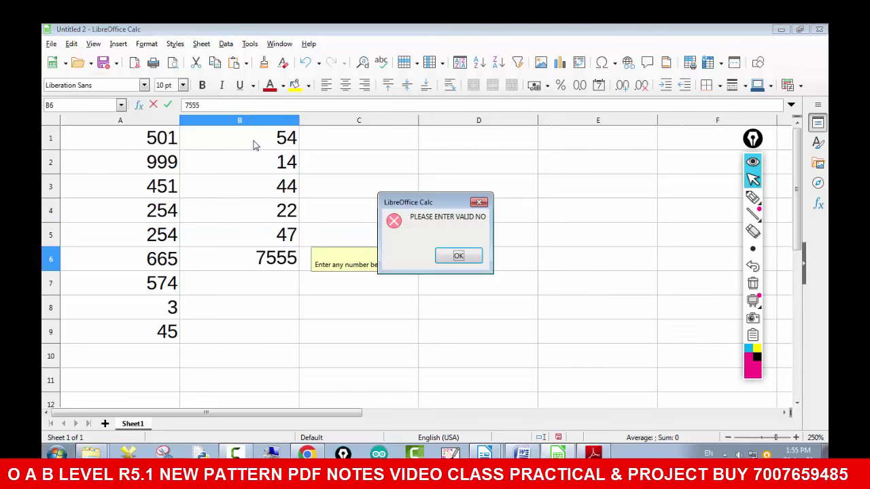
click(457, 256)
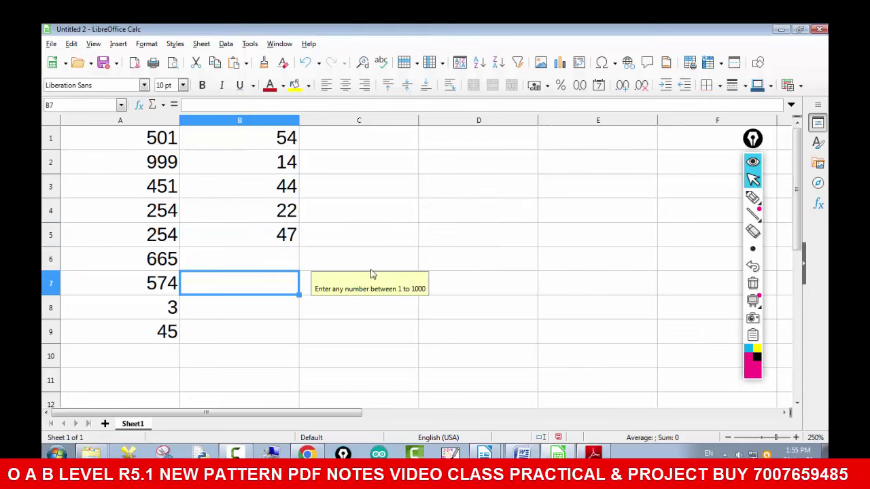
text(664)
key(Return)
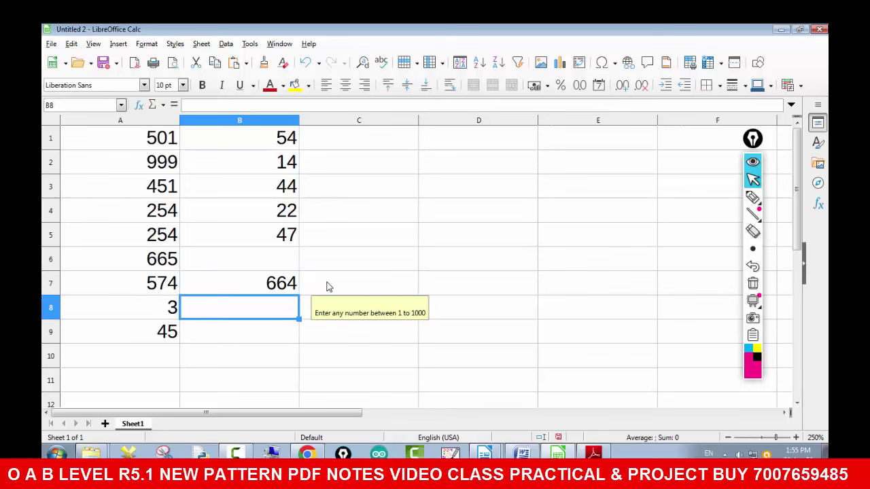
- Enter 16456454 in D1 outside the range, check C2's input help, and select A1:C10
click(478, 143)
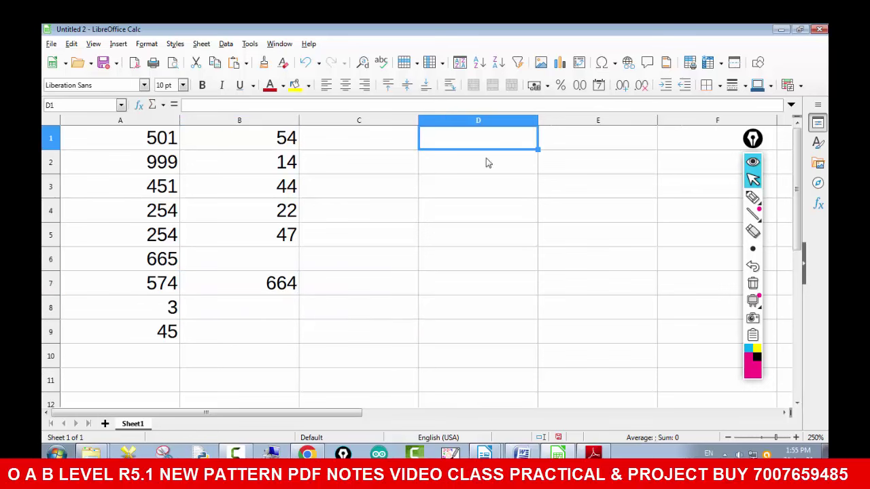
text(16456454)
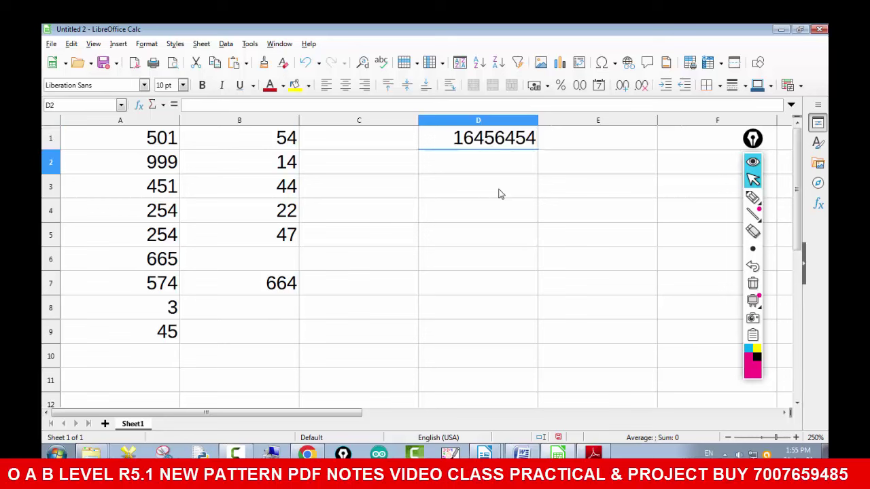
key(Return)
click(385, 170)
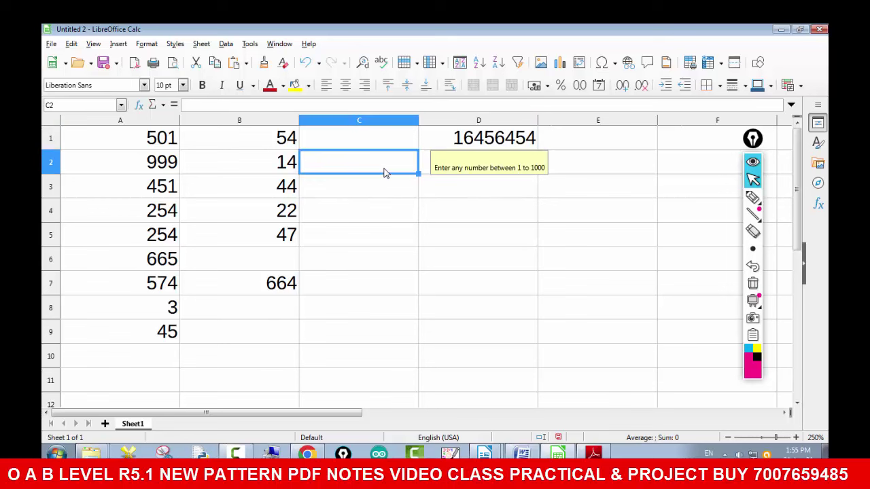
drag(102, 146, 356, 337)
click(273, 329)
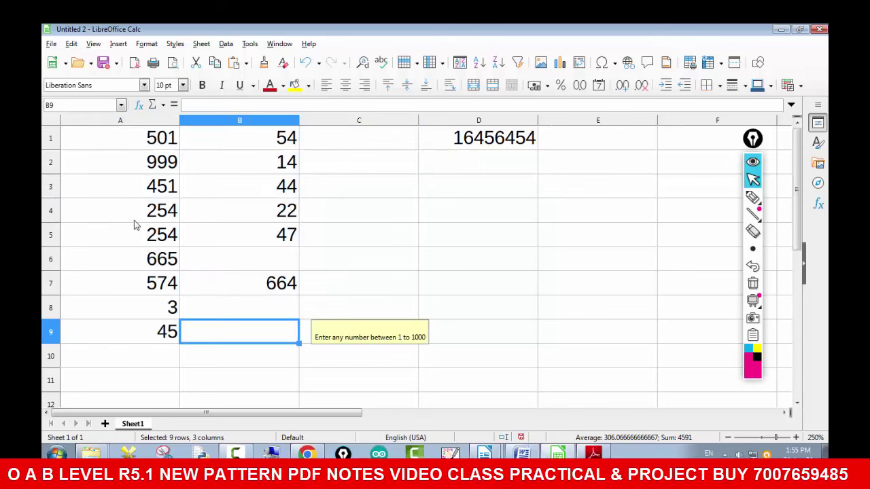
drag(96, 144, 306, 355)
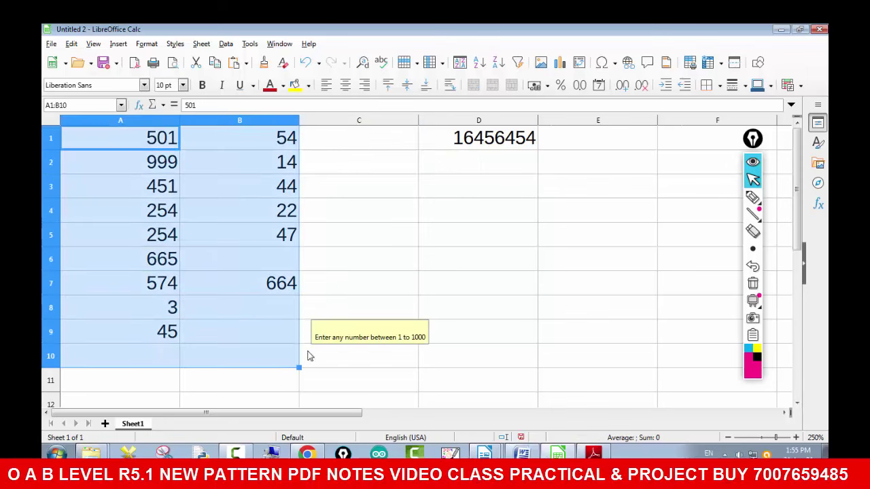
click(62, 105)
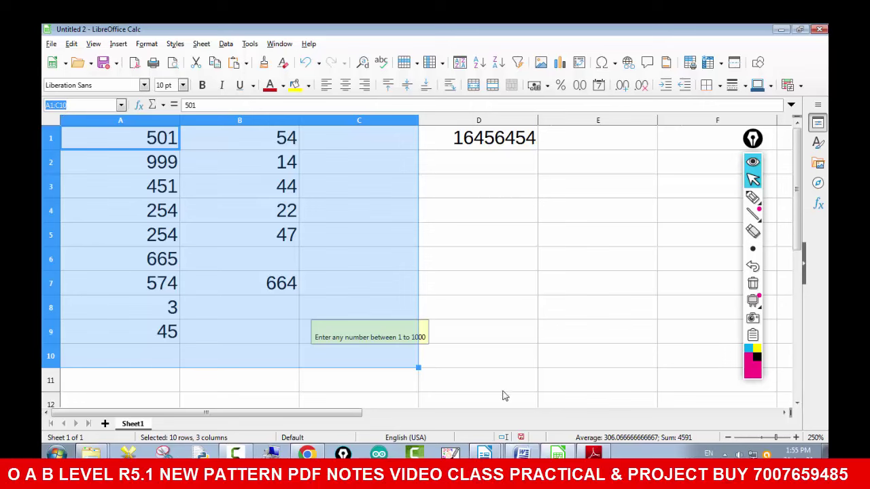
- Review the Qno 4 task text in Word, then return to Calc and select C6 to see its input help
click(511, 453)
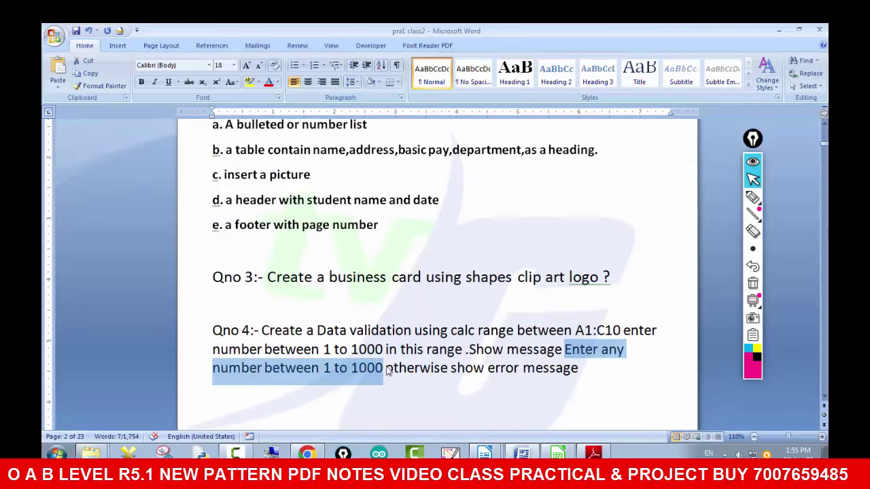
drag(576, 331, 621, 331)
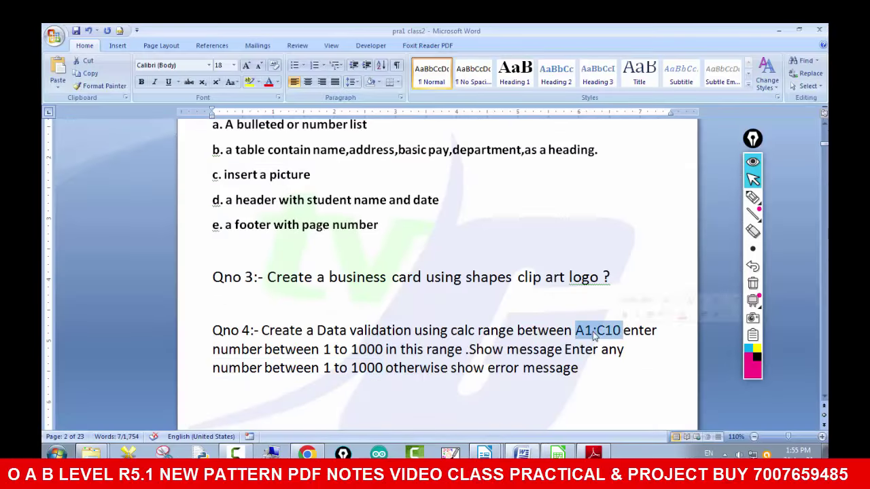
drag(323, 349, 384, 349)
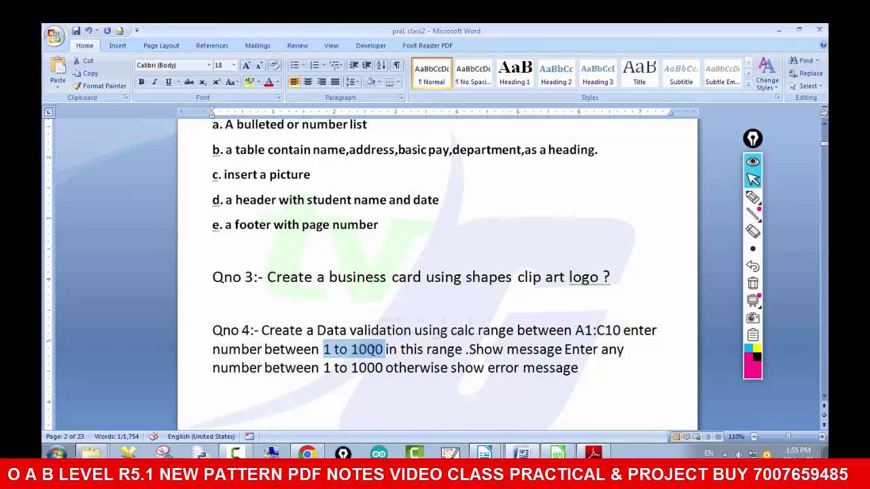
drag(468, 349, 373, 367)
click(225, 368)
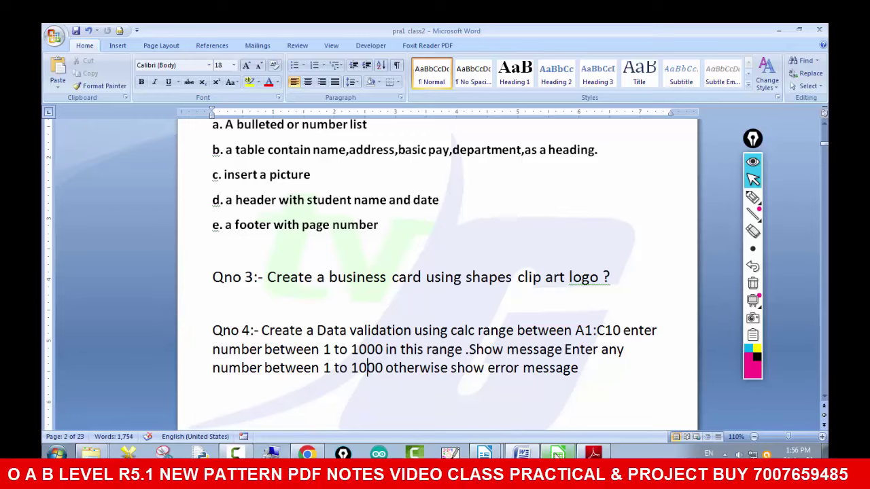
click(557, 453)
click(480, 287)
click(358, 260)
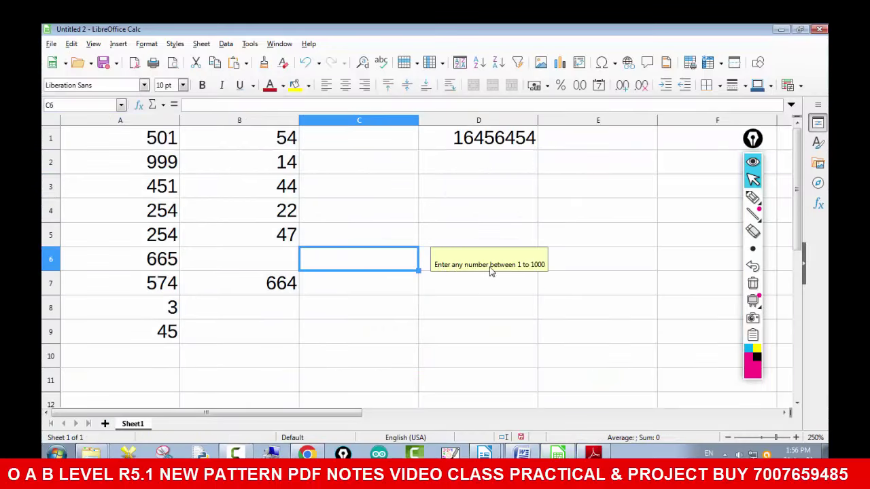
- Enter 974 in C4 and 845 in C5, and see 11545 in C6 rejected by the alert
click(380, 217)
text(974)
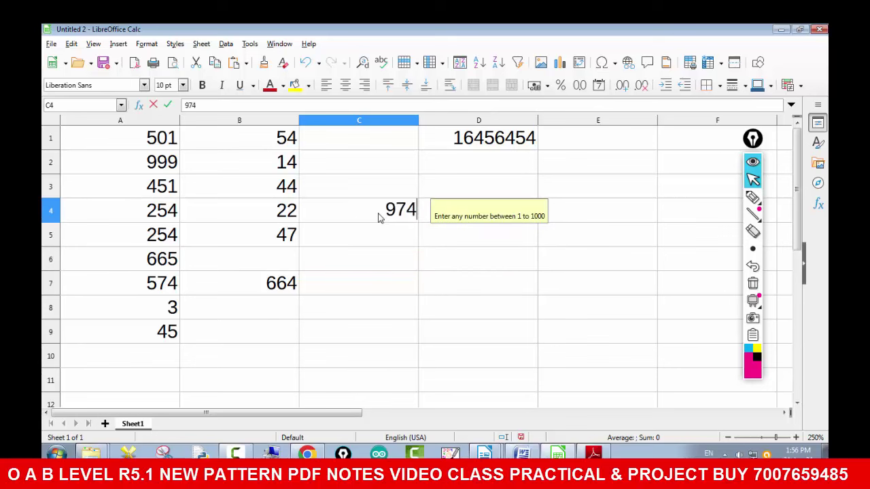
key(Return)
text(8457)
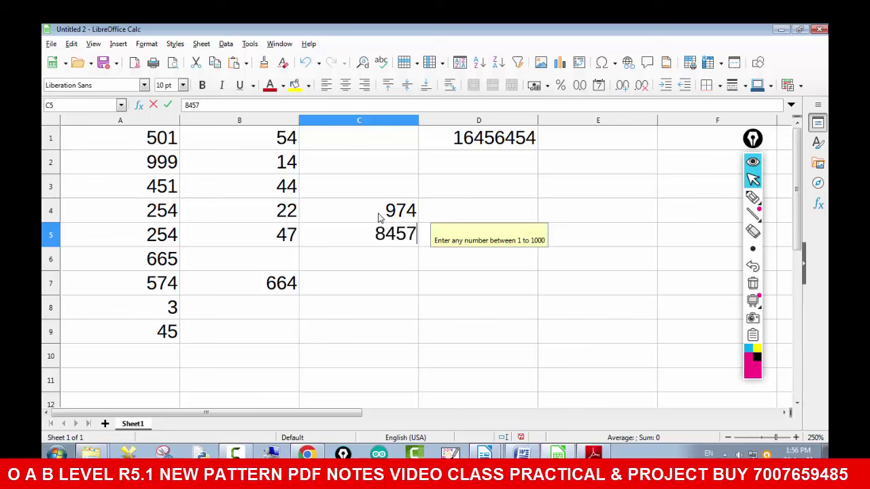
key(BackSpace)
key(Return)
text(11545)
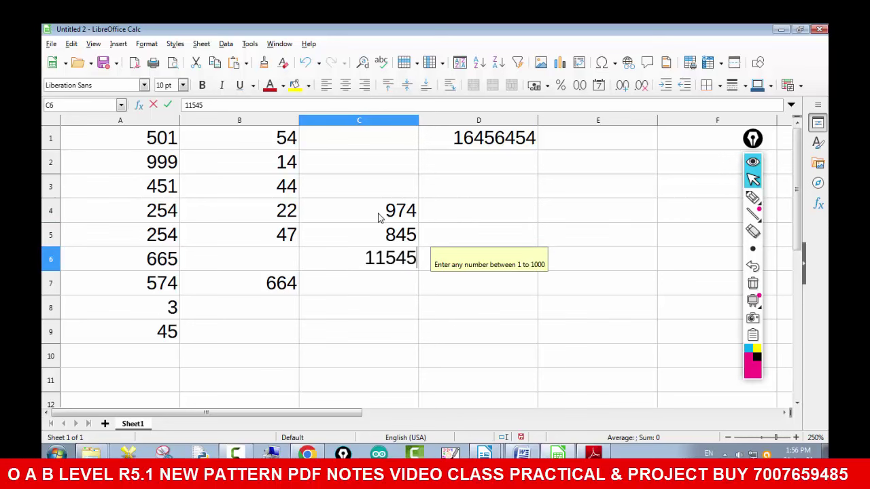
key(Return)
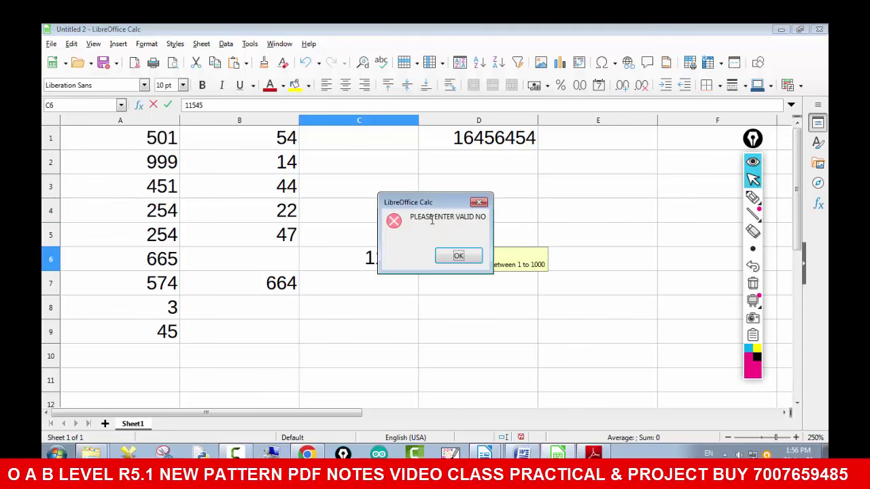
click(459, 256)
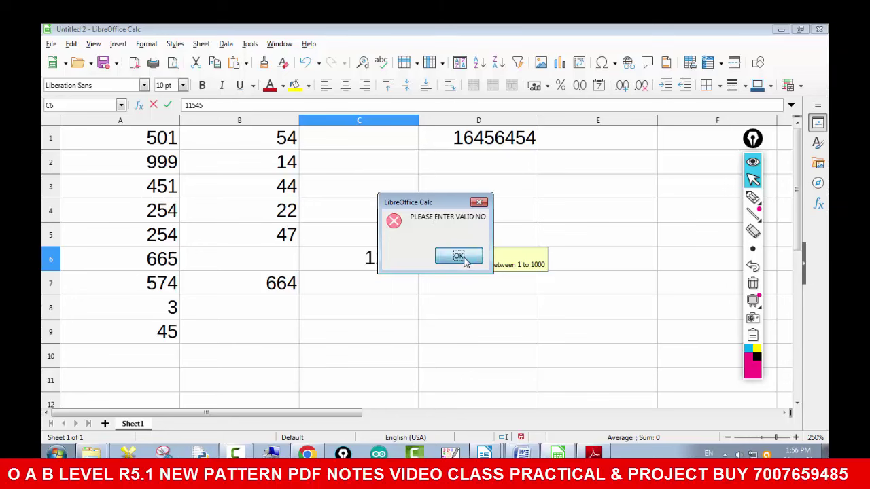
click(230, 47)
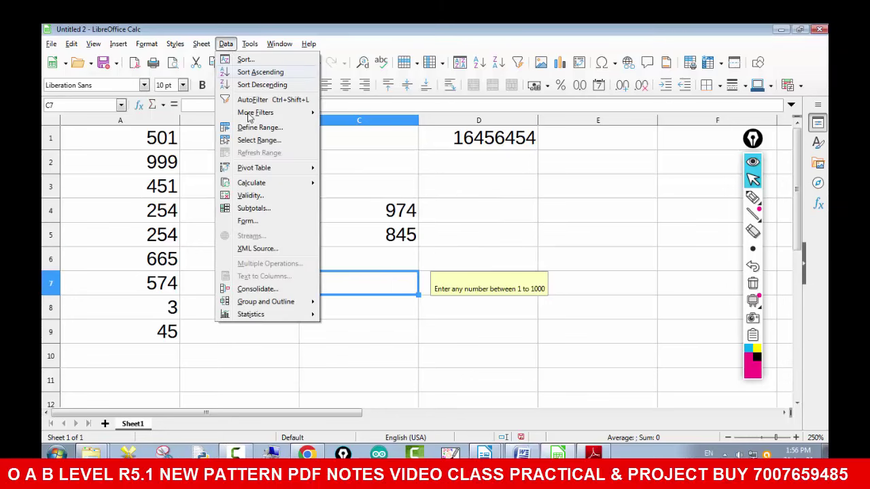
click(257, 197)
click(406, 132)
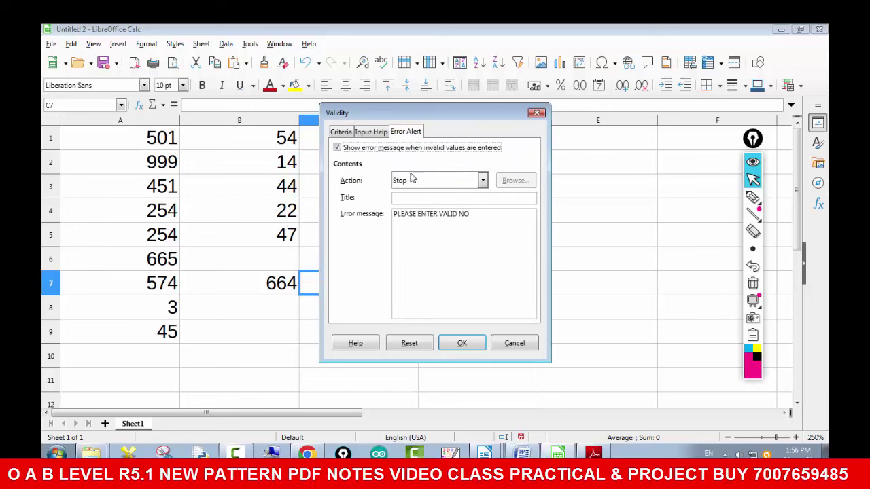
drag(394, 213, 493, 219)
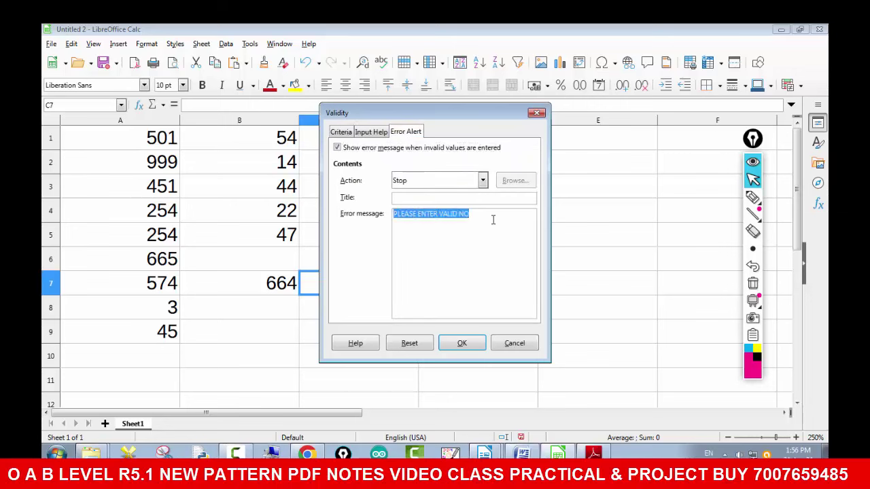
click(466, 346)
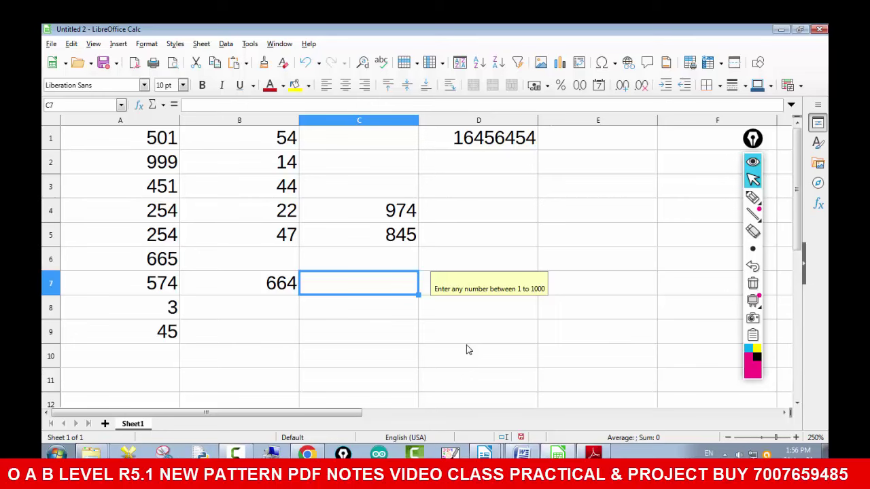
click(225, 44)
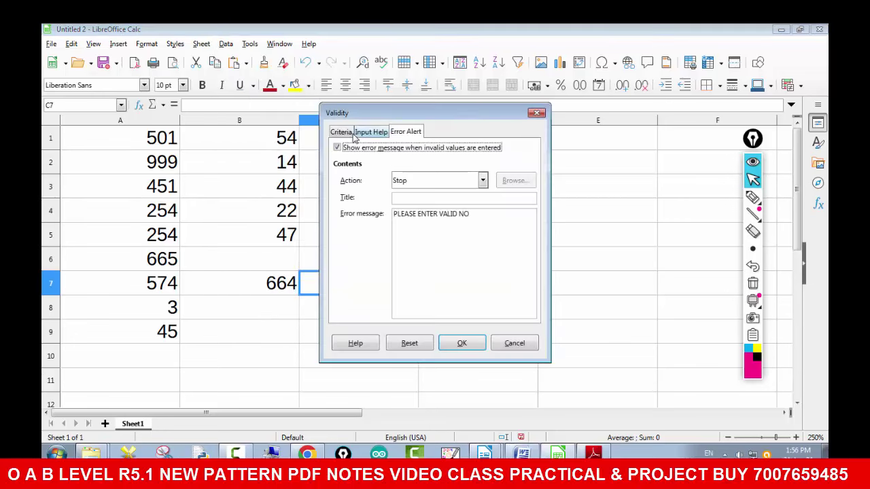
click(343, 132)
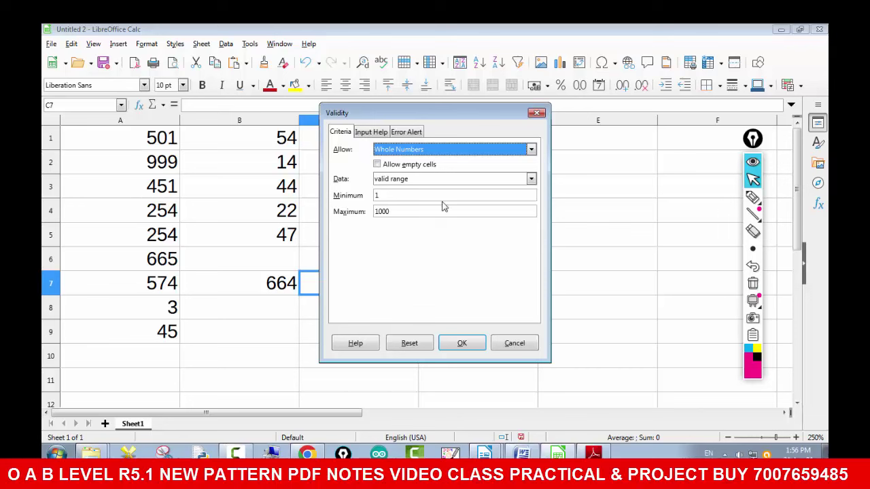
click(417, 199)
key(Tab)
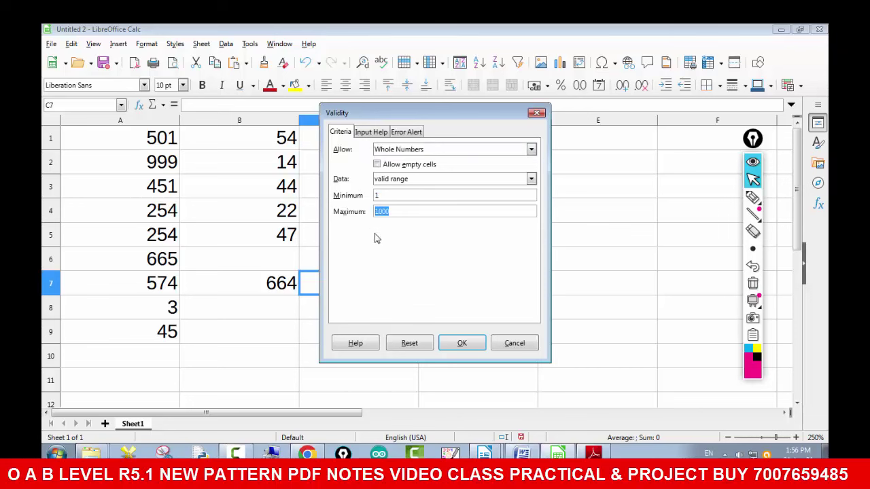
double_click(380, 195)
click(451, 345)
click(265, 216)
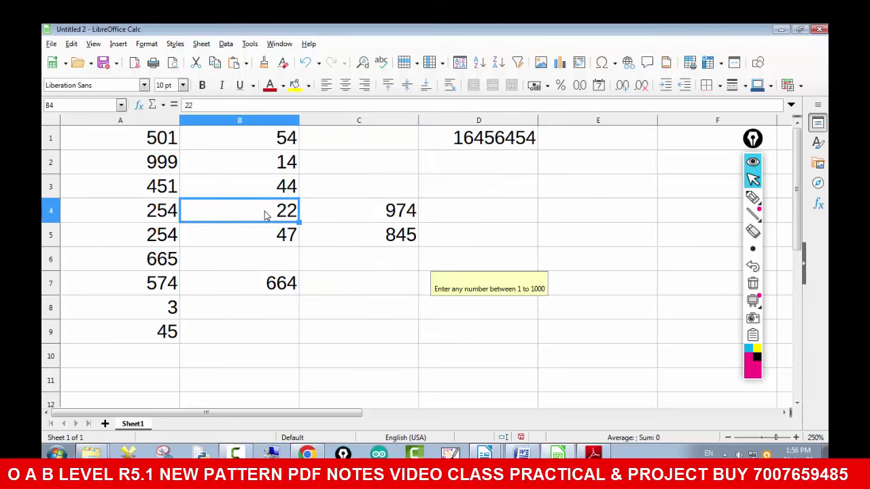
drag(105, 138, 383, 340)
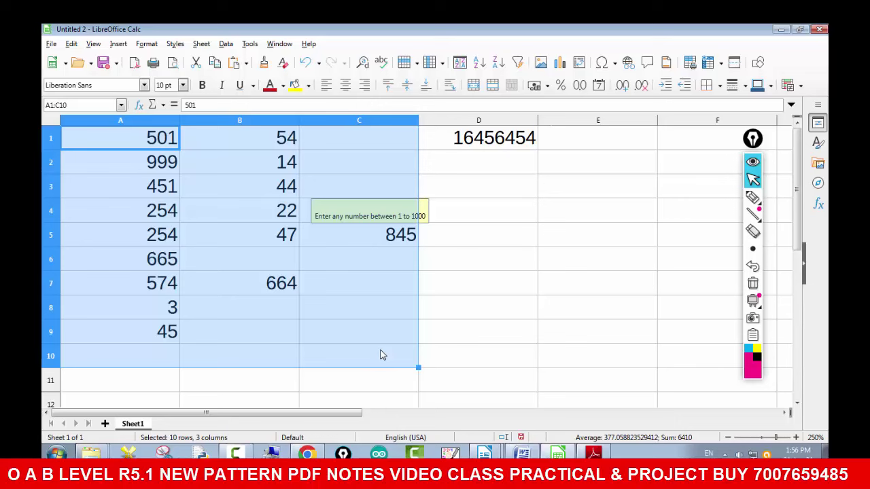
- Clear A1:C10 and raise the validity minimum to 500
key(Delete)
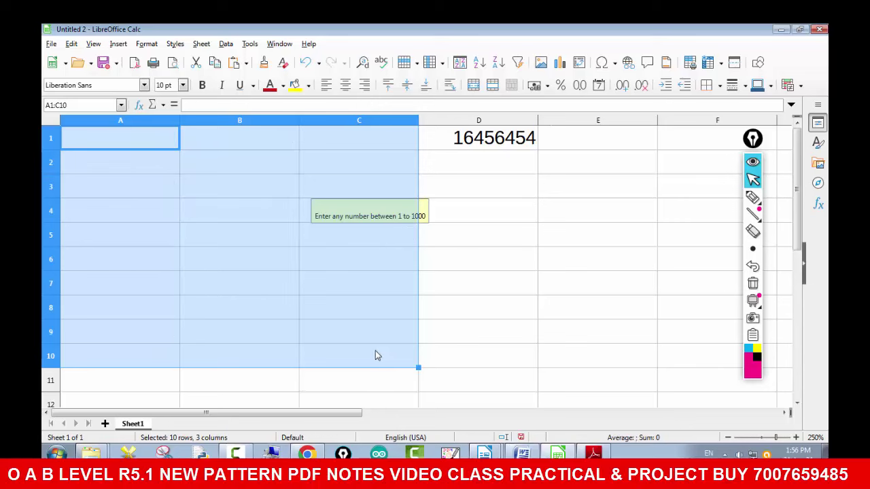
click(226, 43)
click(261, 196)
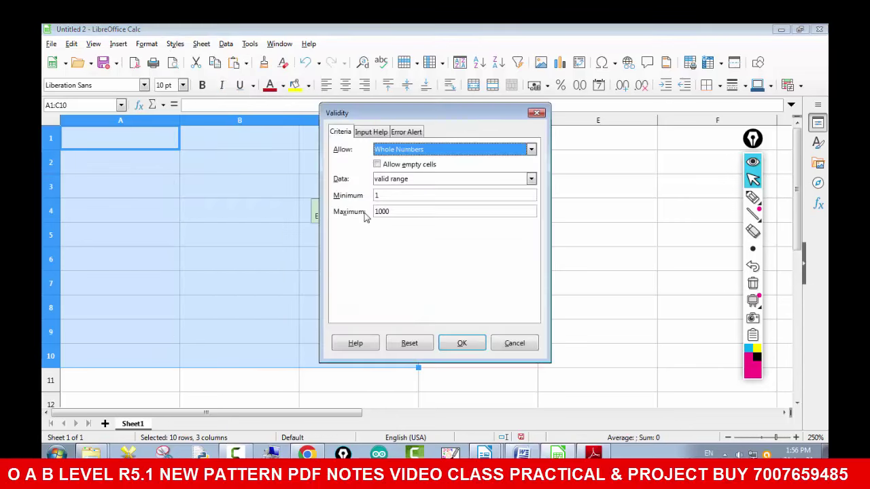
double_click(394, 196)
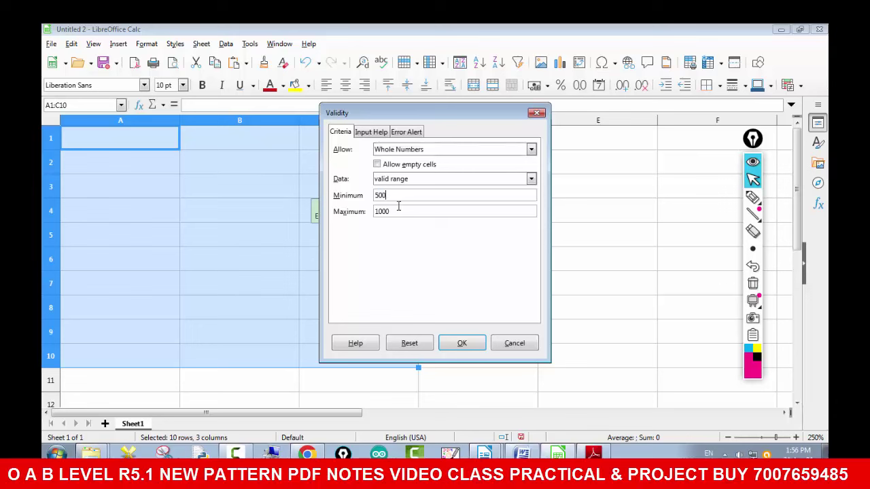
click(459, 344)
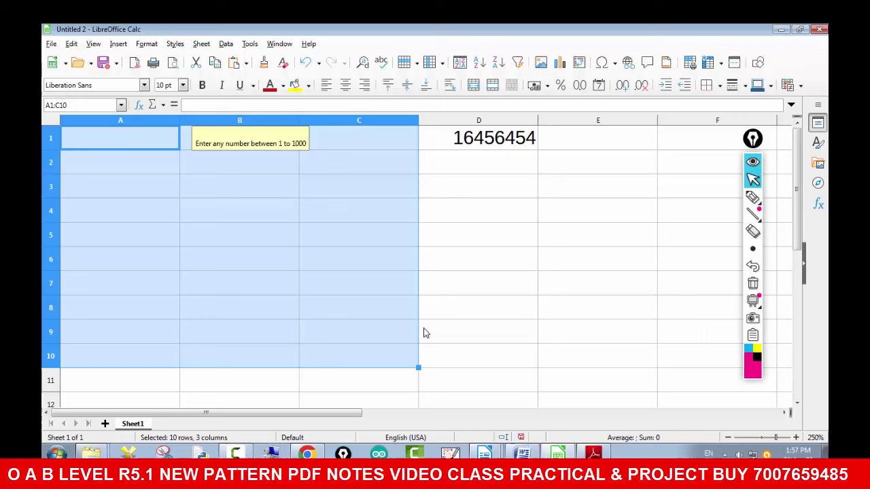
click(224, 185)
- Confirm 444 in A2 is rejected, then enter 502 there
click(166, 163)
text(444)
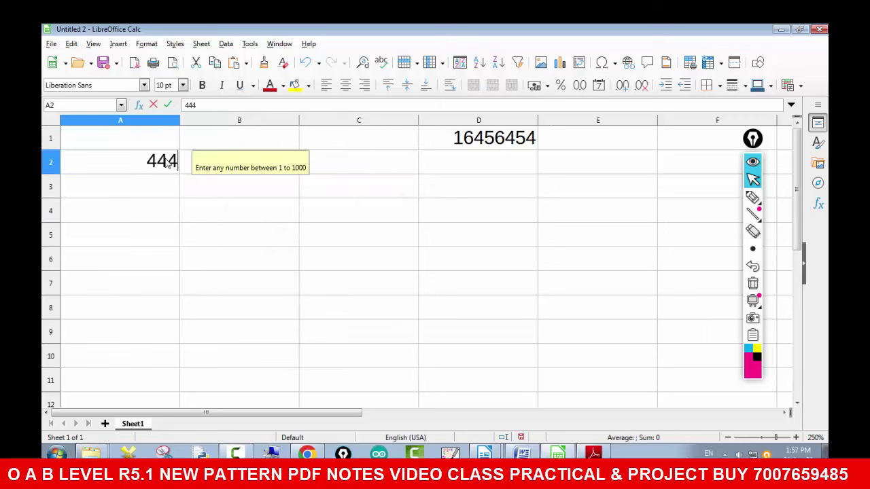
key(Return)
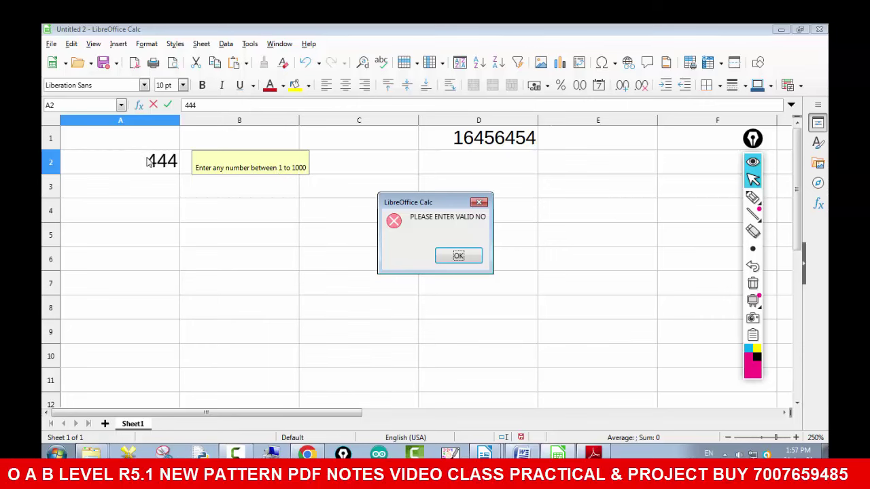
click(458, 256)
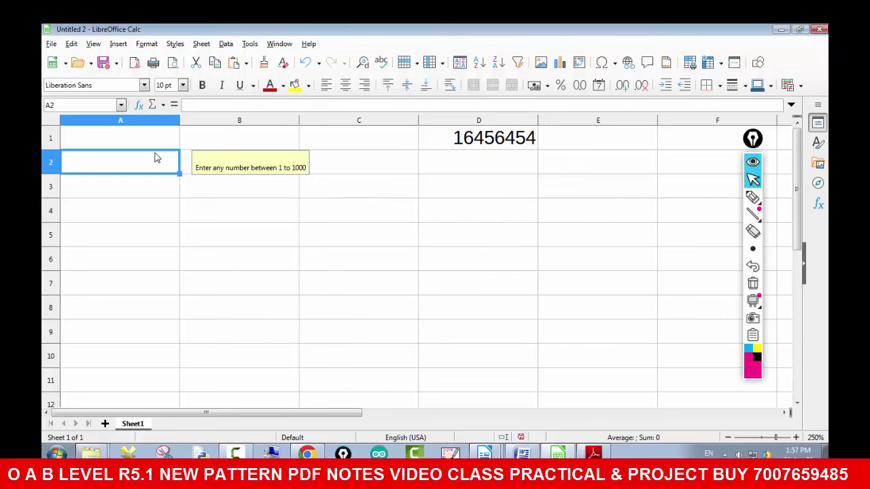
text(502)
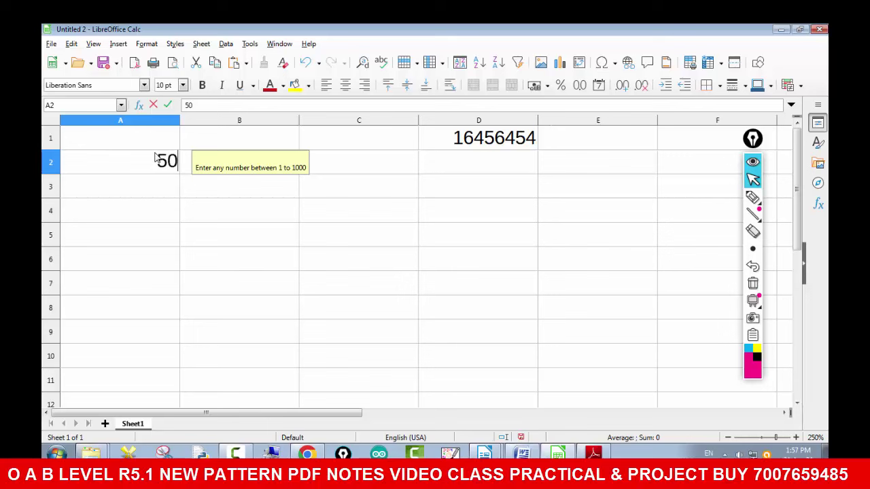
key(Return)
click(278, 269)
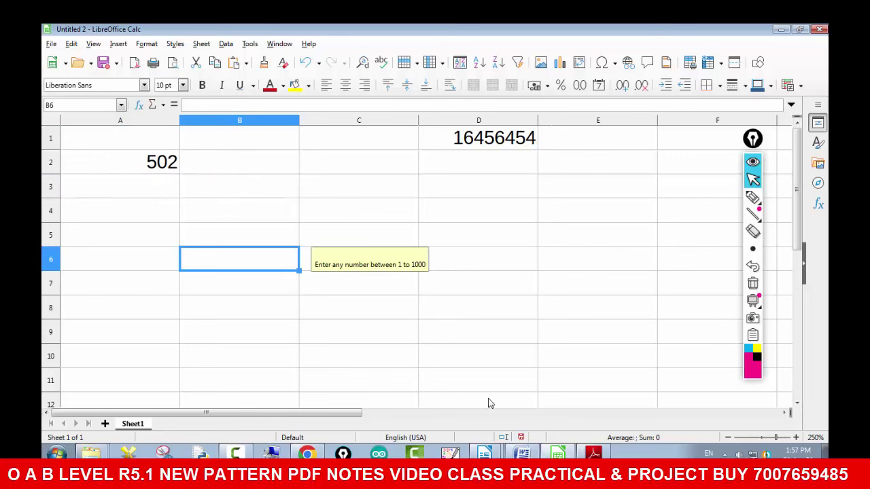
mouse_move(484, 452)
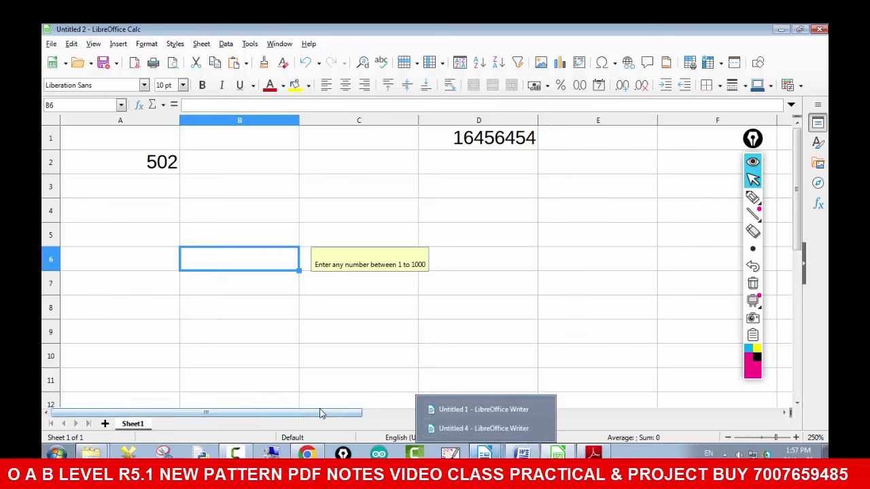
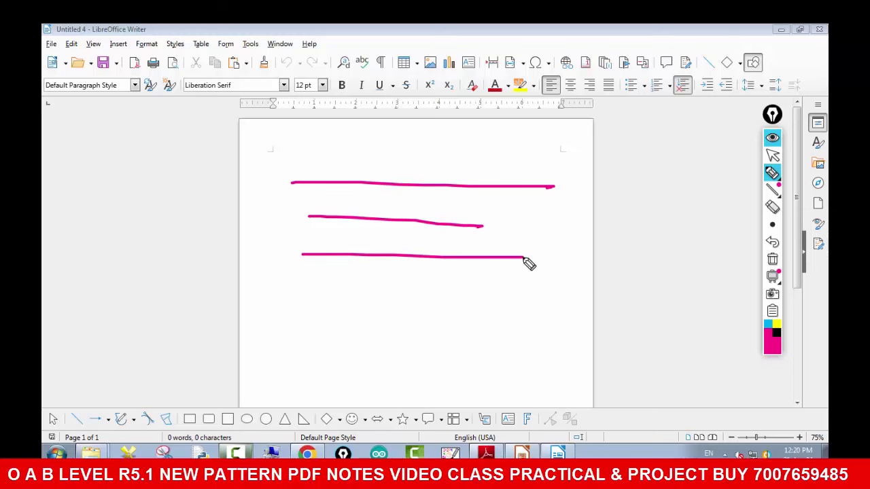
- Draw magenta placeholder lines, ring the font box, and add arrows to the font, paragraph-style and size boxes
drag(334, 301, 514, 312)
drag(345, 341, 455, 350)
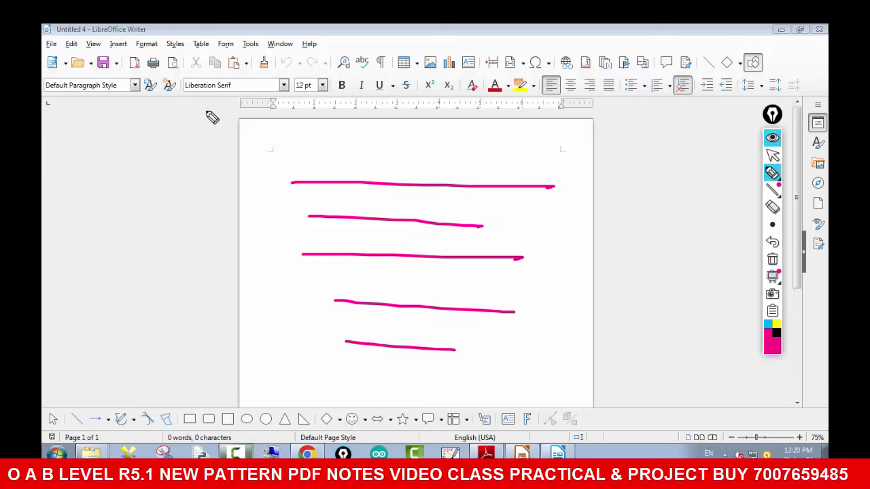
mouse_move(260, 74)
mouse_down()
mouse_move(240, 70)
mouse_move(166, 87)
mouse_move(266, 115)
mouse_move(263, 78)
mouse_up()
mouse_move(164, 135)
mouse_down()
mouse_move(183, 107)
mouse_move(188, 116)
mouse_up()
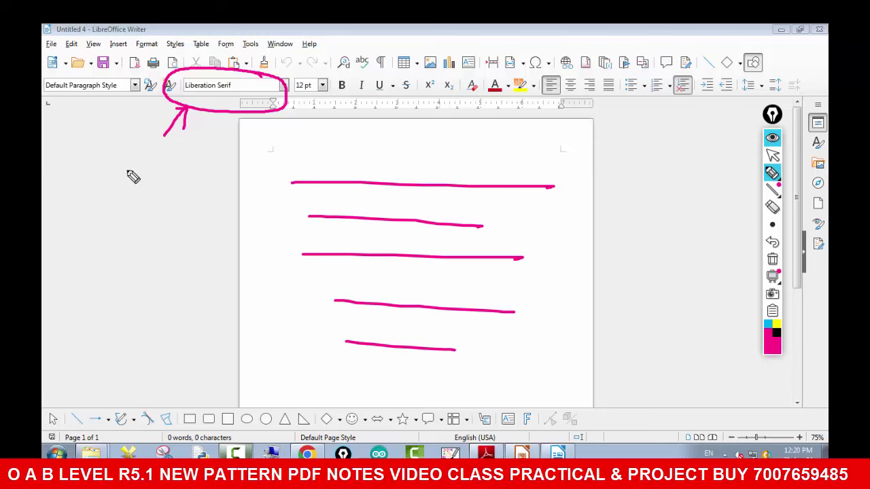
mouse_move(119, 179)
mouse_down()
mouse_move(82, 103)
mouse_move(106, 111)
mouse_up()
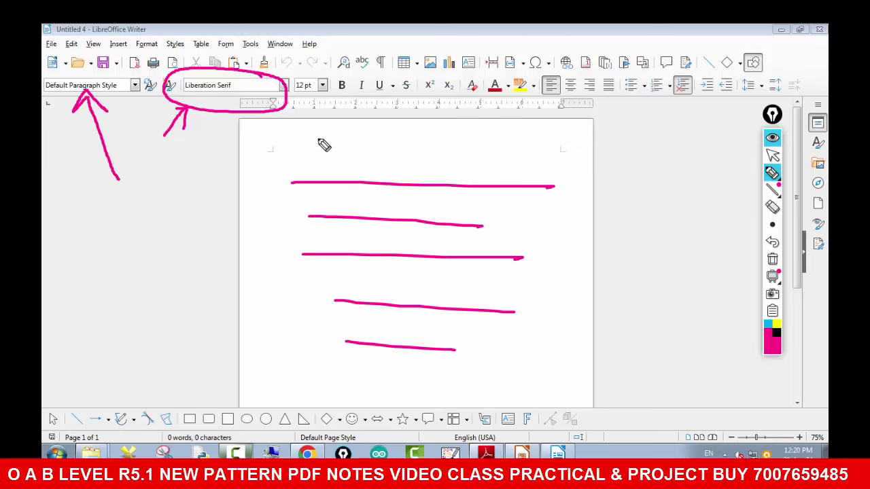
mouse_move(270, 172)
mouse_down()
mouse_move(295, 99)
mouse_move(302, 118)
mouse_up()
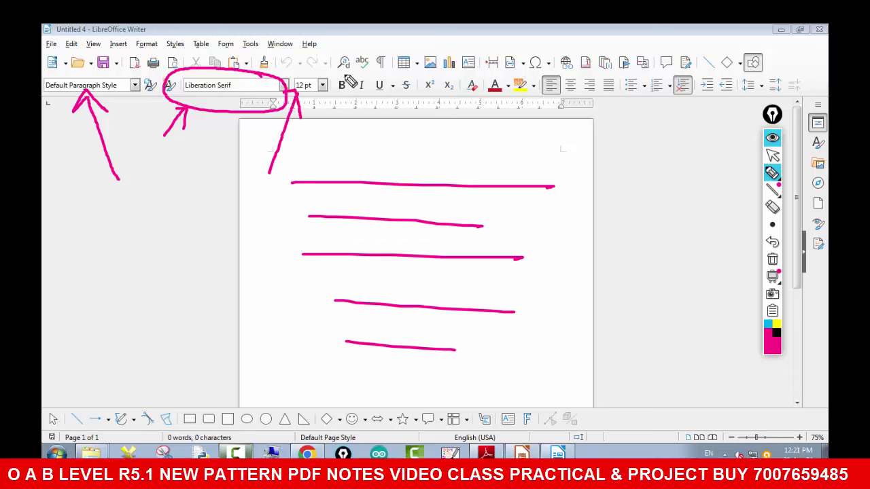
- Ring the bold/italic/underline and font-colour/highlighting options, then erase all the annotations
mouse_move(348, 74)
mouse_down()
mouse_move(333, 95)
mouse_move(351, 100)
mouse_move(351, 79)
mouse_move(356, 98)
mouse_move(371, 78)
mouse_move(363, 73)
mouse_move(384, 102)
mouse_move(394, 81)
mouse_move(384, 74)
mouse_up()
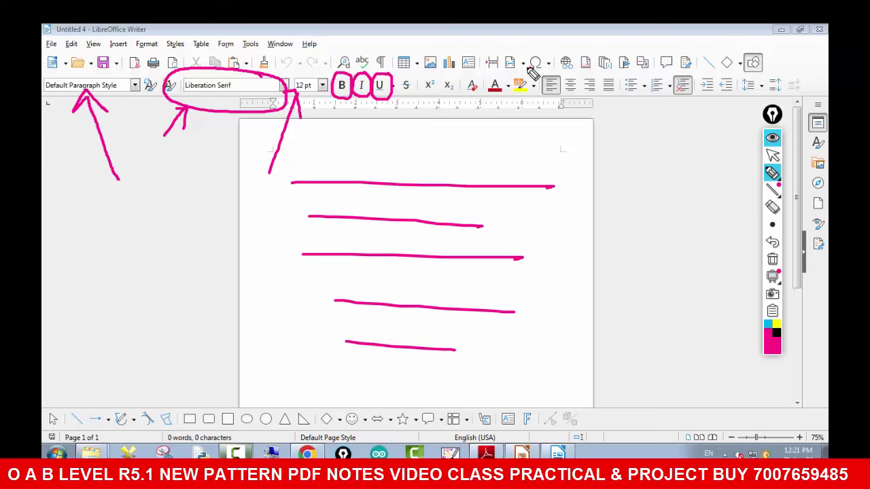
mouse_move(532, 71)
mouse_down()
mouse_move(529, 97)
mouse_move(510, 80)
mouse_move(496, 85)
mouse_move(504, 74)
mouse_up()
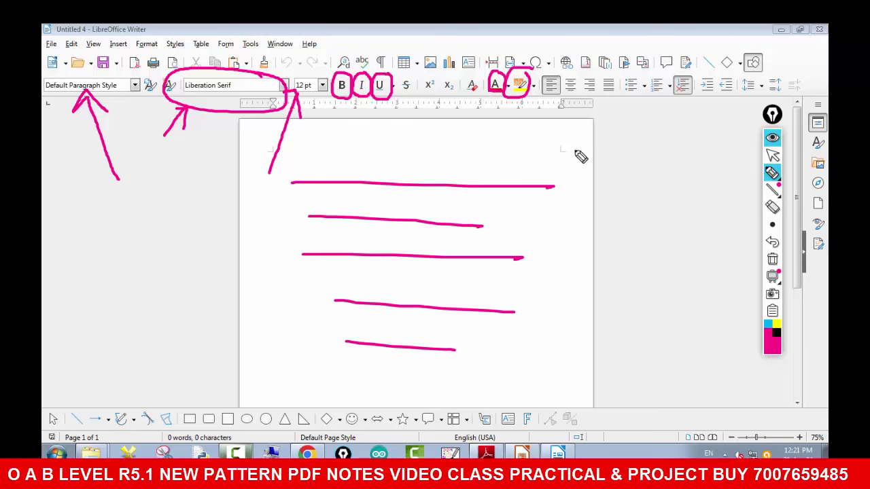
click(772, 259)
- Click at the top of the page and handwrite an underlined magenta note and a letter
click(771, 156)
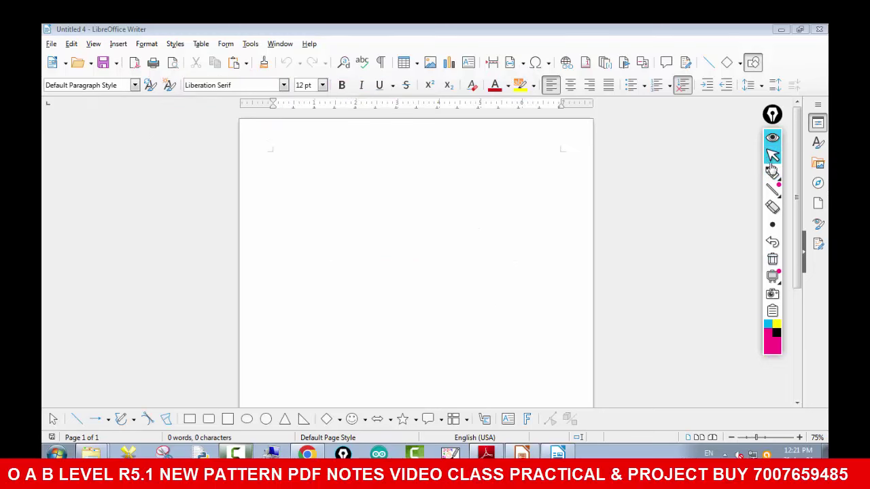
click(388, 139)
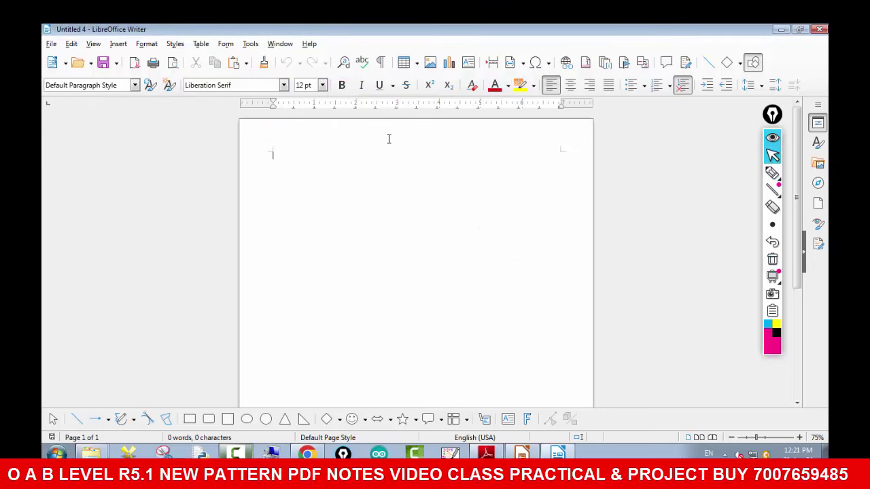
click(771, 173)
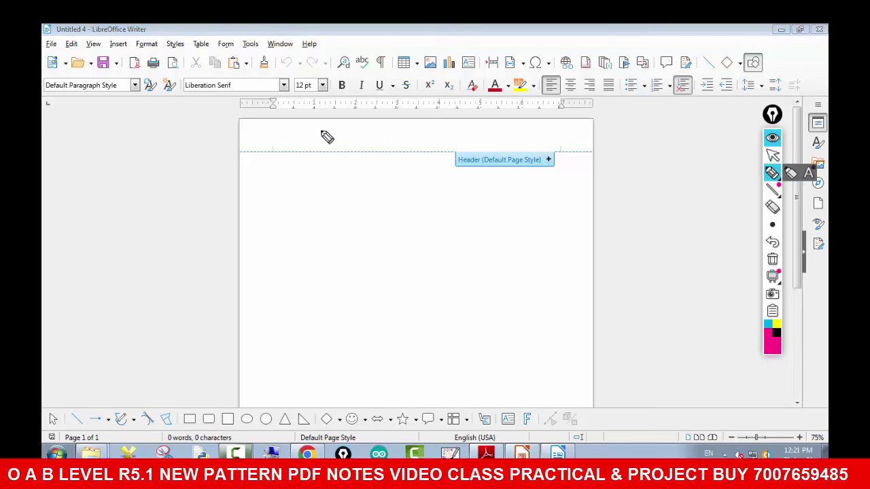
mouse_move(309, 130)
mouse_down()
mouse_move(377, 130)
mouse_move(340, 153)
mouse_up()
drag(351, 147, 395, 142)
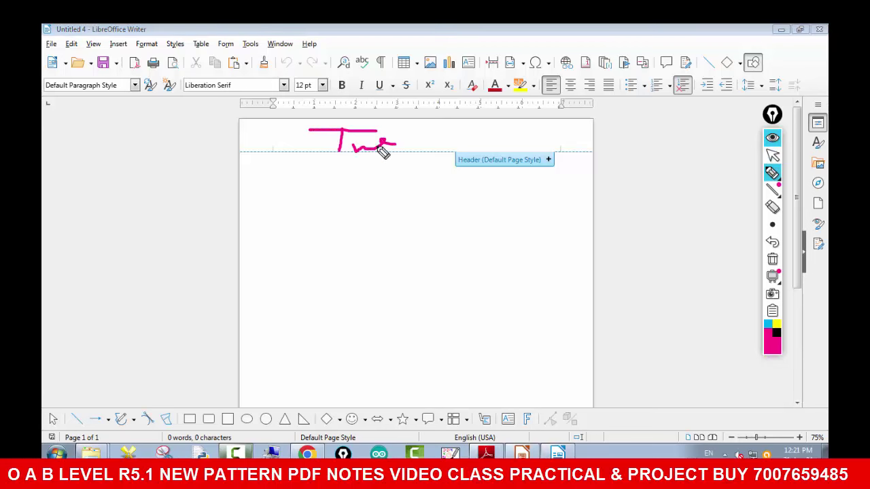
drag(338, 164, 468, 158)
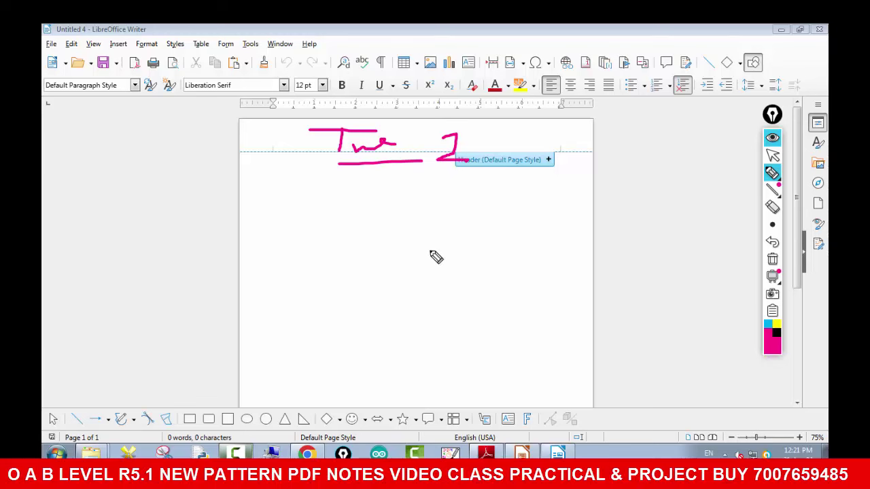
mouse_move(326, 200)
mouse_down()
mouse_move(303, 203)
mouse_move(315, 232)
mouse_up()
drag(303, 221, 339, 218)
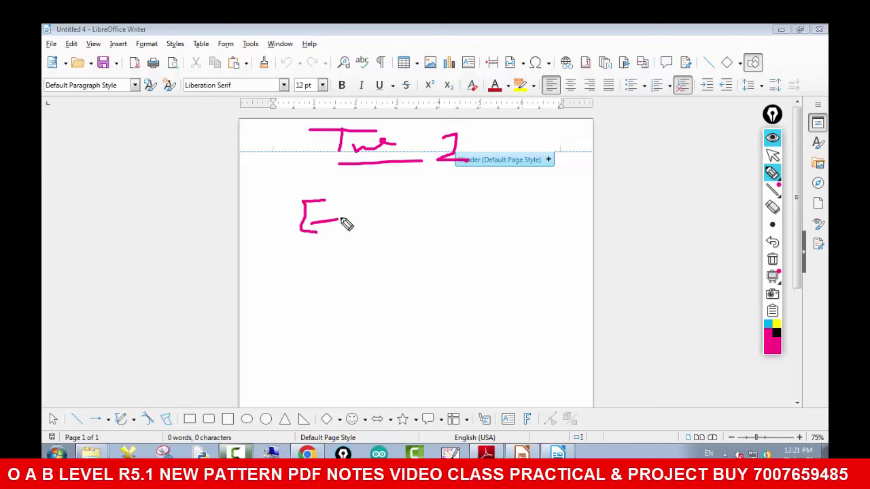
- Erase the handwriting, leave annotation mode, and open the Insert menu
click(771, 259)
click(774, 156)
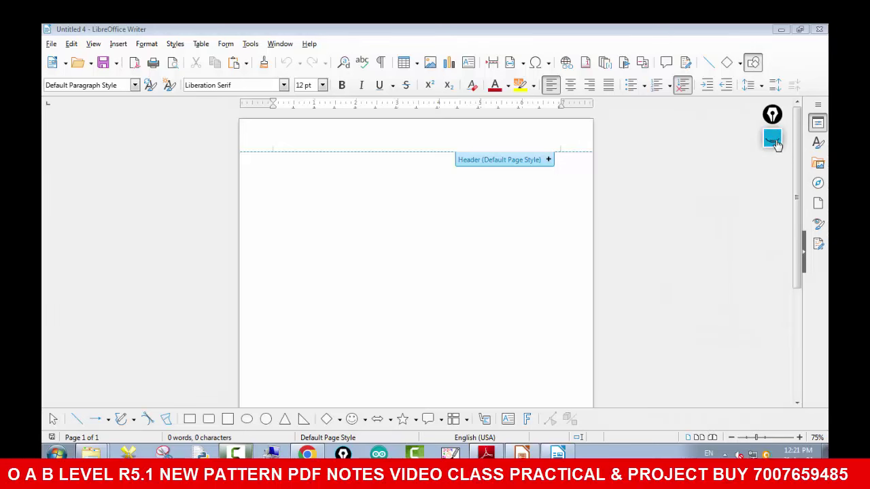
click(120, 44)
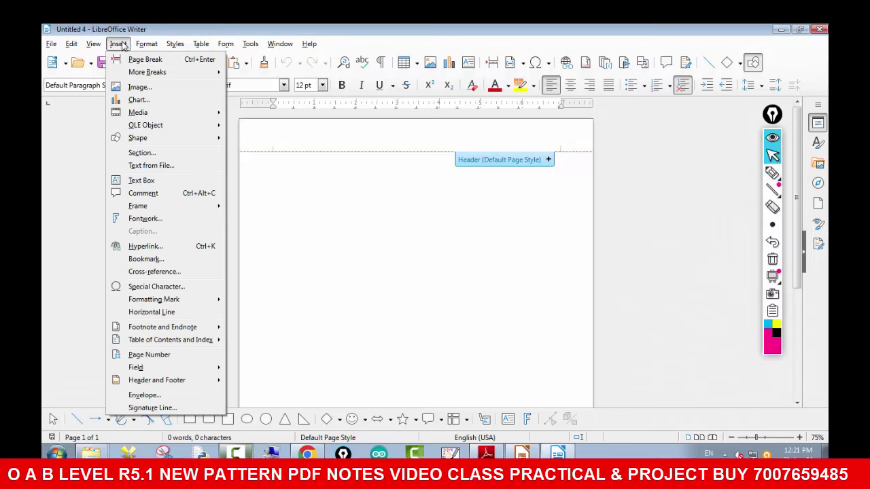
- Insert a page number, then a Date field from Insert > Field
click(146, 354)
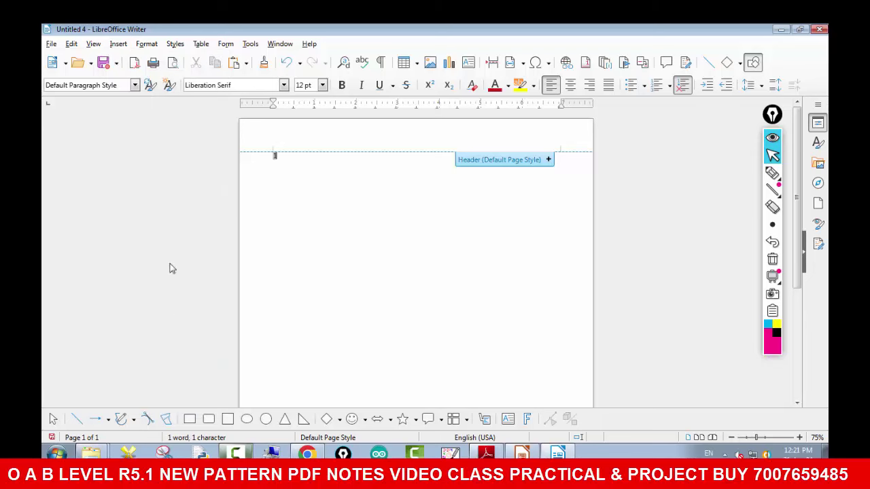
click(118, 45)
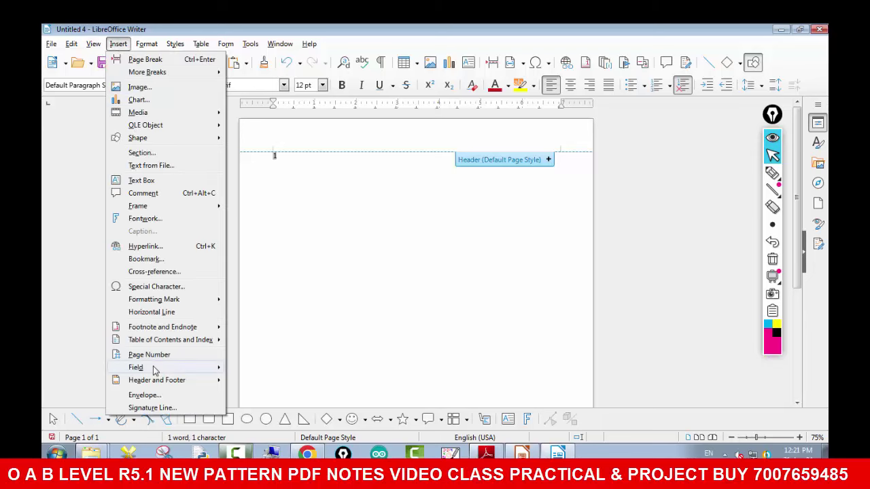
mouse_move(156, 367)
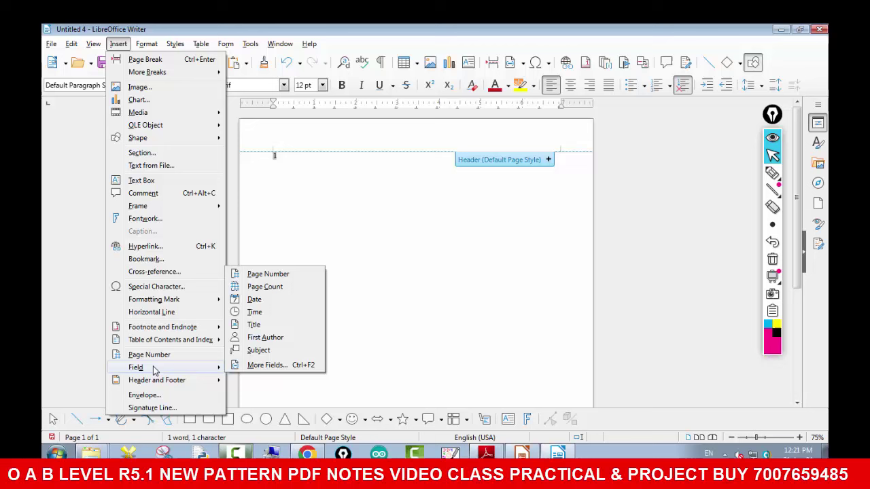
click(264, 311)
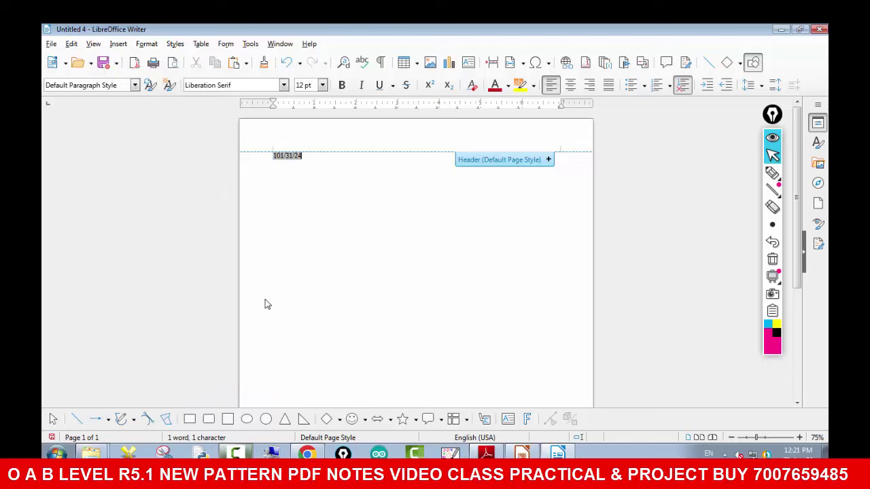
- Browse the other Insert submenus and close the menu without adding anything
click(117, 44)
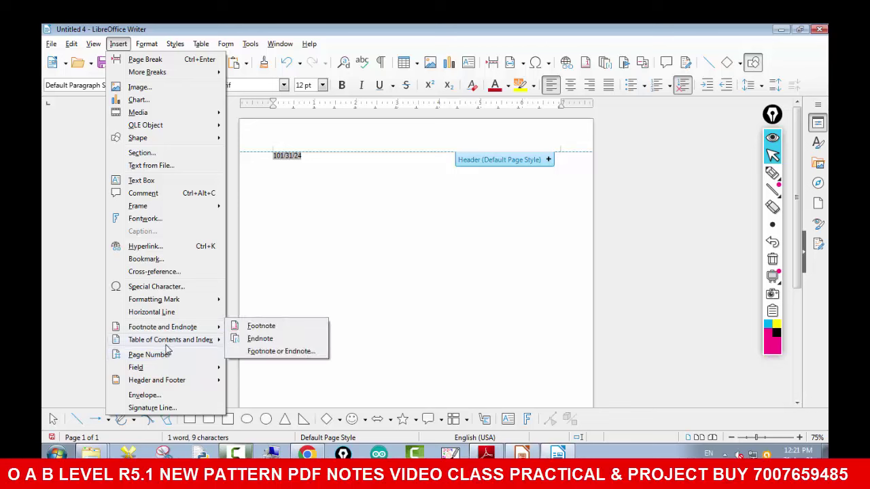
mouse_move(166, 382)
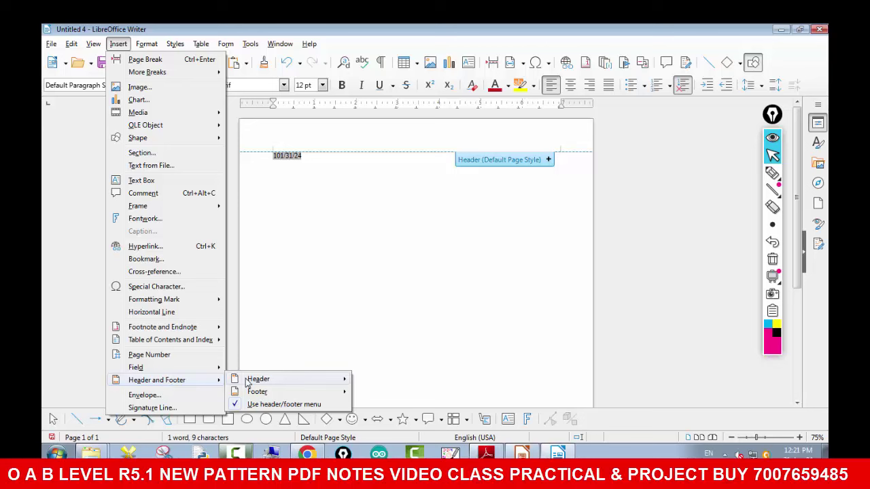
mouse_move(253, 397)
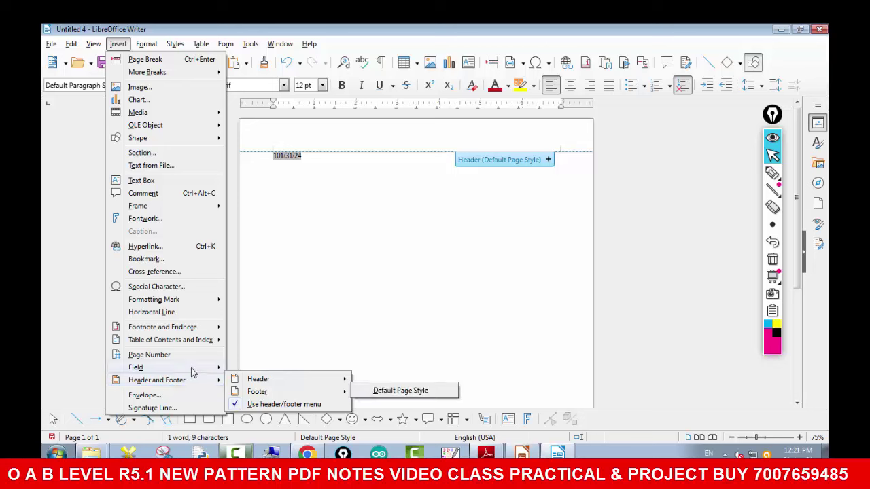
mouse_move(191, 369)
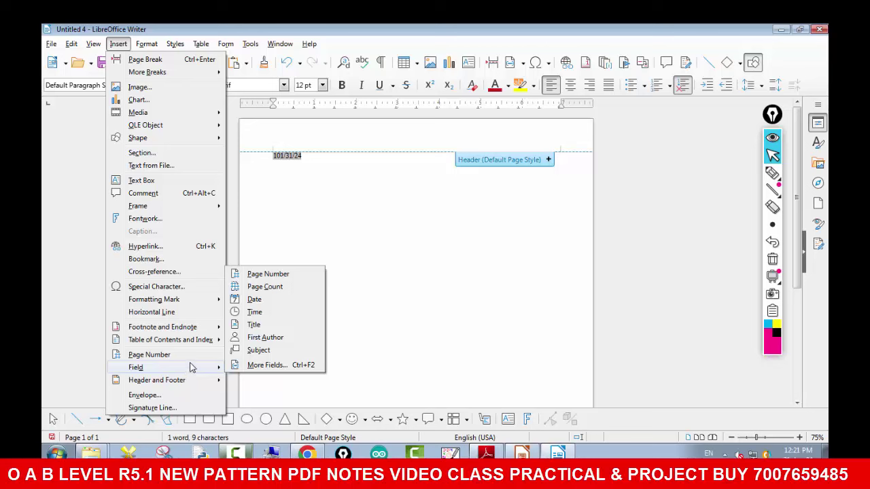
mouse_move(184, 331)
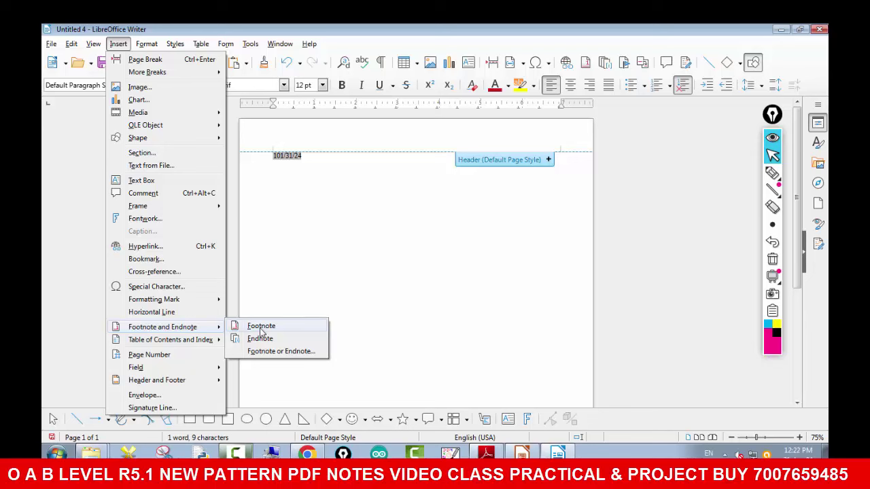
click(392, 285)
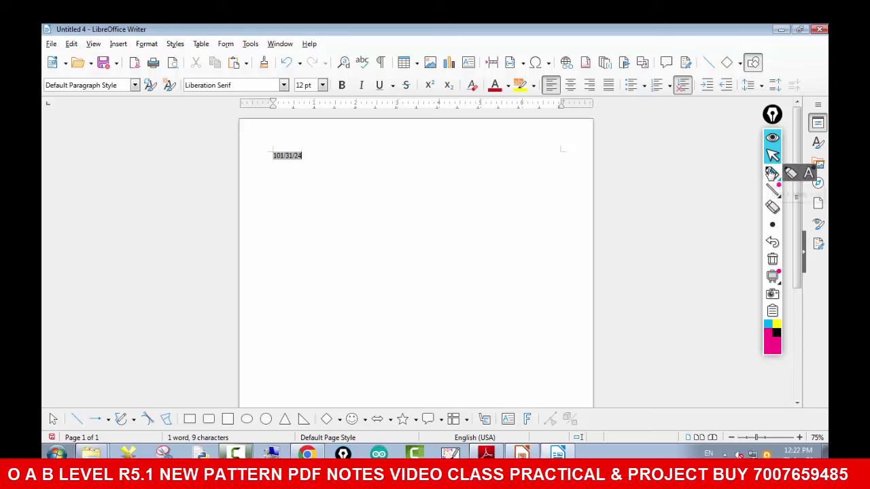
- Insert the Chrysanthemum image and shrink it to 3.30 x 2.47 beside the date
click(771, 173)
click(772, 155)
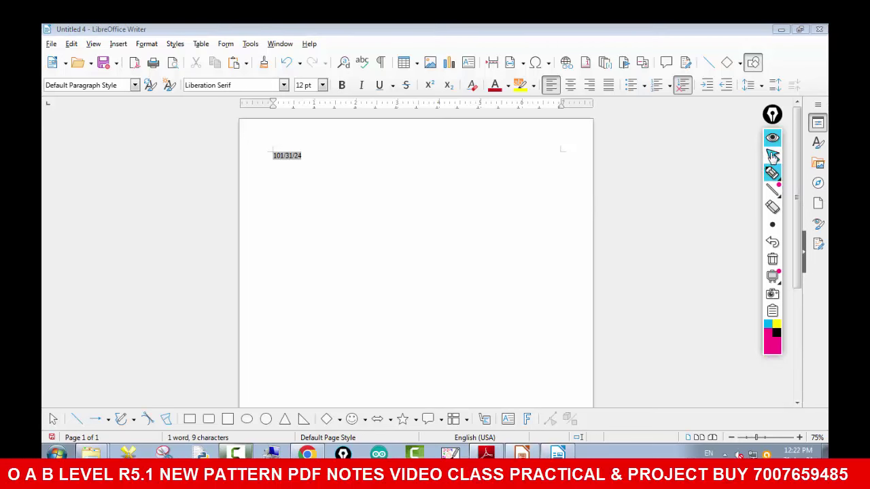
click(431, 63)
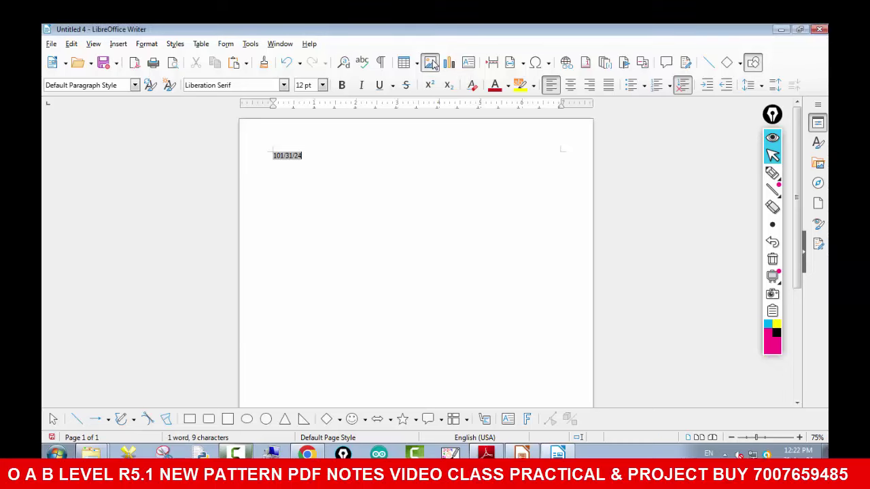
click(300, 169)
double_click(299, 169)
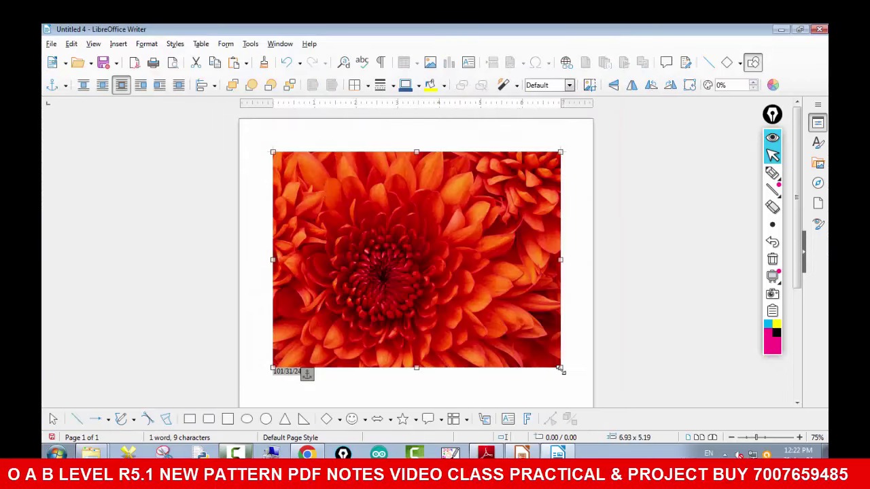
drag(559, 368, 417, 254)
click(441, 286)
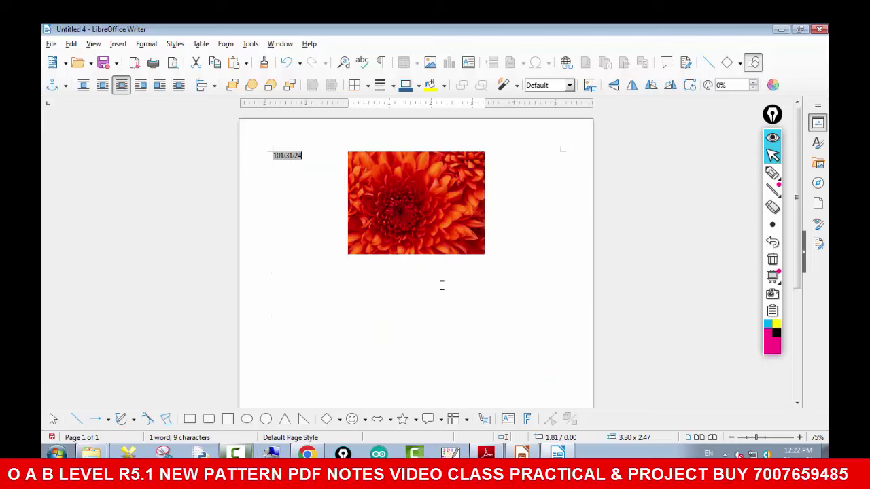
- Draw a large blue rectangle on the page with the Square tool
click(227, 419)
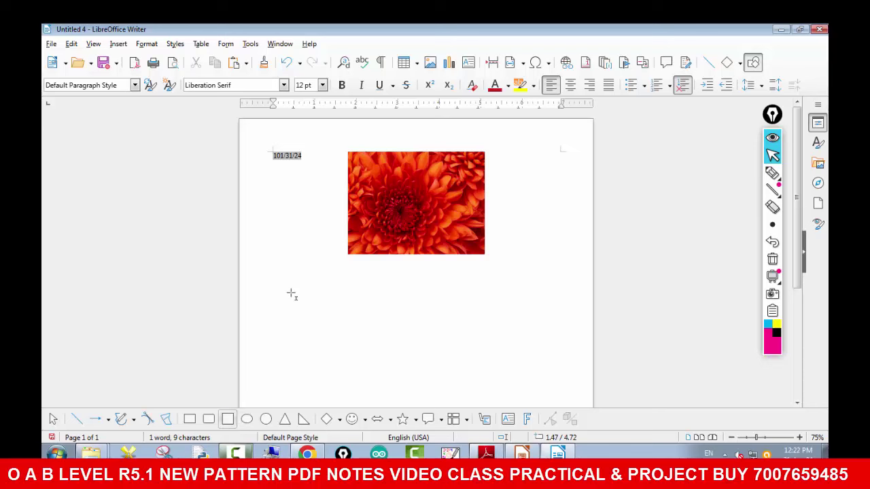
drag(288, 273, 559, 303)
click(559, 301)
click(438, 341)
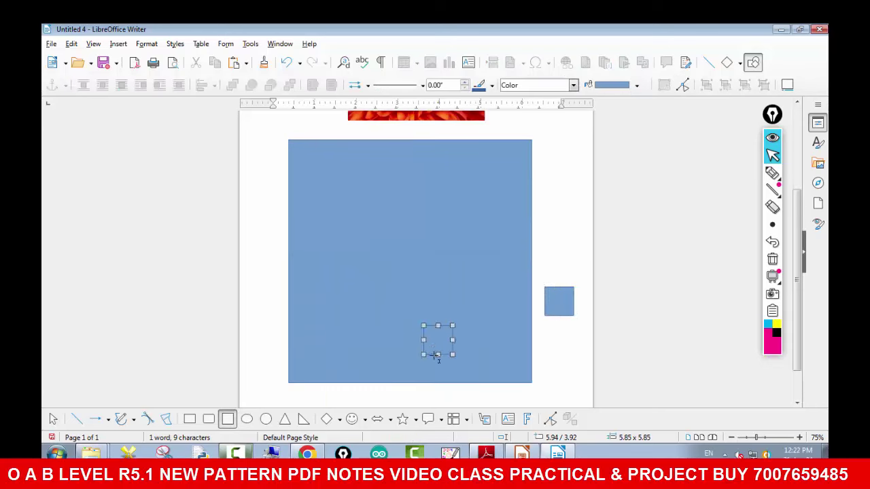
scroll(476, 300, up, 3)
- Reshape and move the blue rectangle below the picture, then select it and delete it
click(476, 300)
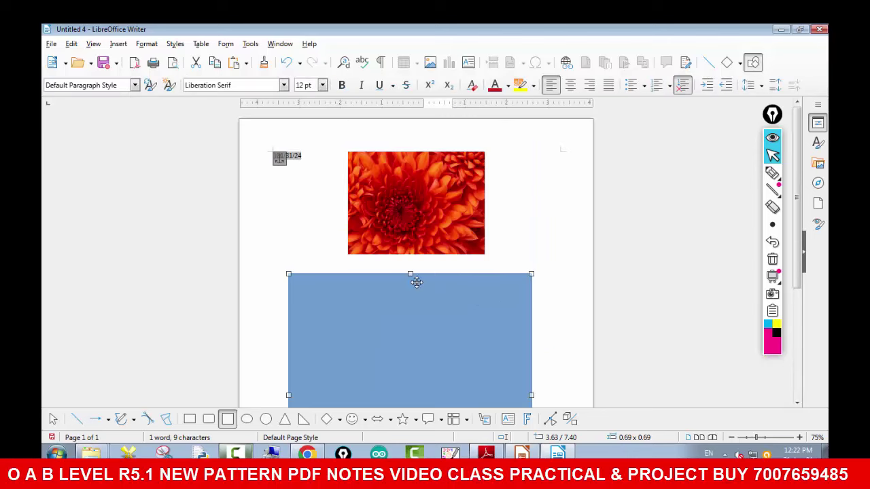
drag(409, 273, 428, 273)
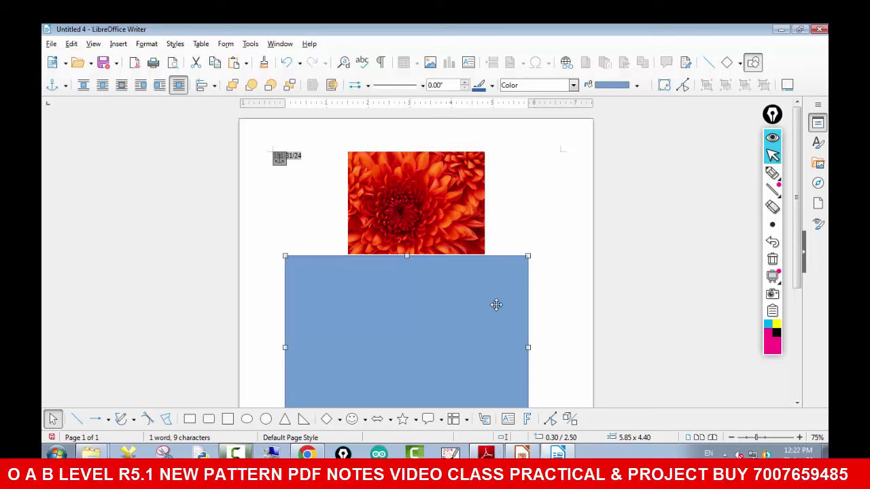
mouse_move(428, 308)
mouse_down()
mouse_move(432, 342)
mouse_move(434, 293)
mouse_up()
scroll(432, 342, down, 1)
drag(410, 230, 409, 257)
click(552, 293)
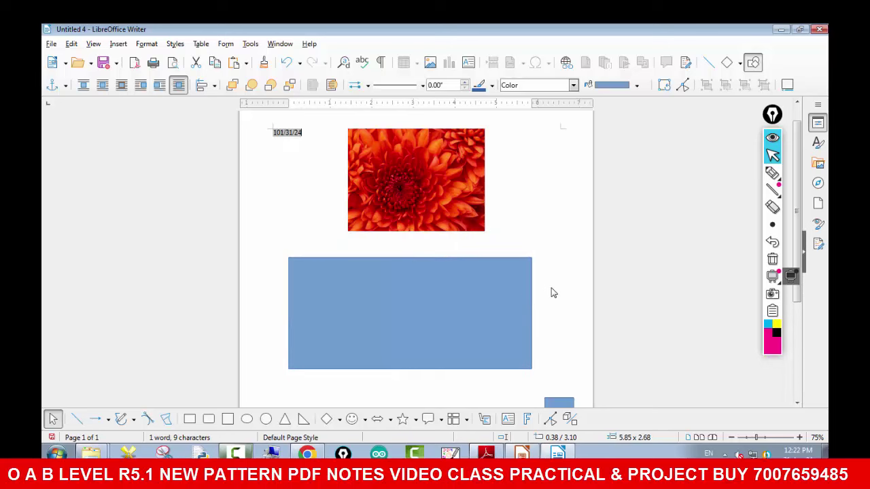
click(514, 295)
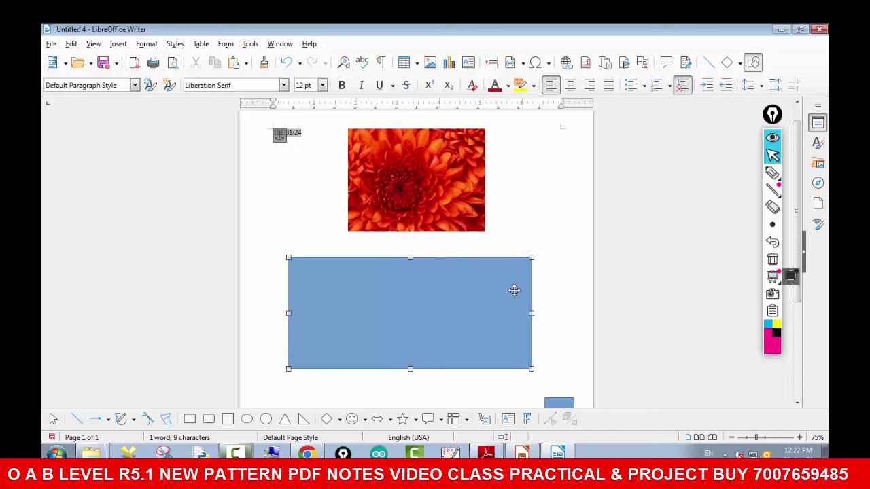
key(Delete)
key(Delete)
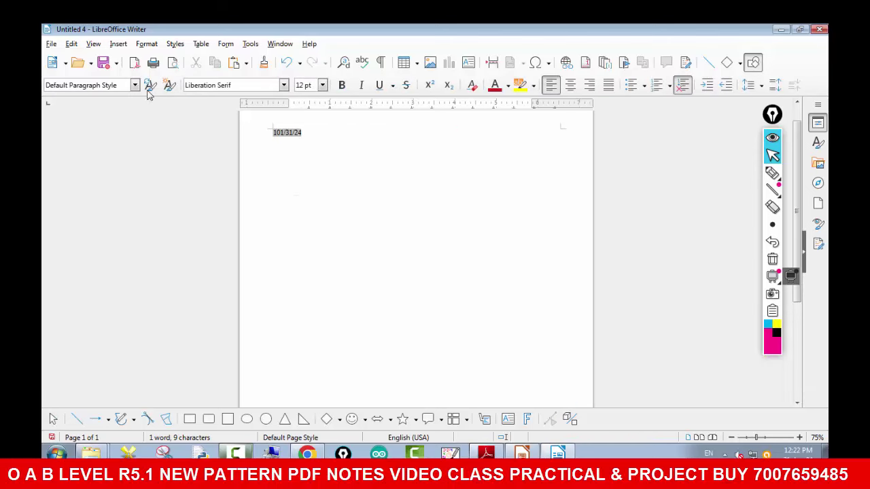
- Insert a 5-column by 5-row table below the date and type J in cell C3
click(118, 44)
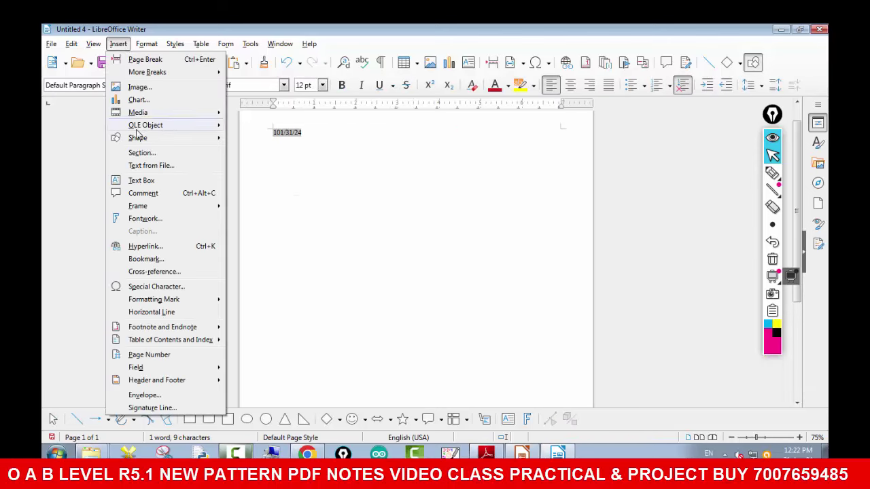
mouse_move(202, 43)
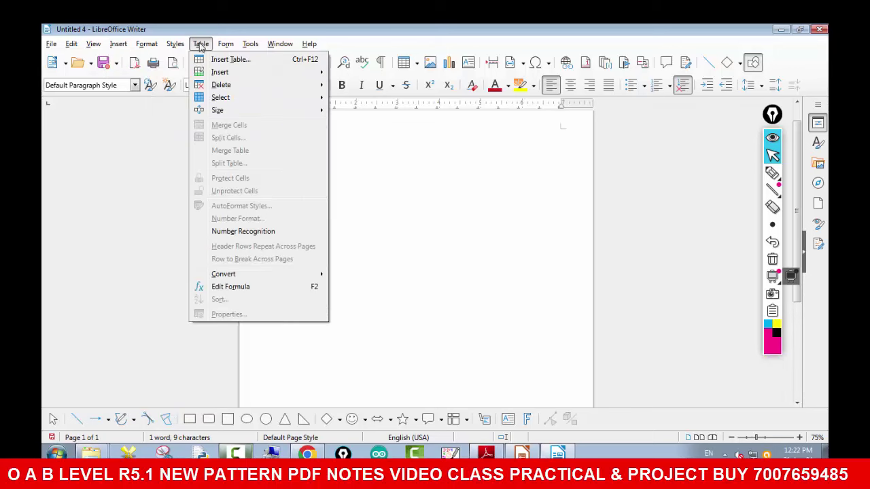
click(204, 60)
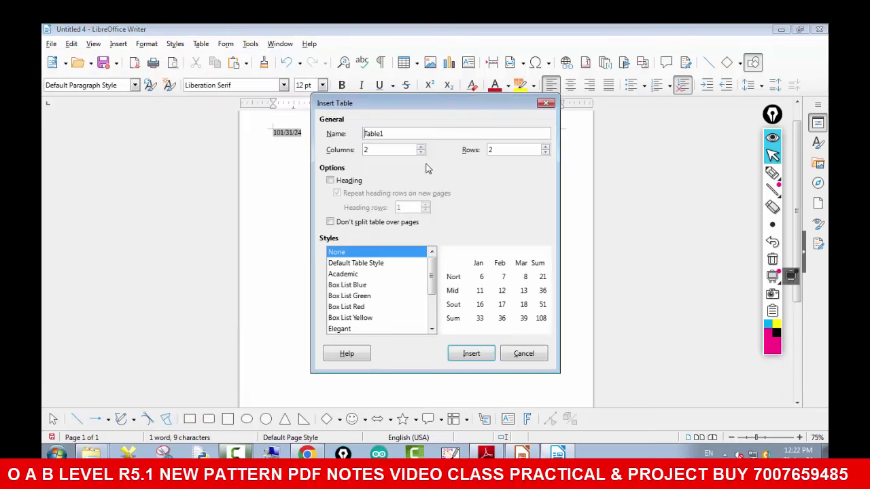
text(5)
key(Tab)
text(5)
click(471, 354)
click(550, 171)
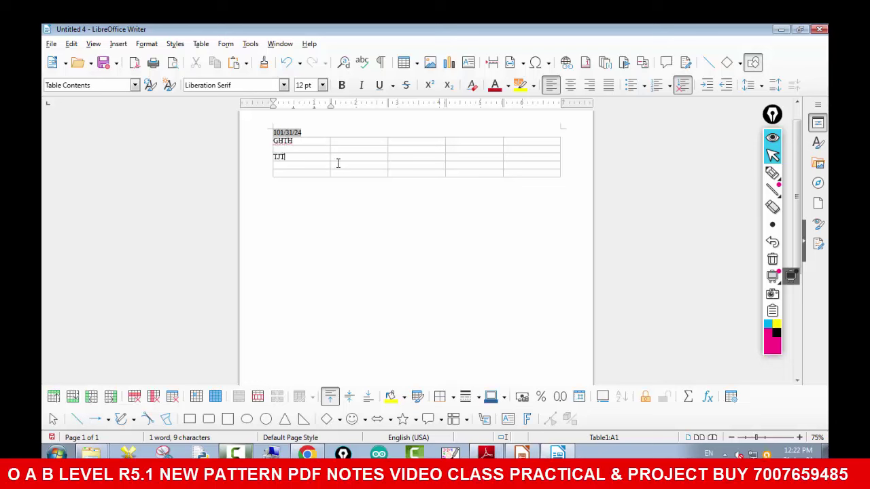
click(390, 156)
text(J)
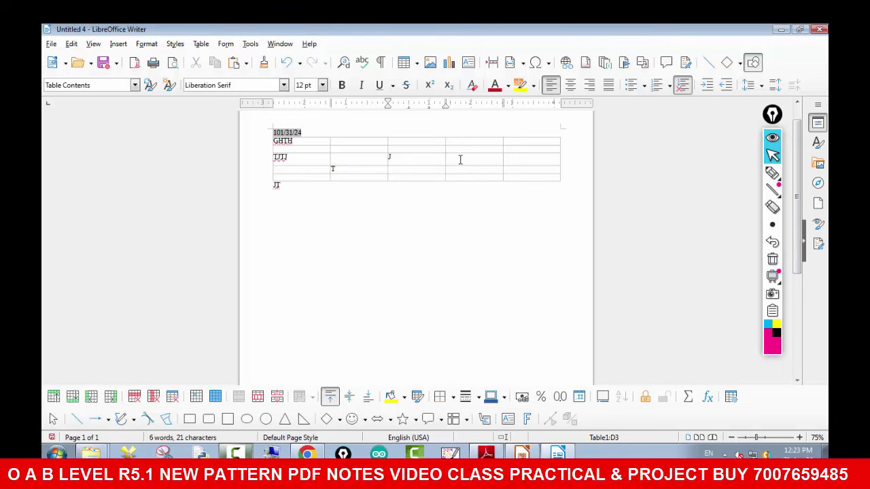
- Rework the table's rows and columns: add and delete columns, delete a row, add two rows
click(111, 397)
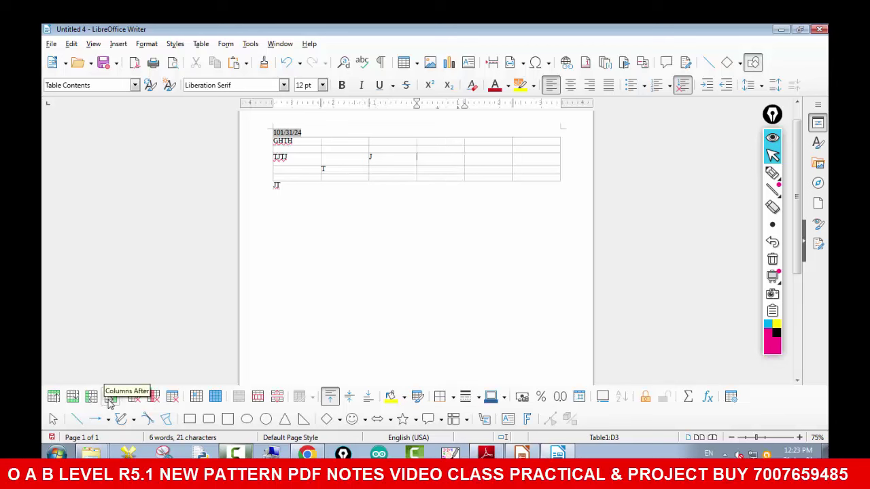
click(154, 397)
click(134, 397)
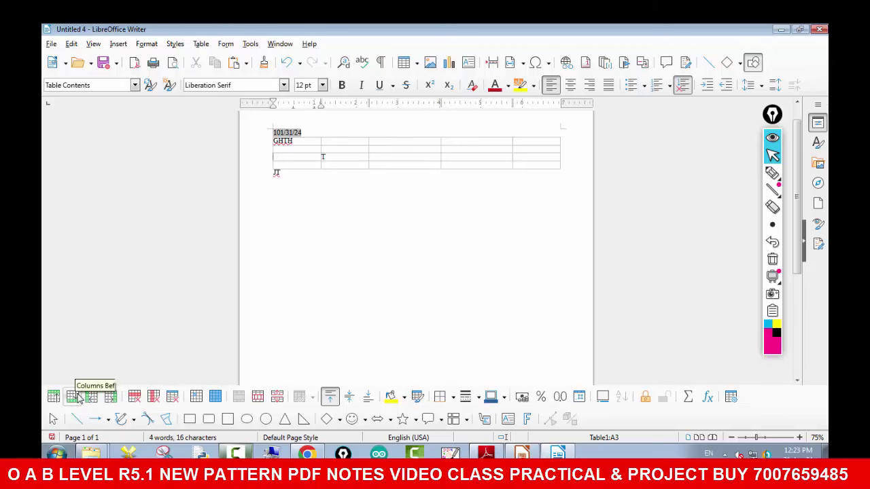
click(77, 397)
click(77, 397)
click(92, 397)
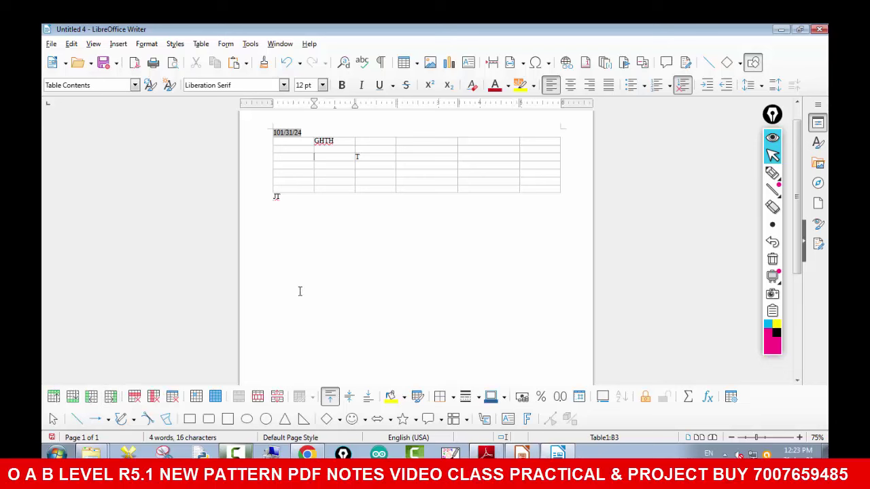
- Click out of the table, then select all of its cells
click(347, 264)
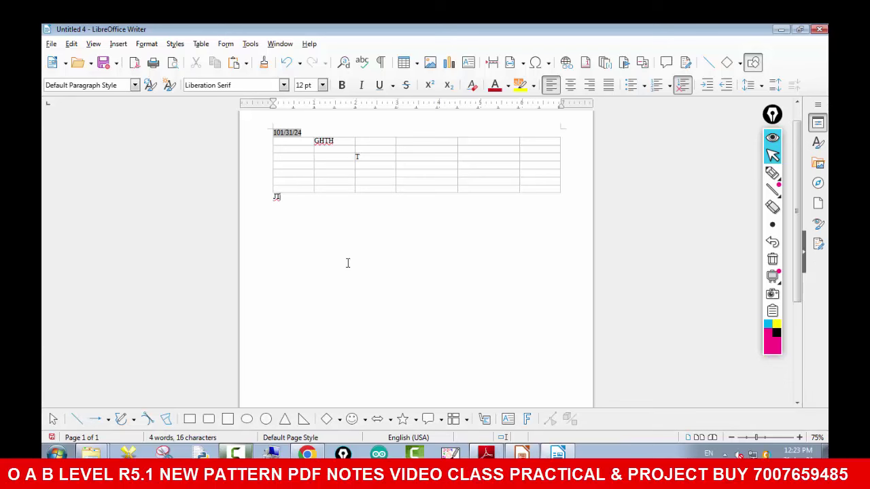
click(294, 147)
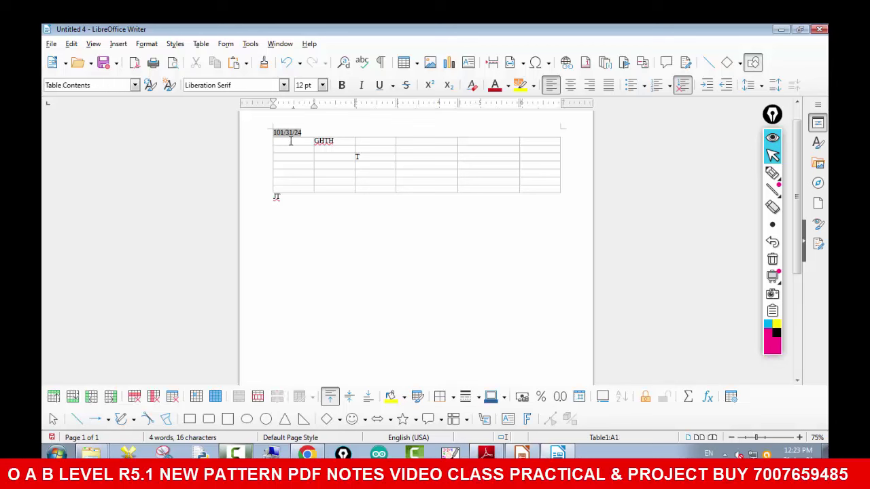
drag(290, 141, 480, 187)
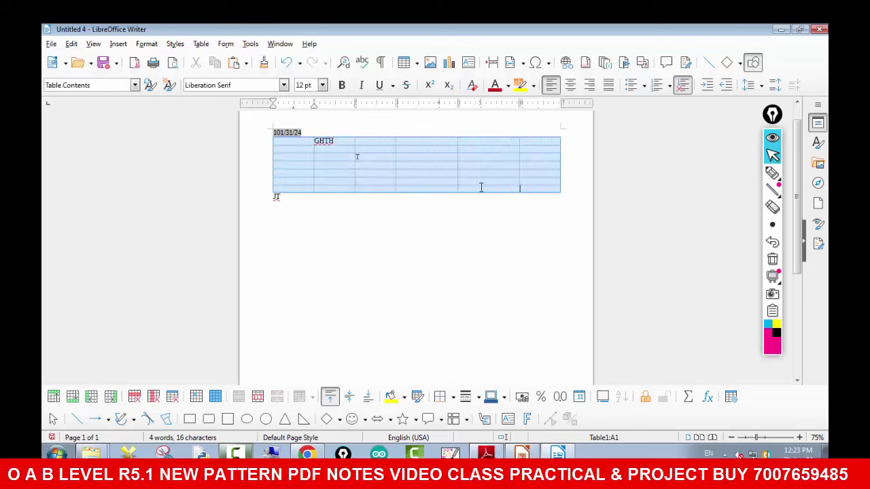
click(117, 47)
click(139, 99)
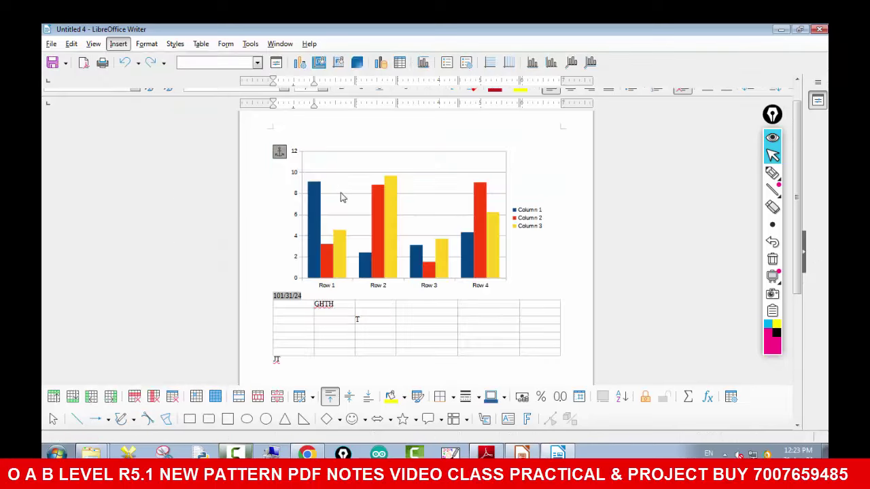
click(356, 193)
click(361, 203)
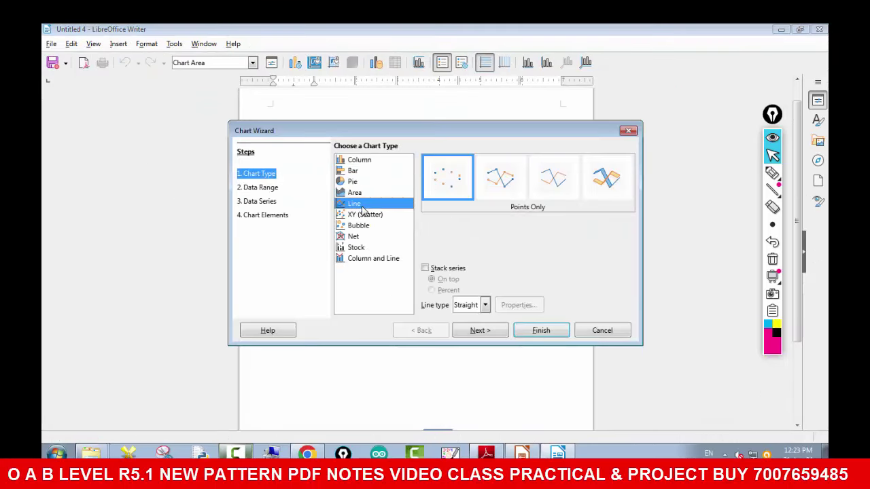
click(353, 181)
click(352, 170)
click(353, 181)
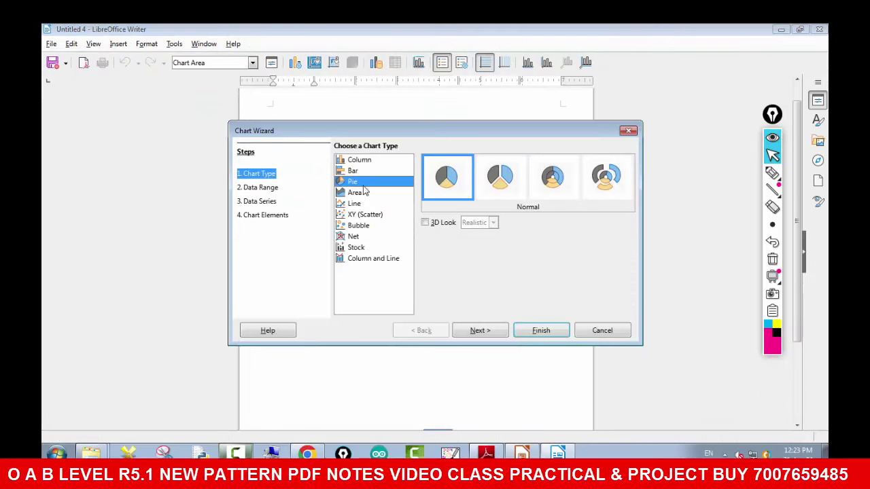
click(526, 330)
key(Escape)
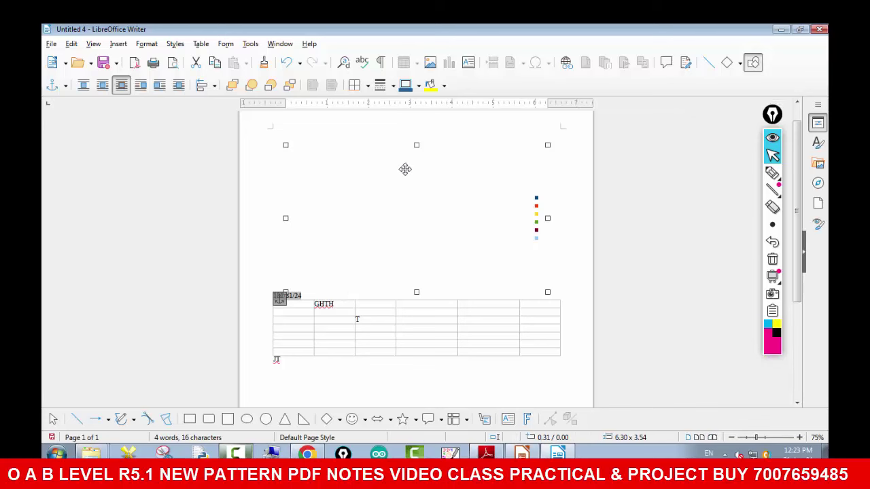
key(ctrl+x)
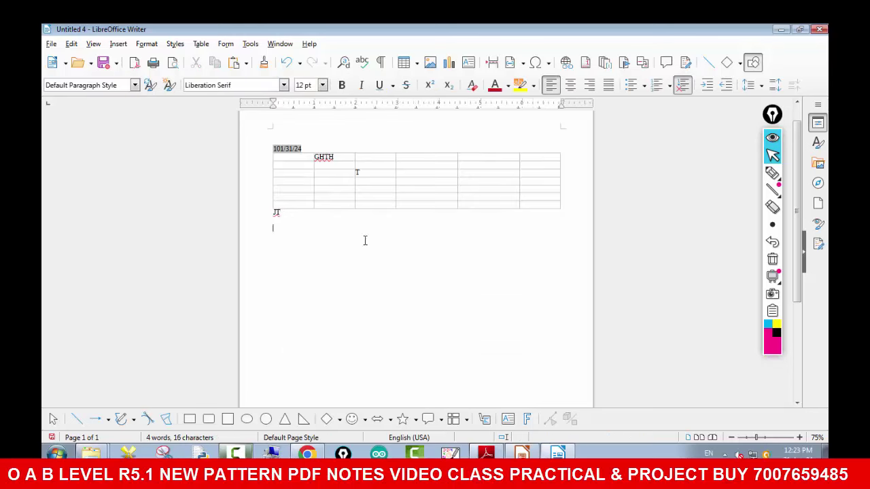
- Start the Mail Merge Wizard from the Tools menu
click(226, 44)
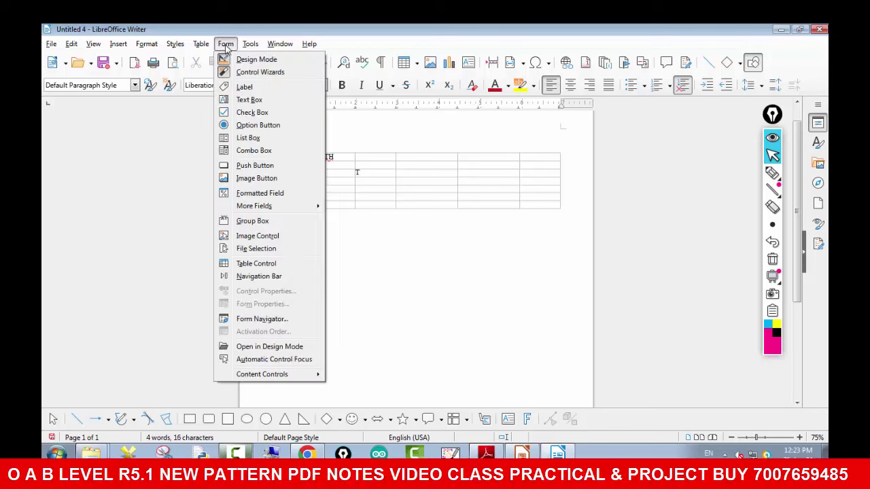
mouse_move(208, 45)
mouse_move(241, 45)
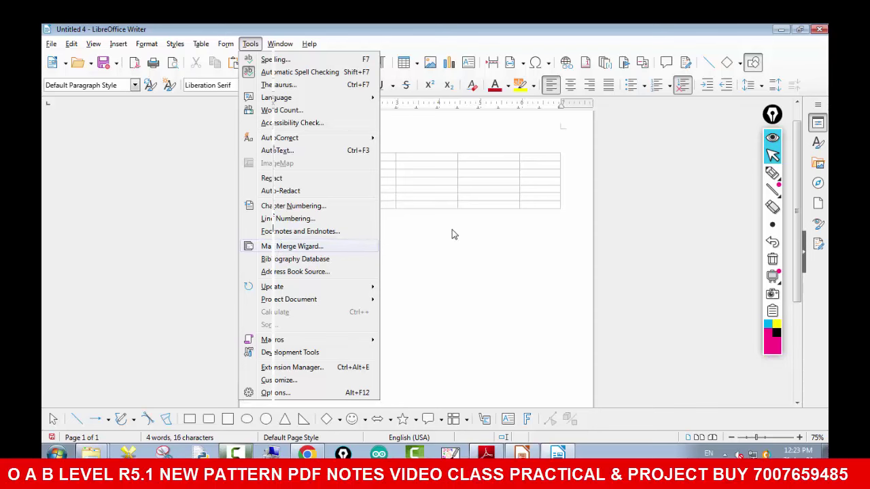
key(Return)
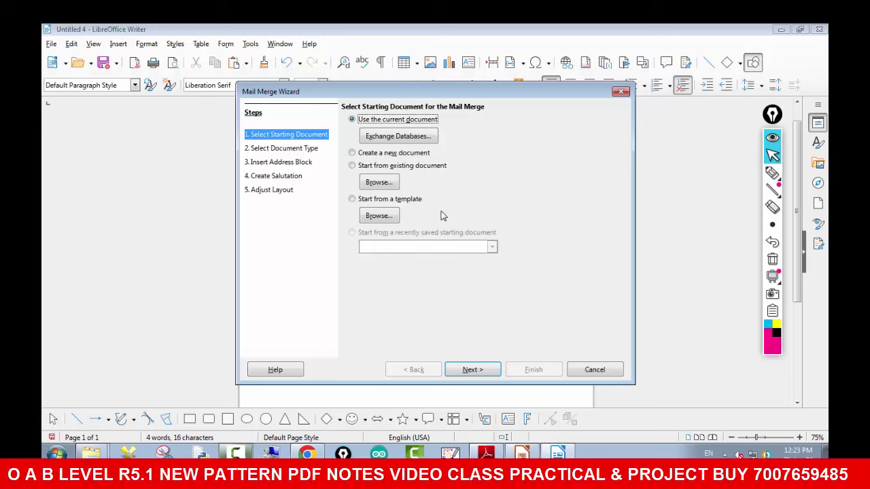
- Handwrite notes and a check mark over the wizard, then clear them
click(772, 173)
mouse_move(404, 202)
mouse_down()
mouse_move(480, 185)
mouse_move(456, 220)
mouse_up()
mouse_move(449, 221)
mouse_down()
mouse_move(503, 211)
mouse_move(519, 218)
mouse_up()
mouse_move(439, 240)
mouse_down()
mouse_move(528, 232)
mouse_move(605, 196)
mouse_up()
click(772, 261)
click(772, 155)
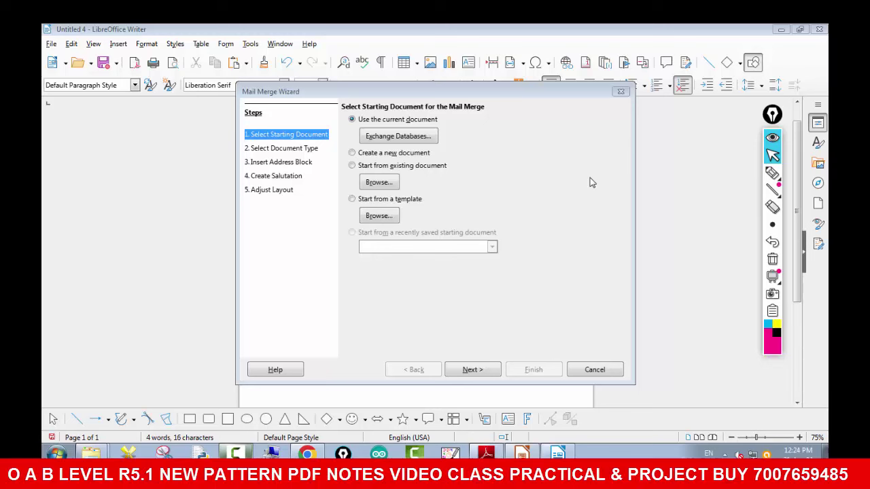
- Make it a Letter with the shorter name-and-address block, finish, and switch to YouTube
click(486, 372)
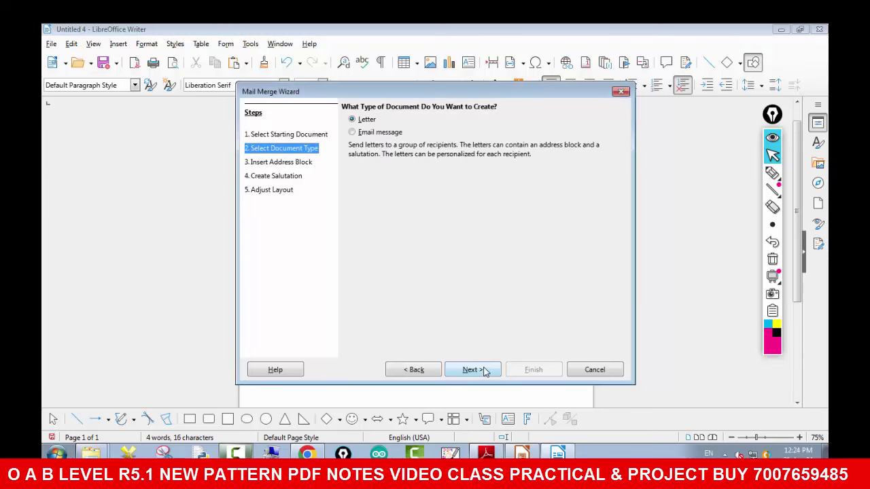
click(459, 373)
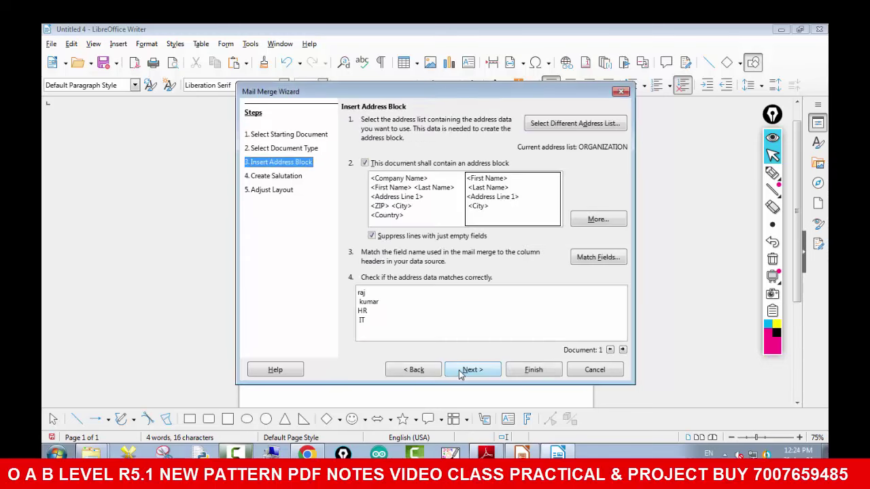
click(508, 212)
click(431, 203)
click(511, 218)
click(428, 201)
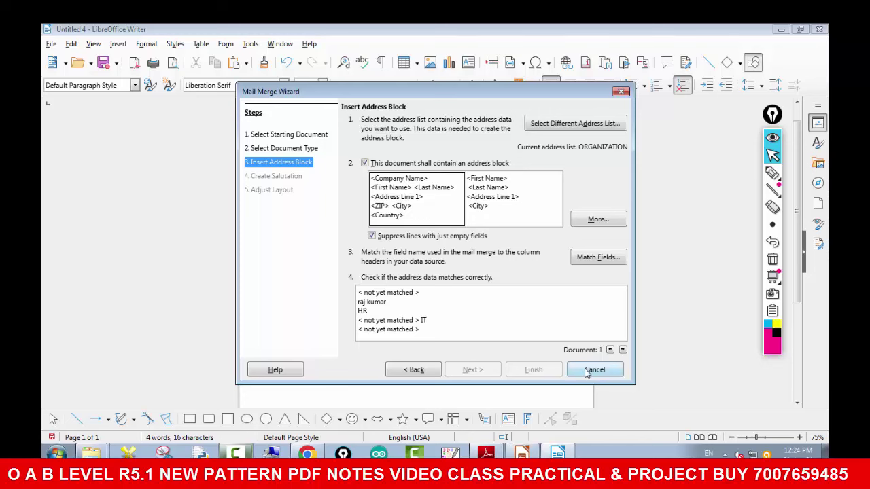
click(487, 209)
click(527, 370)
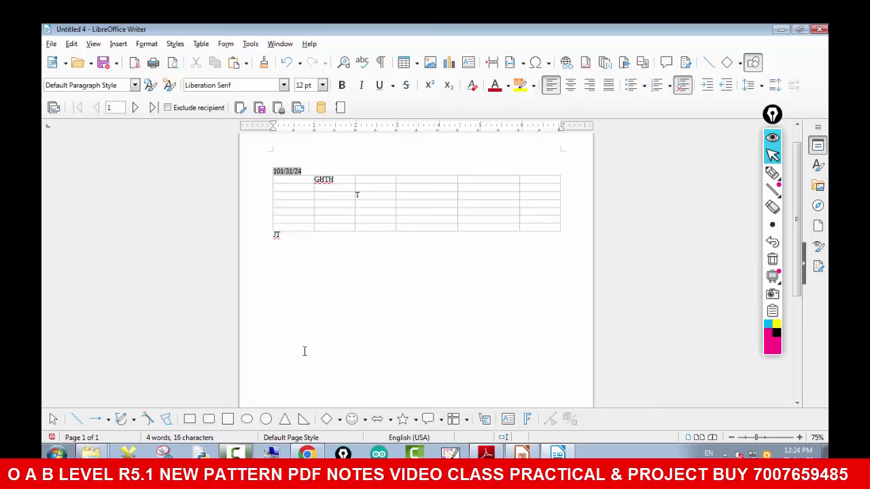
click(307, 454)
- Scroll the Videos listing, open the channel's Home page, and scroll its shelves
scroll(822, 212, down, 3)
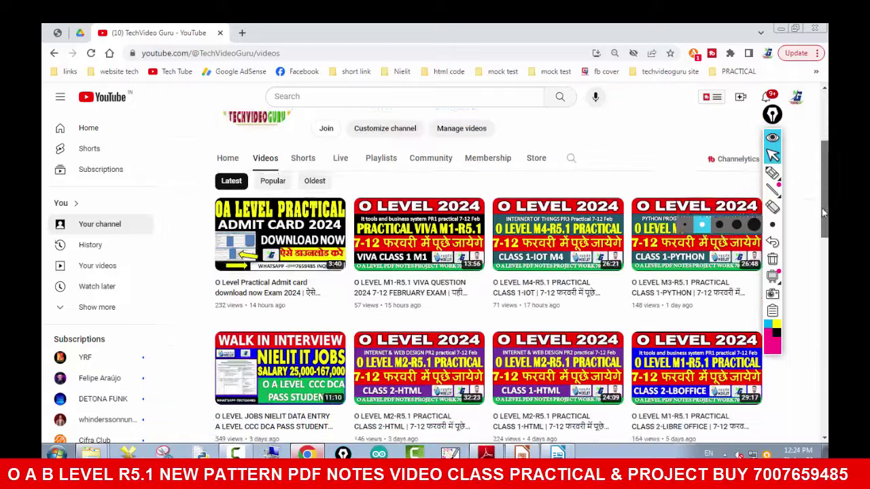
scroll(822, 212, down, 4)
scroll(339, 213, up, 4)
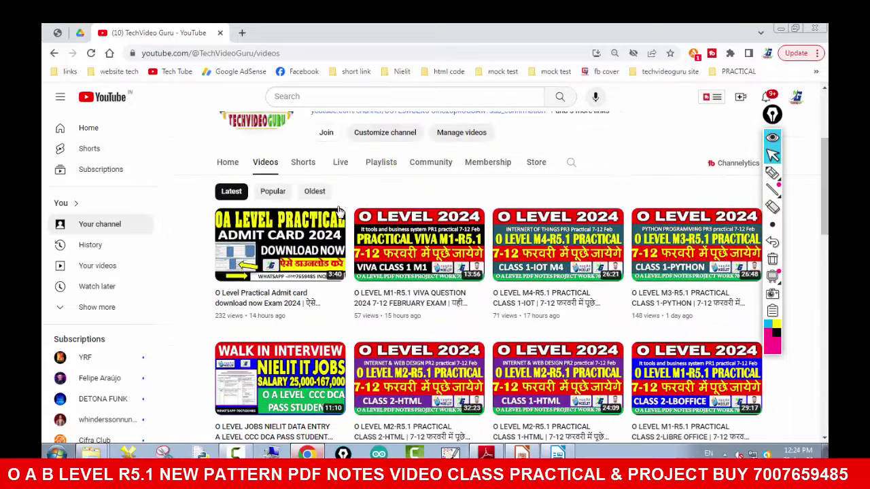
click(227, 165)
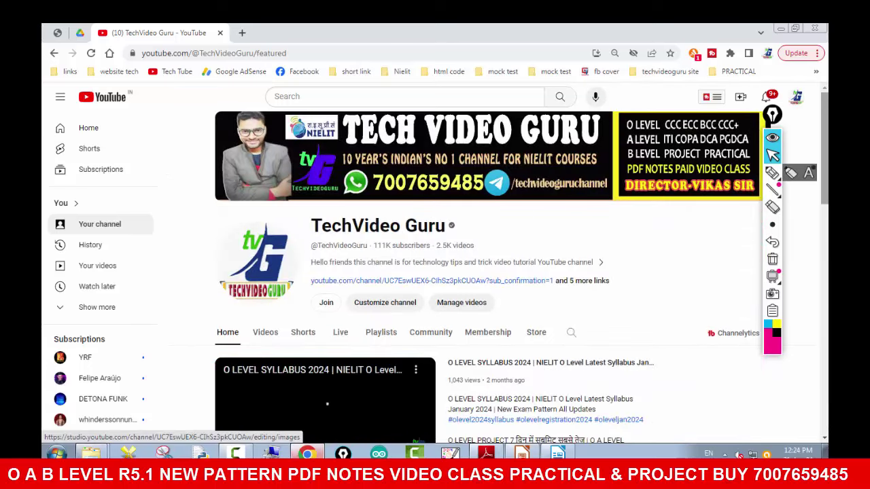
scroll(824, 308, down, 1)
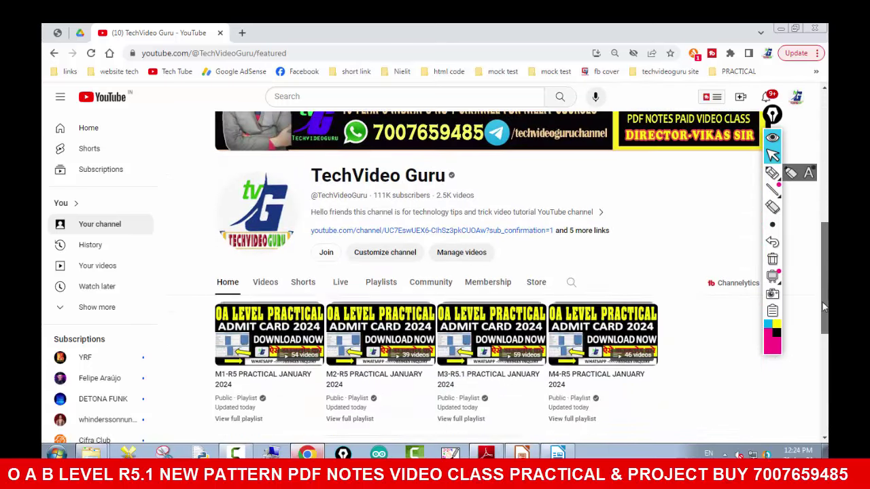
scroll(824, 308, down, 3)
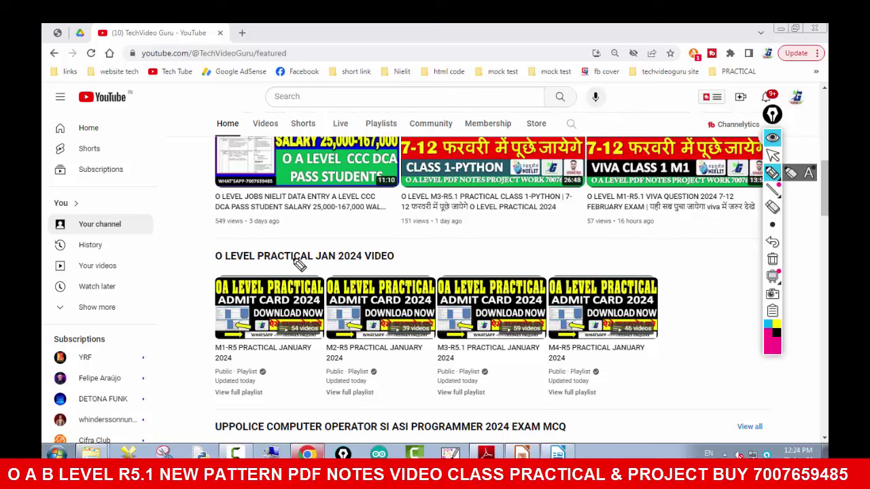
- Circle the M1-R5 PRACTICAL JANUARY 2024 playlist with an arrow, clear it, and return to Writer
mouse_move(292, 262)
mouse_down()
mouse_move(188, 301)
mouse_move(313, 383)
mouse_move(294, 260)
mouse_move(271, 252)
mouse_up()
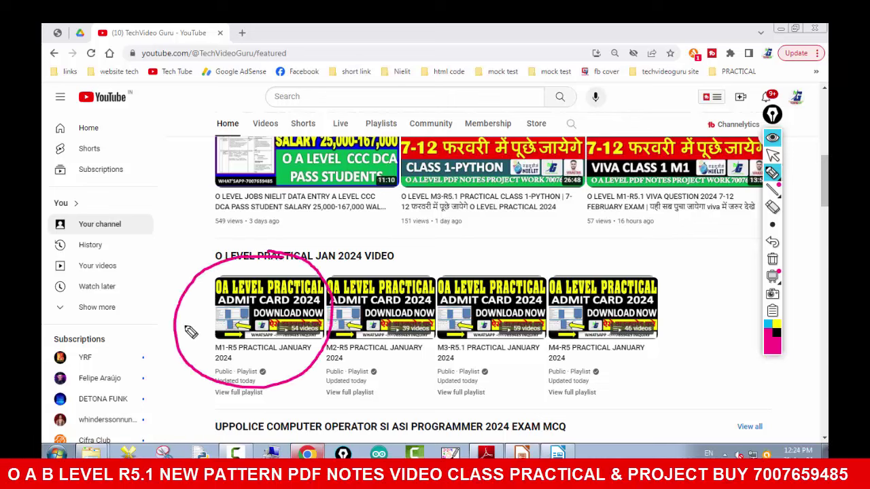
mouse_move(139, 344)
mouse_down()
mouse_move(171, 331)
mouse_move(163, 346)
mouse_up()
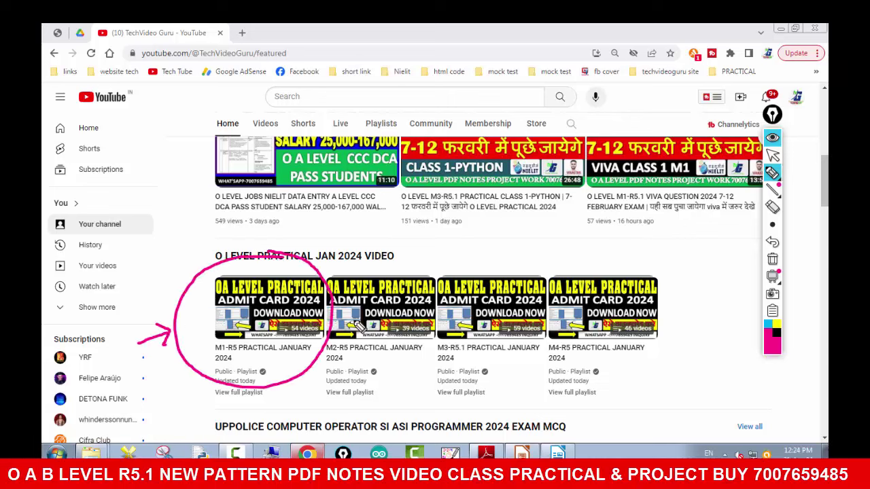
click(772, 259)
click(772, 156)
scroll(600, 326, up, 5)
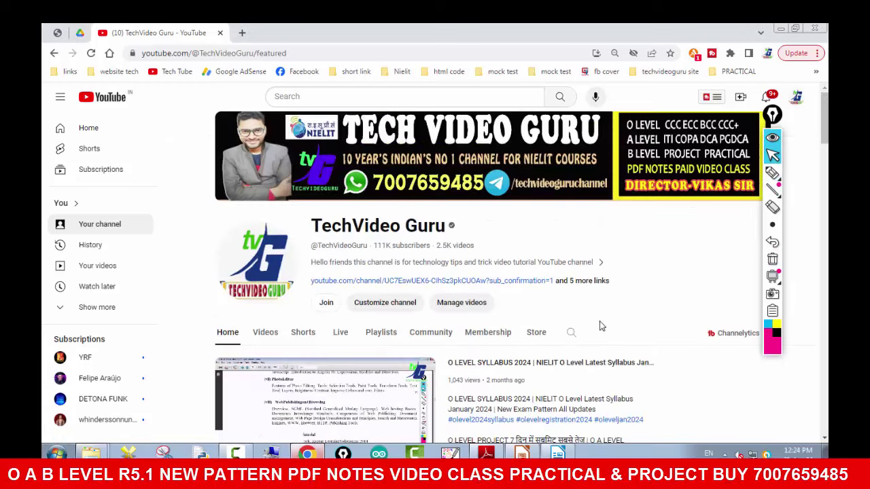
click(557, 453)
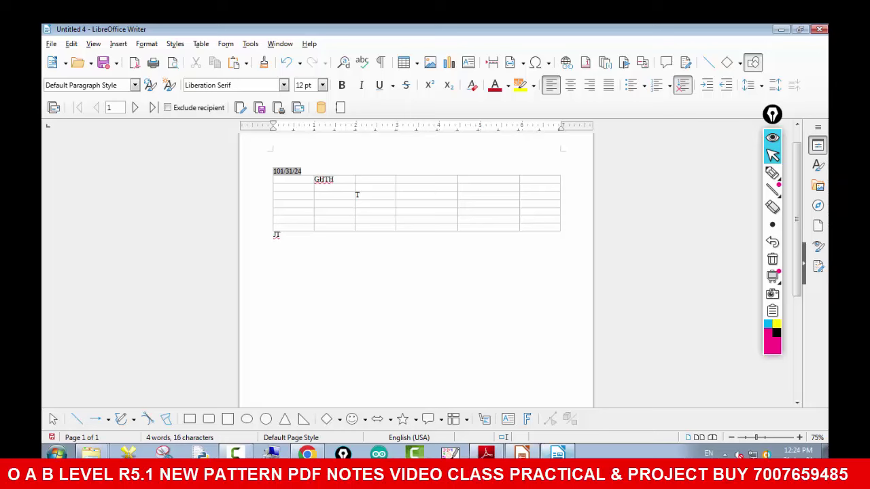
- Launch LibreOffice Calc by searching 'cAL' in the Start menu, then zoom out
key(super)
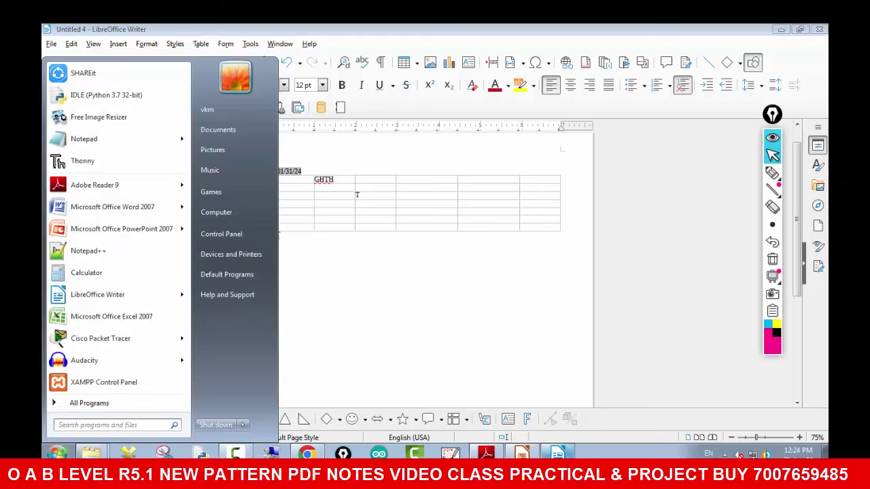
text(cAL)
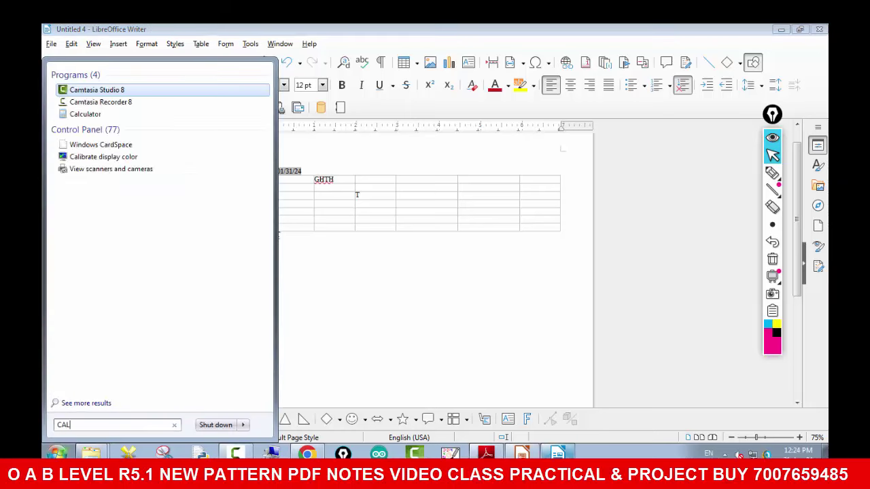
key(Down)
key(Return)
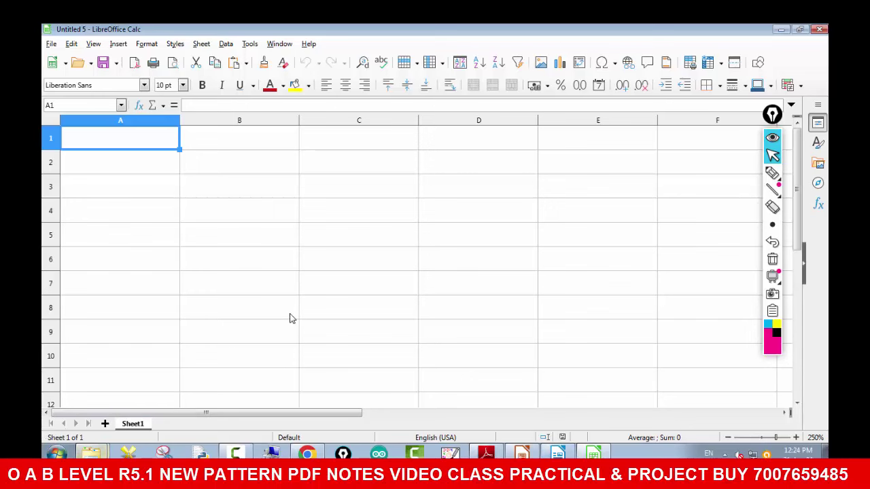
key(ctrl+minus)
click(486, 273)
click(730, 439)
click(730, 439)
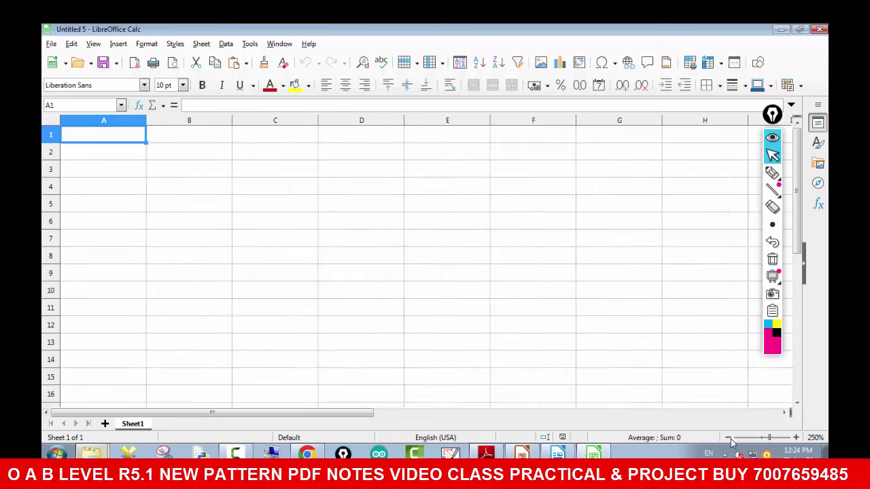
click(730, 439)
click(731, 439)
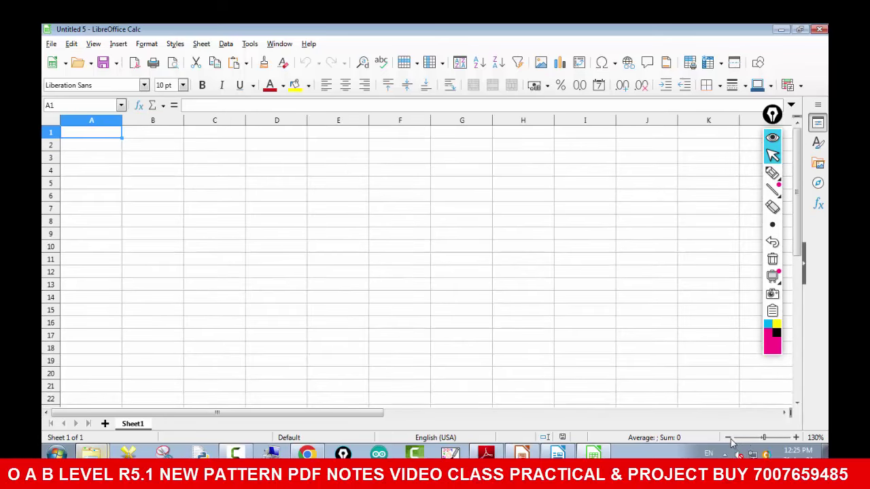
click(771, 173)
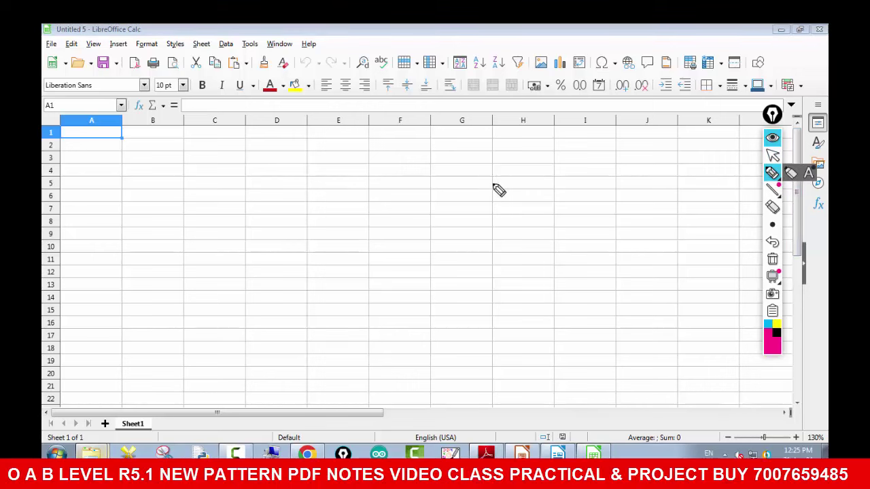
mouse_move(118, 137)
mouse_down()
mouse_move(322, 134)
mouse_move(330, 252)
mouse_move(117, 227)
mouse_move(124, 140)
mouse_up()
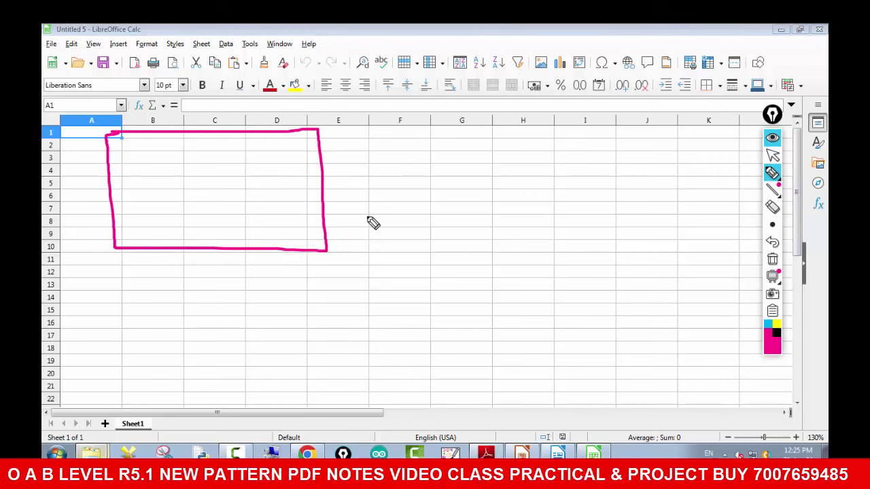
mouse_move(368, 174)
mouse_down()
mouse_move(381, 198)
mouse_move(416, 193)
mouse_up()
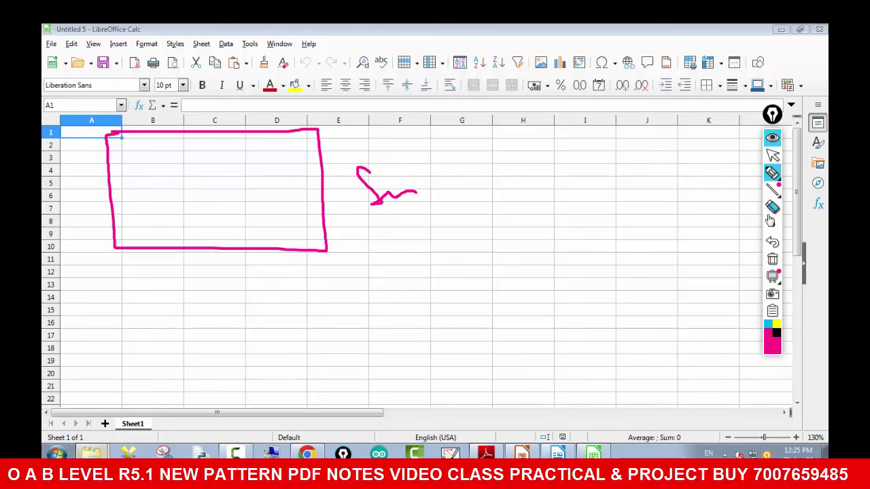
click(772, 259)
click(772, 155)
drag(99, 136, 333, 139)
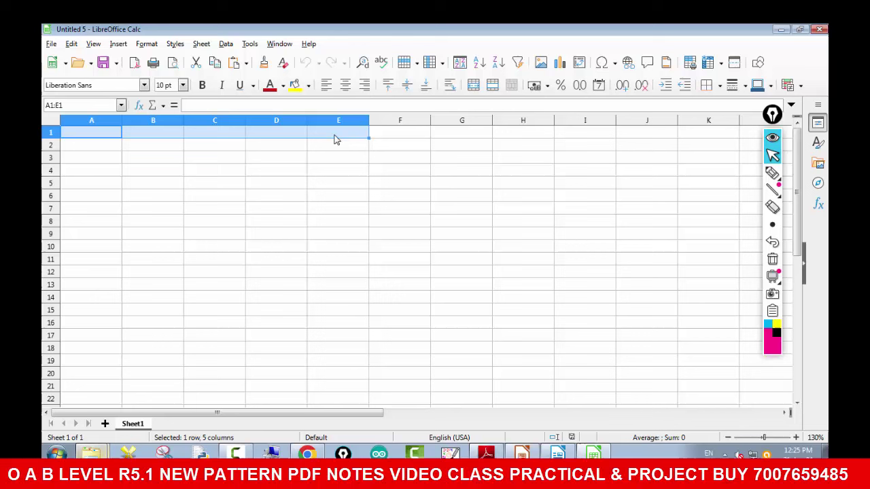
click(330, 211)
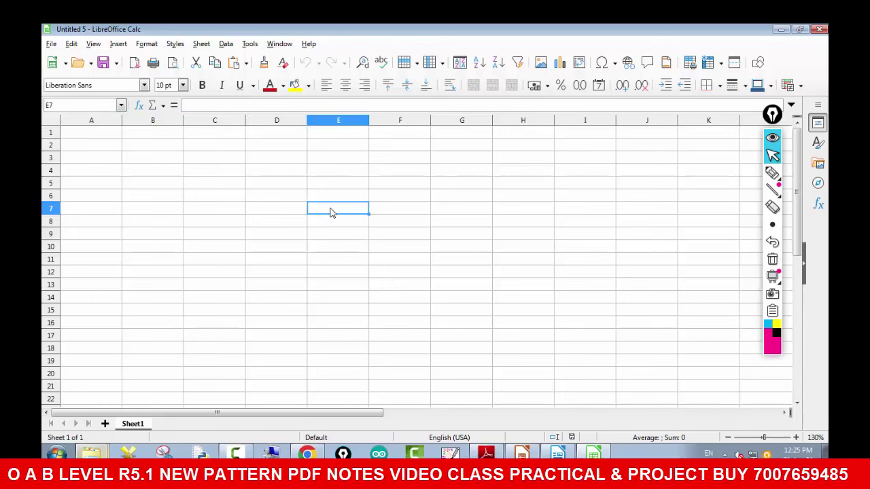
click(799, 86)
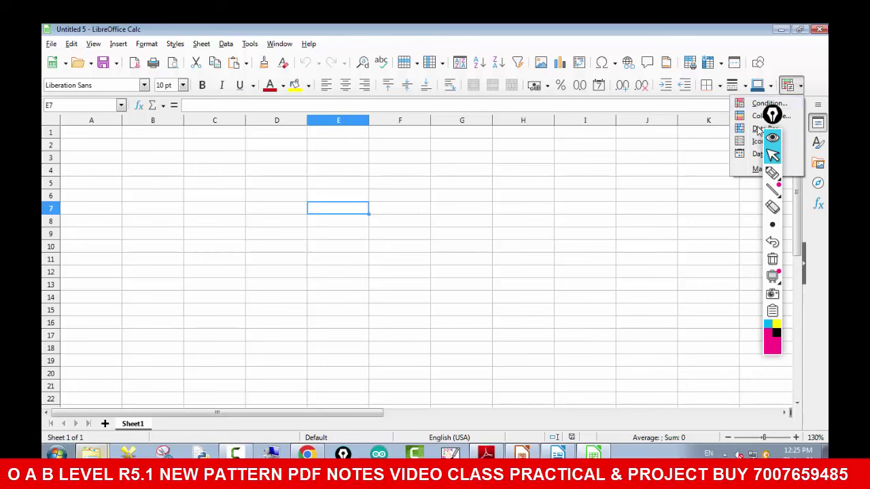
click(637, 224)
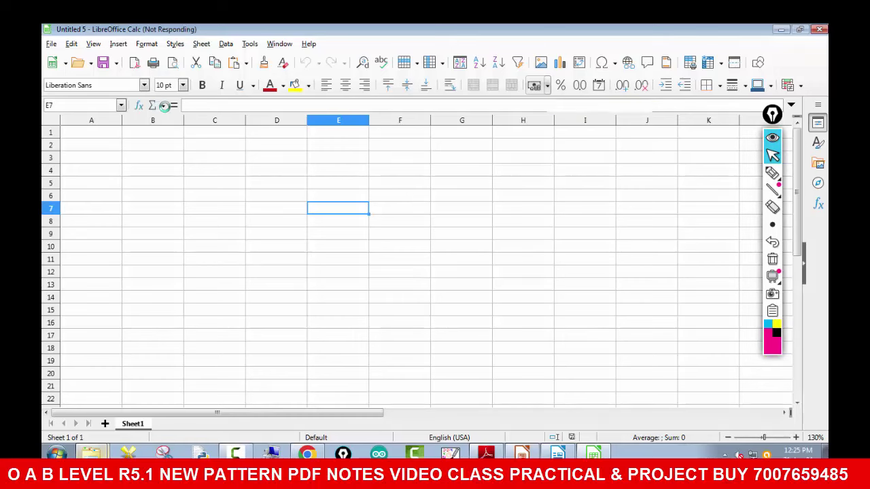
key(alt+Tab)
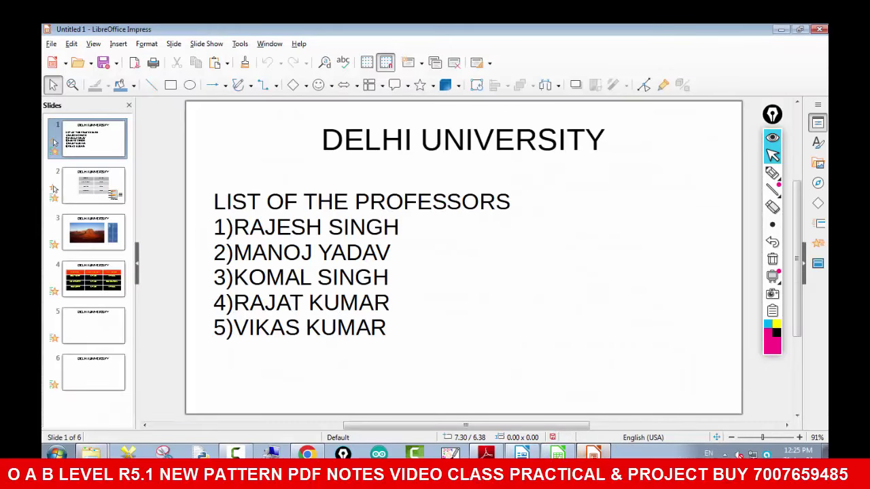
click(164, 105)
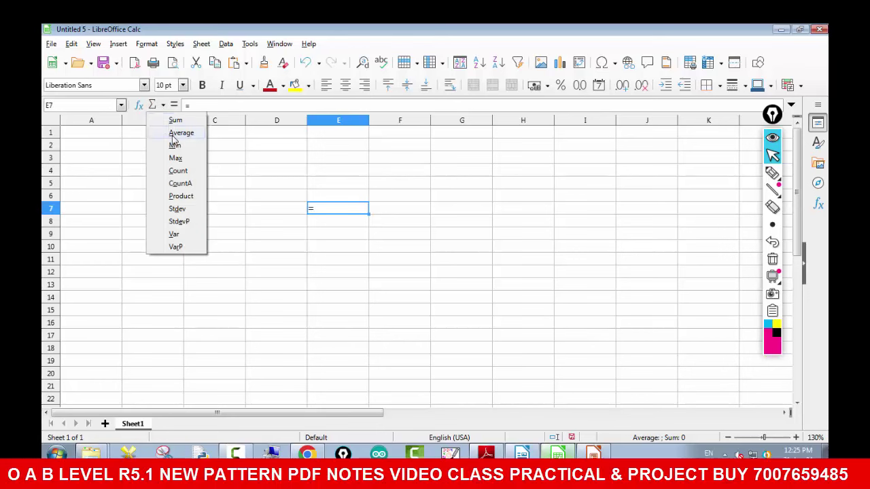
click(286, 252)
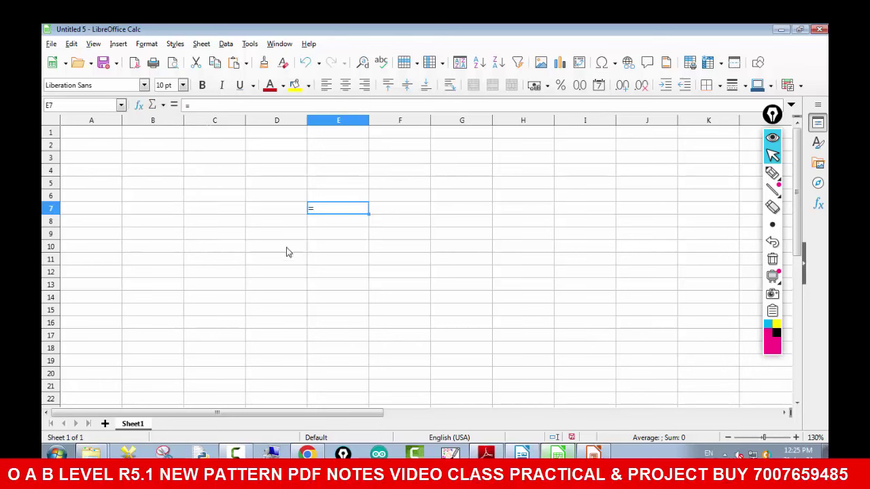
click(358, 238)
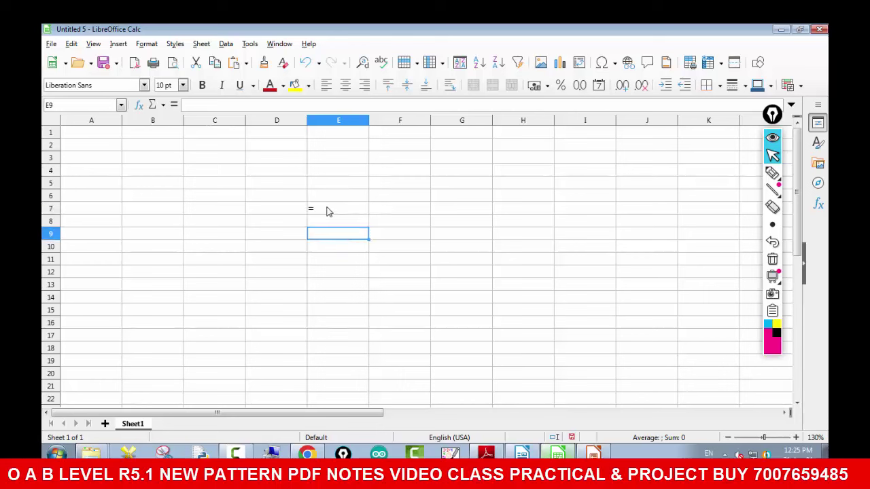
click(326, 211)
click(258, 211)
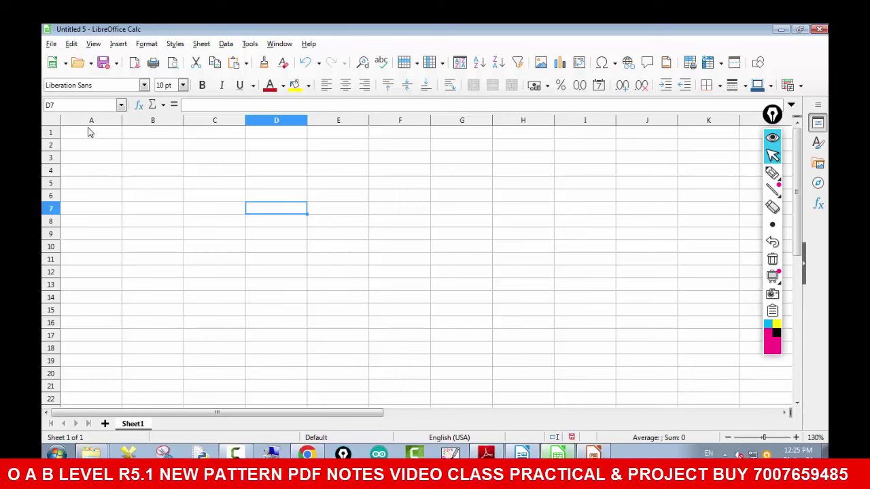
- Select A1:E11, sketch an S shape and lines beside it with the pen, then erase them
mouse_move(88, 131)
mouse_down()
mouse_move(311, 225)
mouse_move(356, 265)
mouse_up()
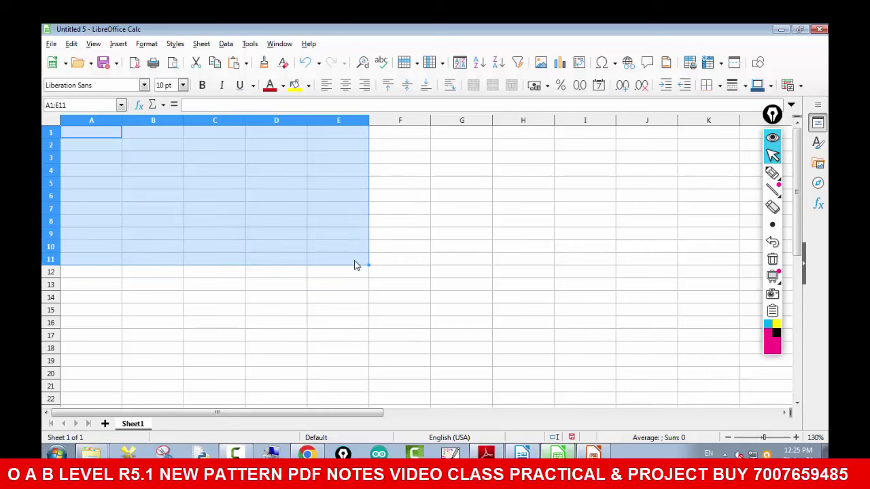
click(778, 182)
mouse_move(480, 177)
mouse_down()
mouse_move(445, 174)
mouse_move(523, 212)
mouse_up()
drag(459, 251, 562, 247)
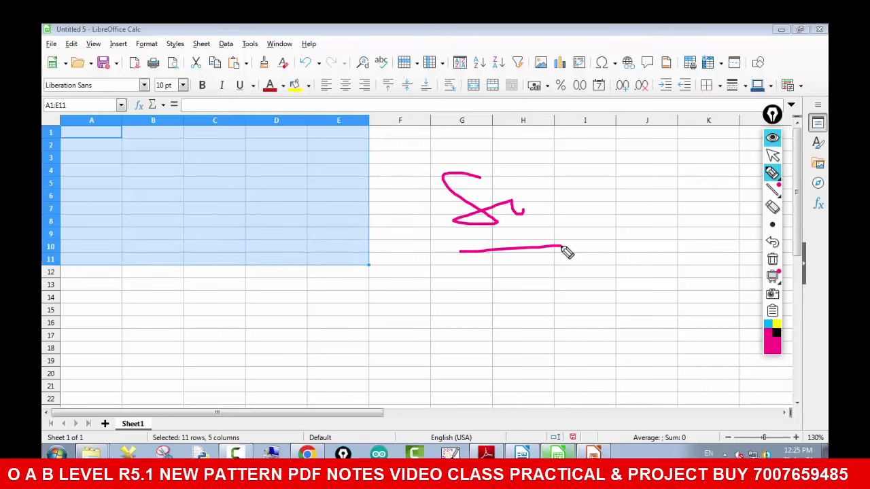
drag(82, 133, 85, 272)
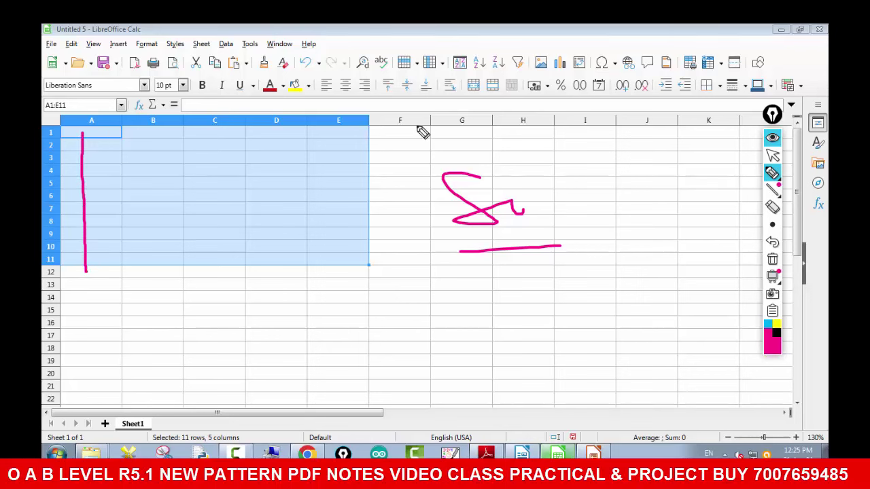
click(772, 259)
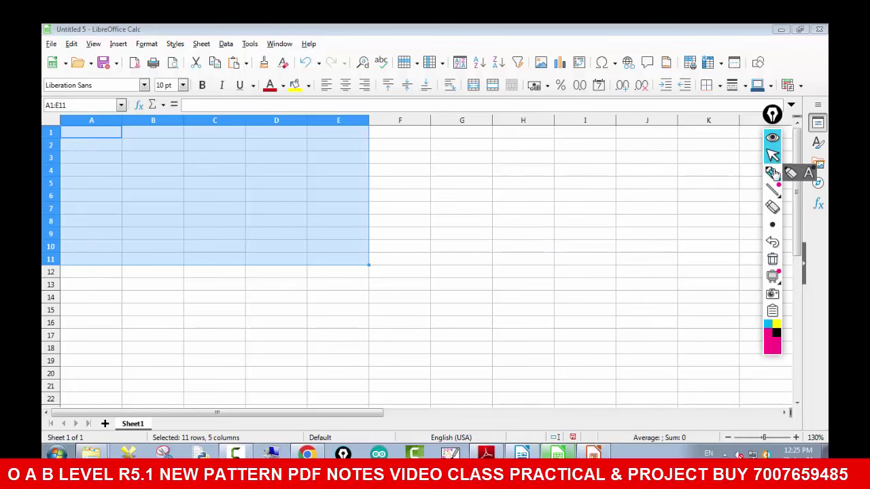
- Handwrite 'f ir' with an underline and the word 'Start' in columns F and G
click(772, 171)
mouse_move(435, 186)
mouse_down()
mouse_move(413, 232)
mouse_move(430, 211)
mouse_up()
drag(447, 201, 455, 221)
drag(462, 212, 484, 203)
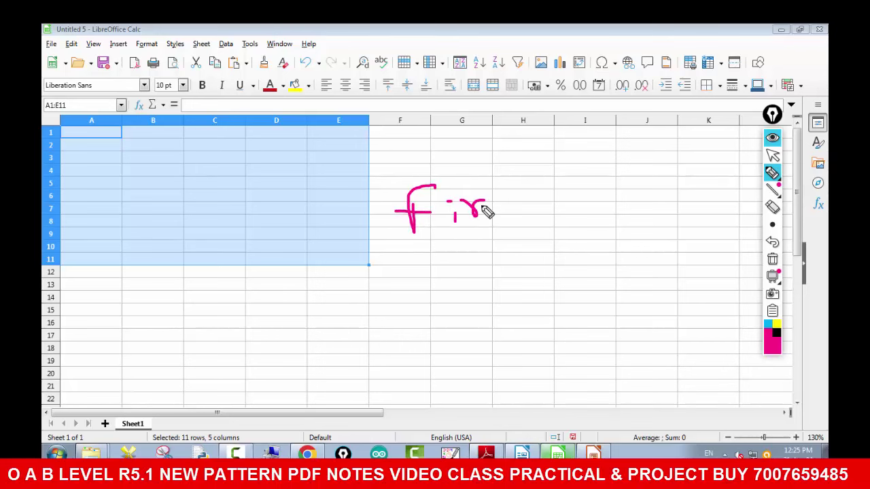
drag(390, 250, 552, 233)
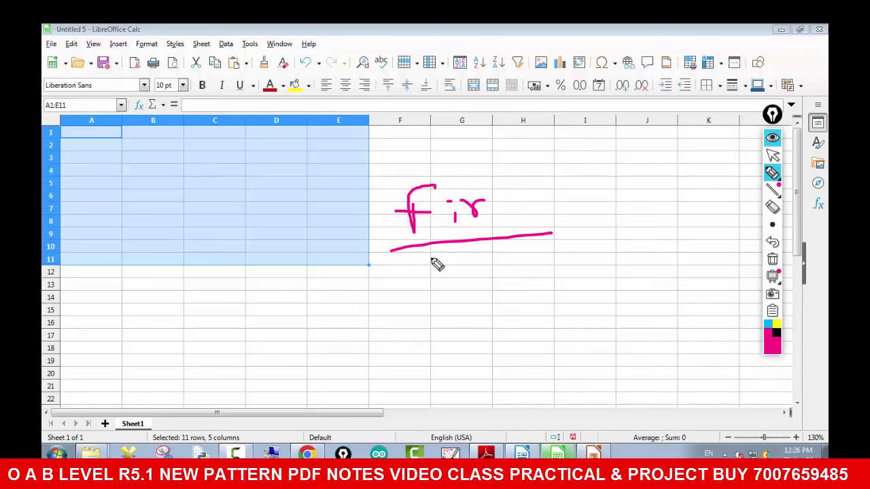
mouse_move(410, 260)
mouse_down()
mouse_move(549, 293)
mouse_move(596, 276)
mouse_up()
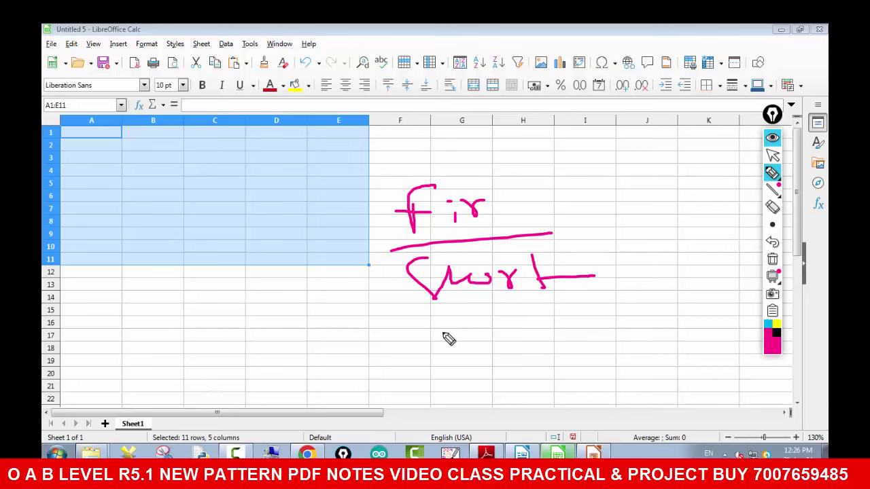
- Underline 'Start', add a check mark, erase the ink, select I6, and switch to YouTube
drag(445, 330, 590, 317)
drag(632, 286, 688, 274)
click(772, 259)
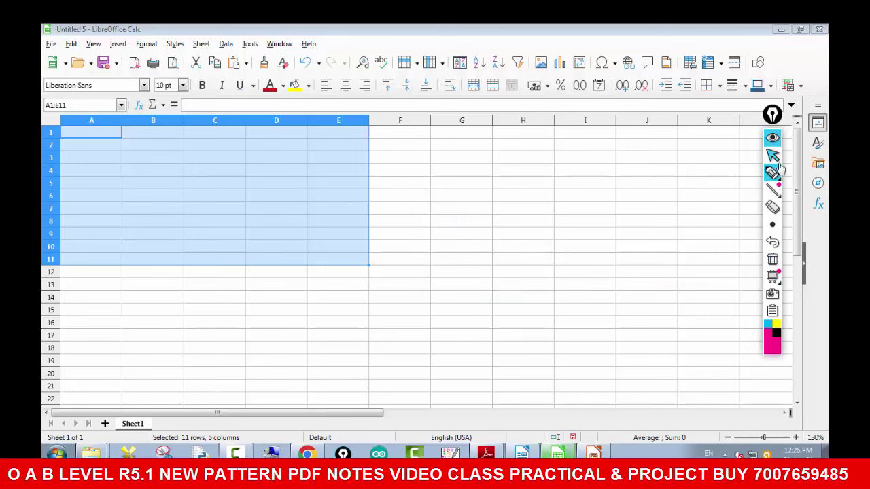
click(586, 198)
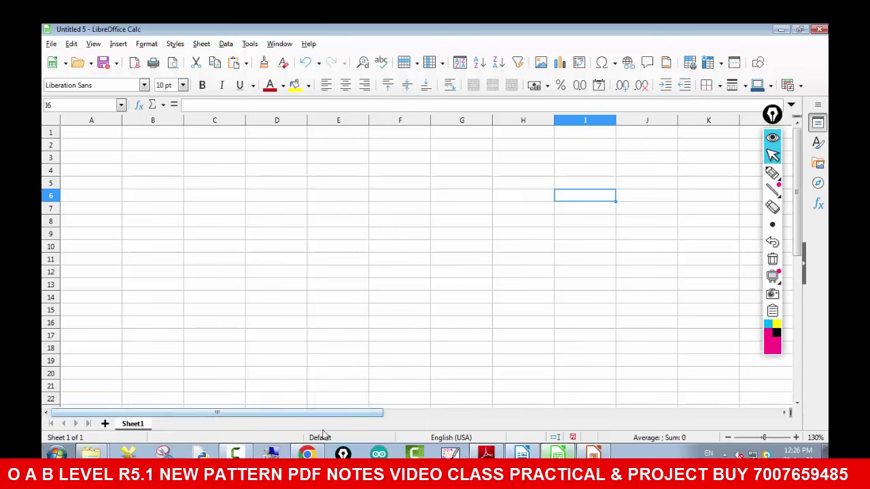
click(308, 453)
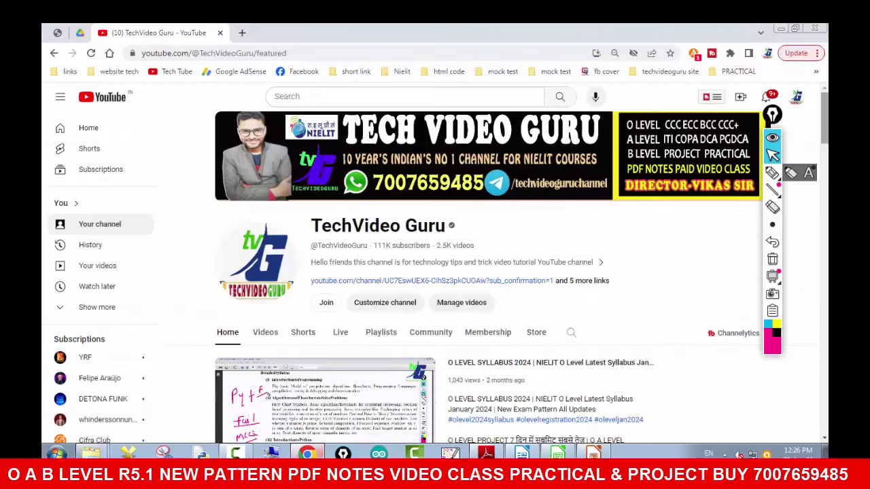
click(790, 173)
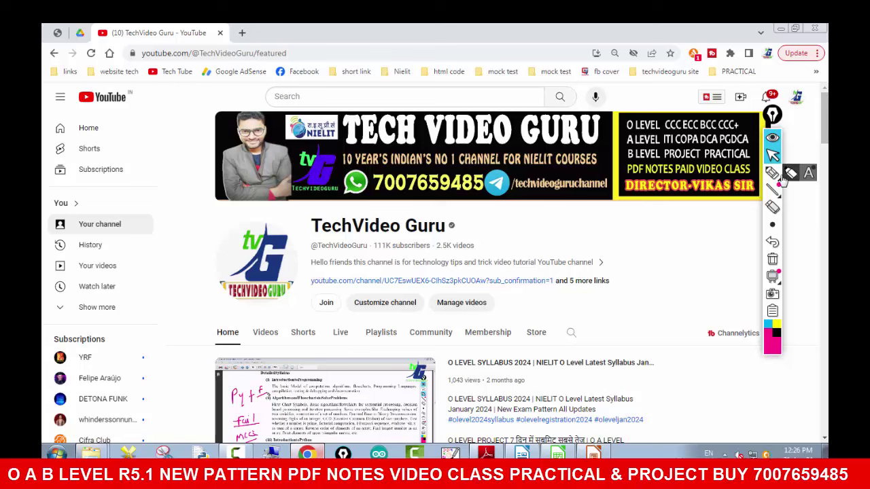
mouse_move(484, 171)
mouse_down()
mouse_move(448, 171)
mouse_move(377, 207)
mouse_move(479, 180)
mouse_up()
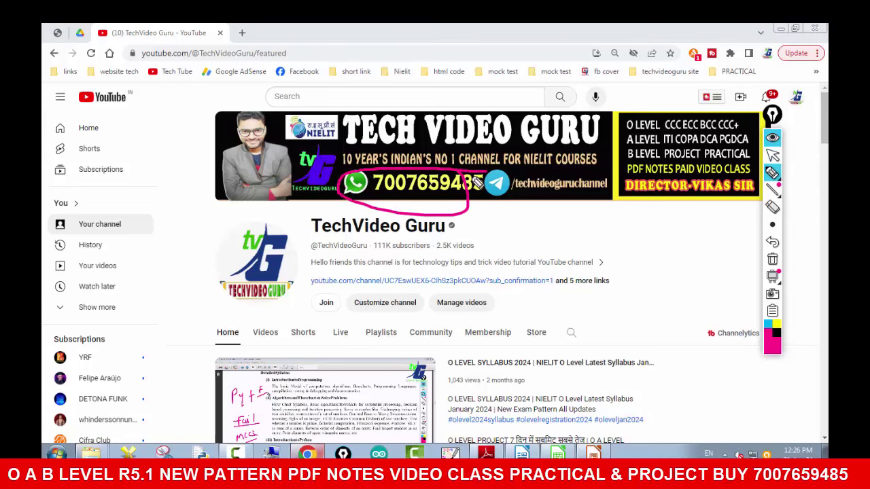
click(772, 259)
click(772, 155)
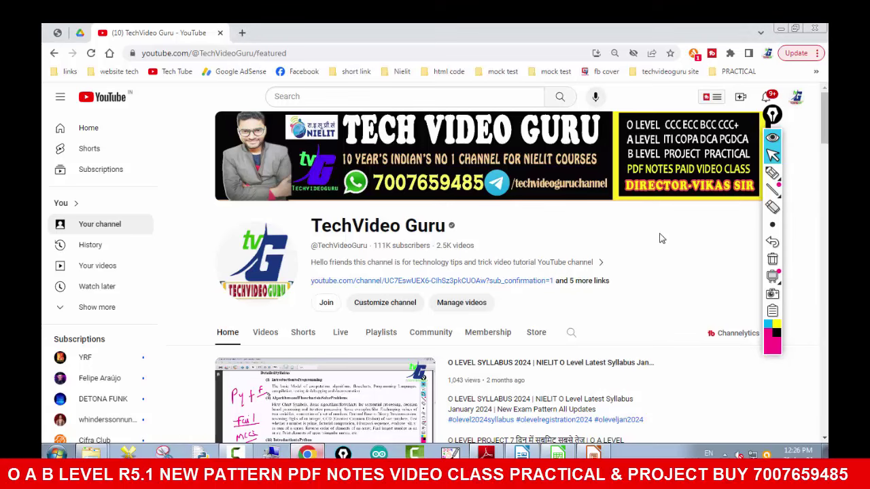